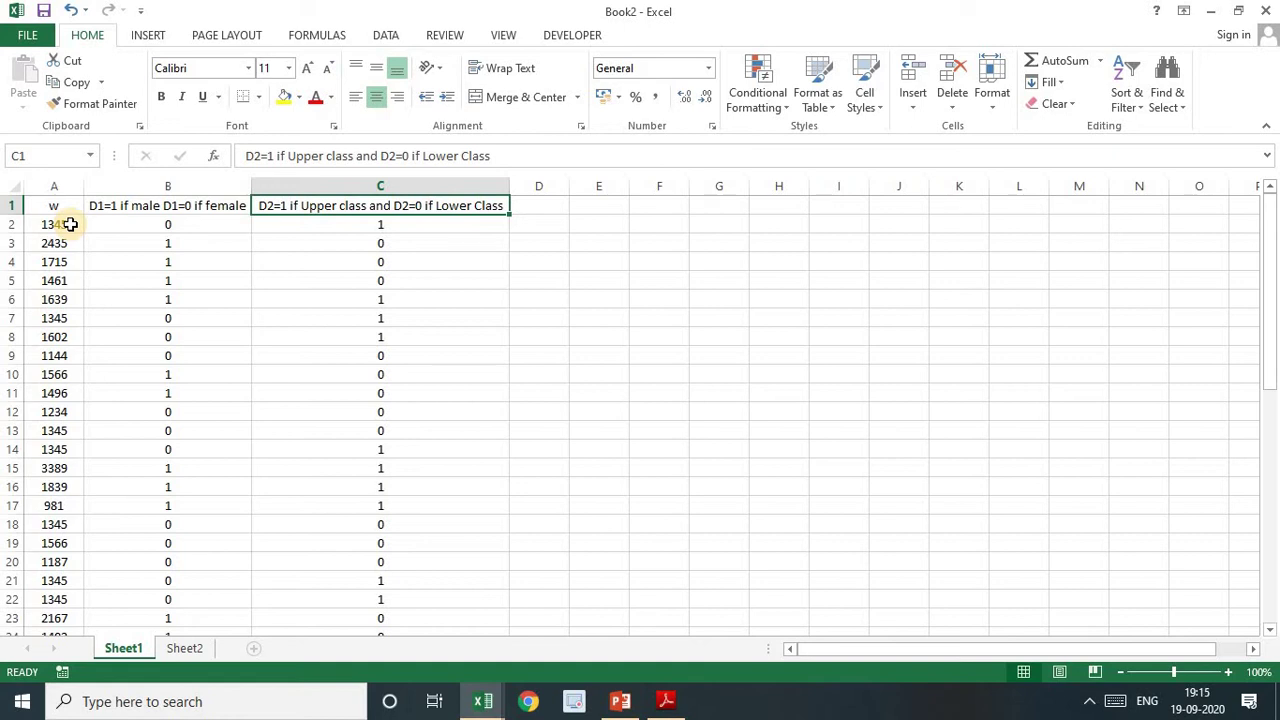
Add the column header "D1D2" in cell D1
key("Right")
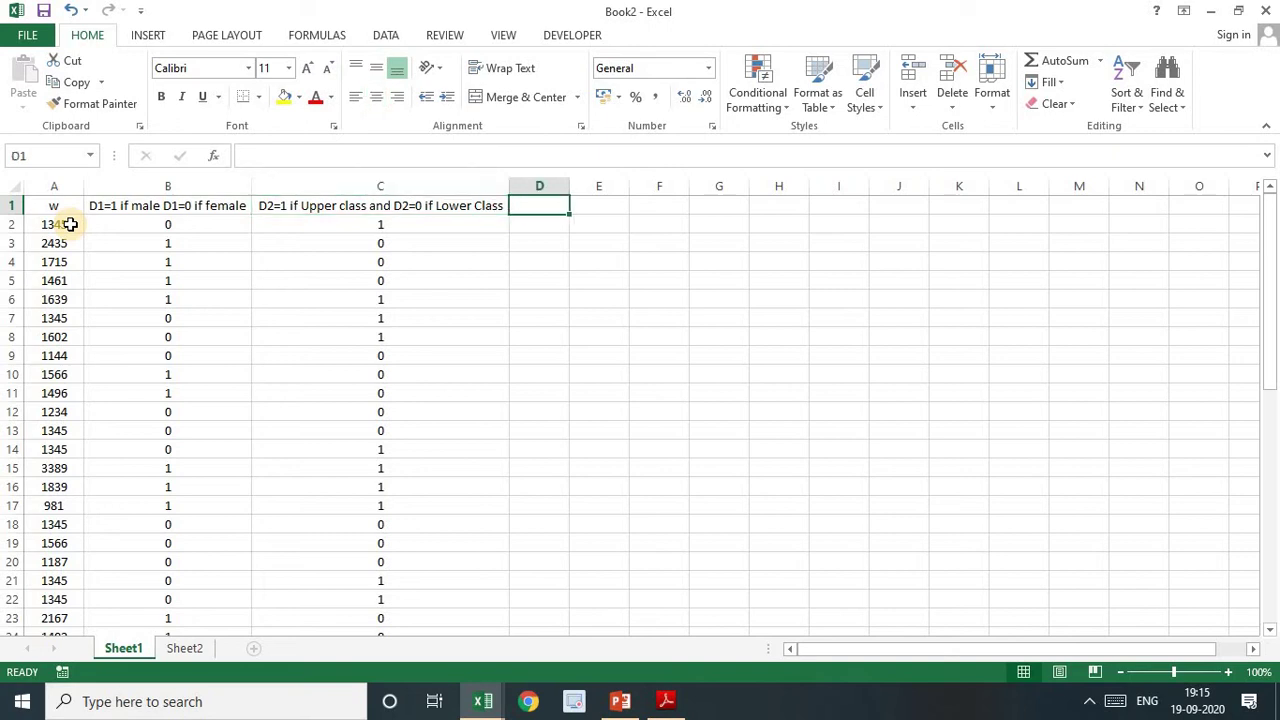
type("D1")
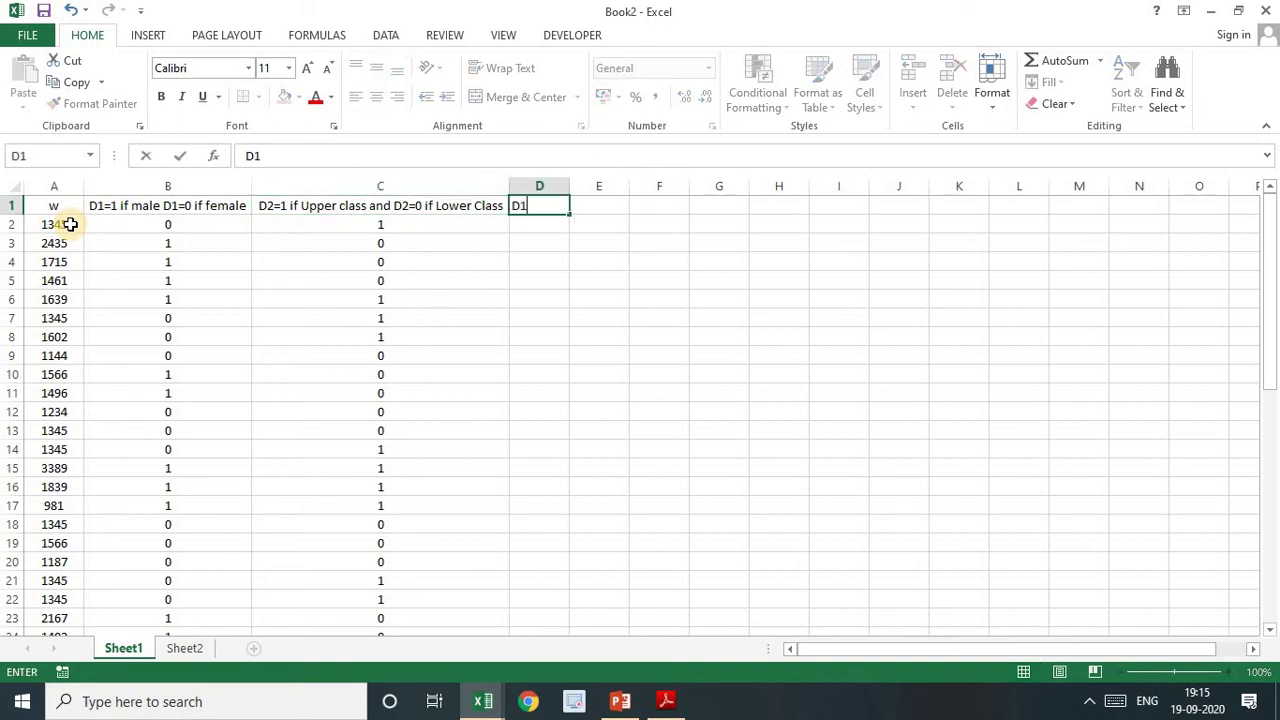
type("D2")
key("Return")
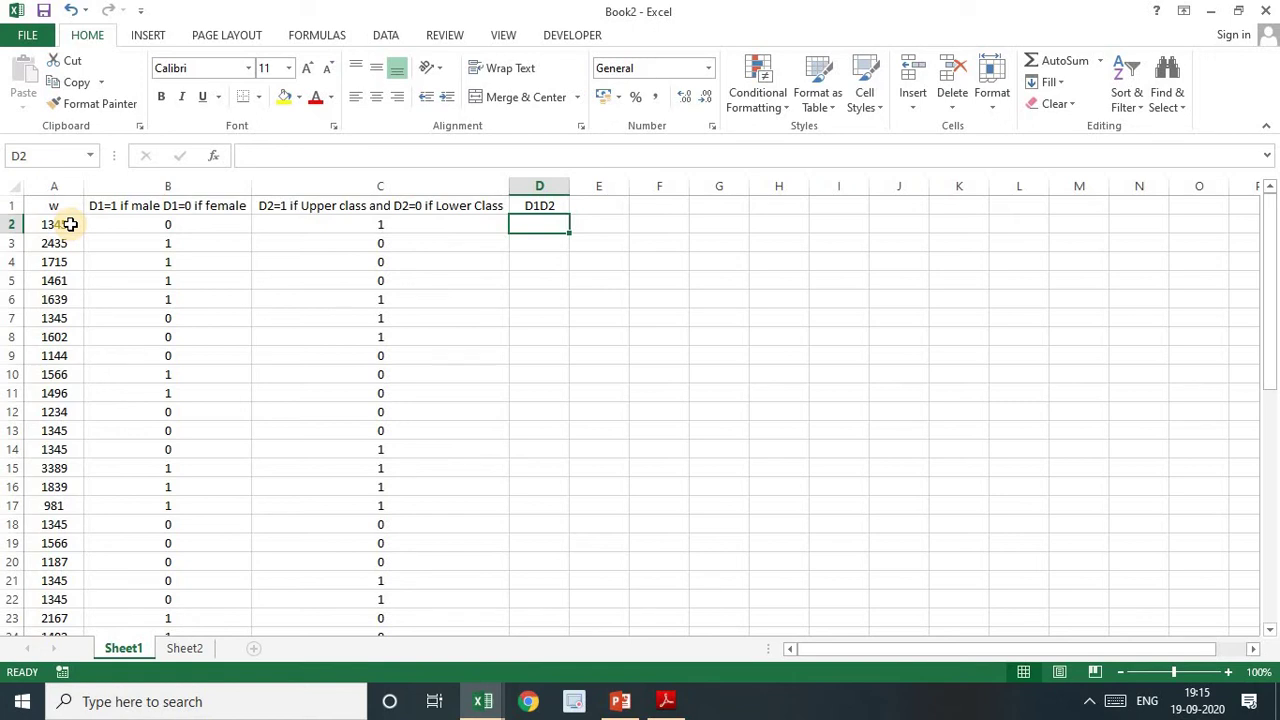
Enter the formula =B2*C2 in D2 and fill it down the D1D2 column for all data rows
type("=")
left_click(168, 222)
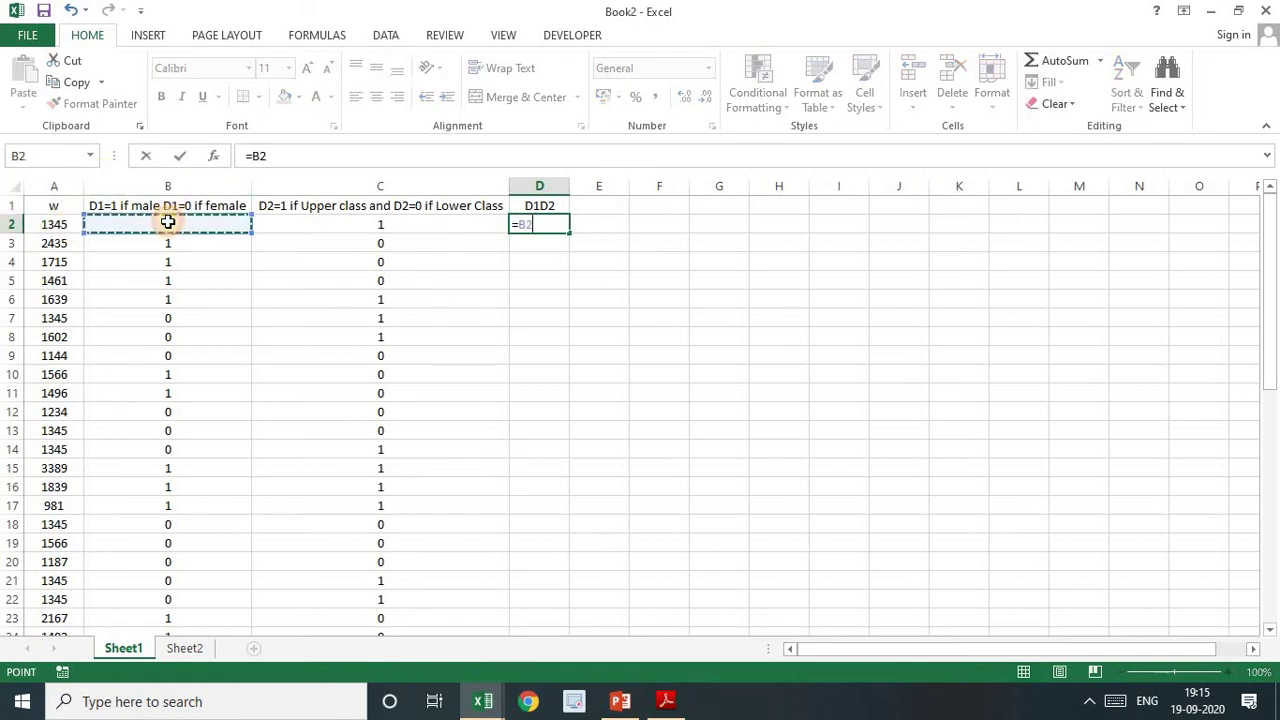
type("*")
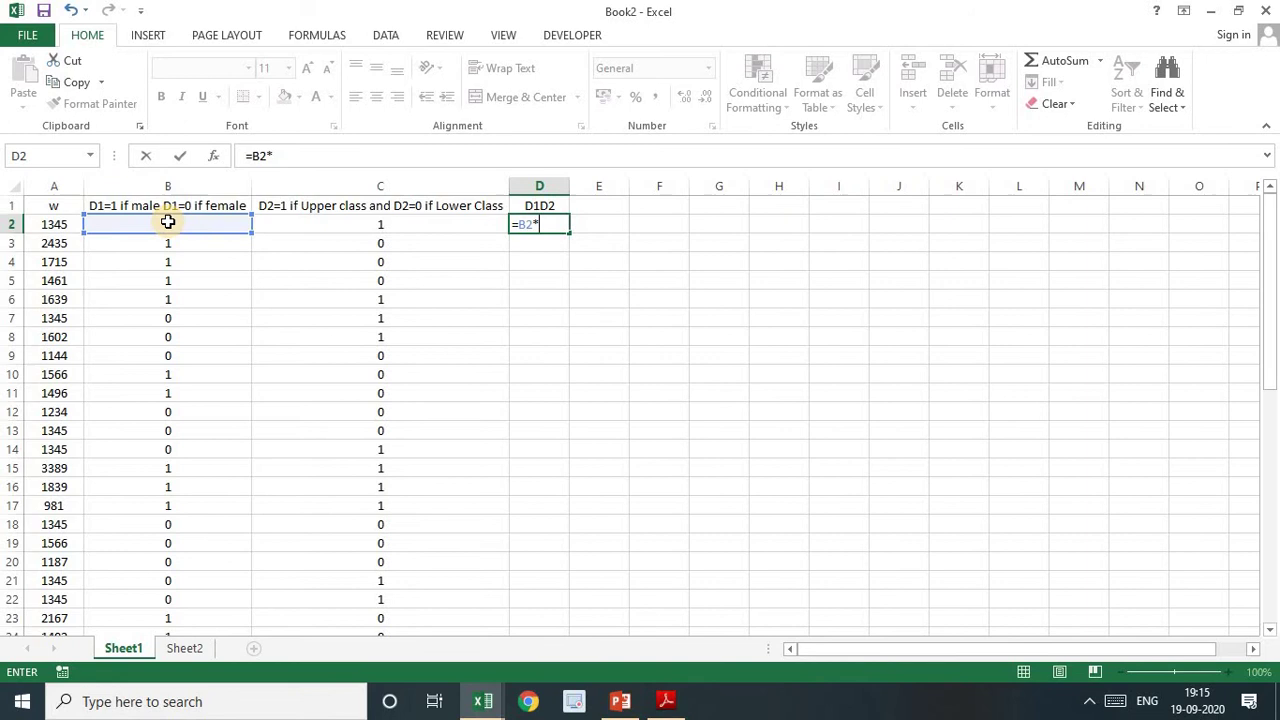
left_click(357, 222)
key("Return")
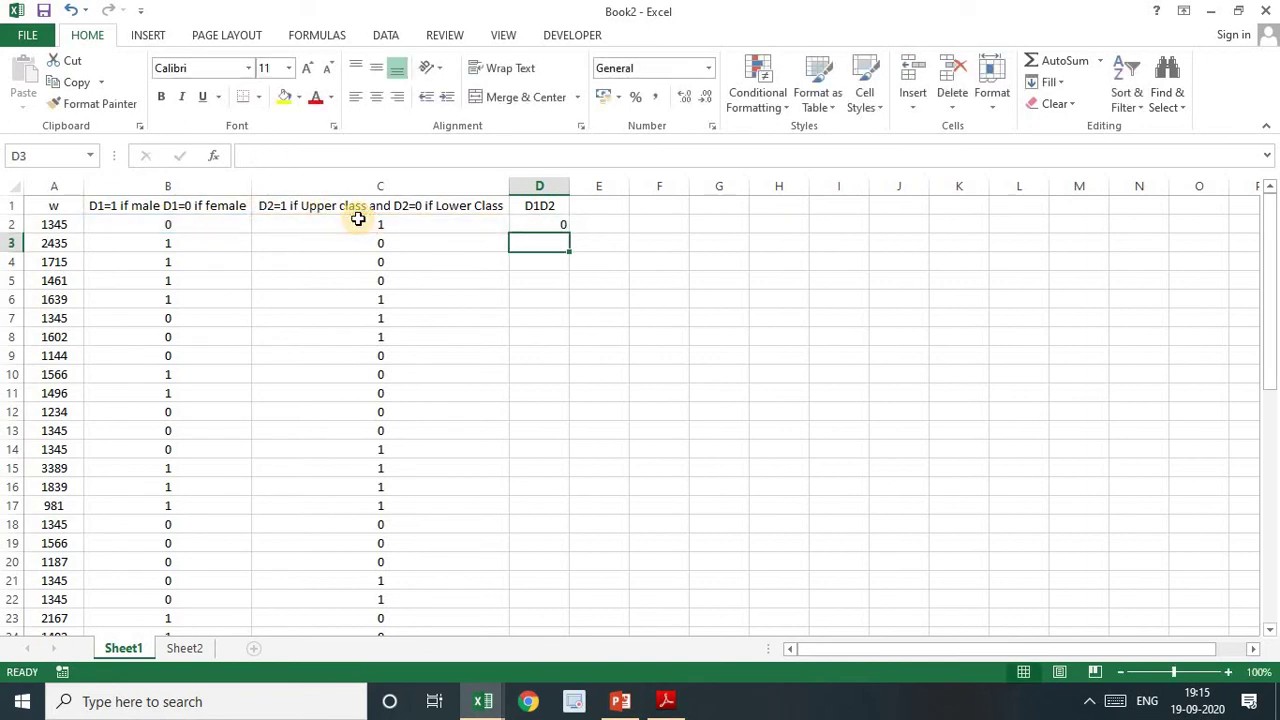
left_click(555, 224)
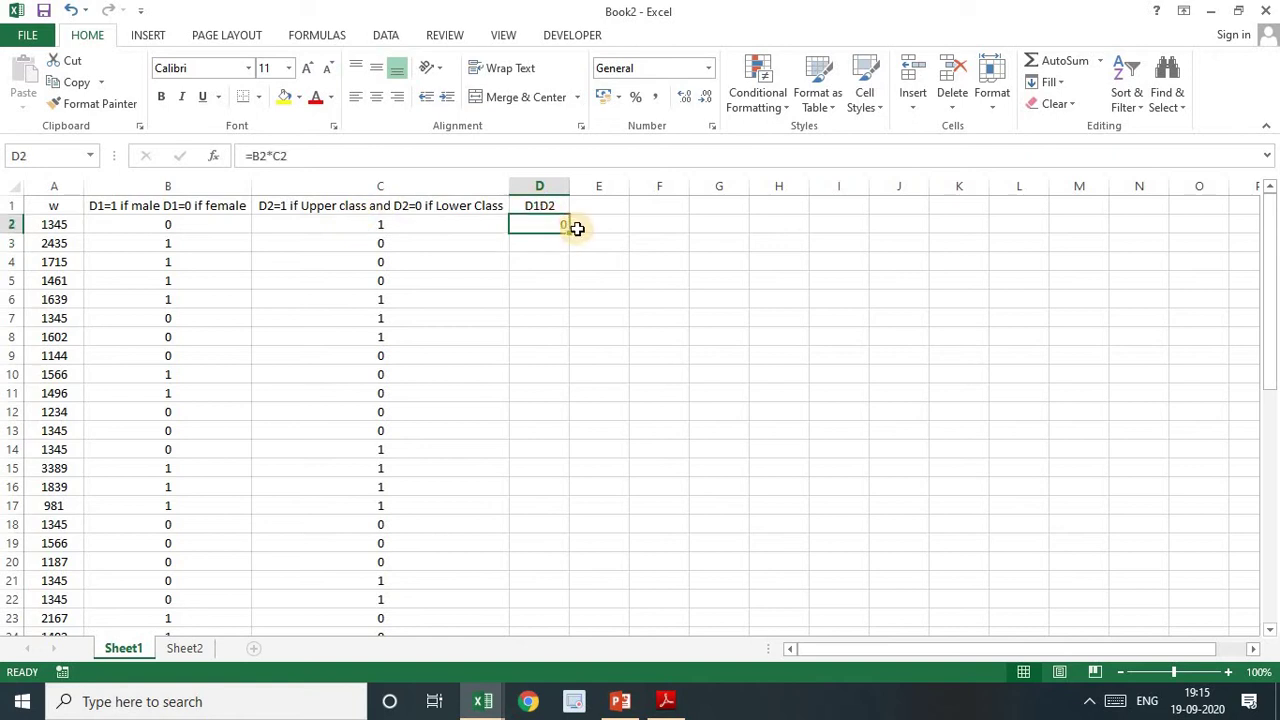
double_click(567, 232)
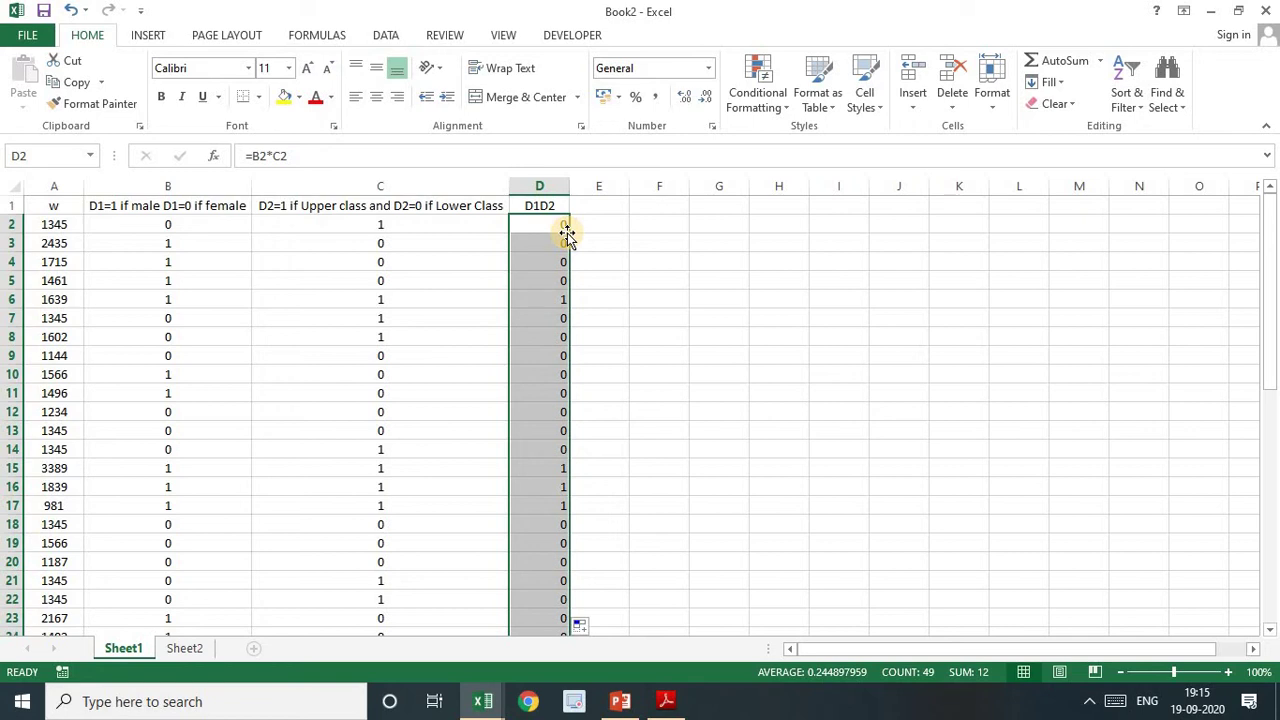
left_click_drag(557, 229, 558, 273)
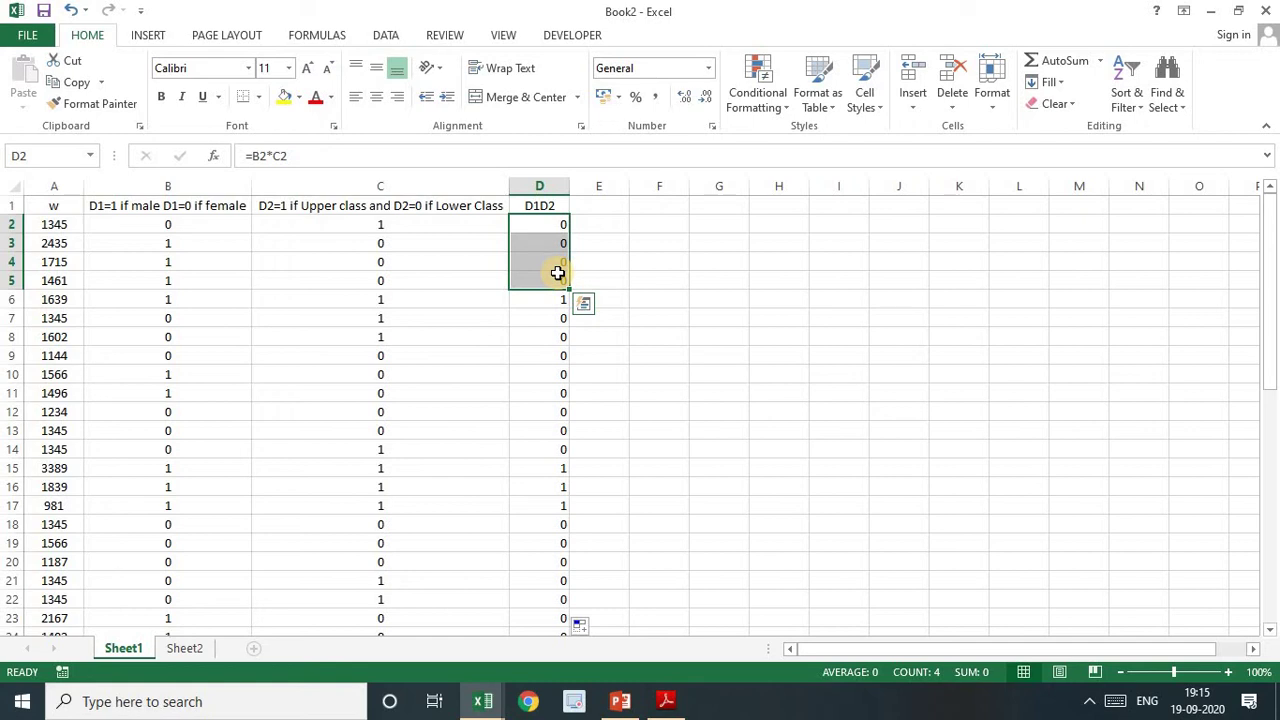
Add filters to the header row A1:D1
left_click_drag(555, 205, 15, 155)
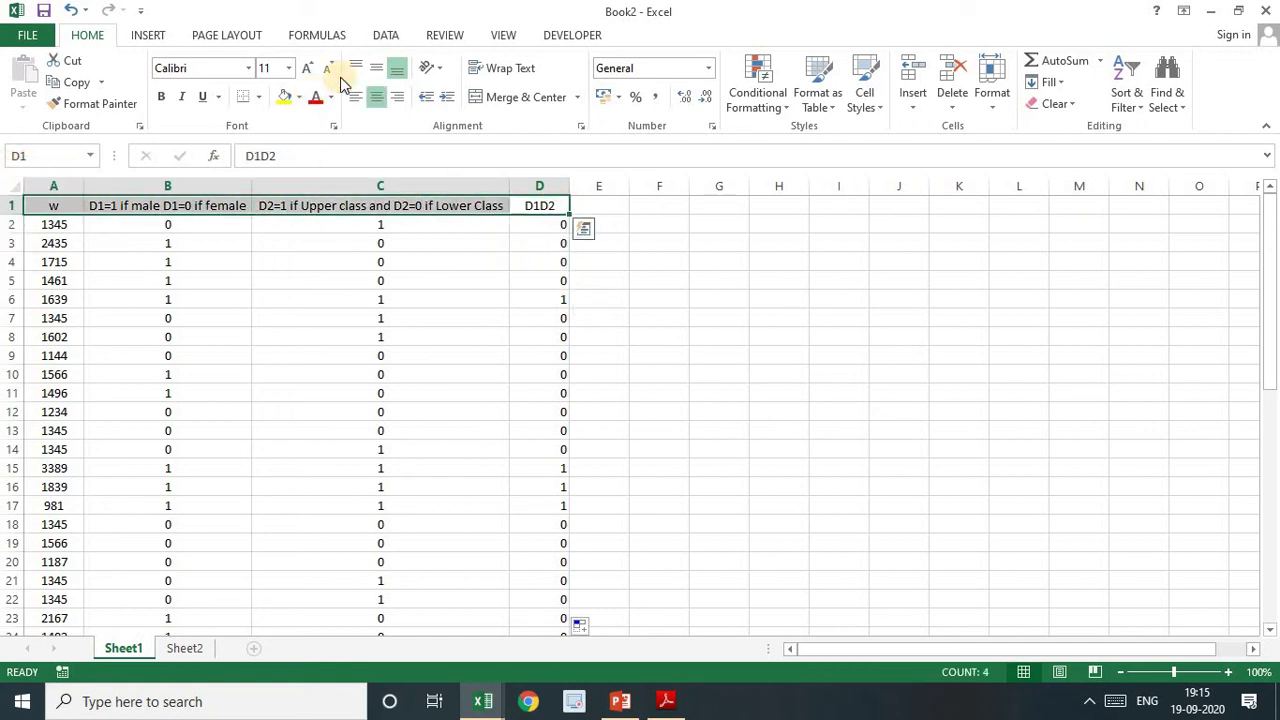
left_click(386, 35)
left_click(475, 77)
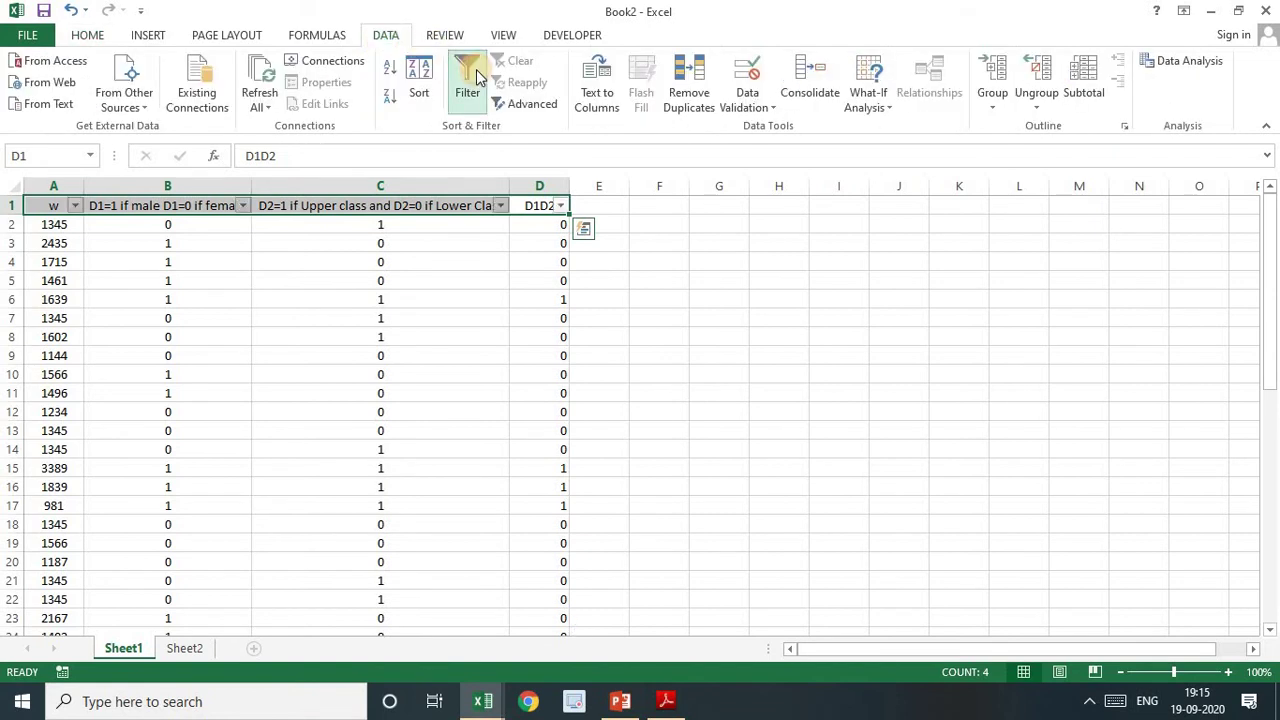
Filter the D1D2 column to only the rows with value 1 and select its visible values
left_click(560, 205)
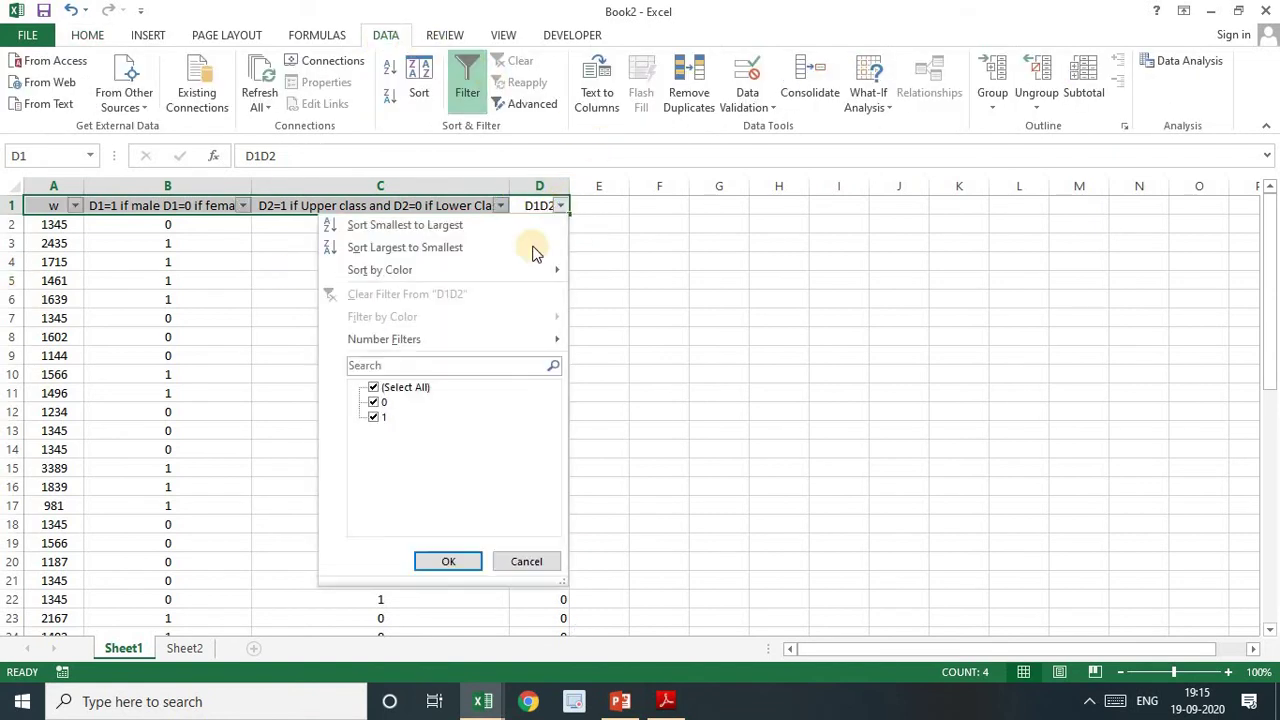
left_click(373, 416)
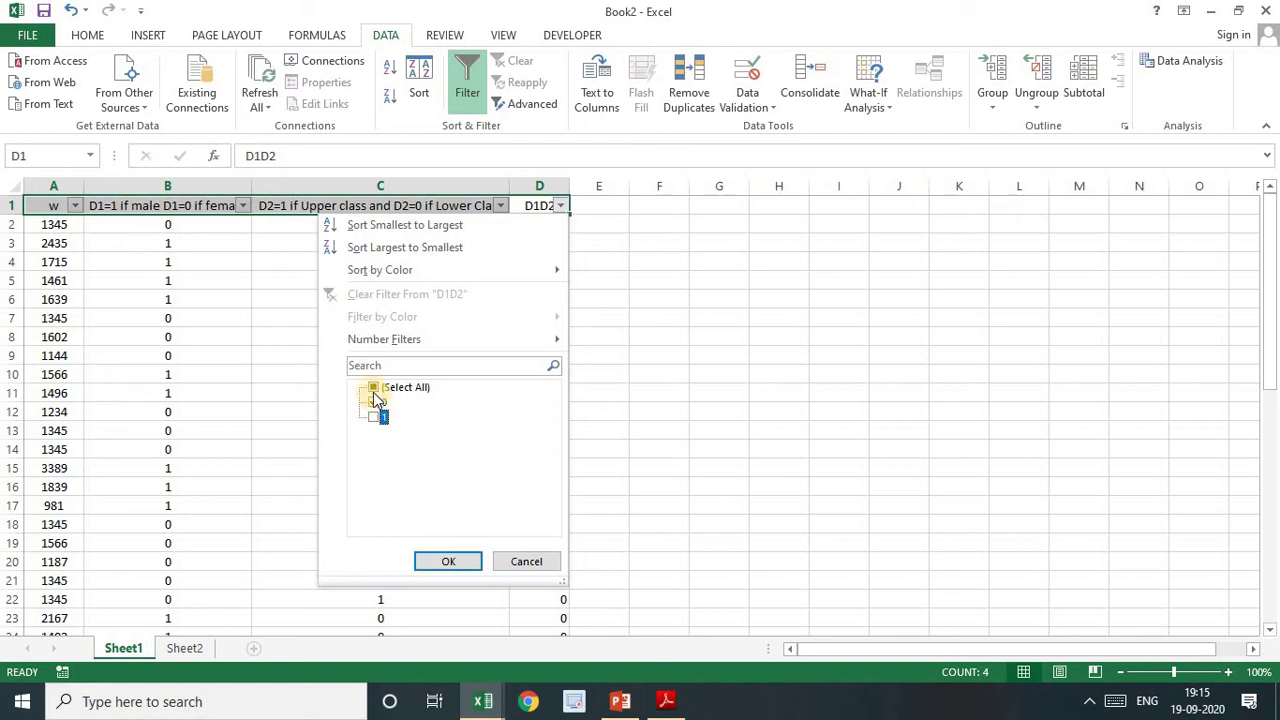
left_click(373, 387)
left_click(373, 402)
left_click(443, 563)
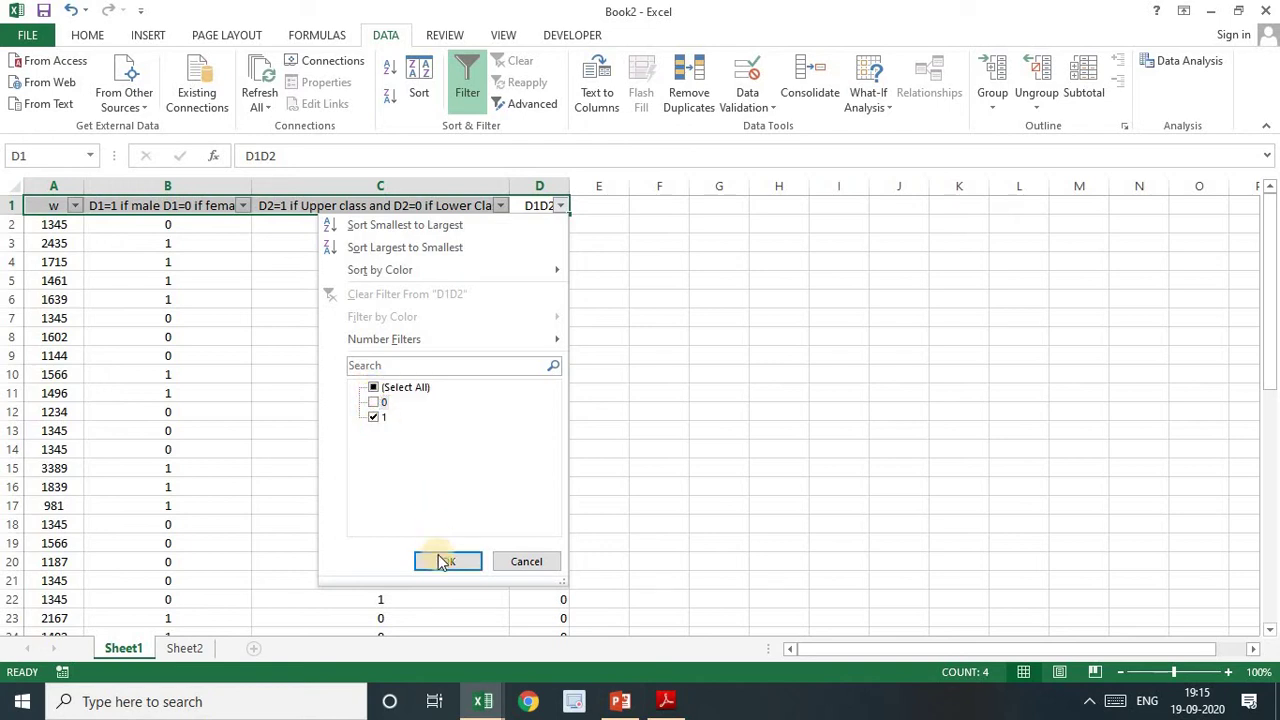
left_click(551, 229)
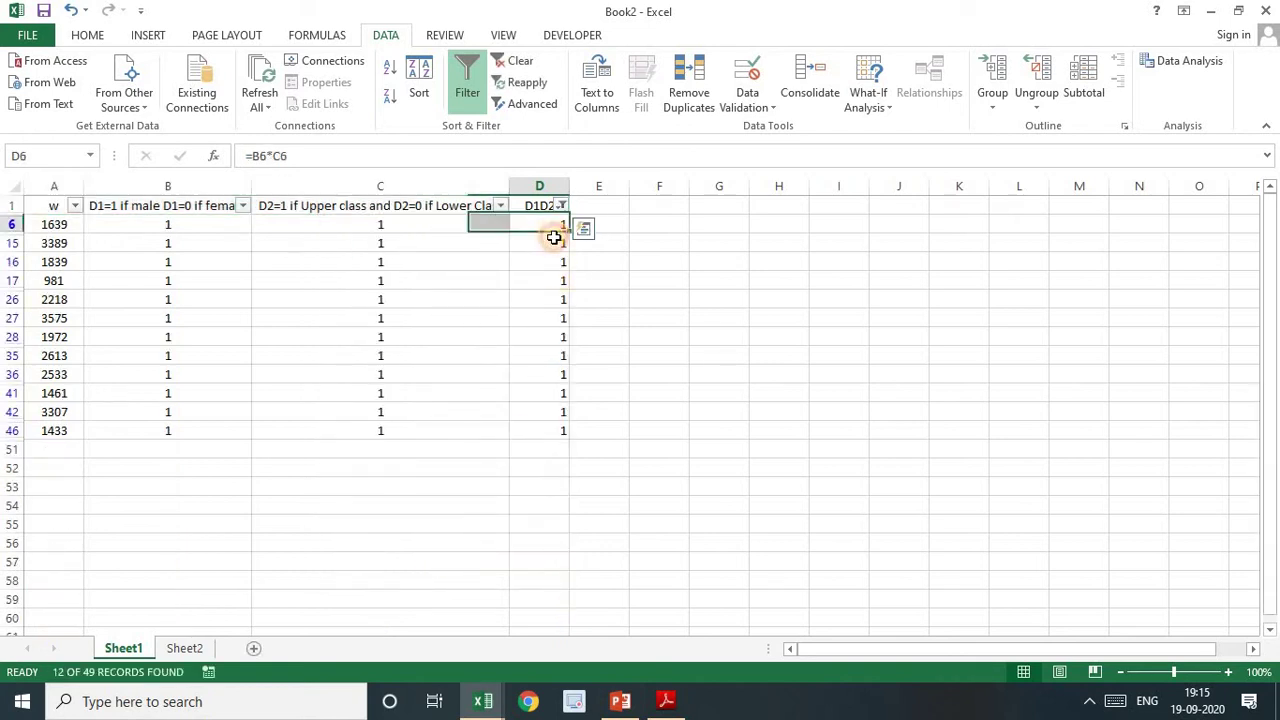
left_click_drag(554, 237, 537, 423)
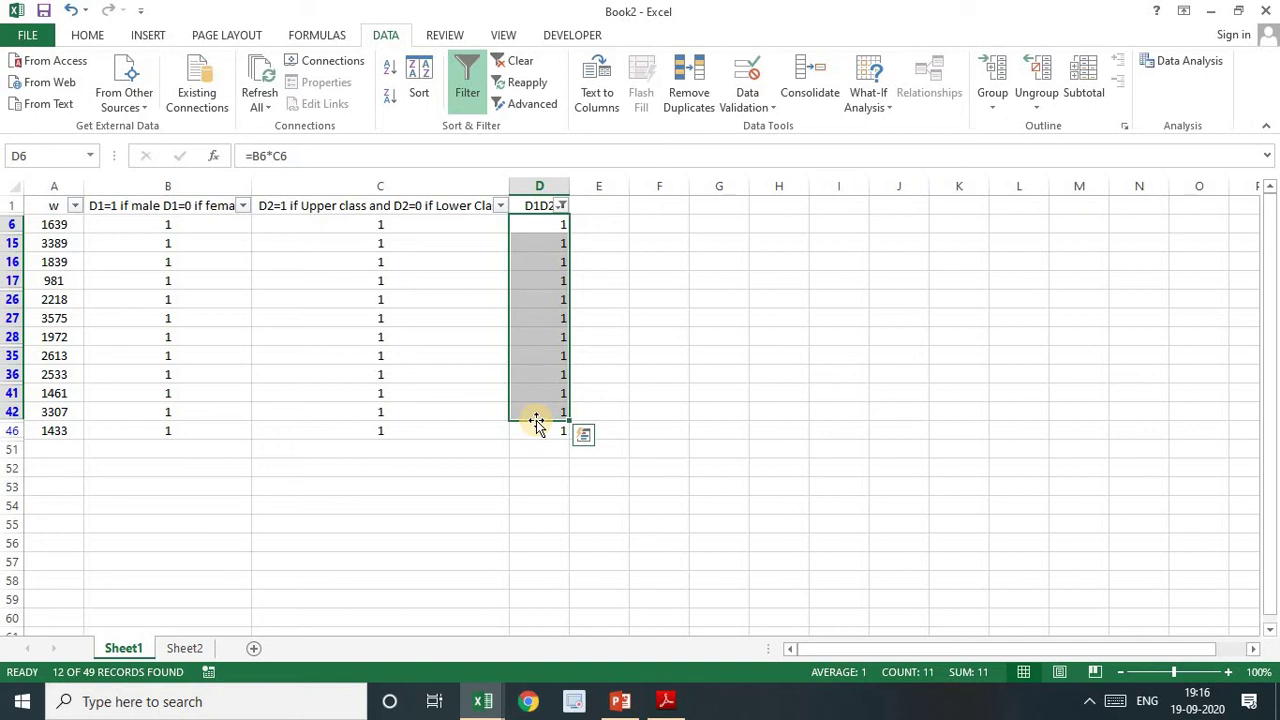
Show all values again in the D1D2 column filter
left_click(562, 205)
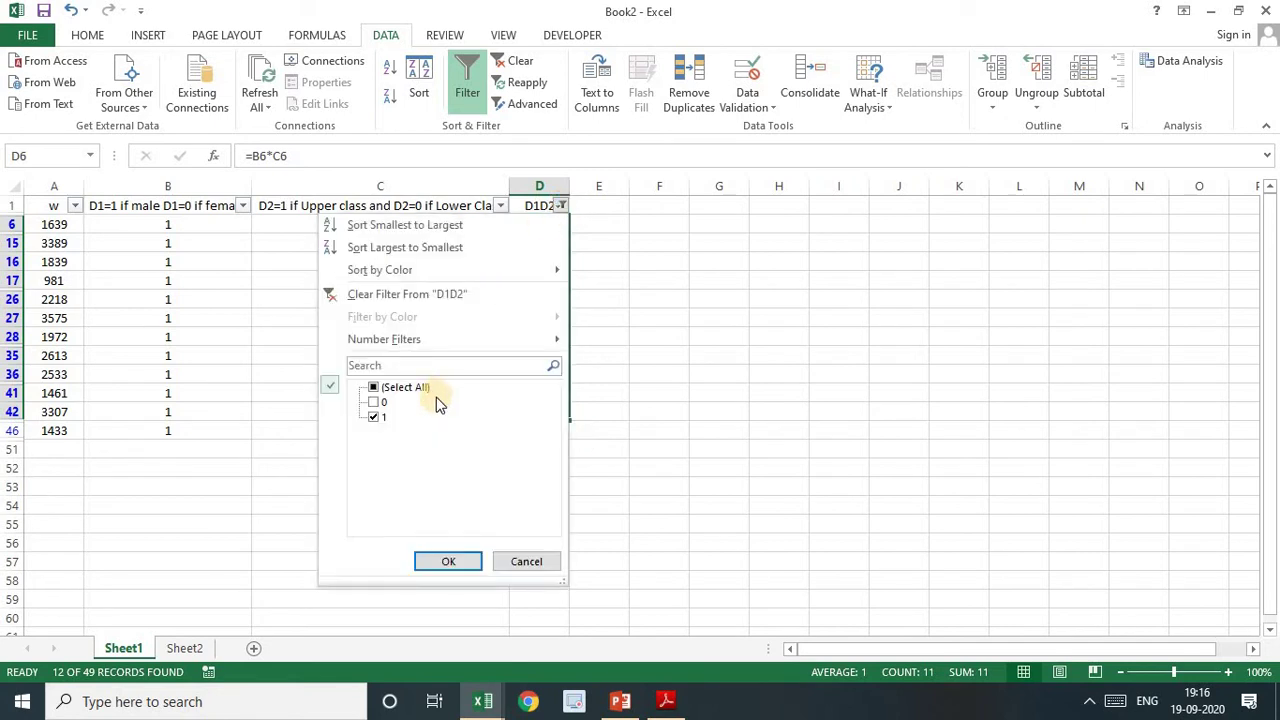
left_click(375, 387)
left_click(448, 560)
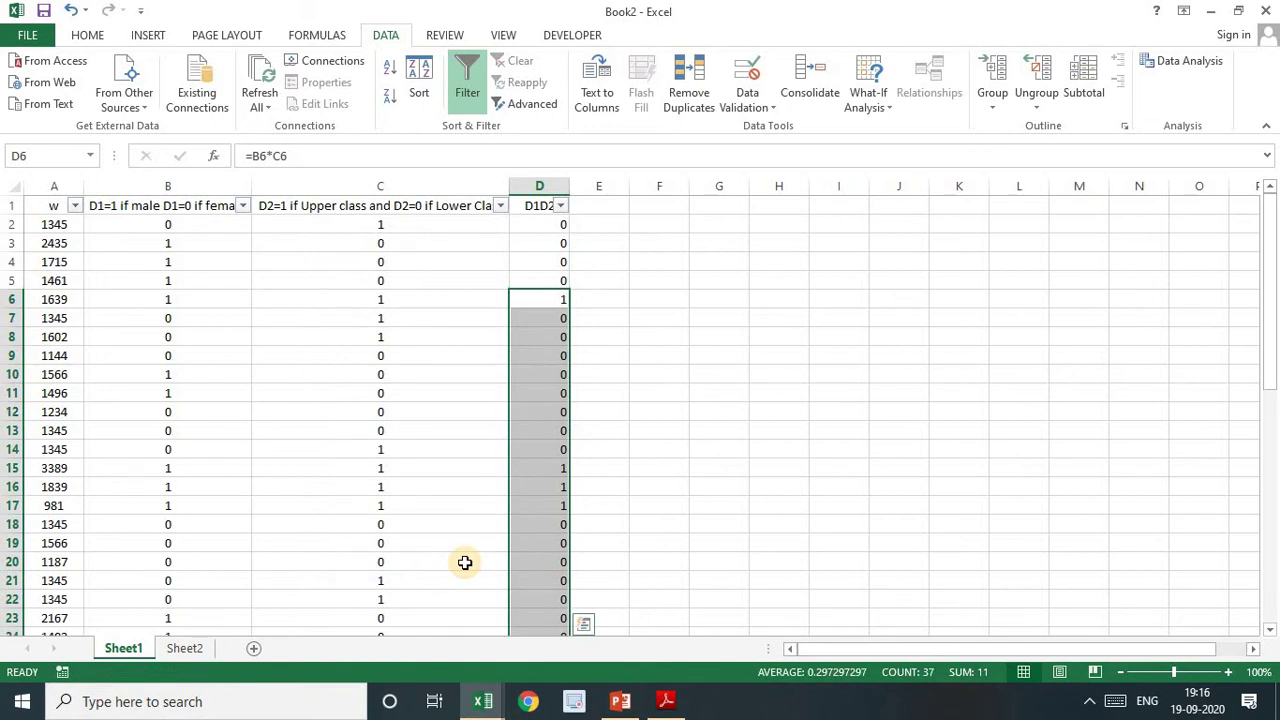
Enter the labels "Male" in I1 and "Upper class" in J1
left_click(847, 201)
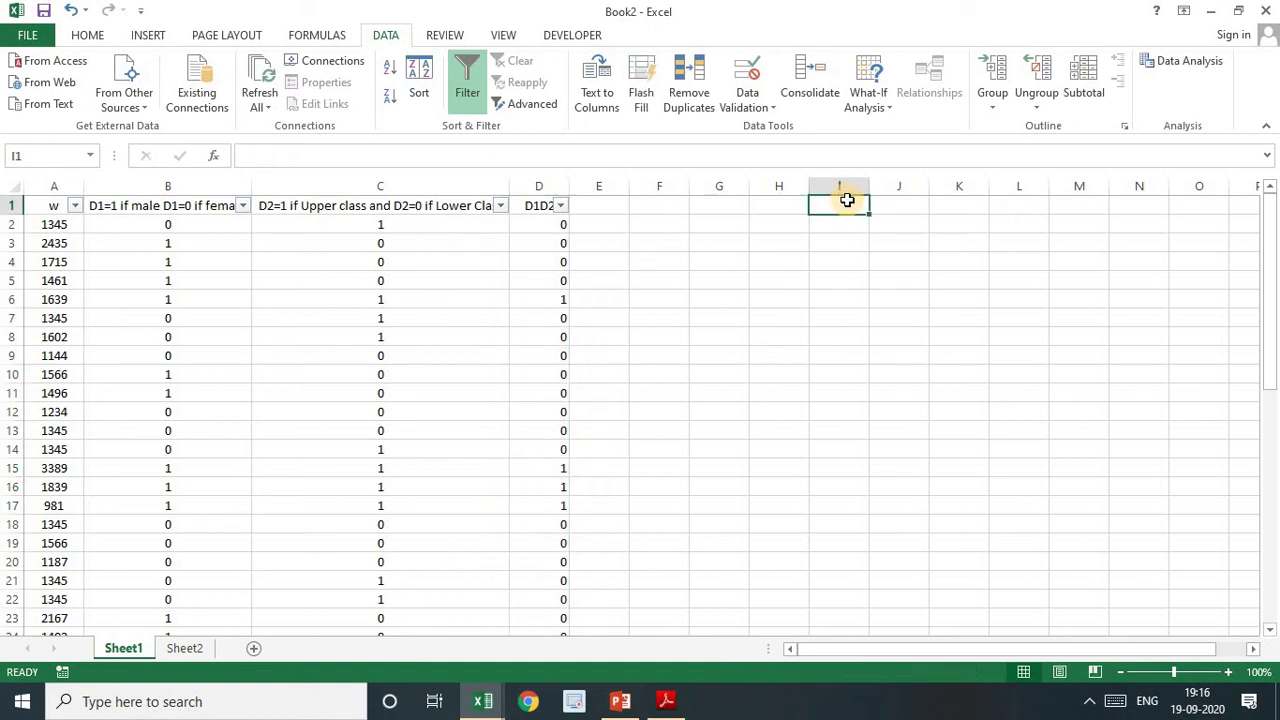
type("Male")
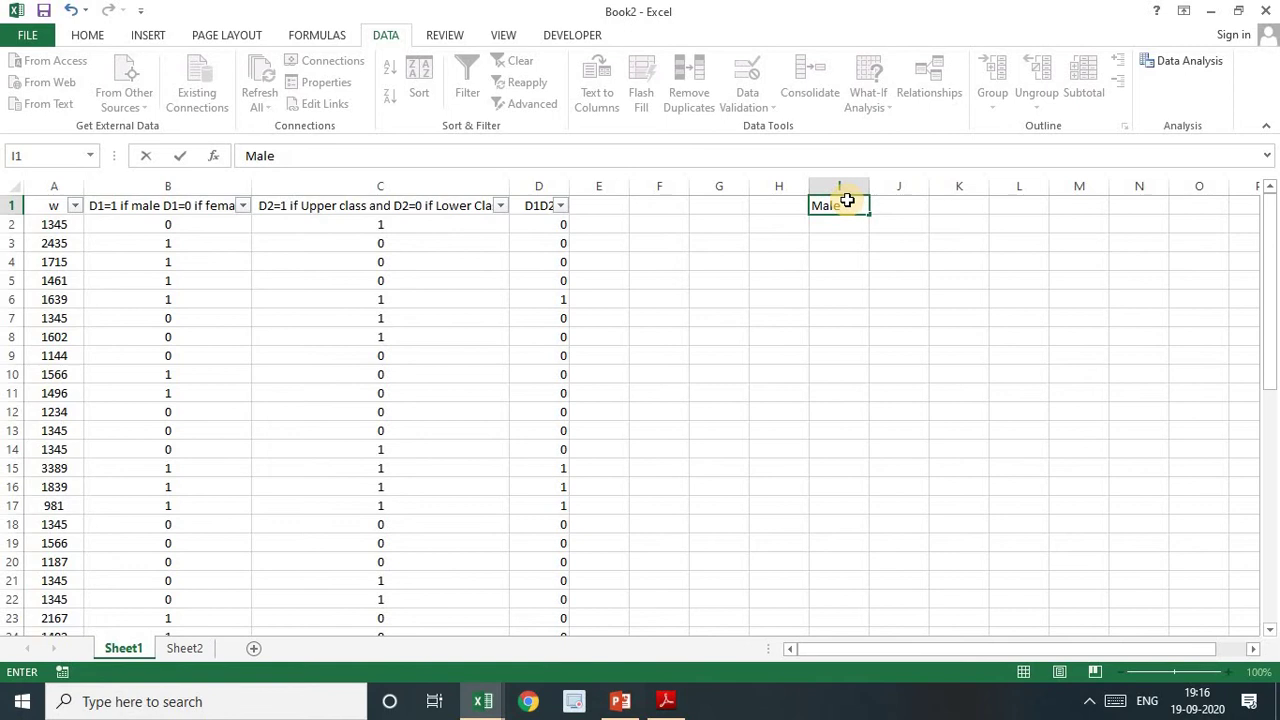
key("Tab")
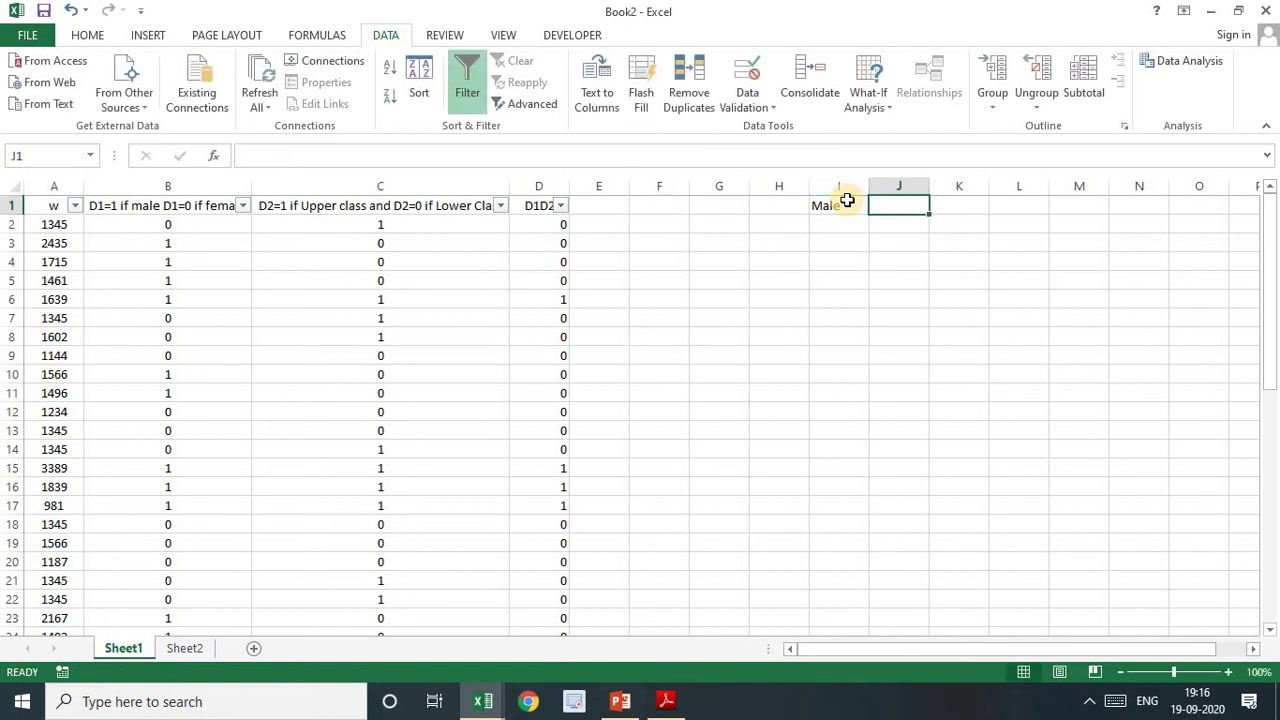
type("U")
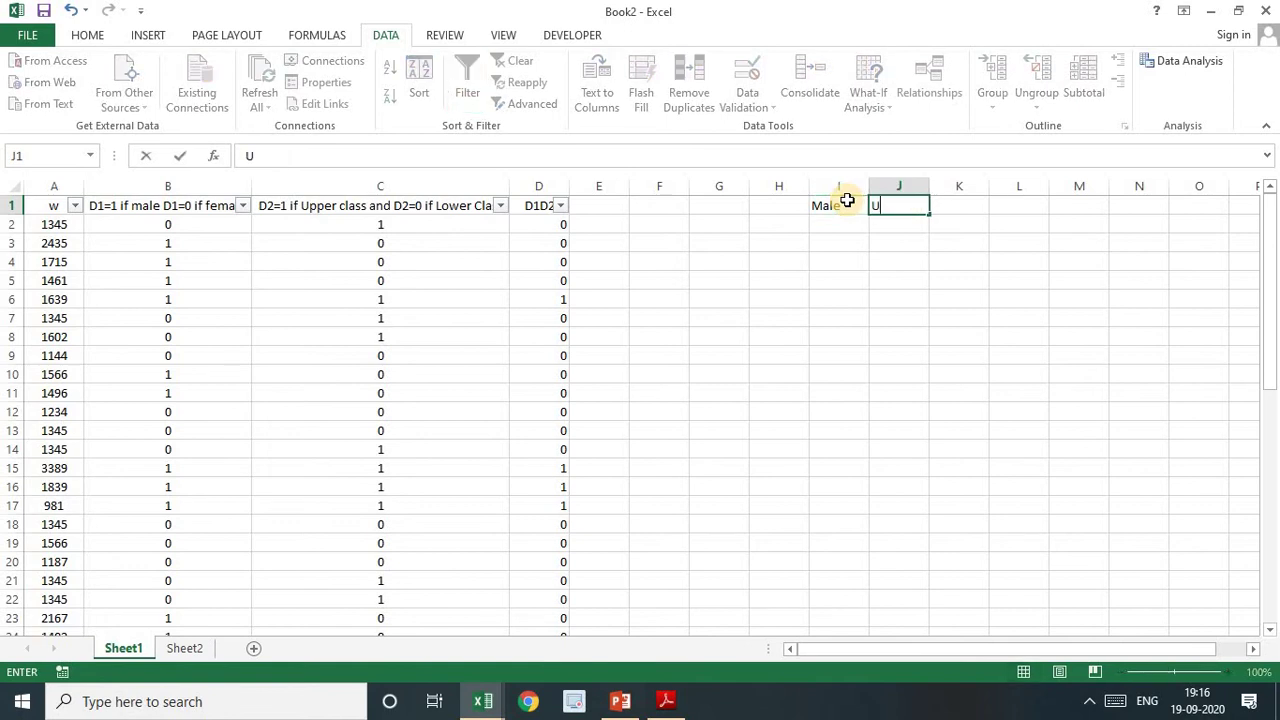
type("pper class")
key("Return")
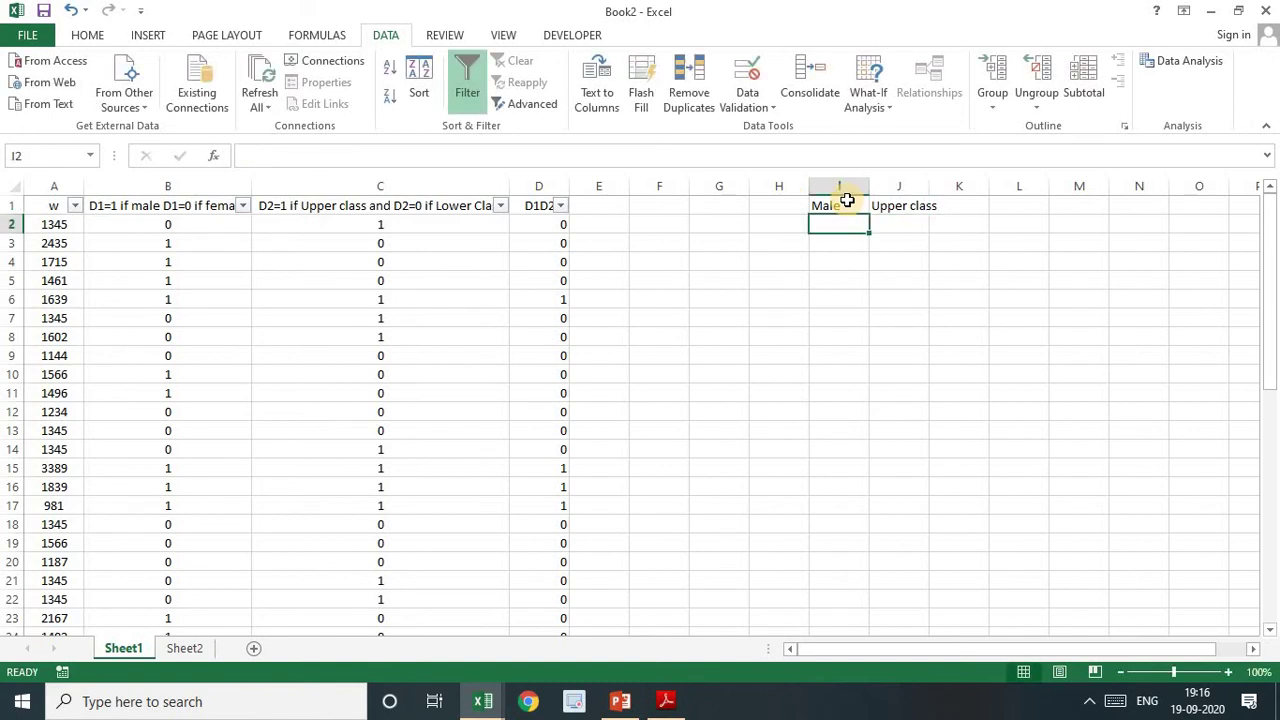
Filter the data to upper-class males by keeping only value 1 in both the D1 and D2 columns
left_click(242, 205)
left_click(55, 387)
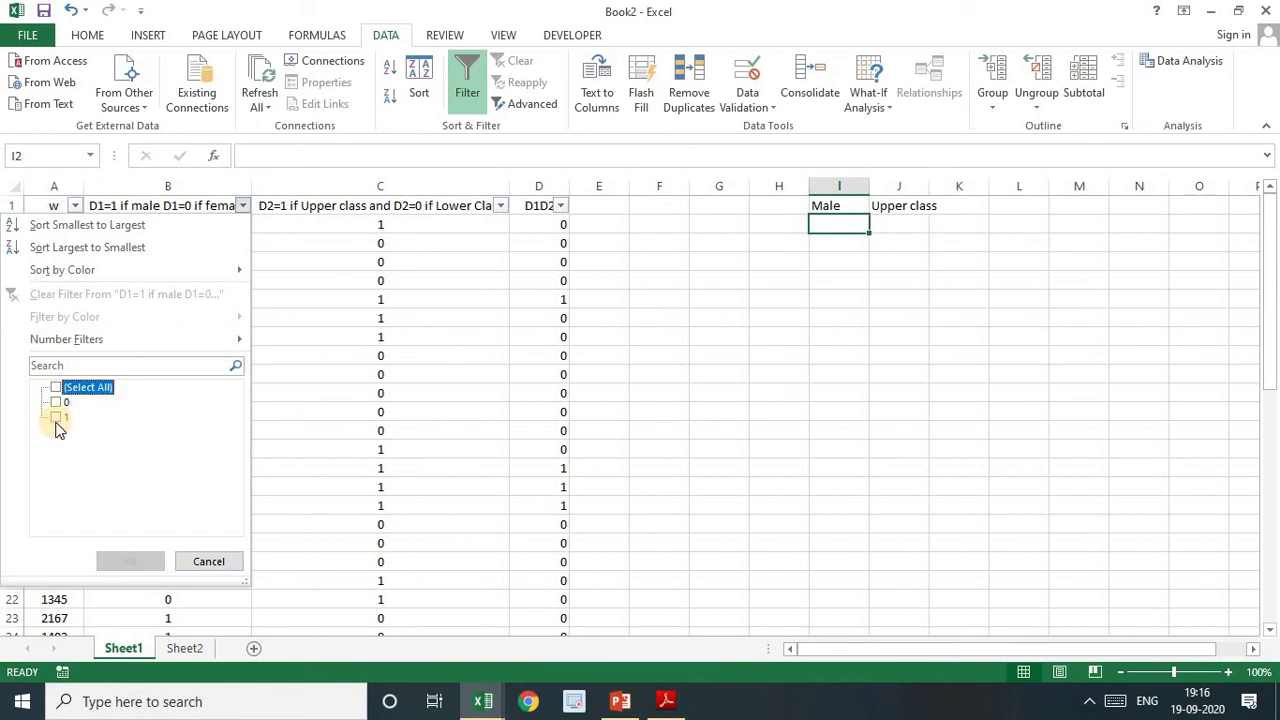
left_click(56, 418)
left_click(110, 561)
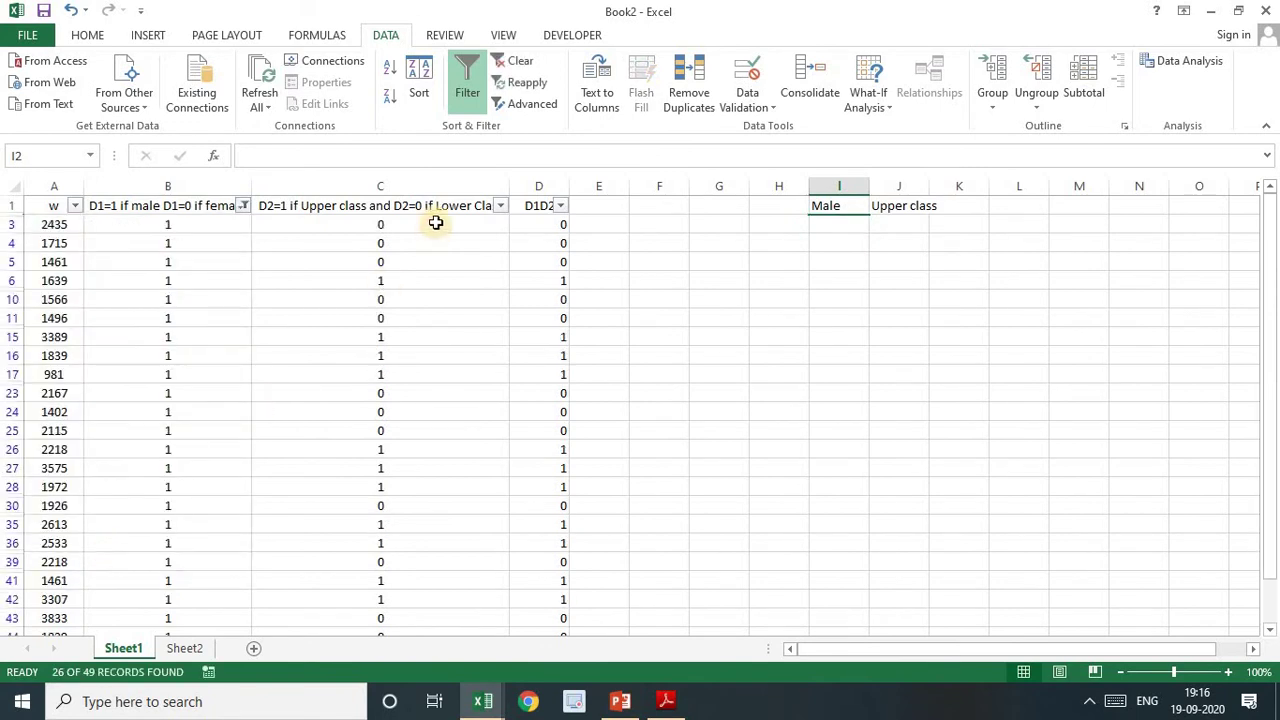
left_click(500, 205)
left_click(313, 389)
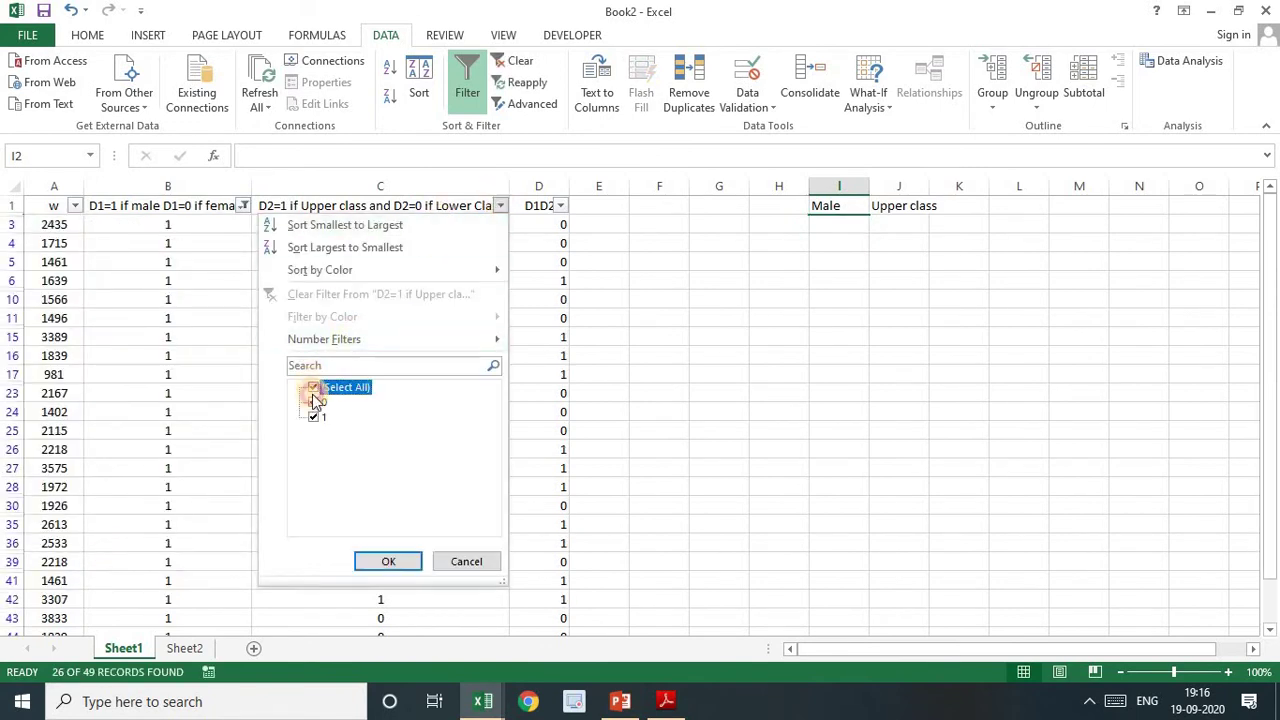
left_click(314, 416)
left_click(403, 561)
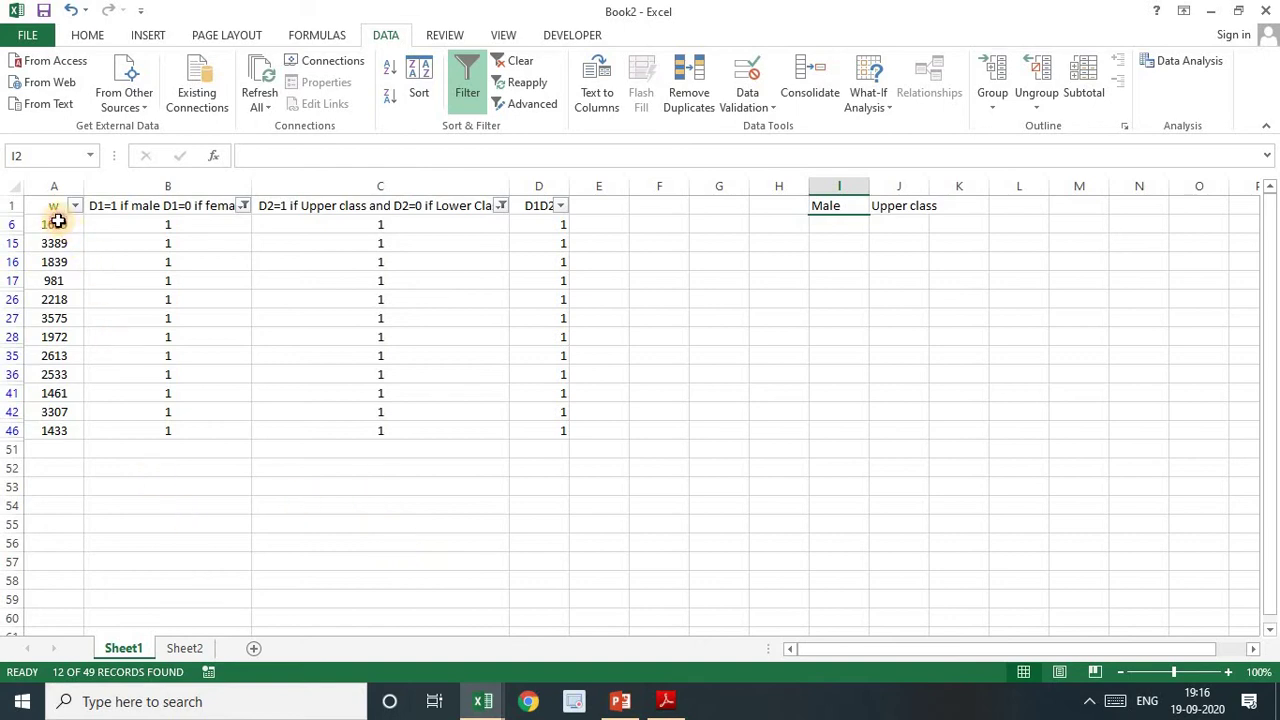
Enter the average of the filtered w values, 2246.66, in K1 and widen column J to fit its label
left_click_drag(57, 222, 64, 431)
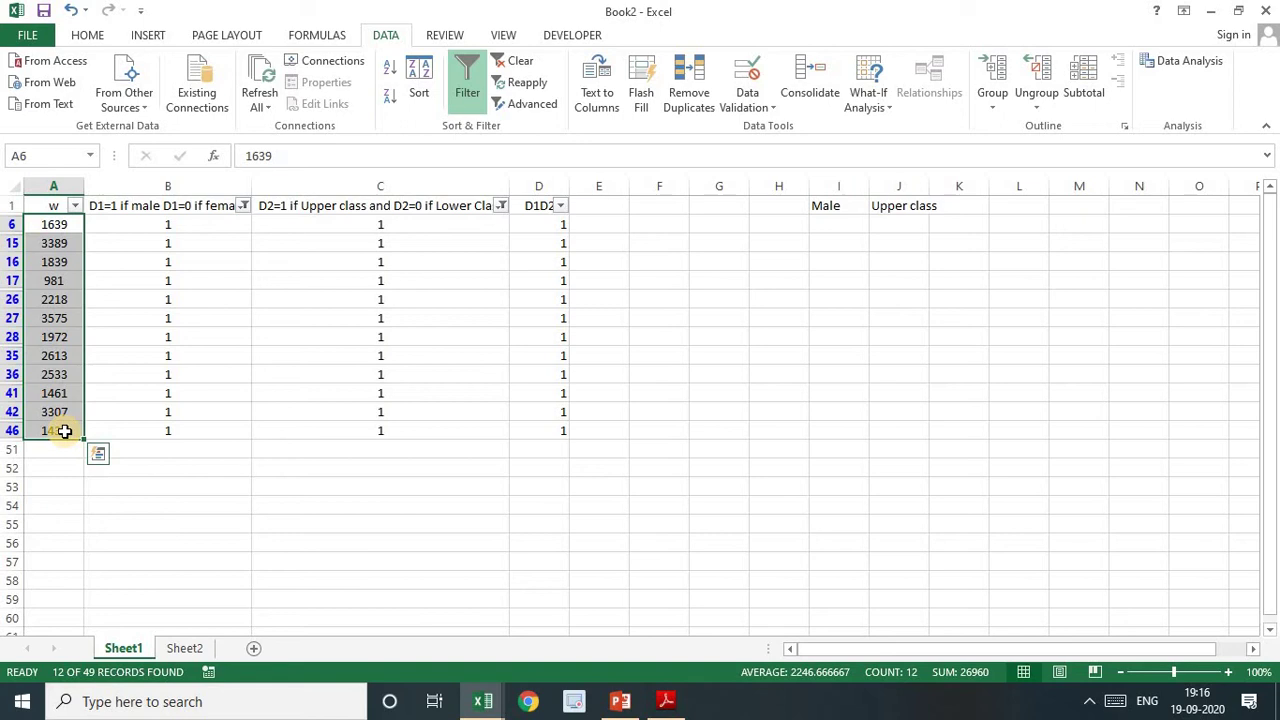
left_click(965, 205)
type("2246.6")
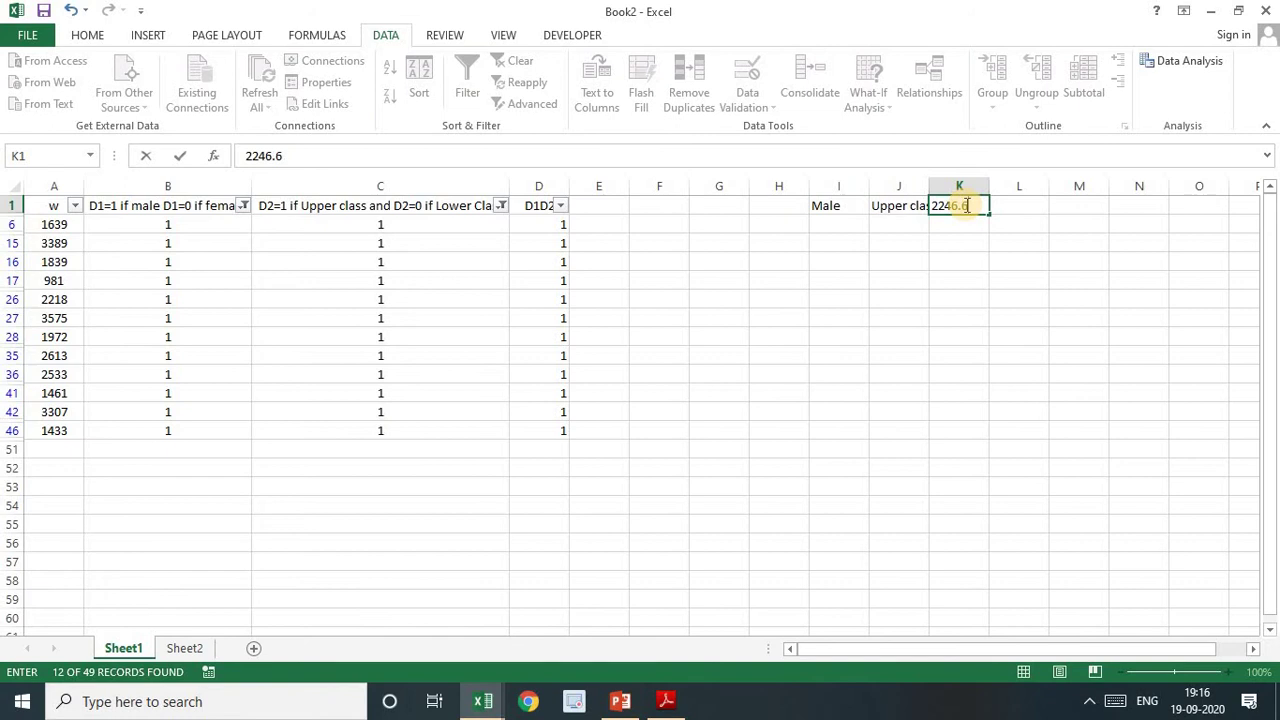
key("Return")
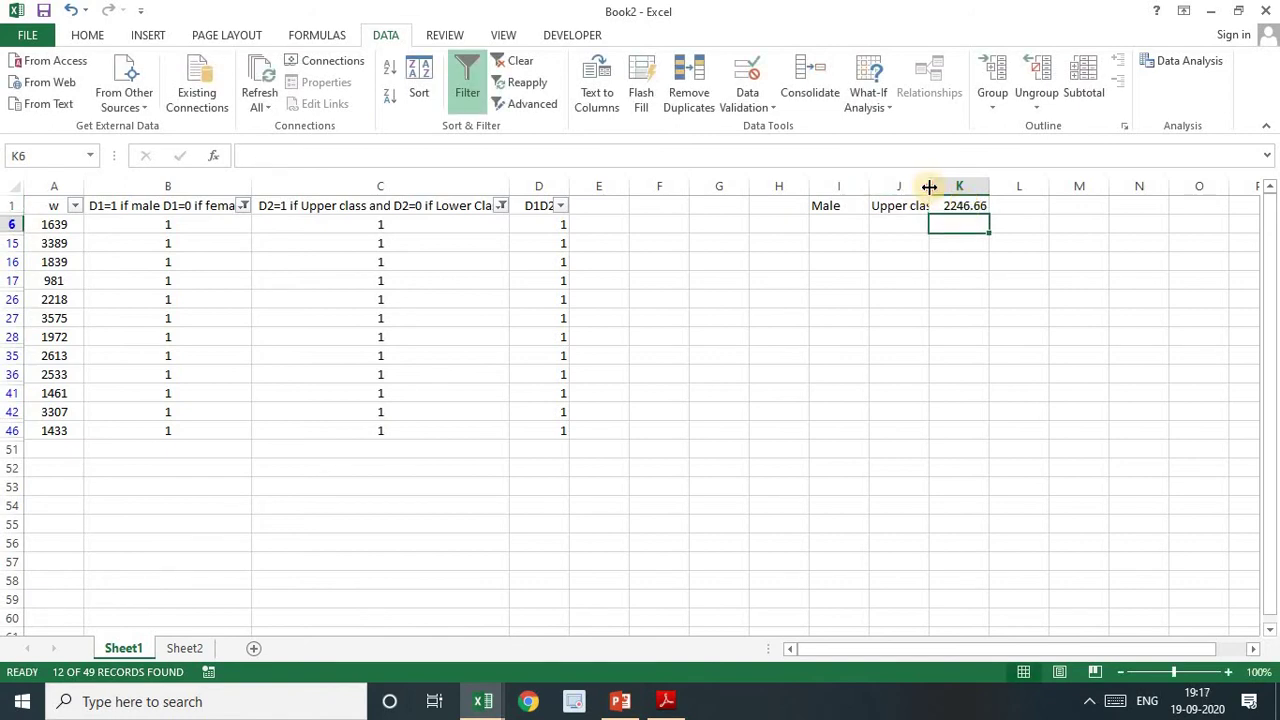
left_click_drag(929, 186, 941, 186)
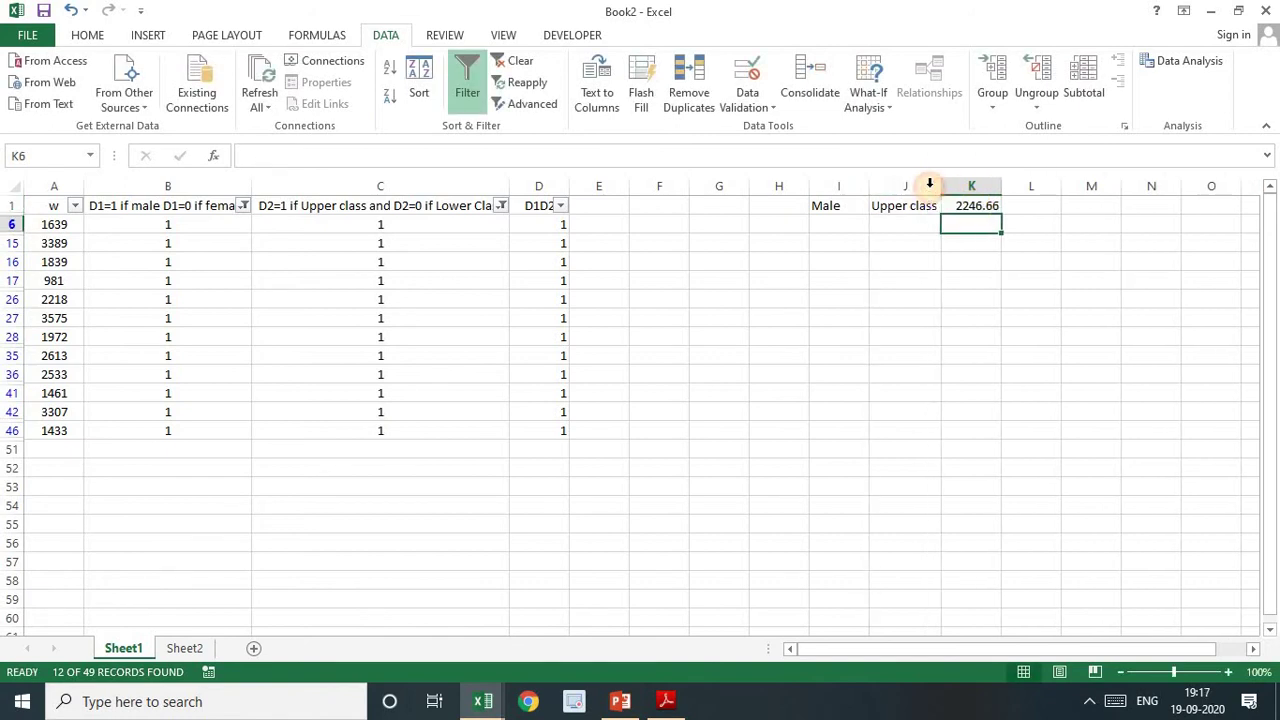
Change the D2 column filter to keep only value 0, for lower-class males
left_click(501, 207)
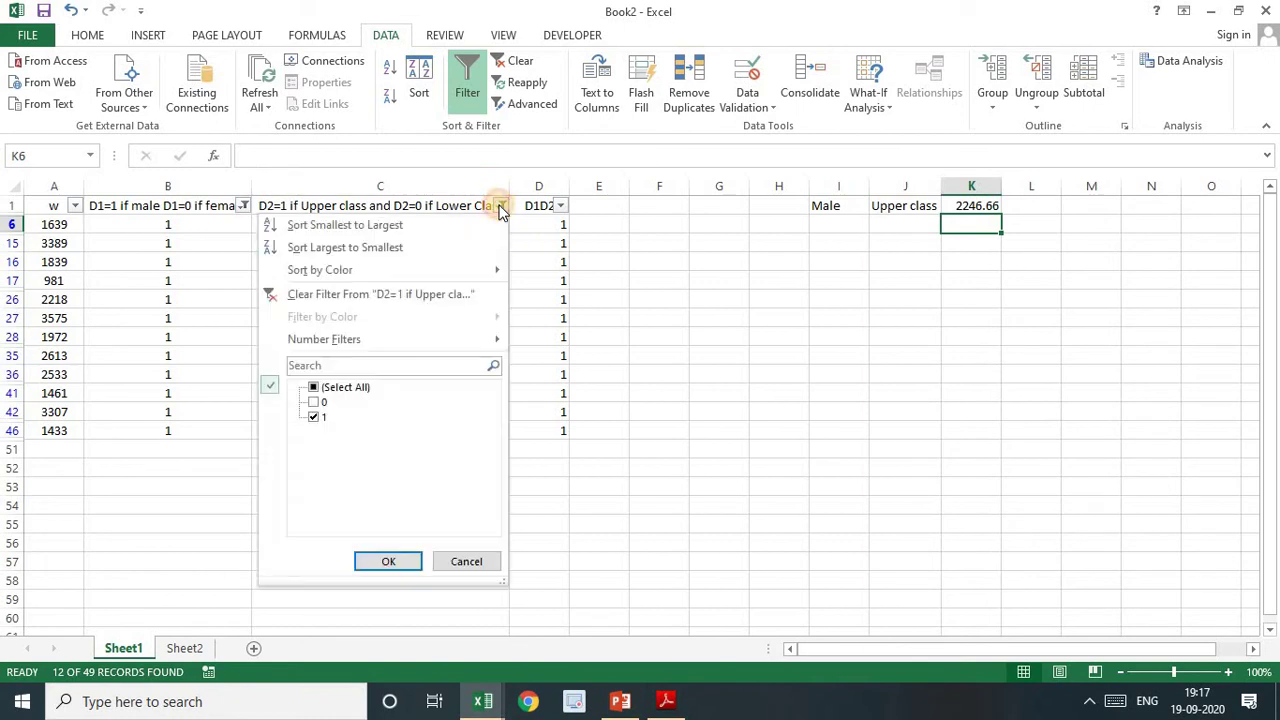
left_click(314, 416)
left_click(318, 404)
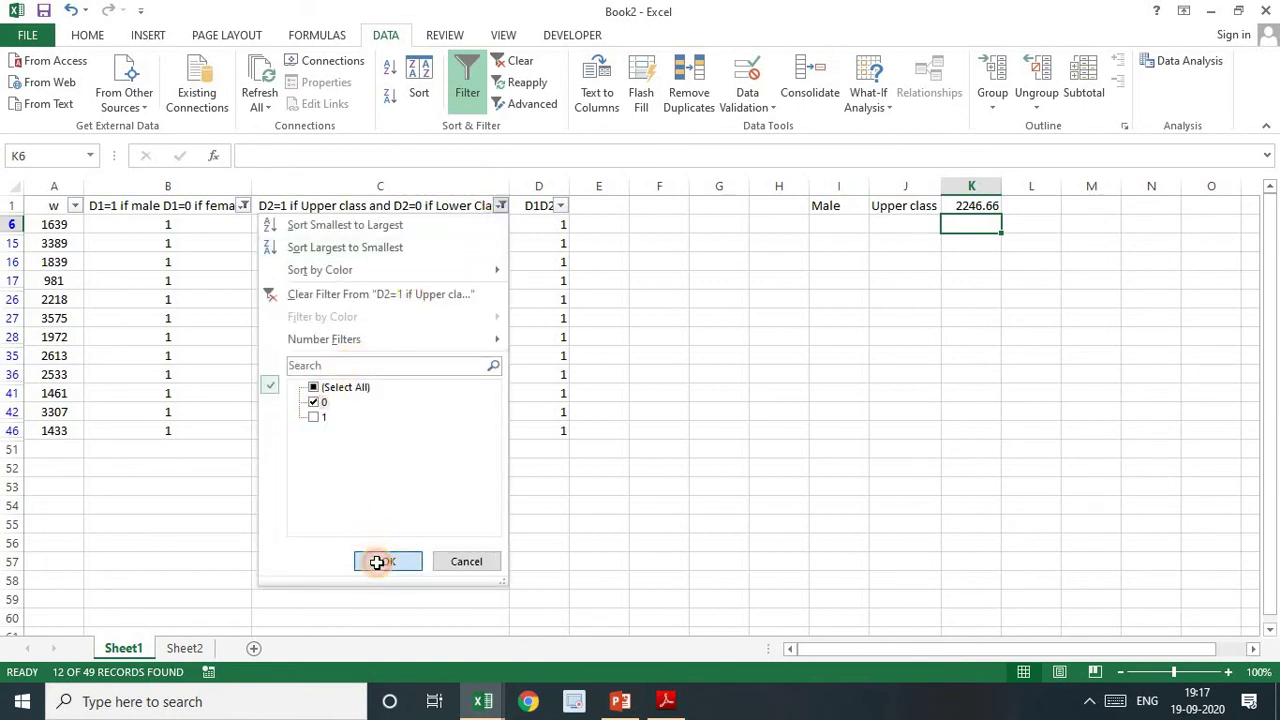
left_click(388, 561)
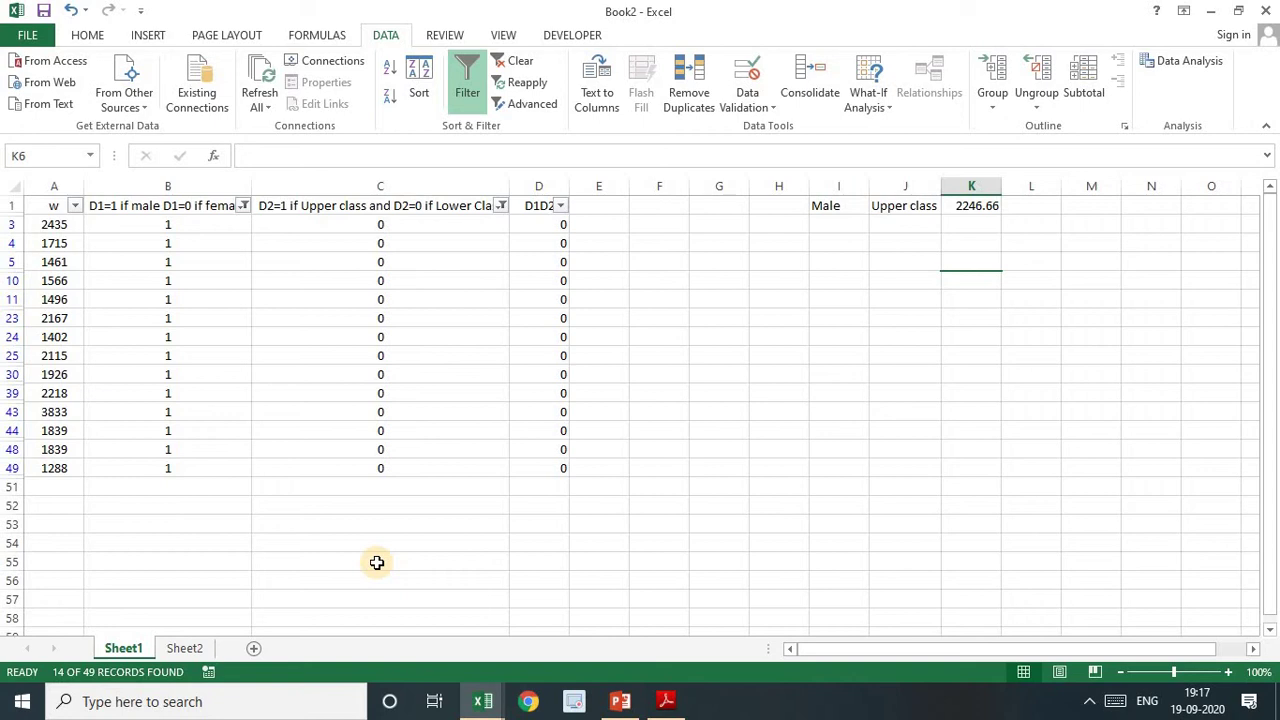
Enter the labels "Male" in I3 and "Lower class" in J3
left_click(855, 225)
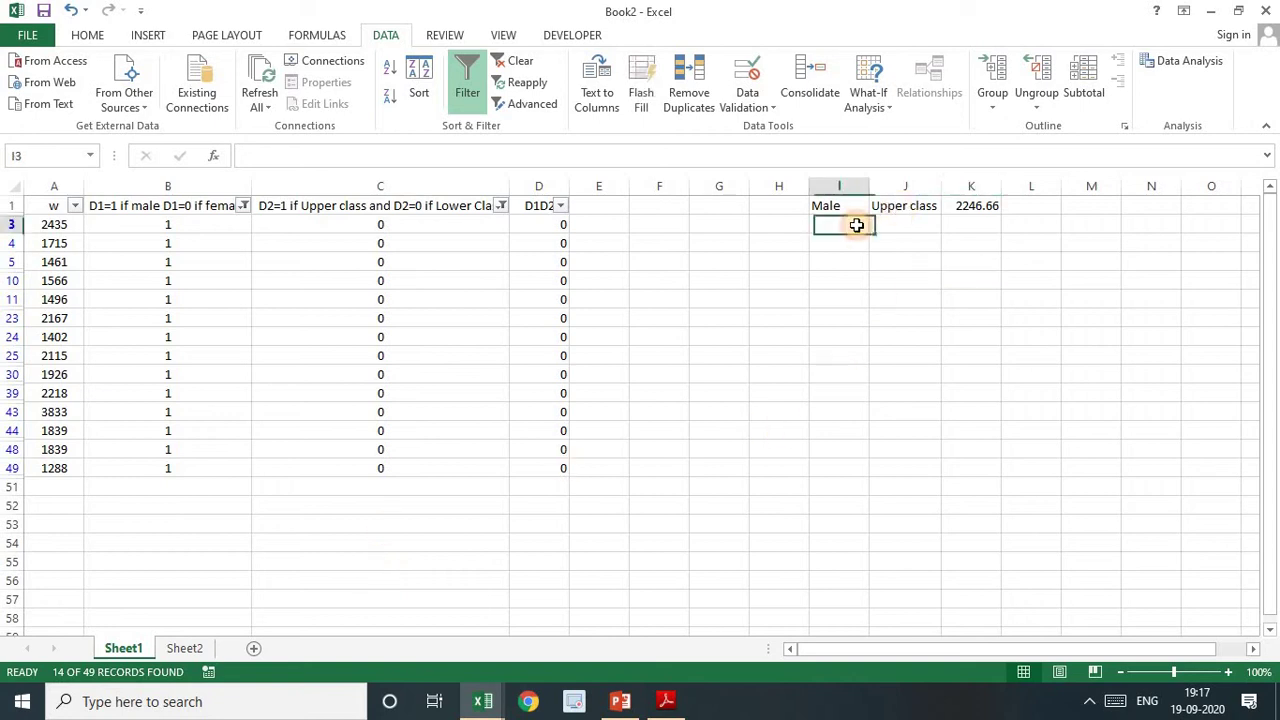
type("Male")
key("Tab")
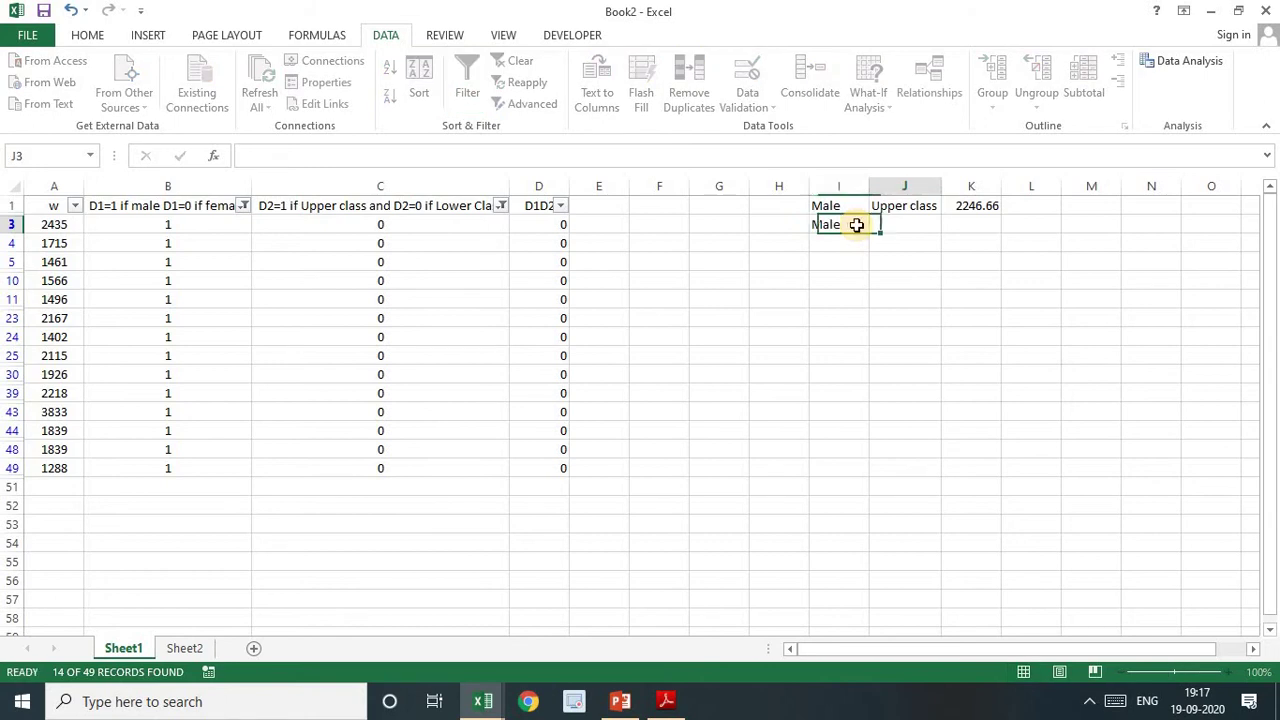
type("Lower")
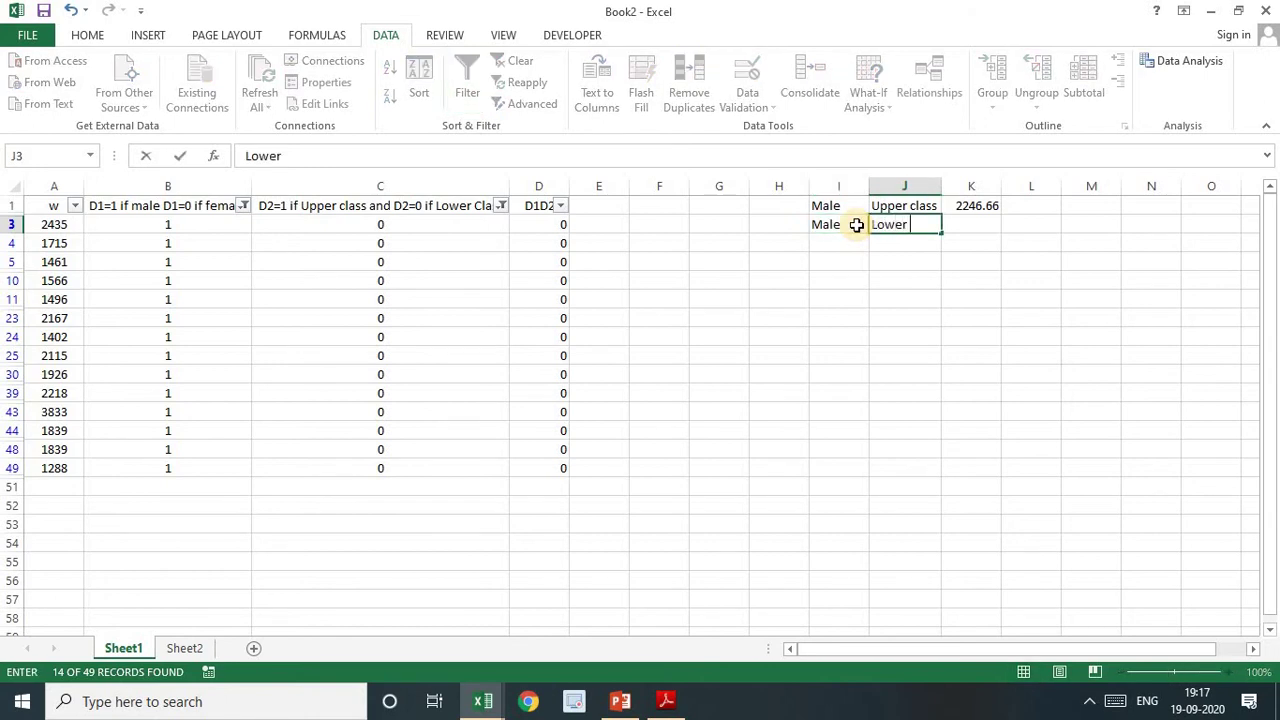
type(" class")
key("Tab")
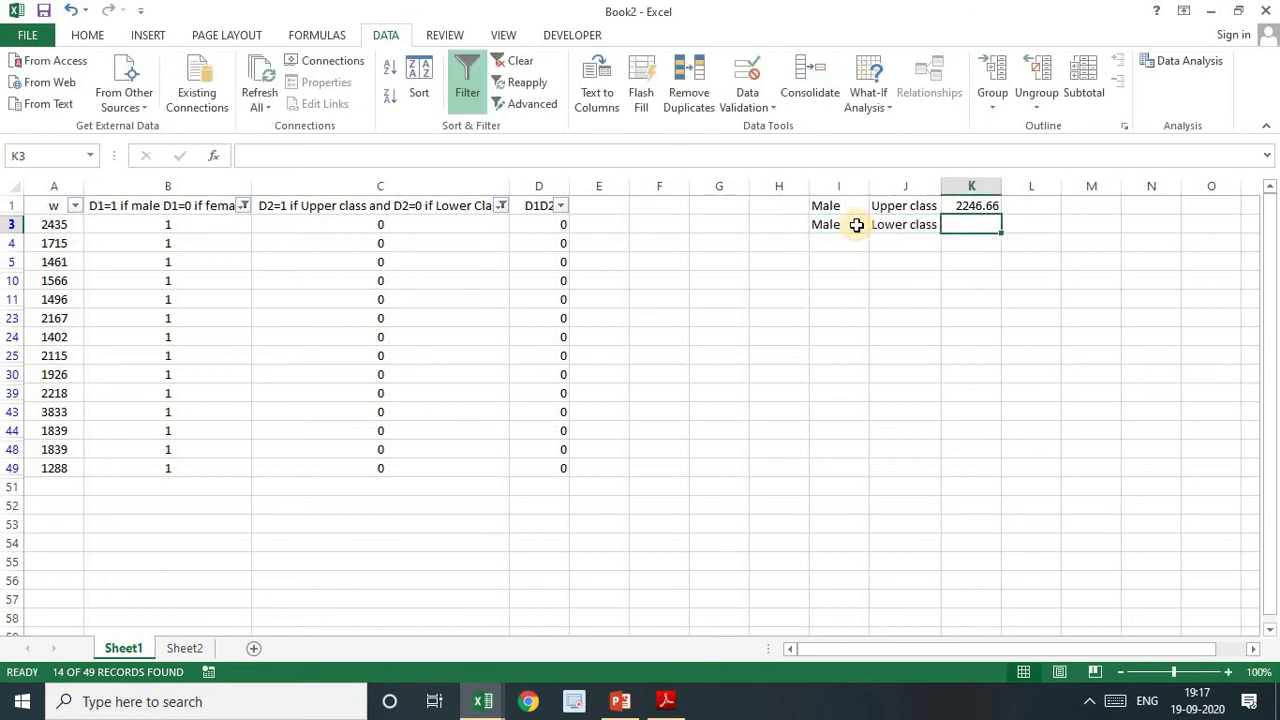
Get the average of the filtered w values for lower-class males and enter it, 1950, in K3
left_click_drag(54, 224, 47, 459)
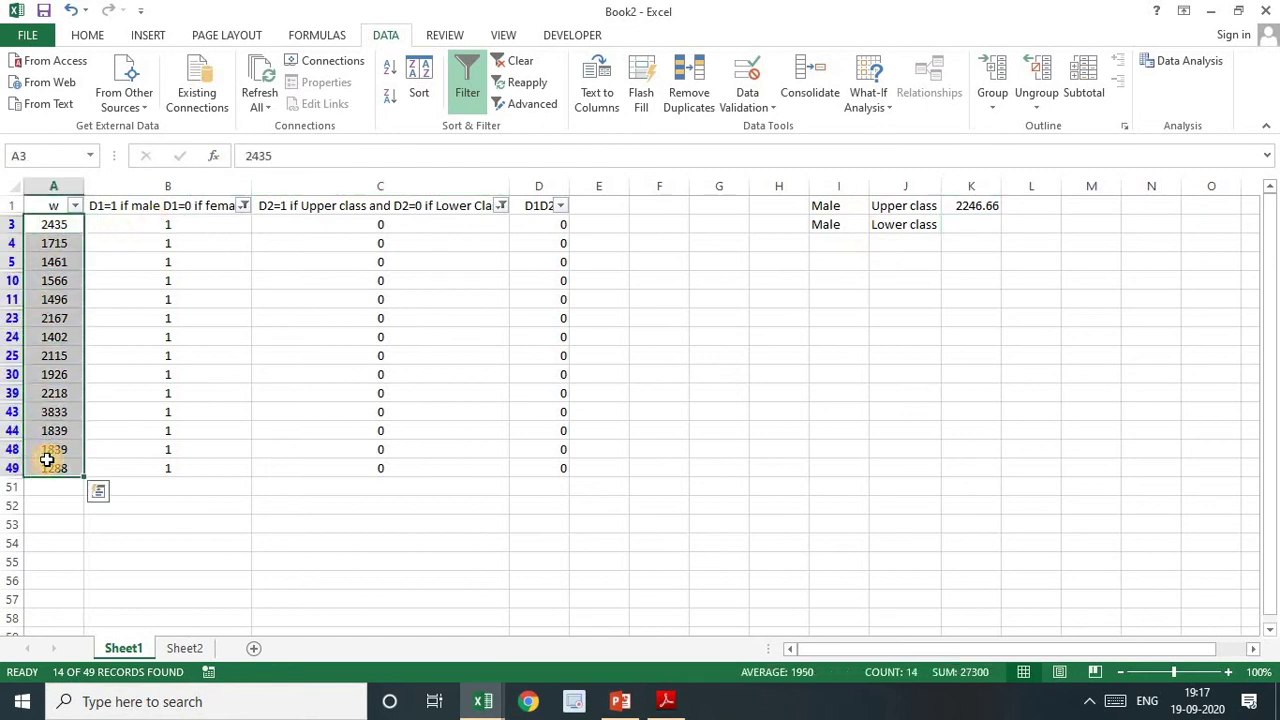
left_click(985, 224)
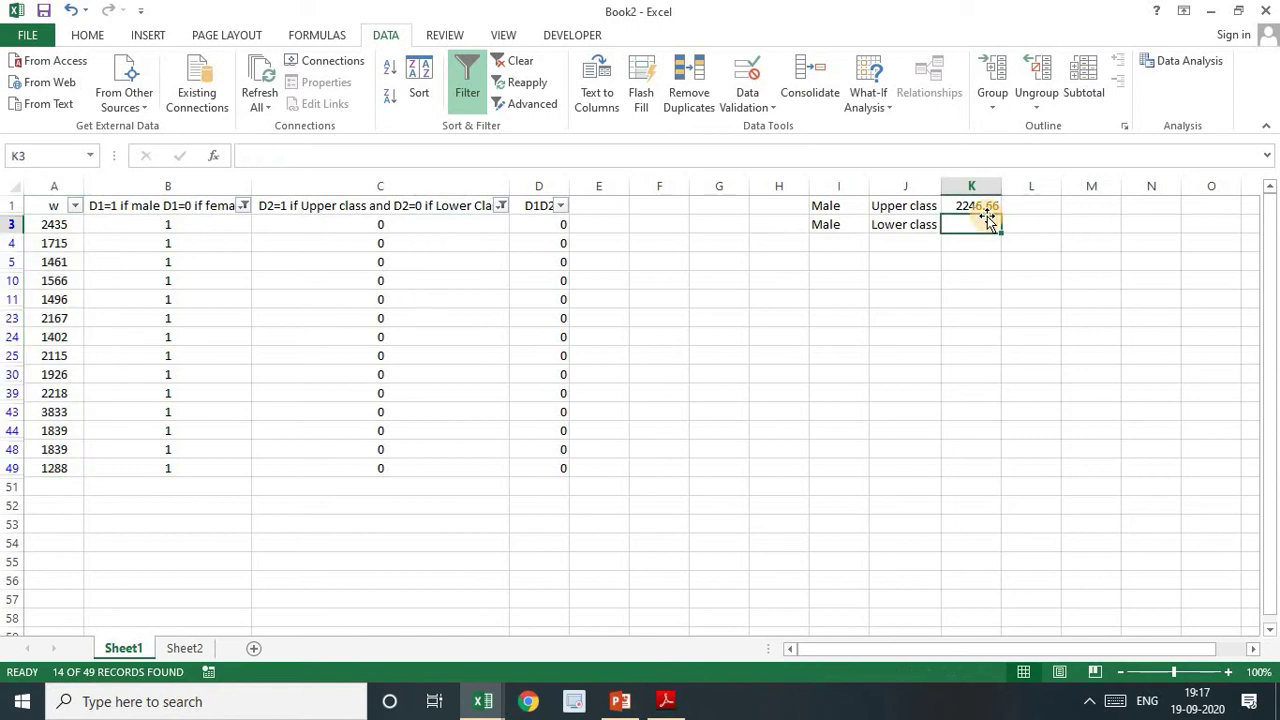
type("1950")
key("Return")
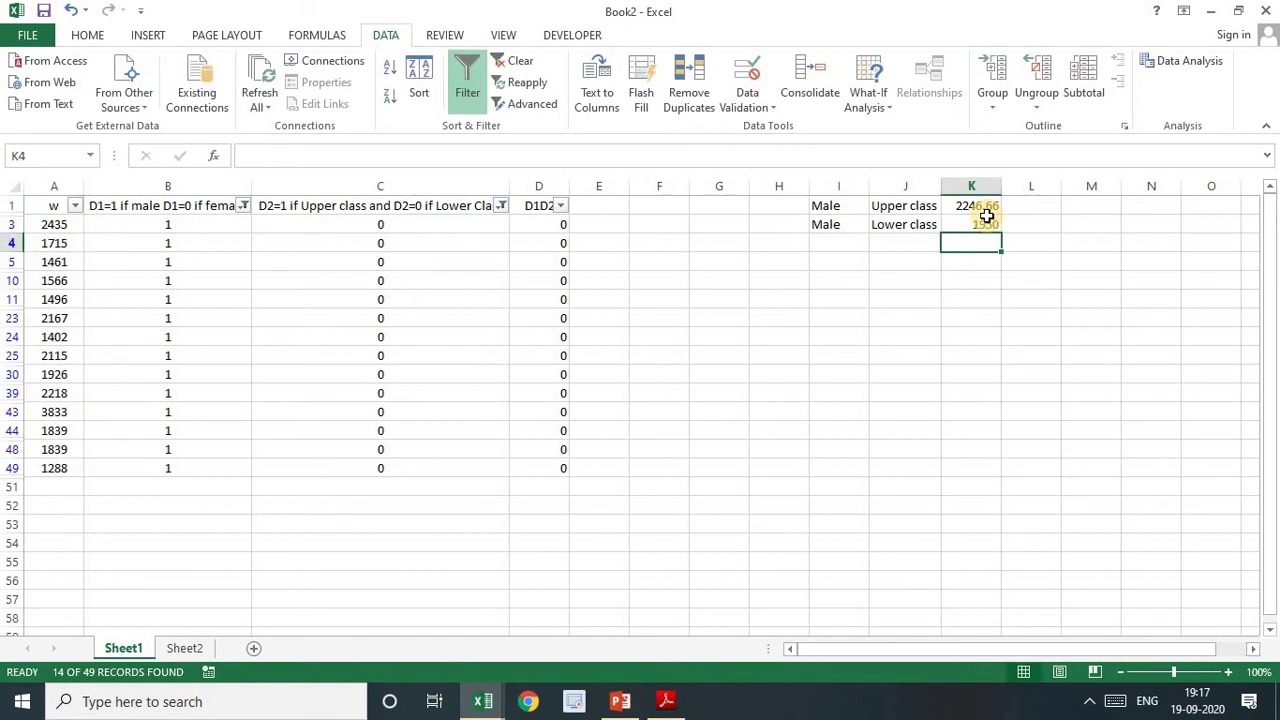
Filter the data to upper-class females by keeping only value 1 in the D2 column and only value 0 in the D1 column
left_click(500, 205)
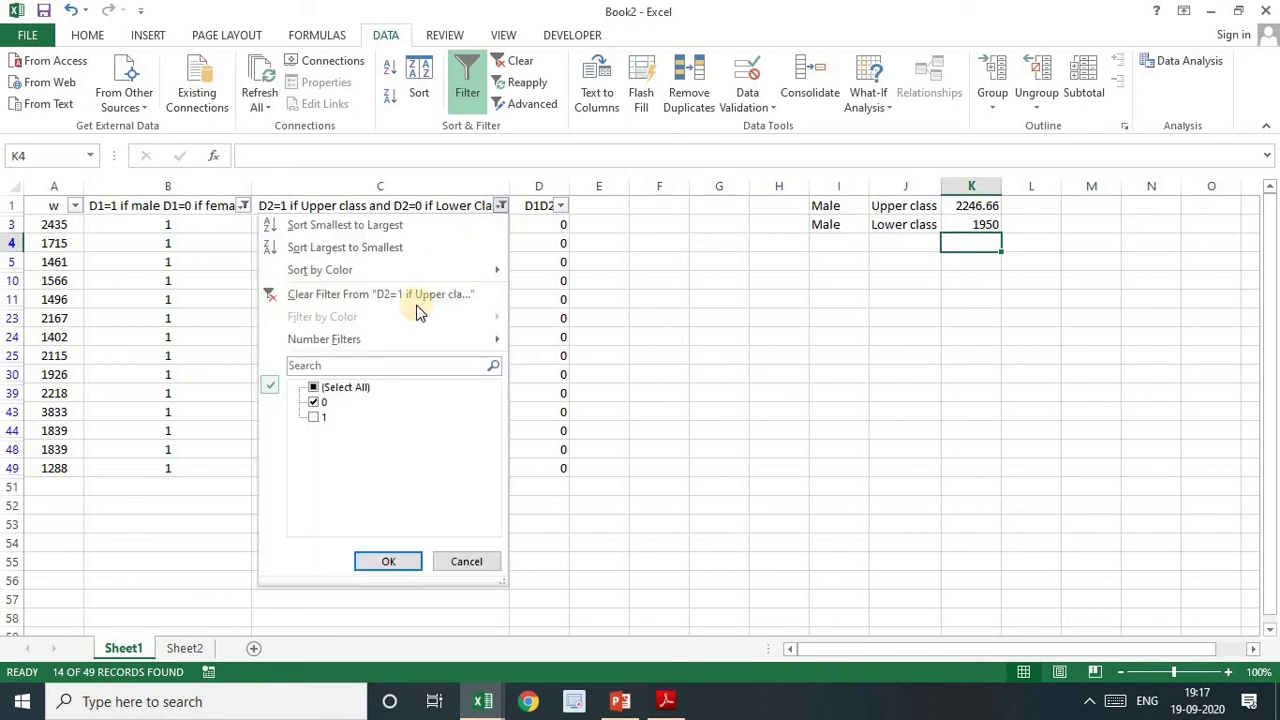
left_click(314, 402)
left_click(314, 417)
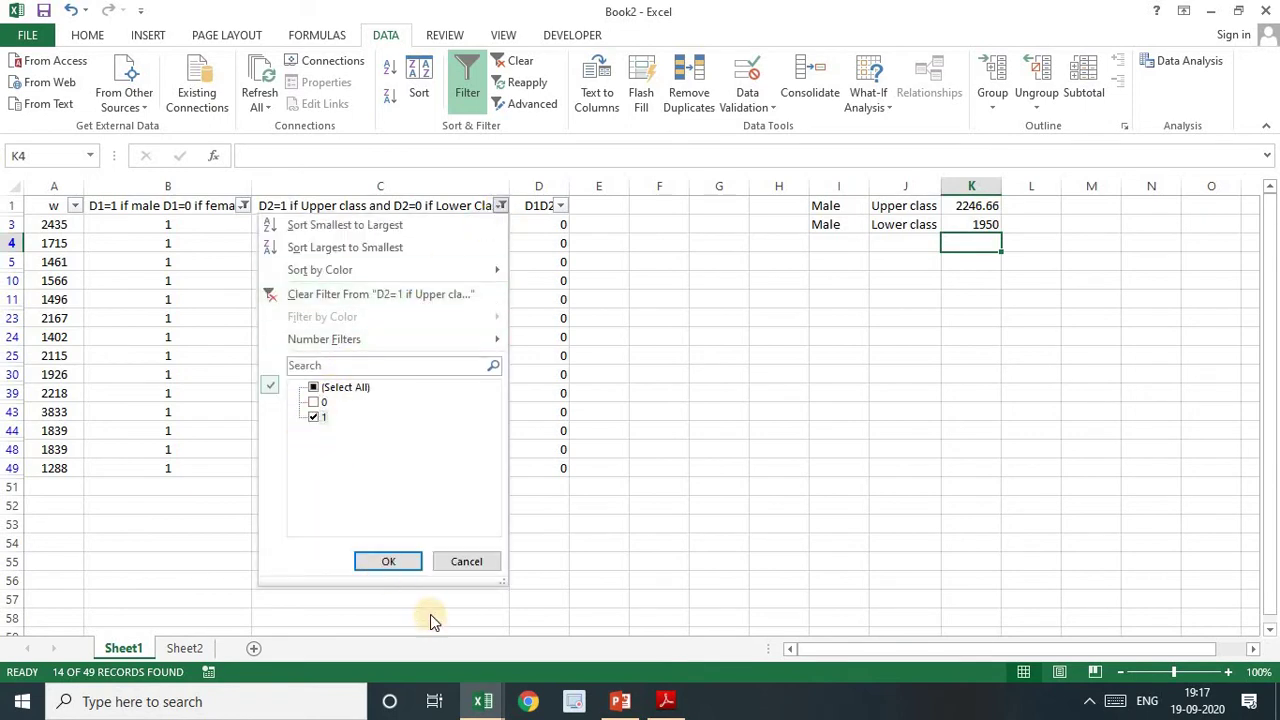
left_click(400, 561)
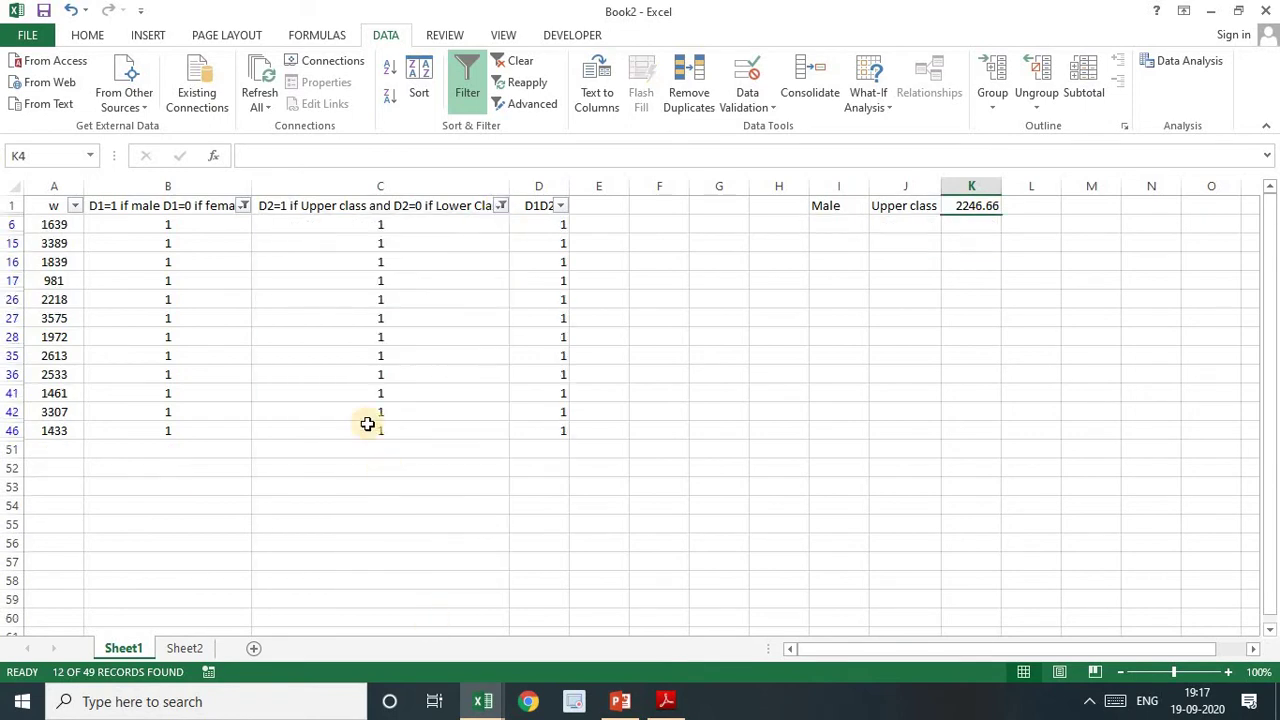
left_click(243, 205)
left_click(56, 417)
left_click(60, 418)
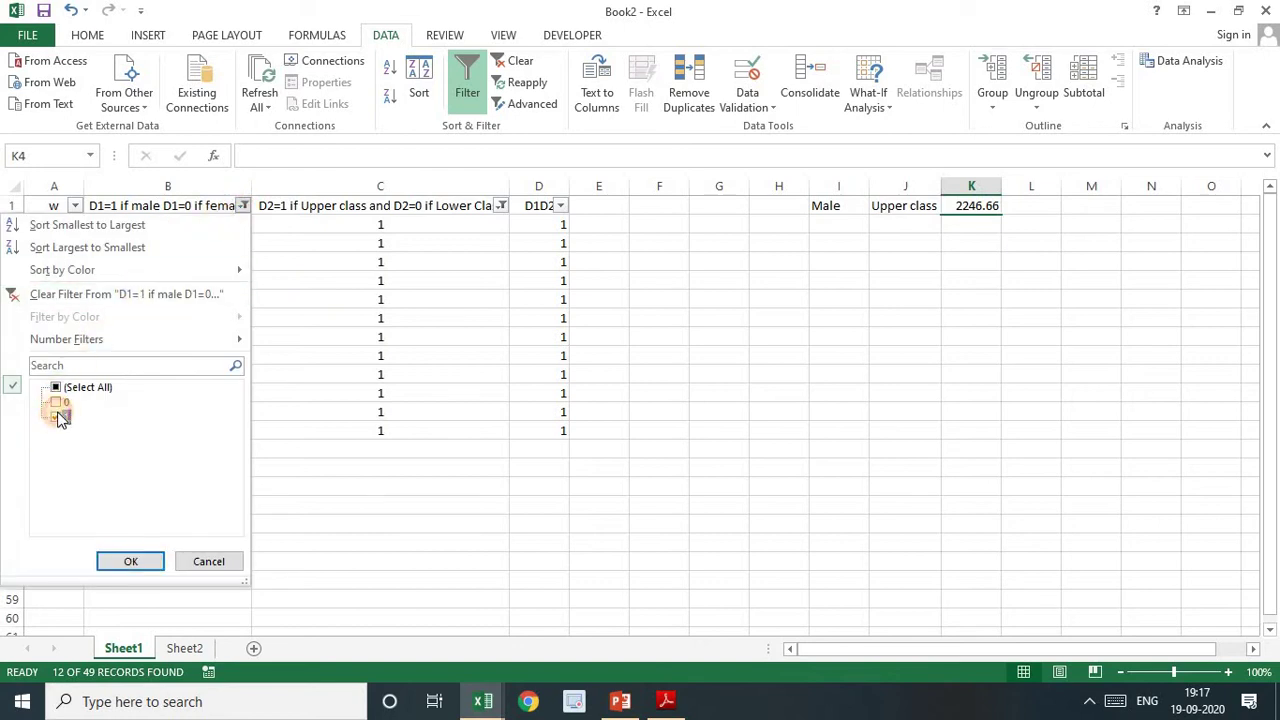
left_click(60, 418)
left_click(56, 402)
left_click(128, 561)
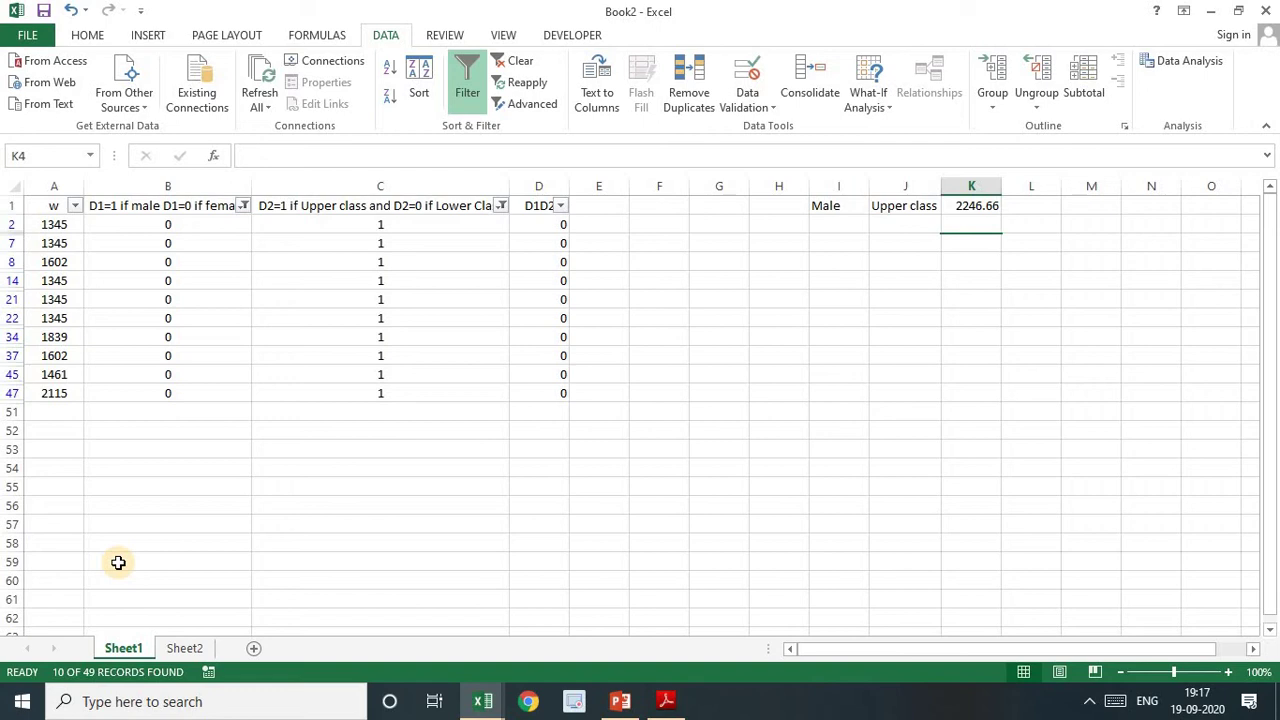
Enter the labels "Female" in I8 and "Upper class" in J8
left_click(838, 262)
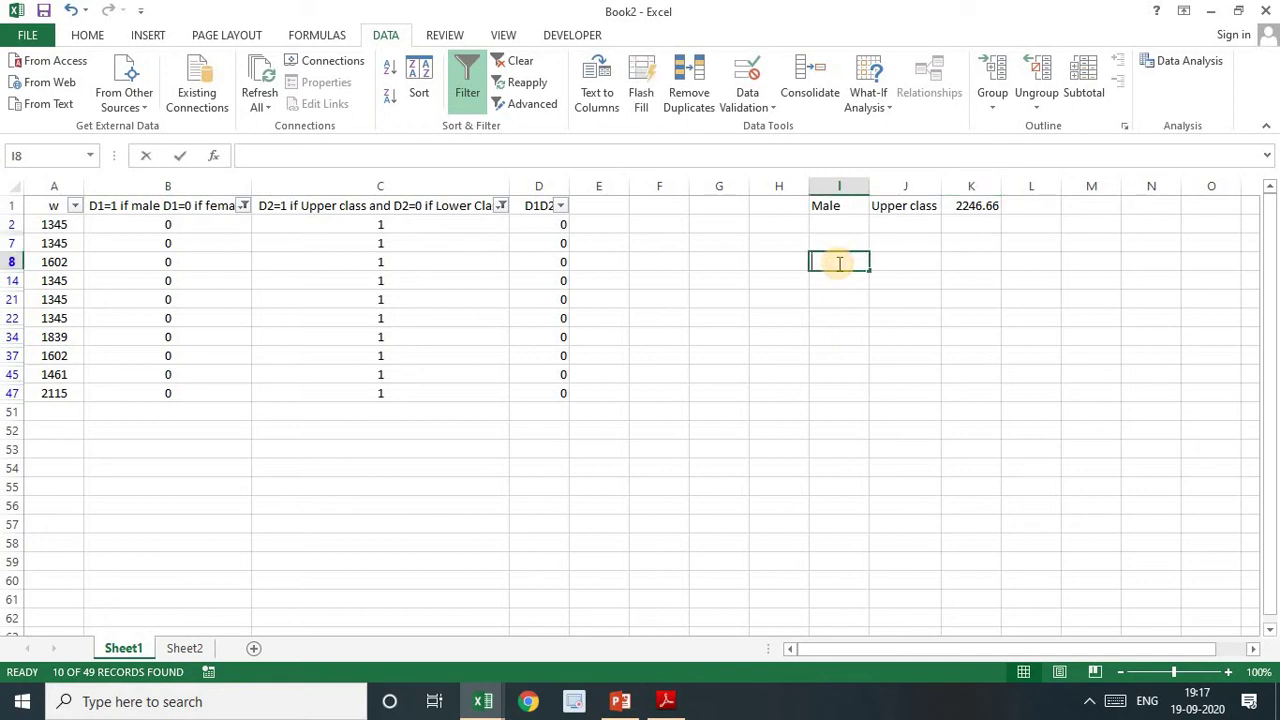
type("Female")
key("Tab")
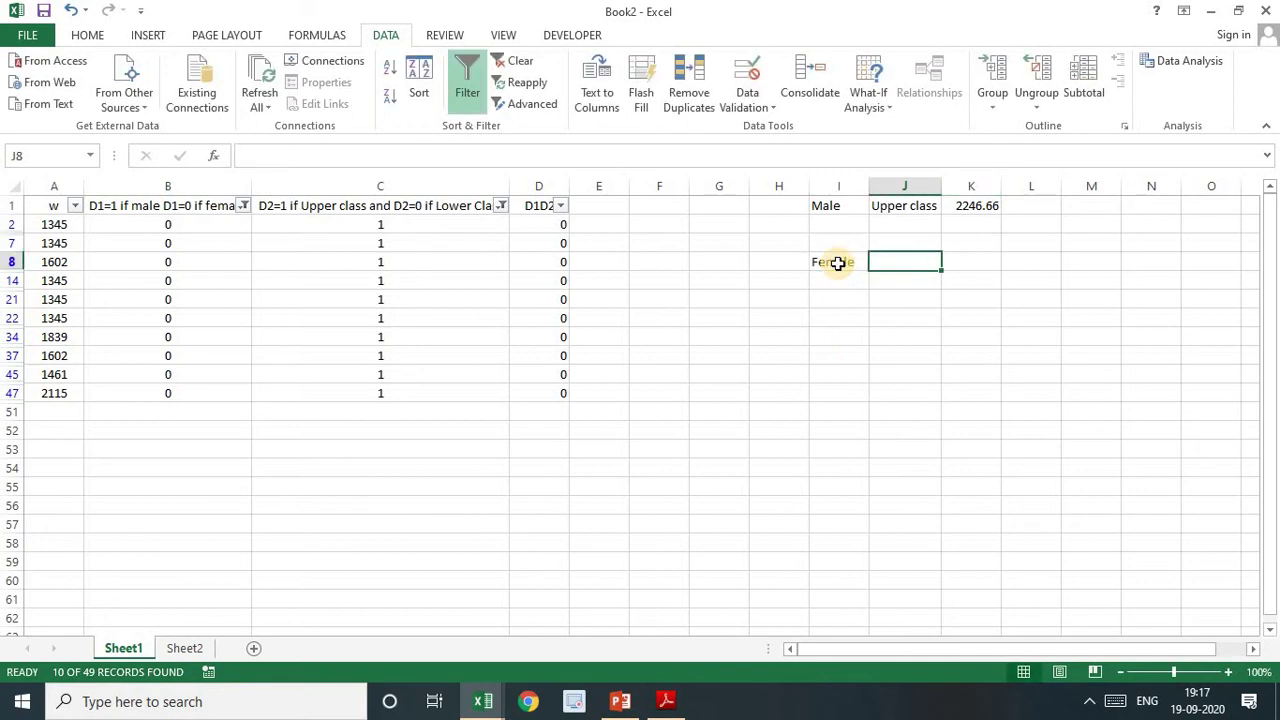
type("Up")
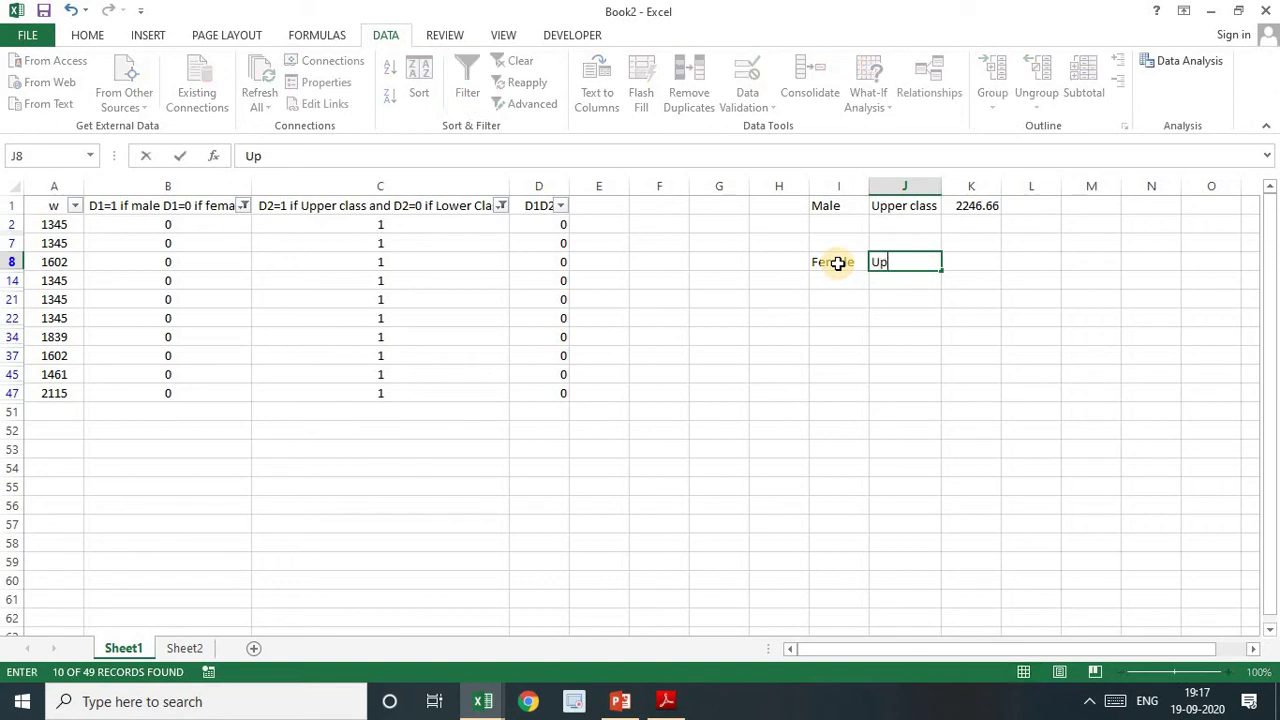
type("per class")
key("Tab")
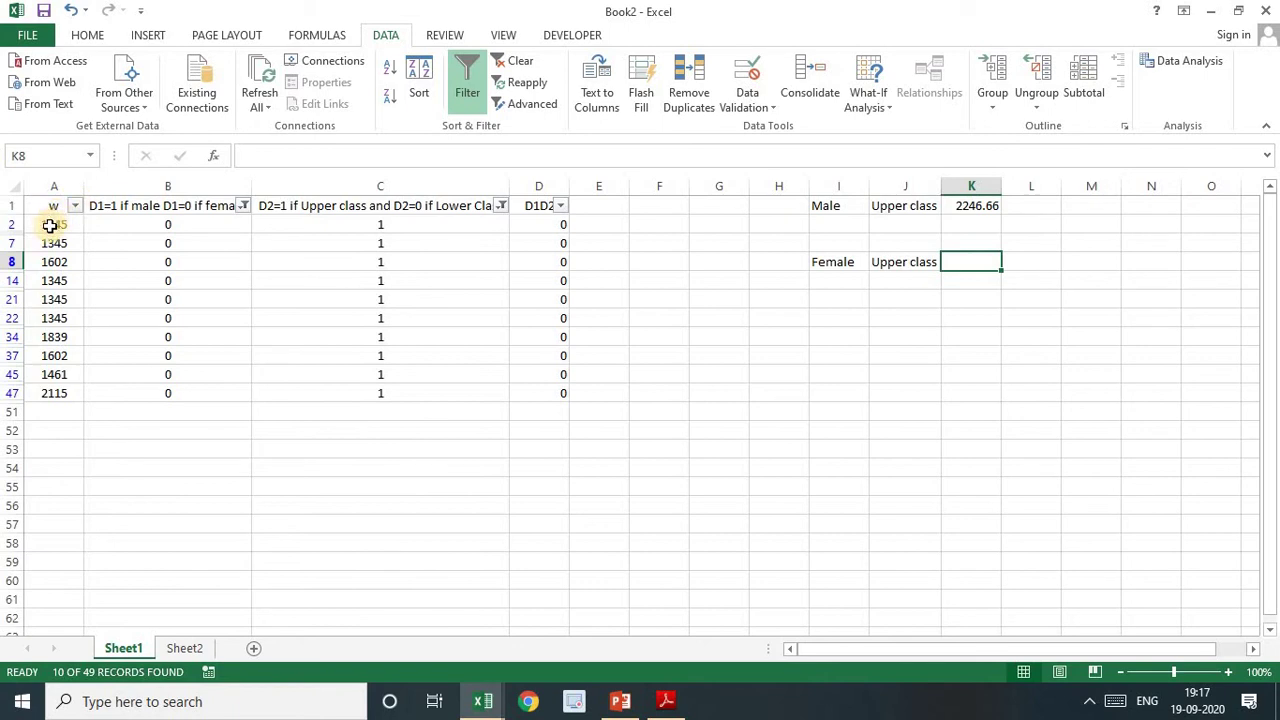
Get the average of the filtered w values for upper-class females and enter it, 1534.4, in K8
left_click_drag(51, 226, 37, 390)
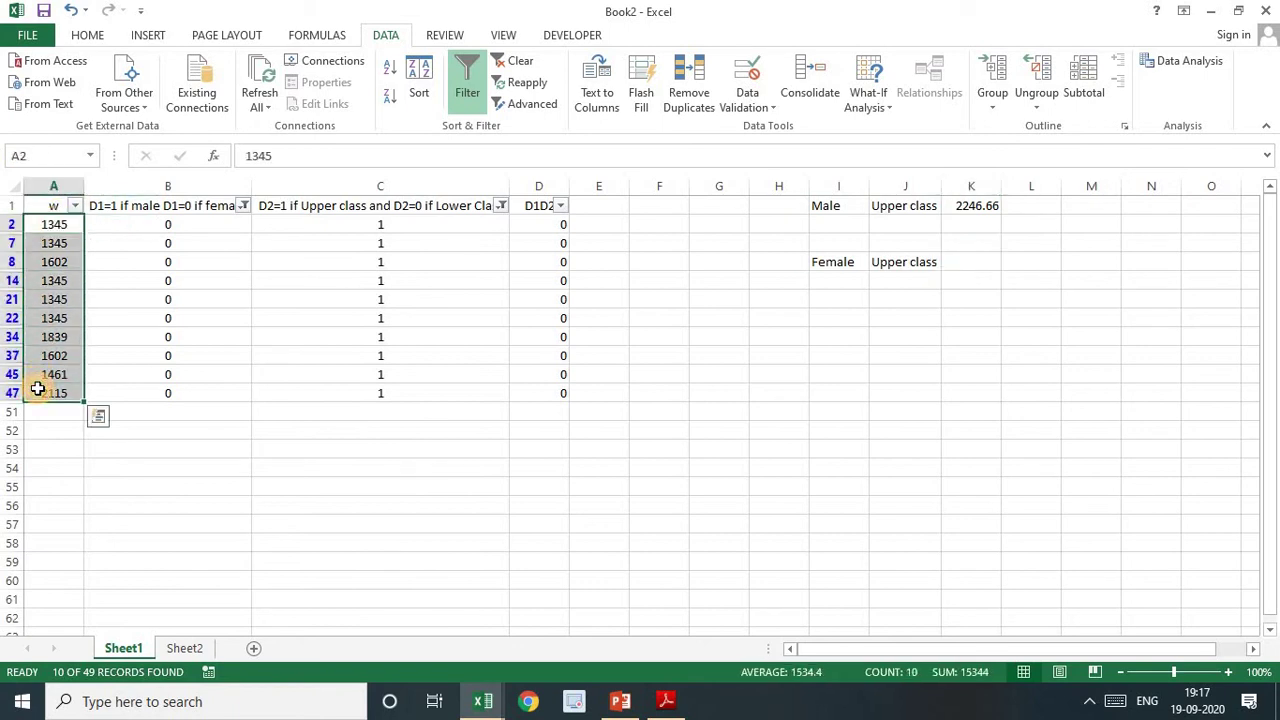
left_click(959, 257)
type("153")
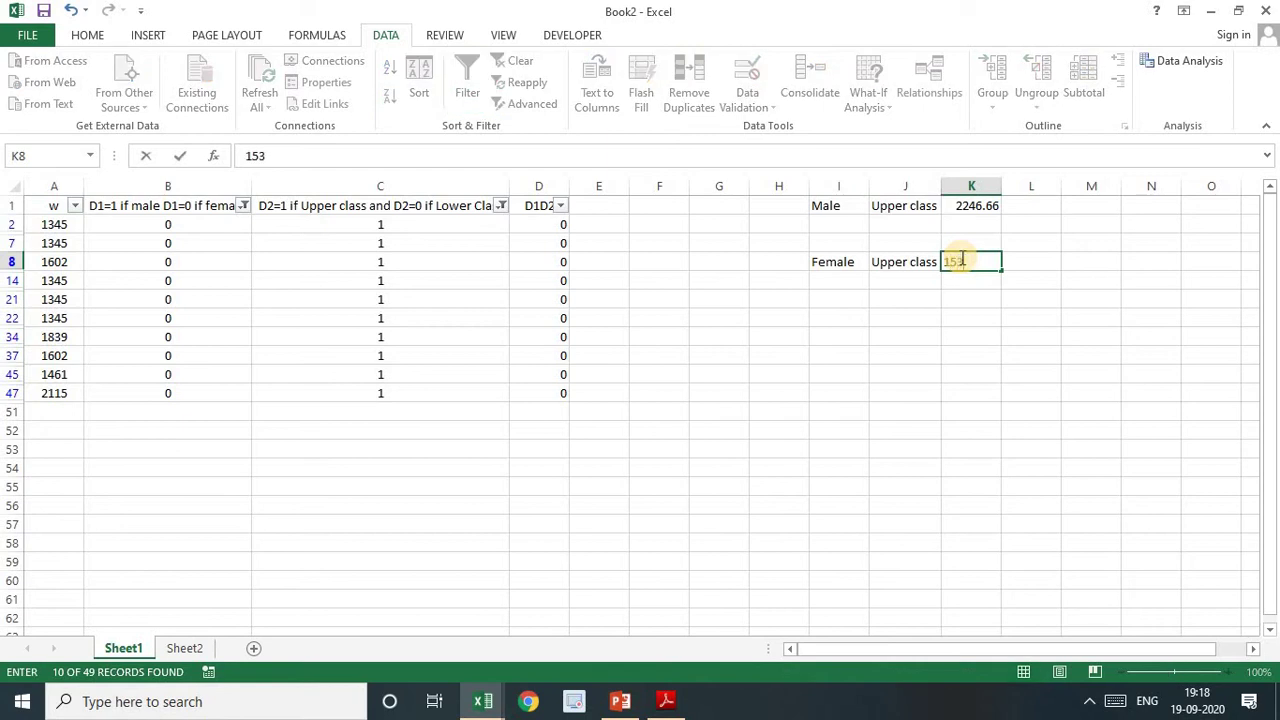
type("4.4")
key("Return")
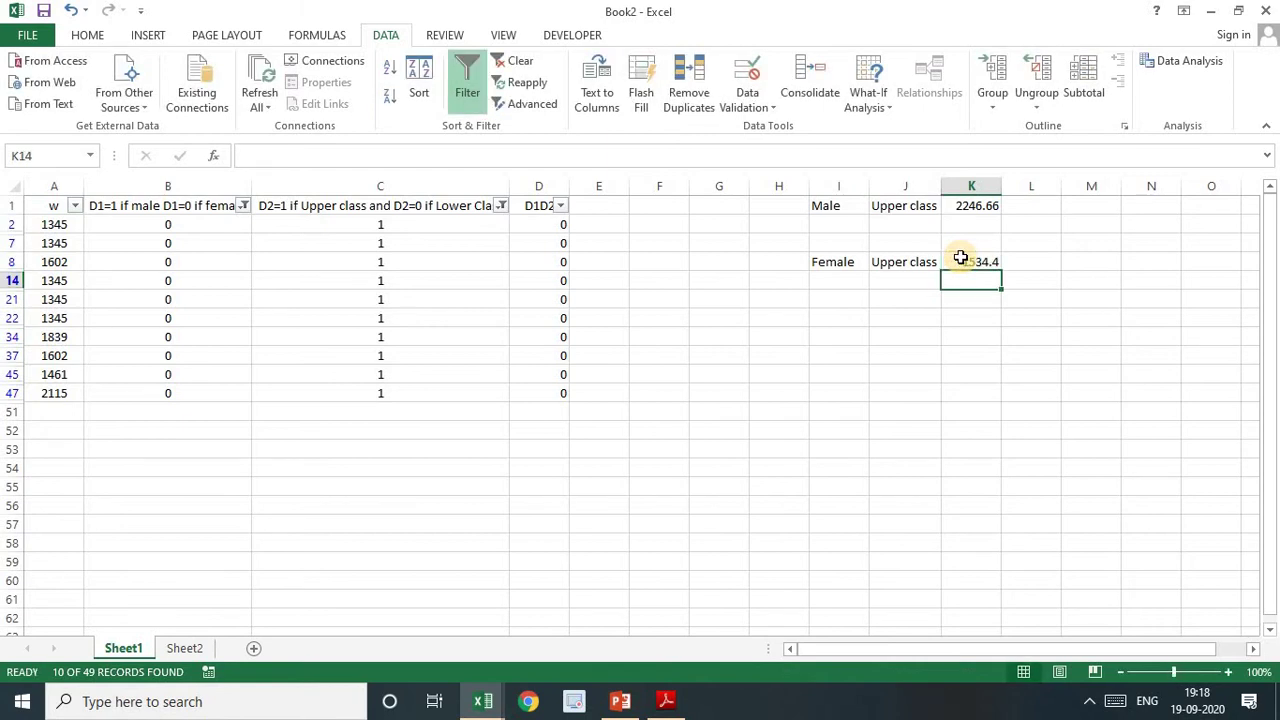
Change the D2 column filter to keep only value 0, for lower-class females
left_click(501, 206)
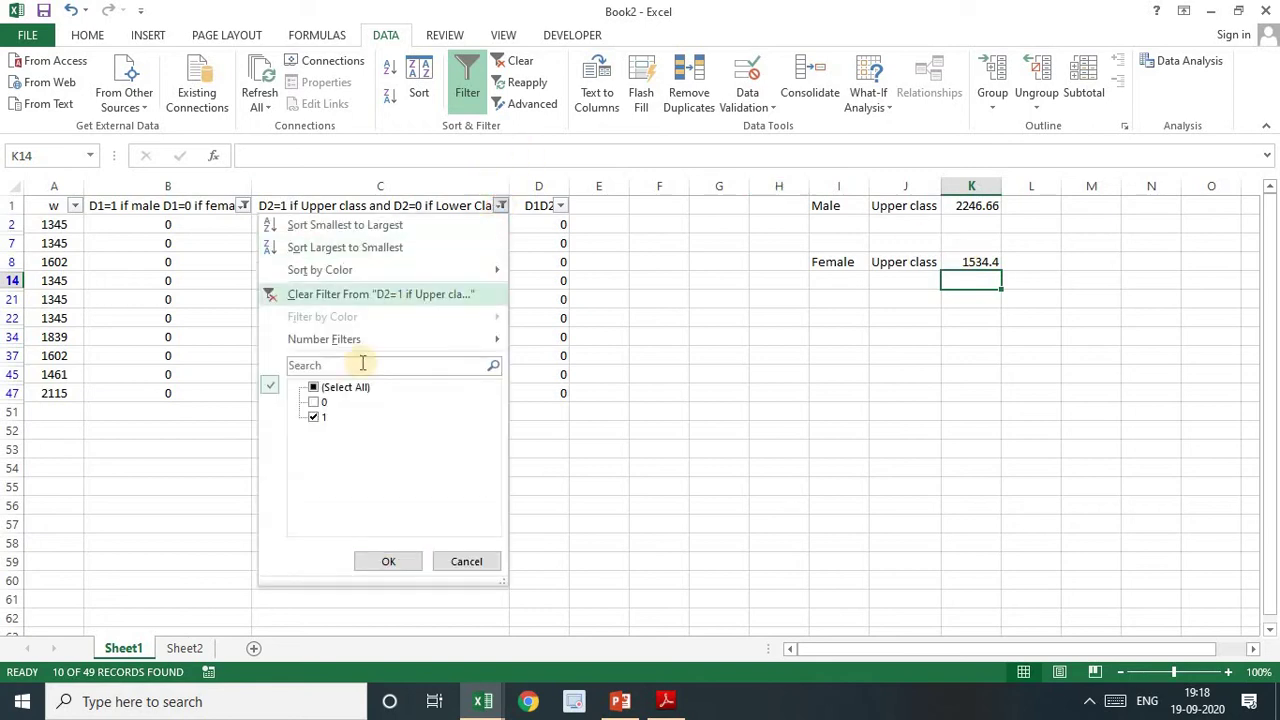
left_click(314, 416)
left_click(314, 401)
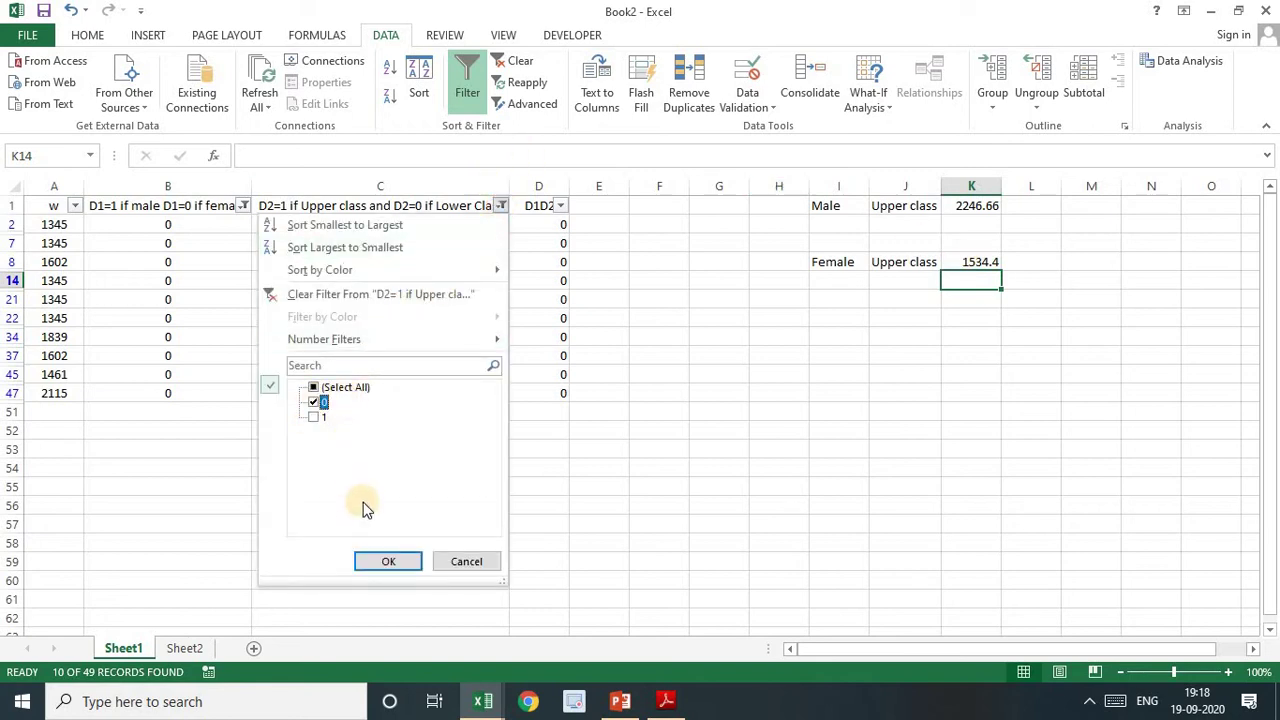
left_click(385, 565)
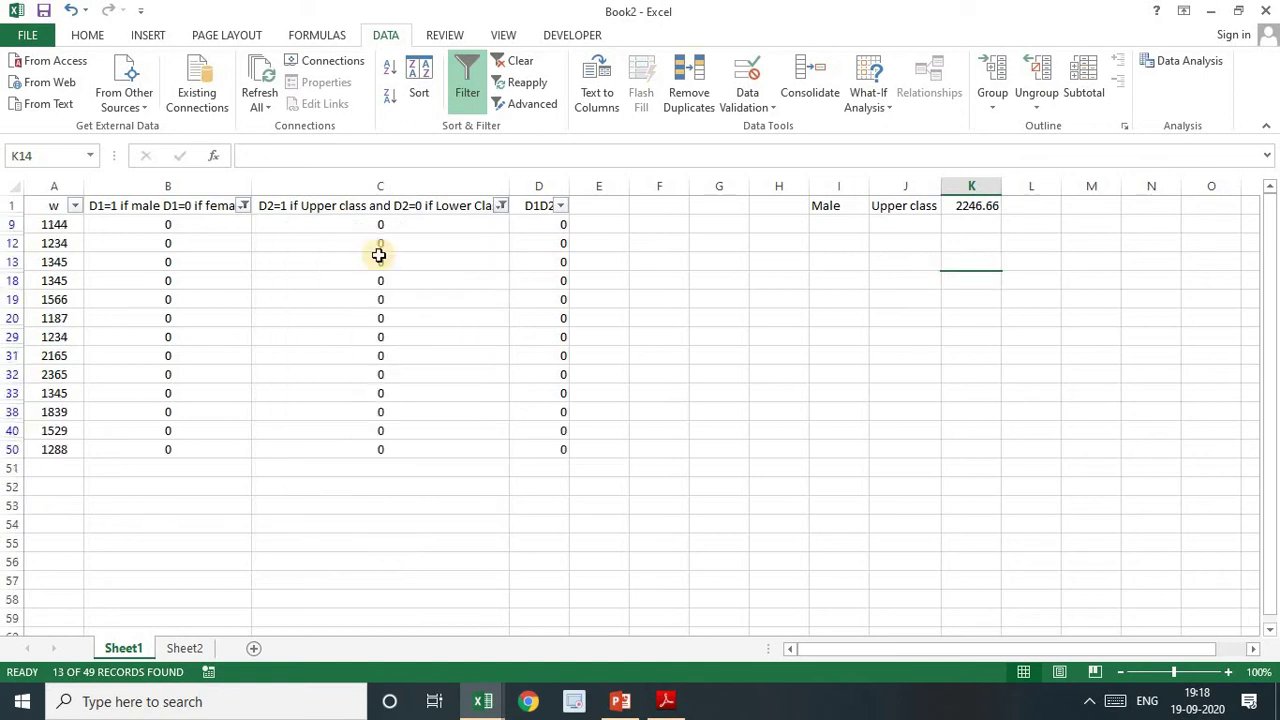
Enter the labels "Female" in I18 and "Lower class" in J18
left_click(837, 281)
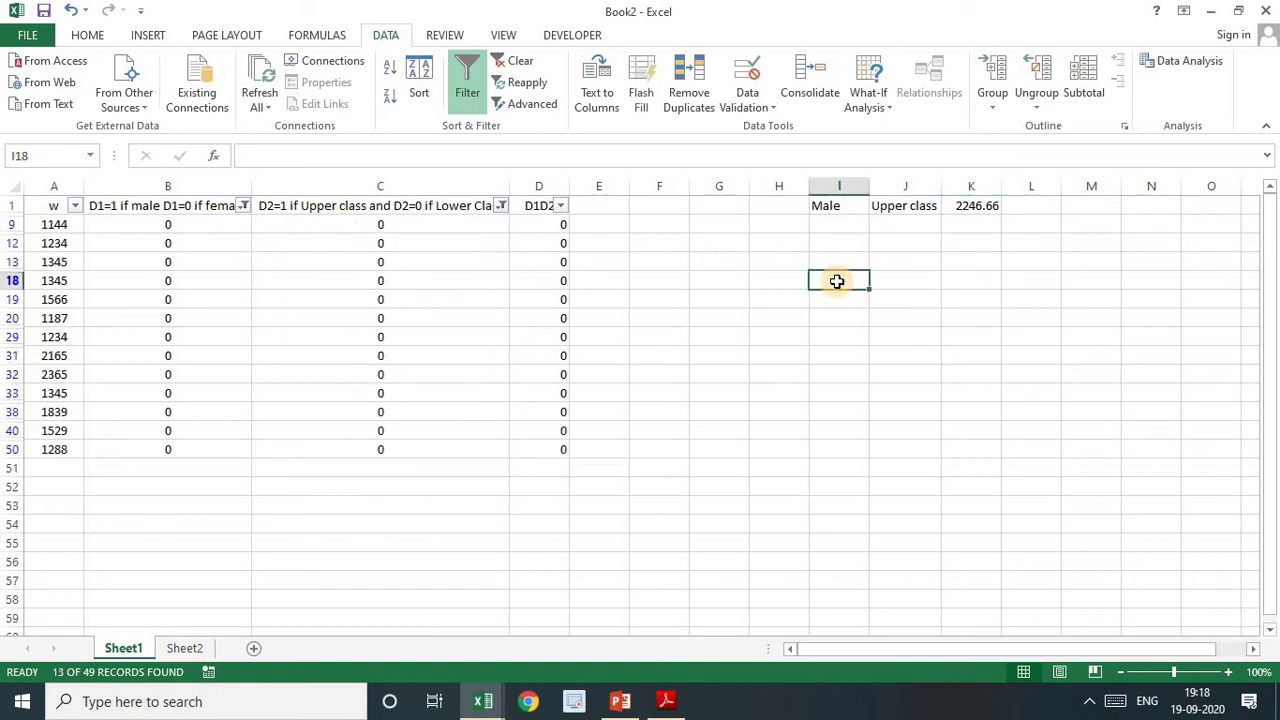
type("Female")
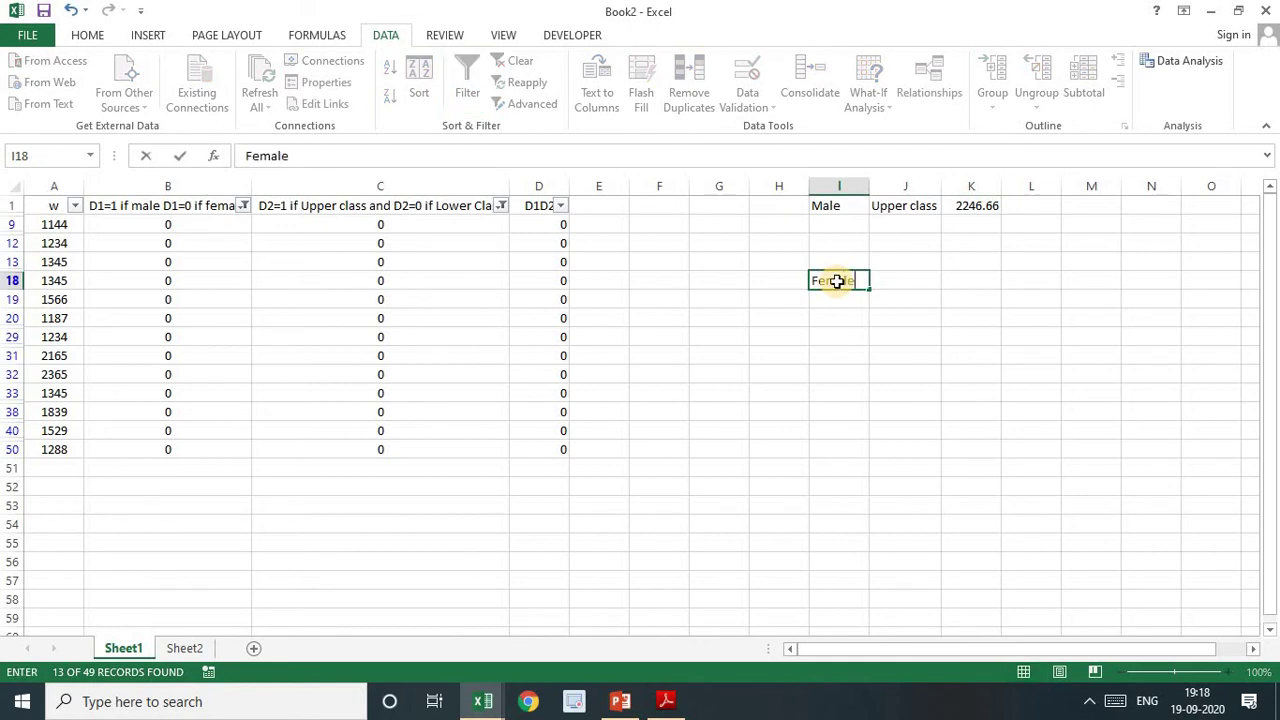
key("Tab")
type("Lo")
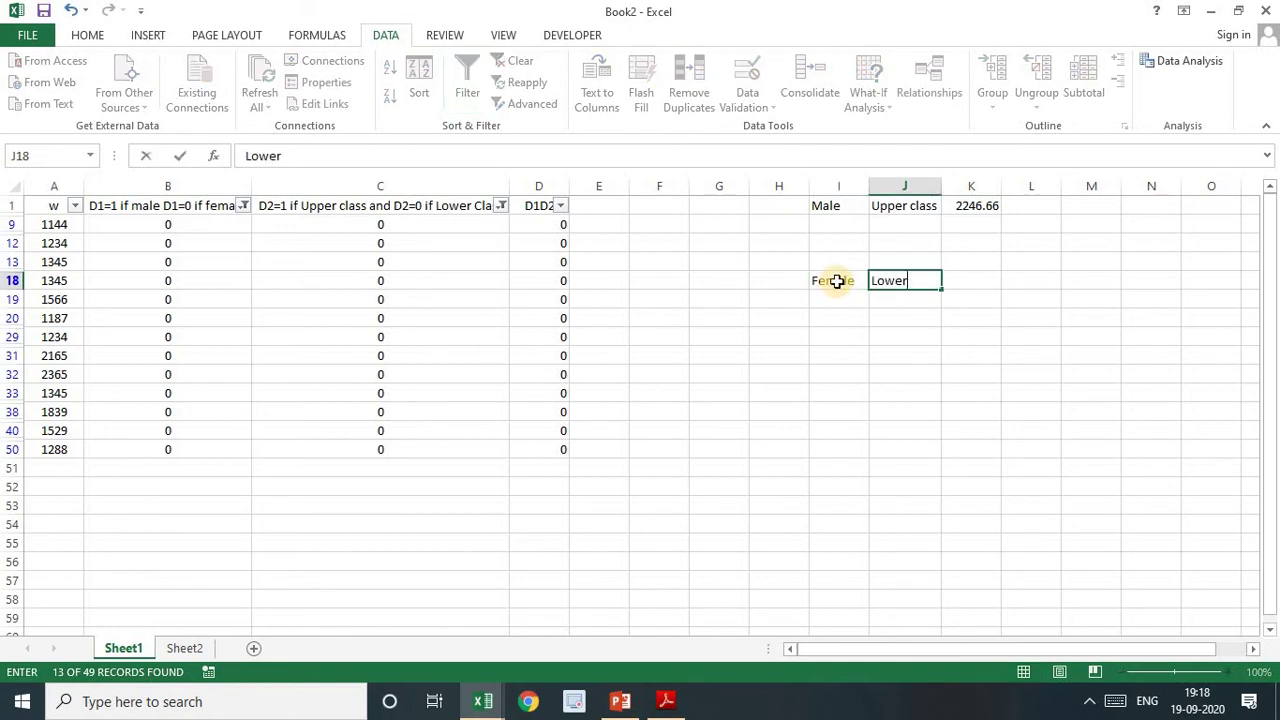
key("Right")
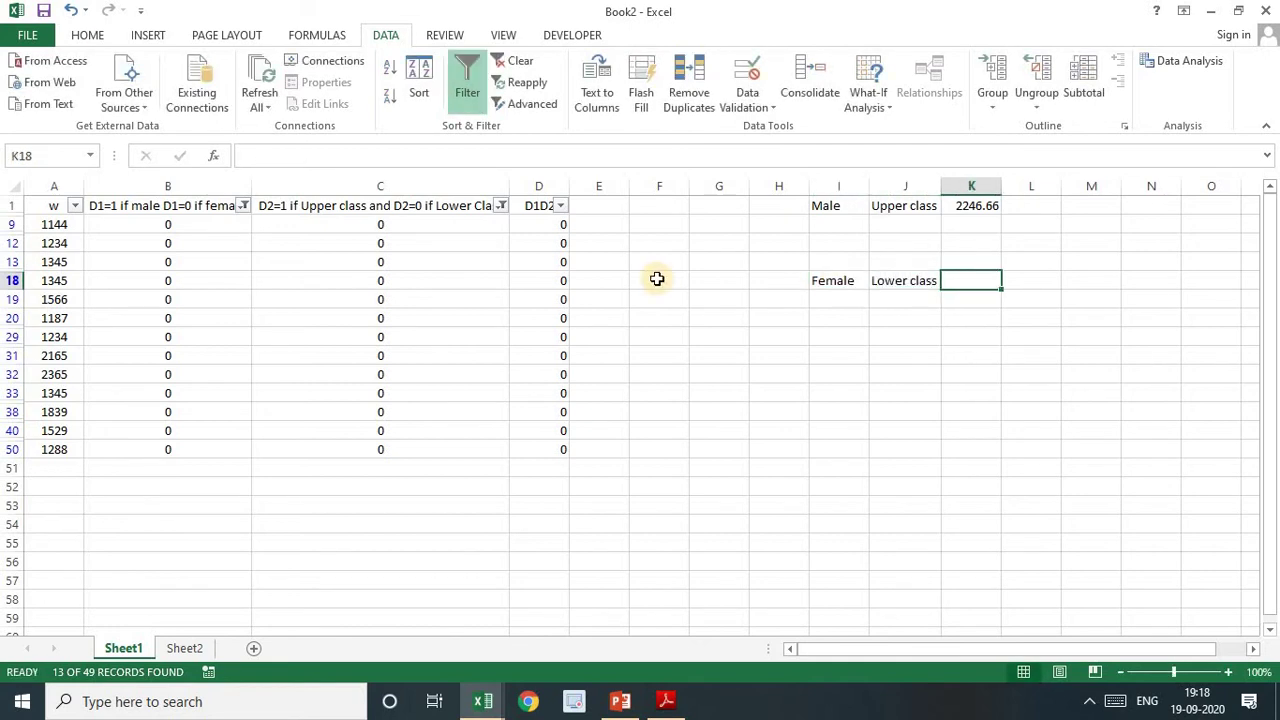
Get the average of the filtered w values for lower-class females and enter it, rounded to 1506.6, in K18
left_click(53, 228)
left_click_drag(53, 228, 51, 449)
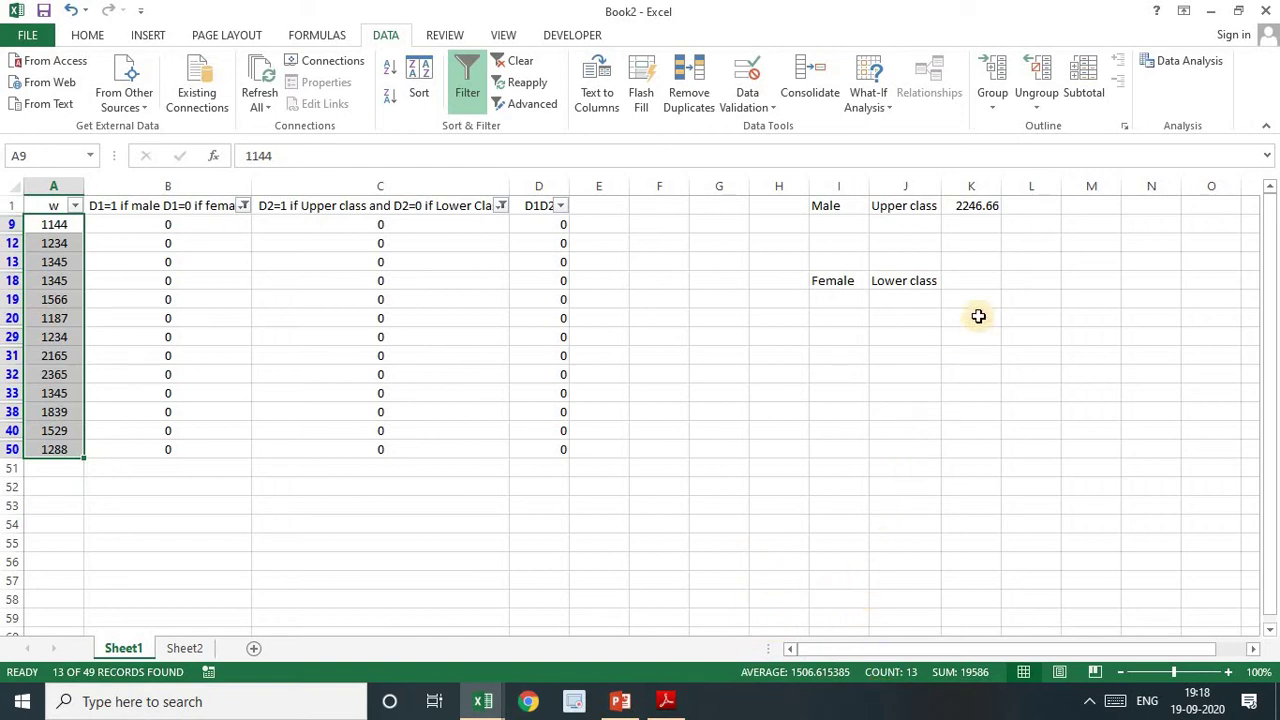
left_click(974, 280)
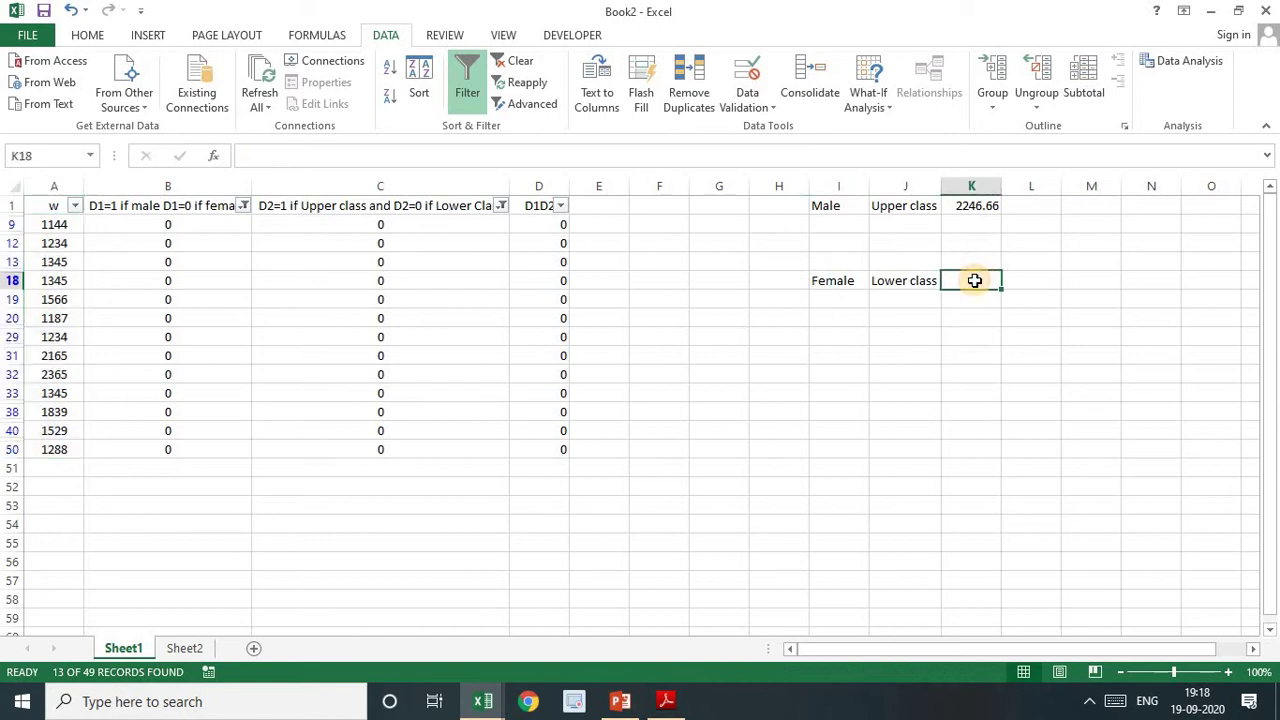
type("1506.")
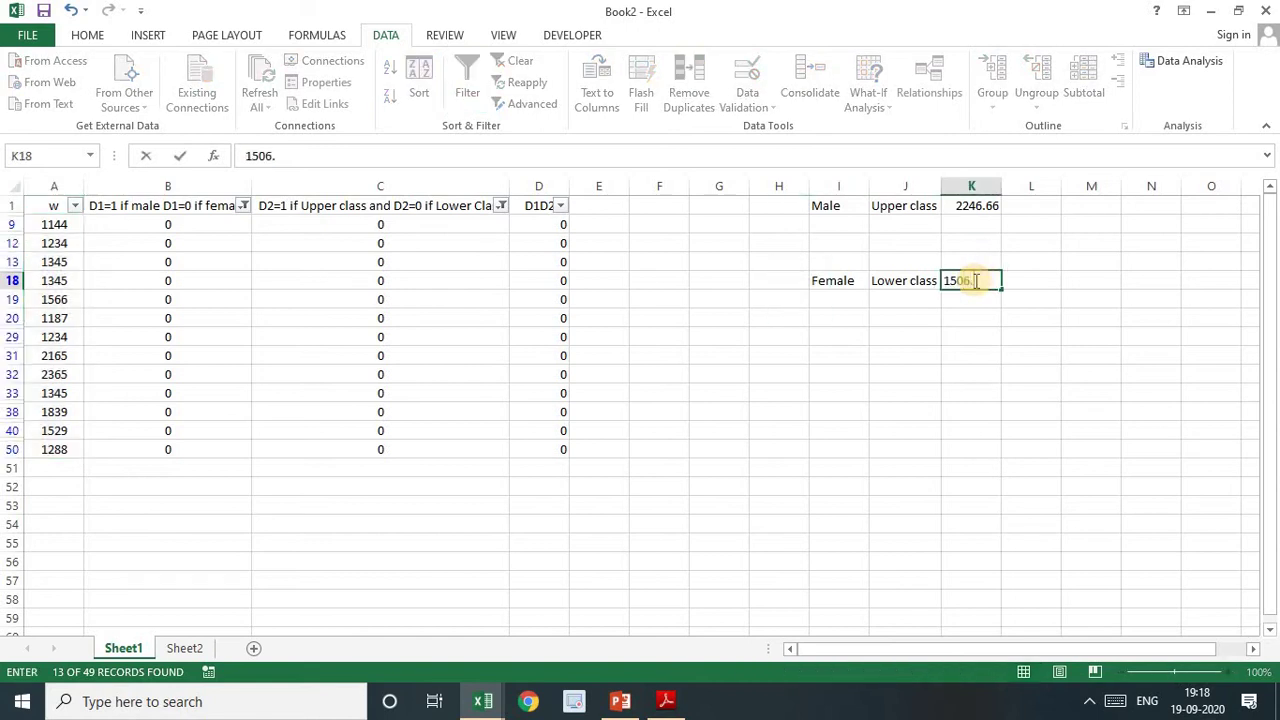
type("6")
key("Return")
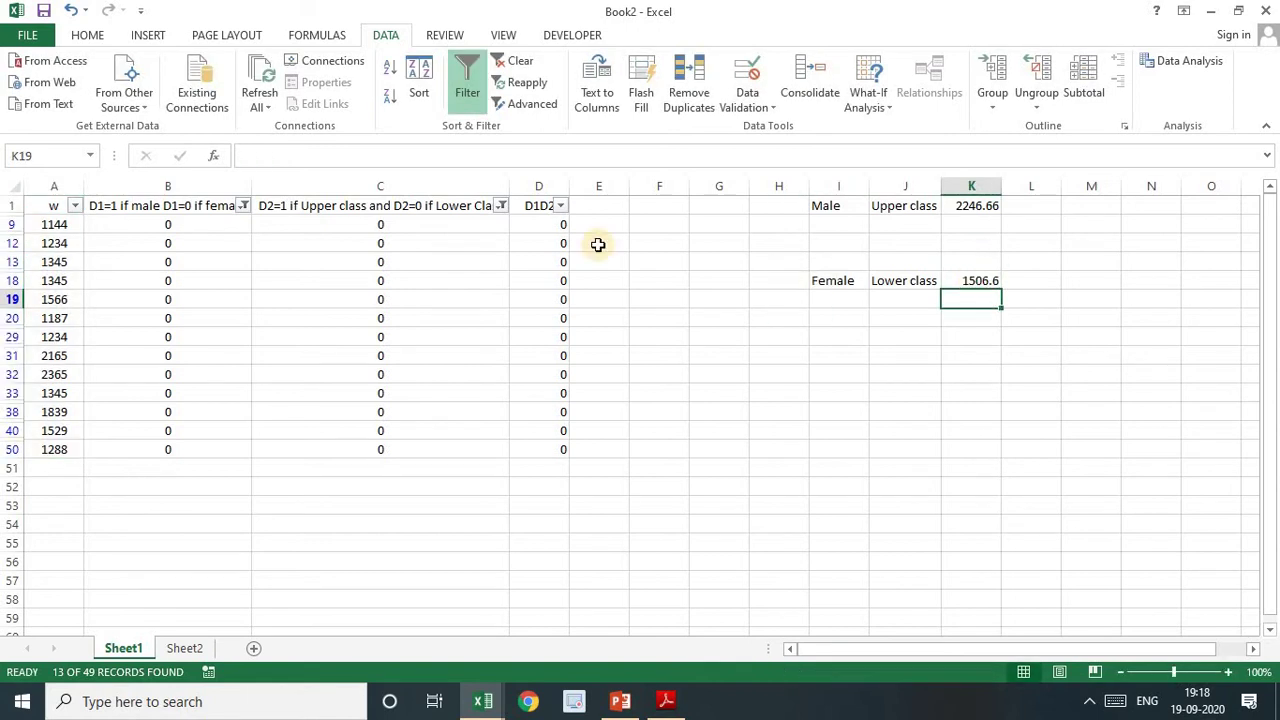
Show all records again by selecting all values in the D2 and D1 column filters, and select cell I1
left_click(503, 208)
left_click(313, 387)
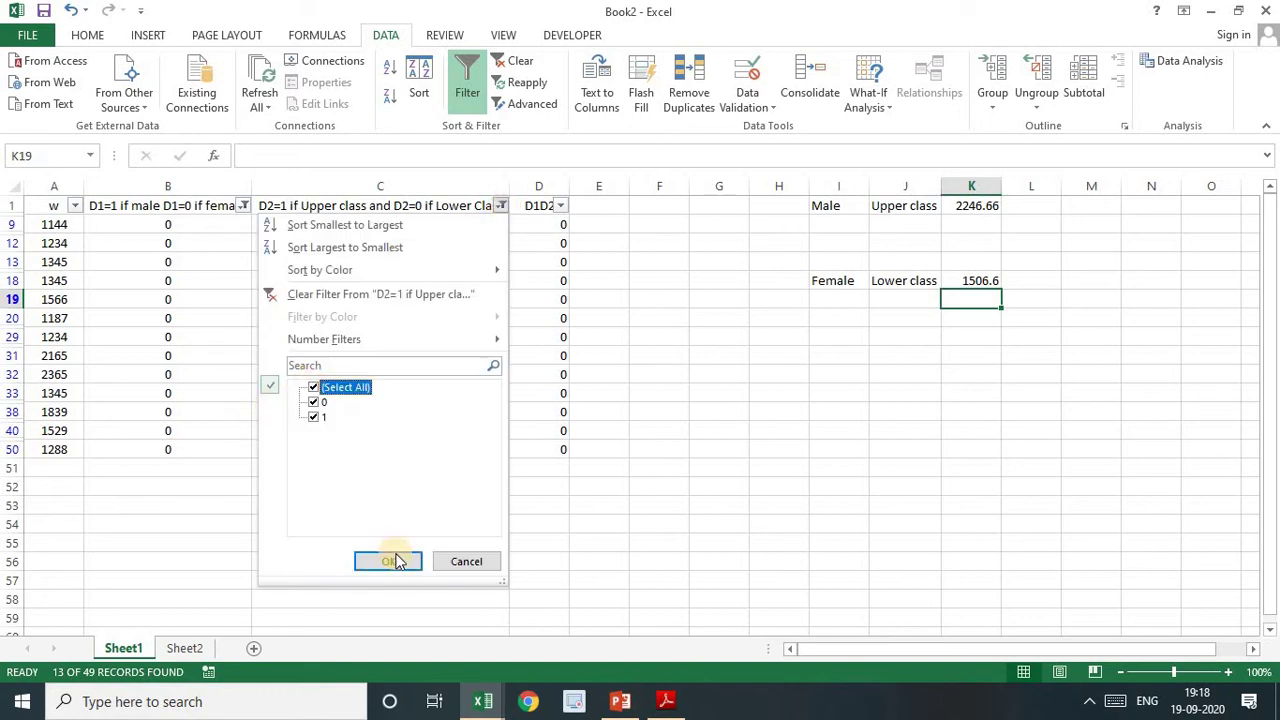
left_click(390, 561)
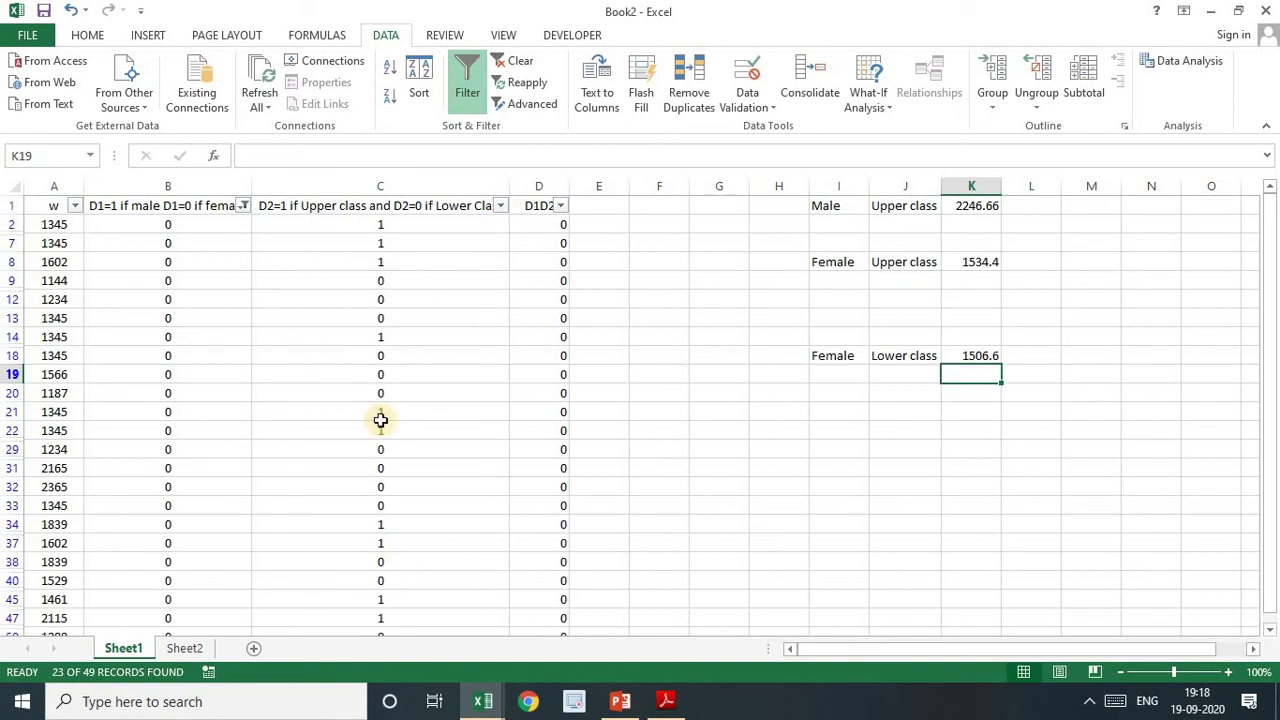
left_click(243, 206)
left_click(56, 387)
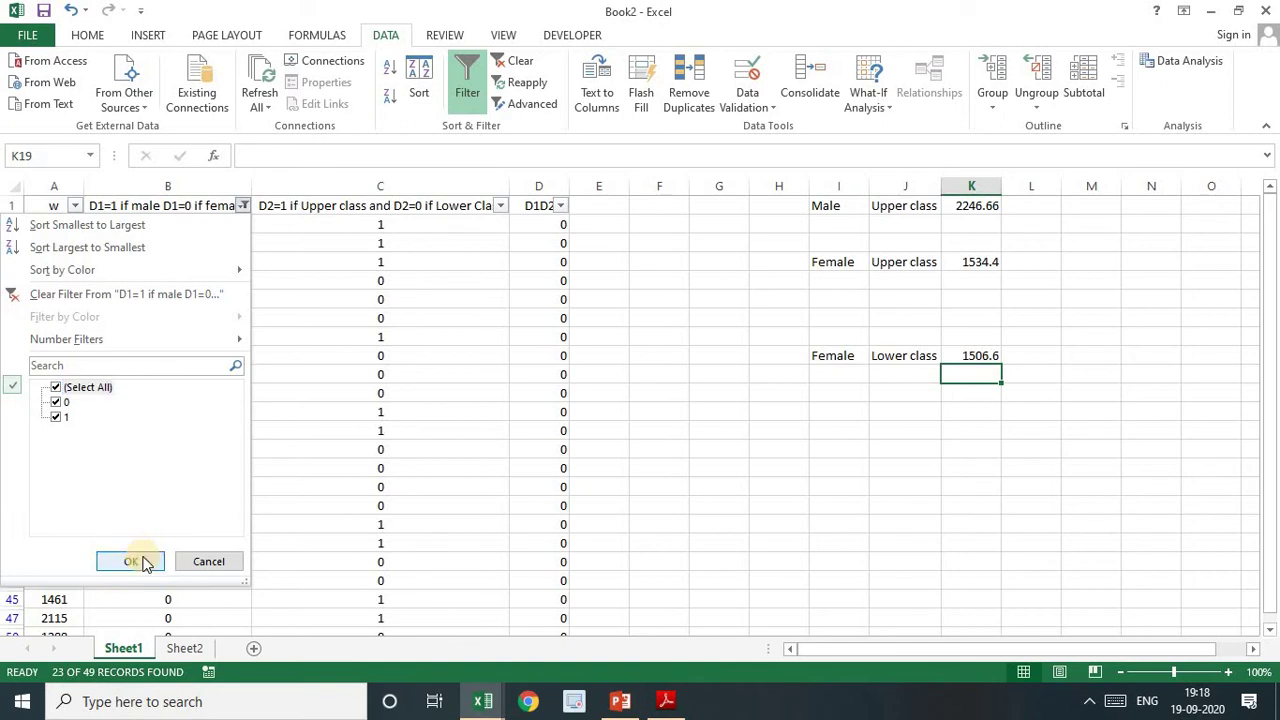
left_click(140, 562)
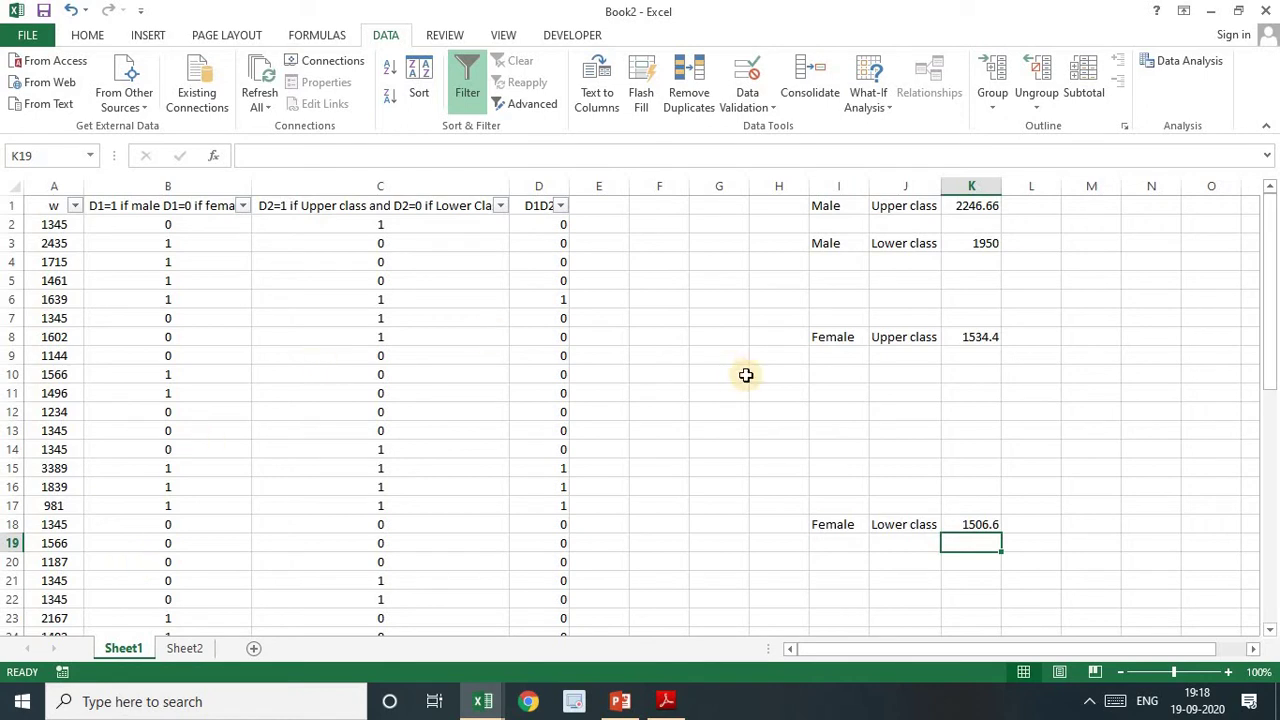
left_click(830, 205)
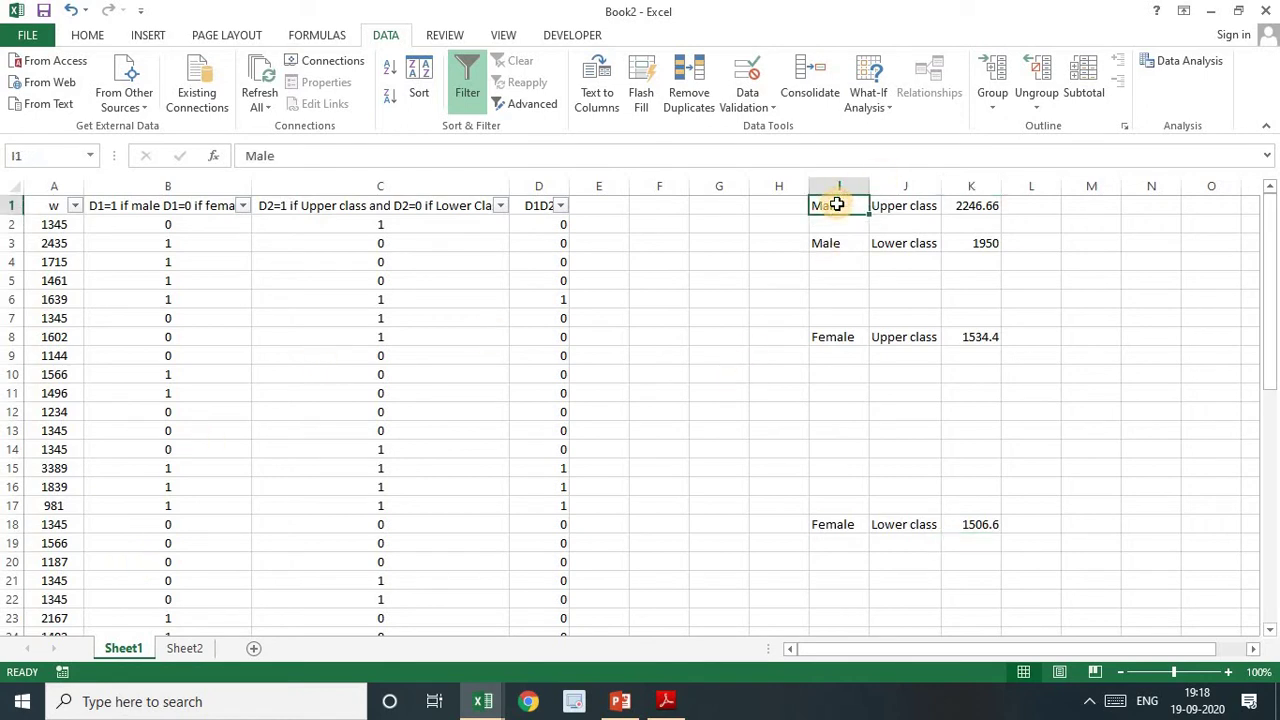
Delete the blank cells I2:K2 between the two male rows of the averages table, shifting the cells up
key("Right")
key("Left")
key("Down")
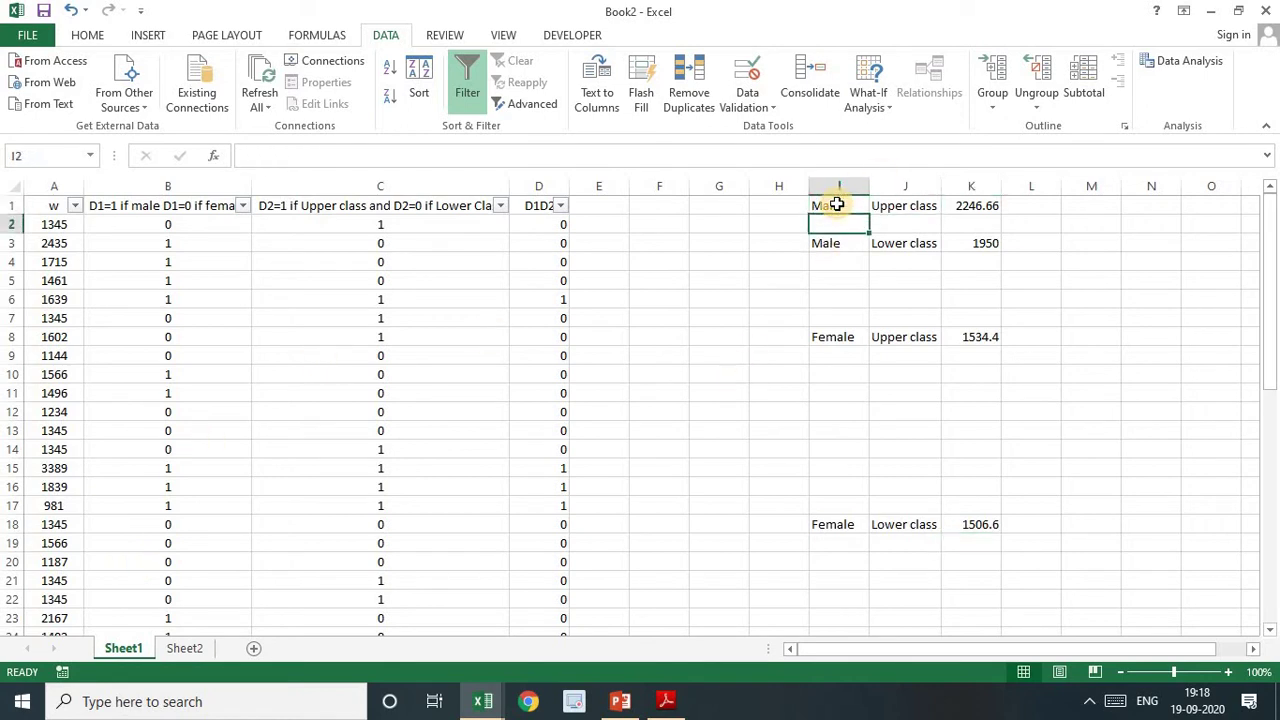
key("Down")
key("Right")
key("Left")
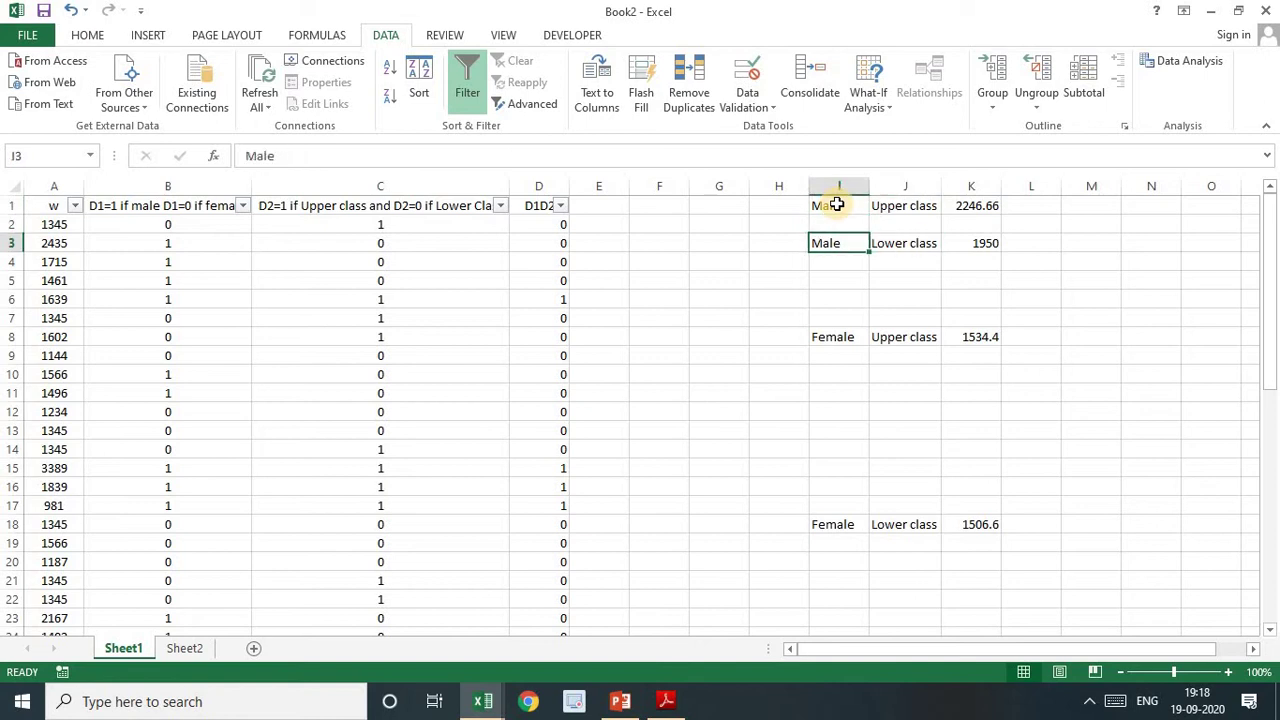
left_click_drag(831, 220, 948, 218)
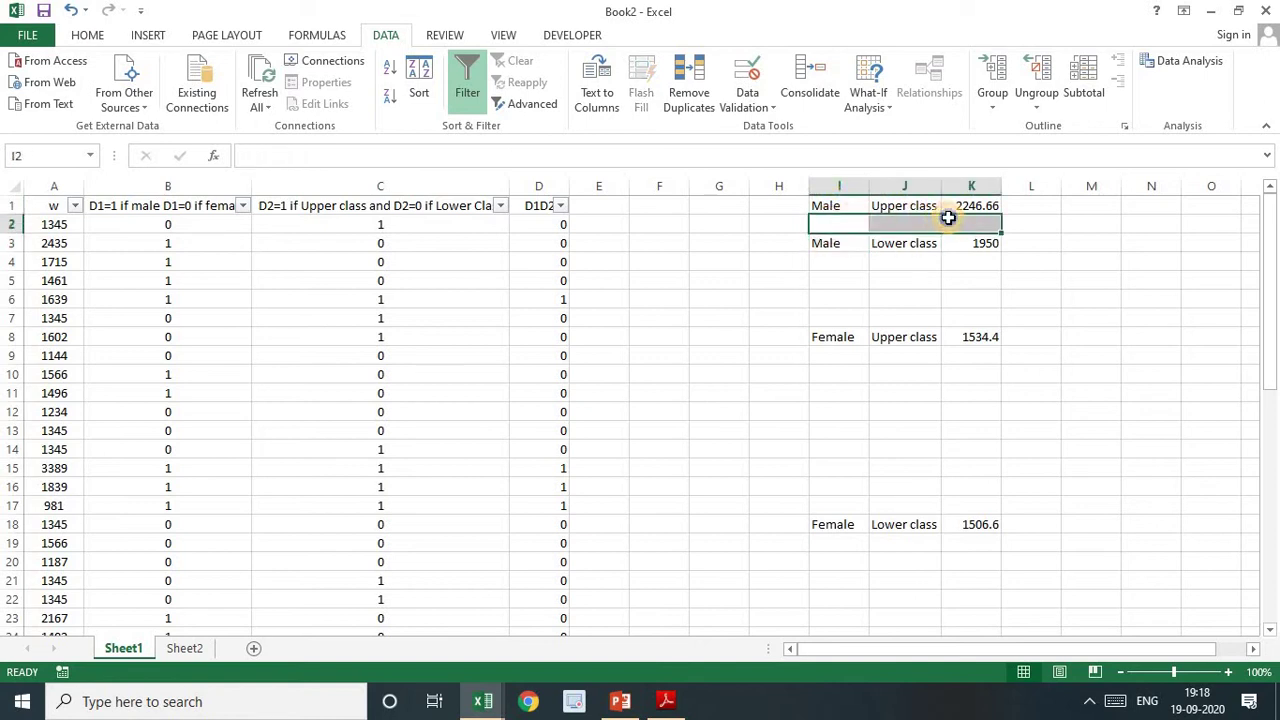
right_click(948, 218)
left_click(993, 373)
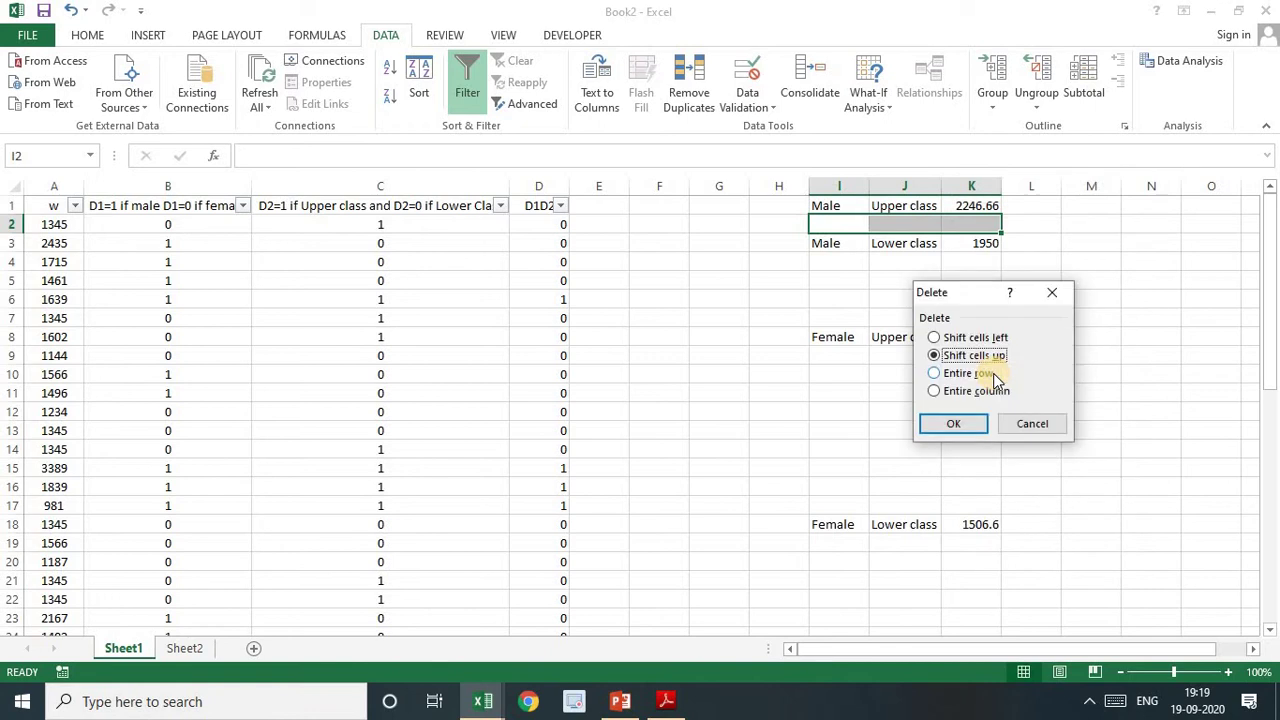
left_click(955, 421)
Delete the blank cells I3:K6 above the female upper-class average, shifting the cells up
left_click_drag(837, 249, 986, 294)
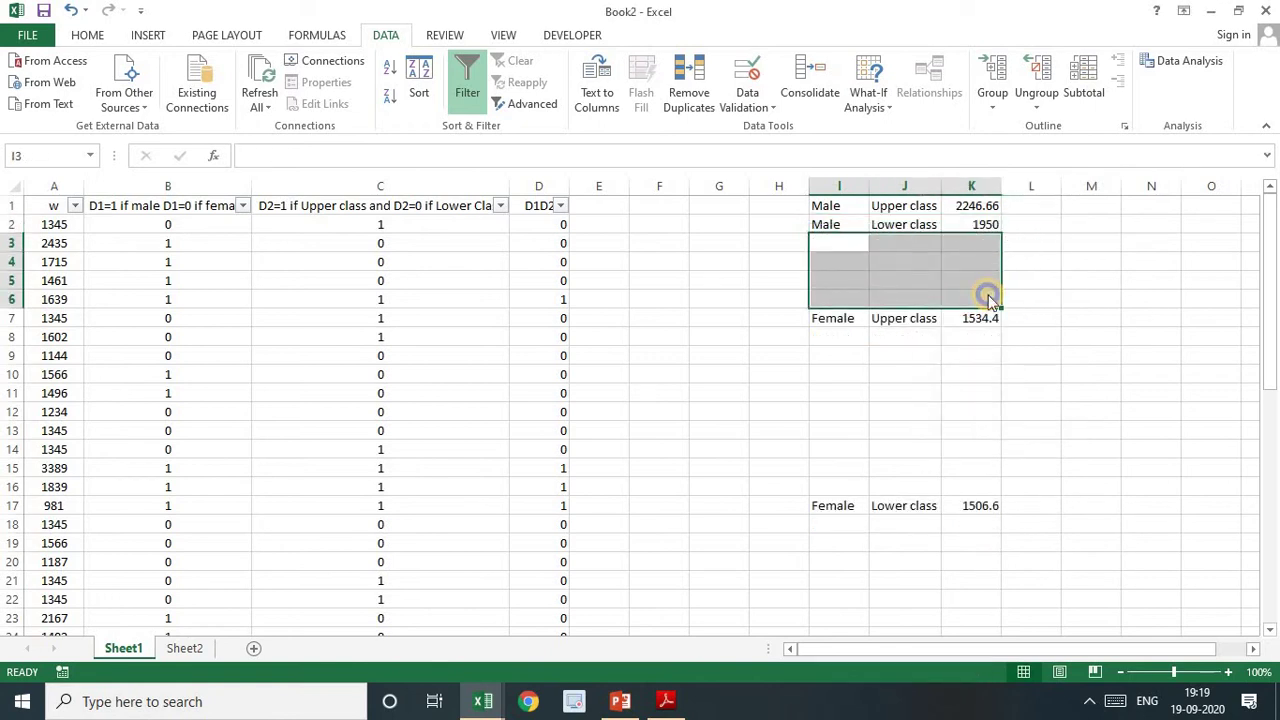
right_click(988, 296)
left_click(1045, 449)
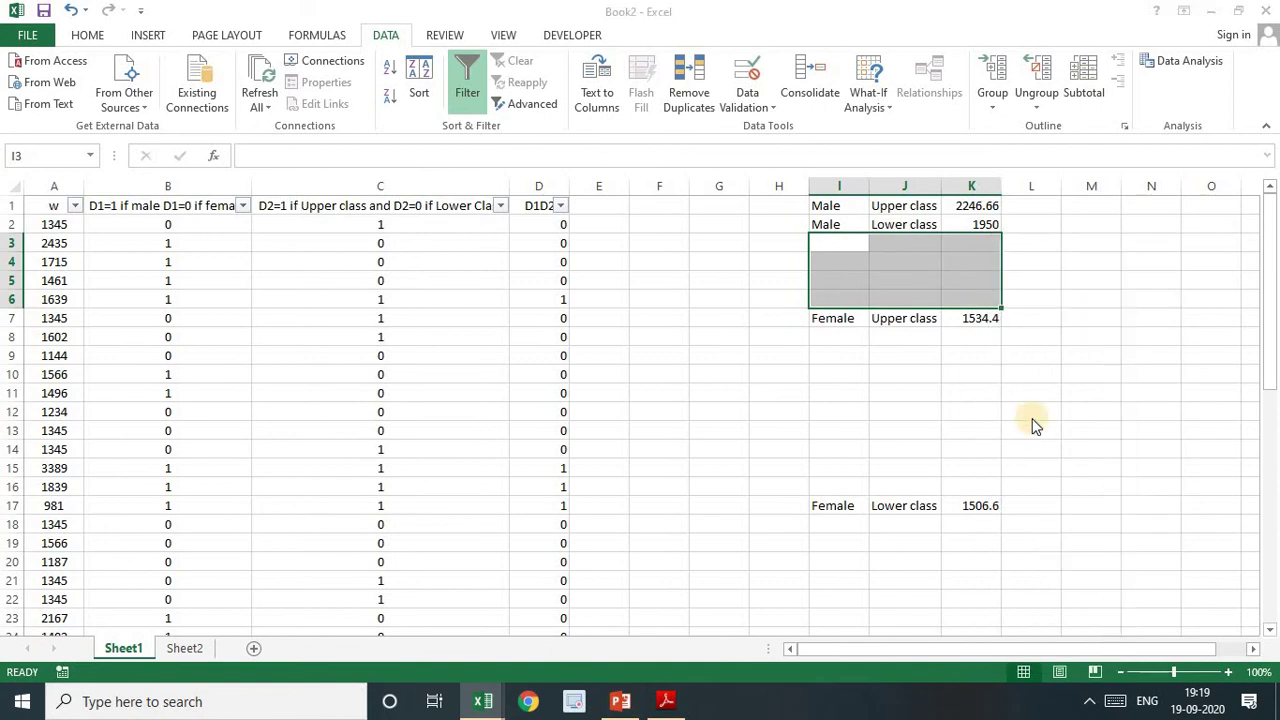
left_click(993, 502)
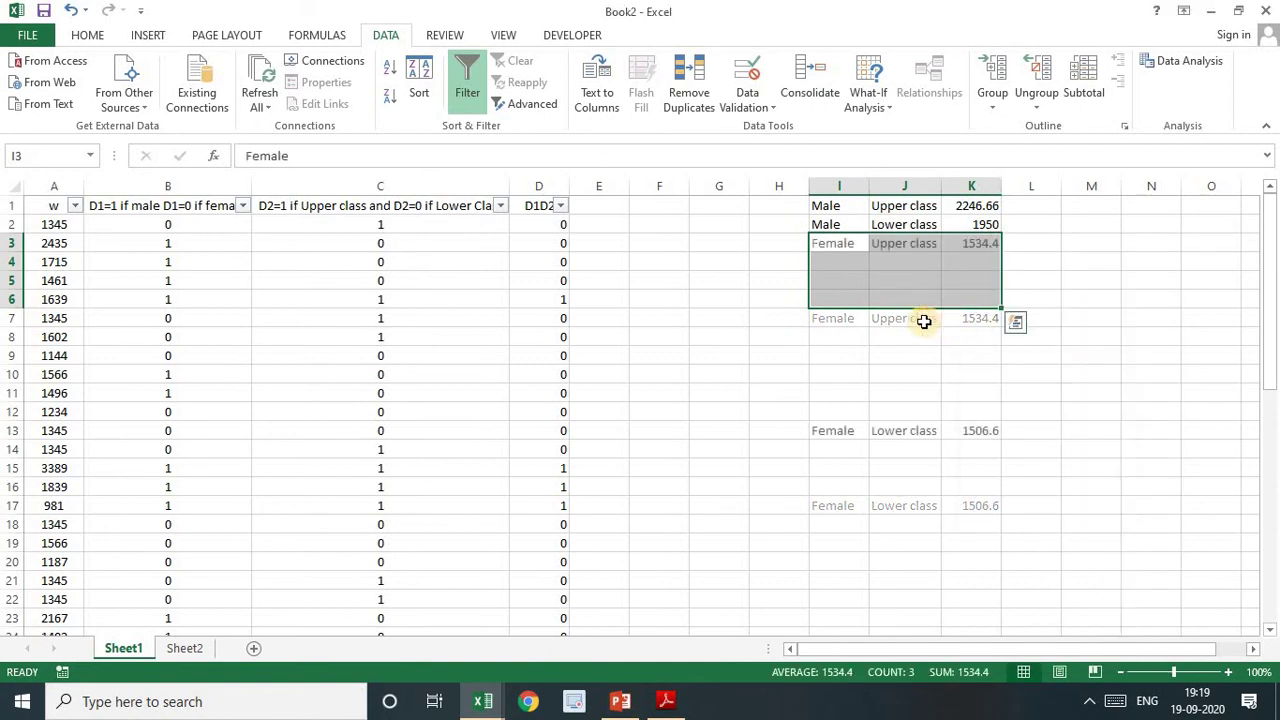
Delete the blank cells I4:K12 above the female lower-class average, shifting the cells up
left_click_drag(840, 265, 971, 423)
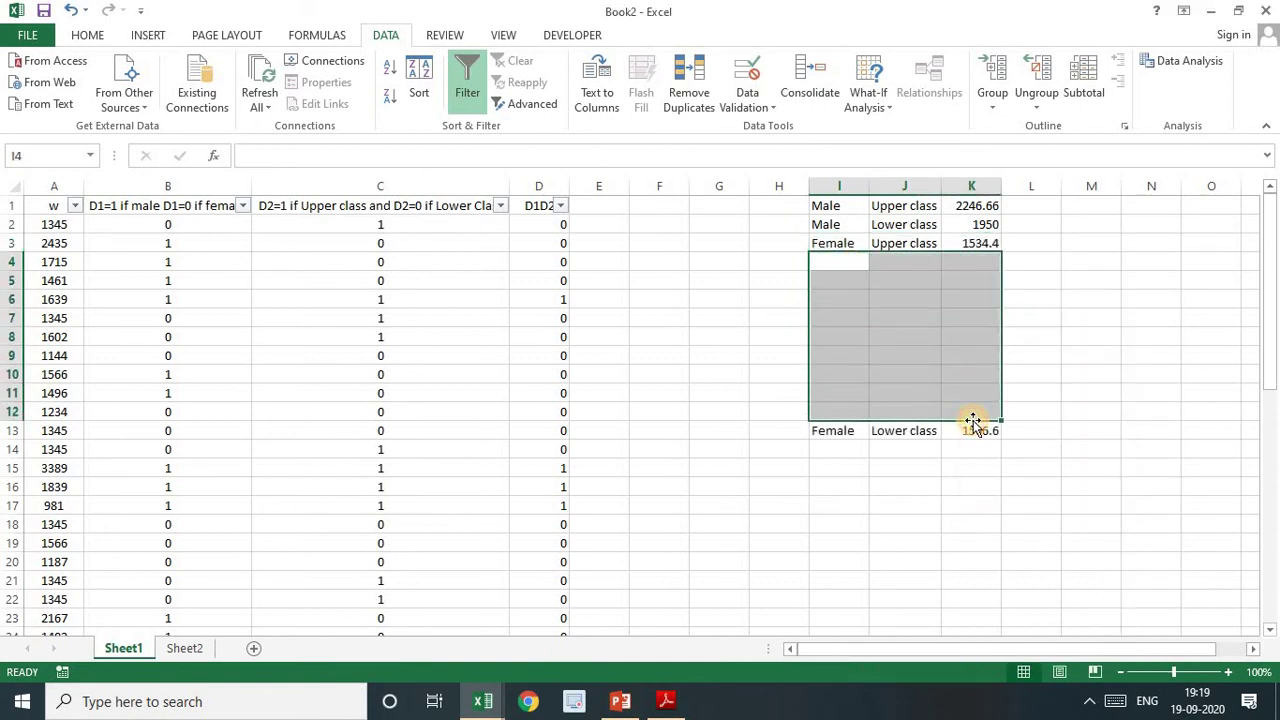
right_click(962, 411)
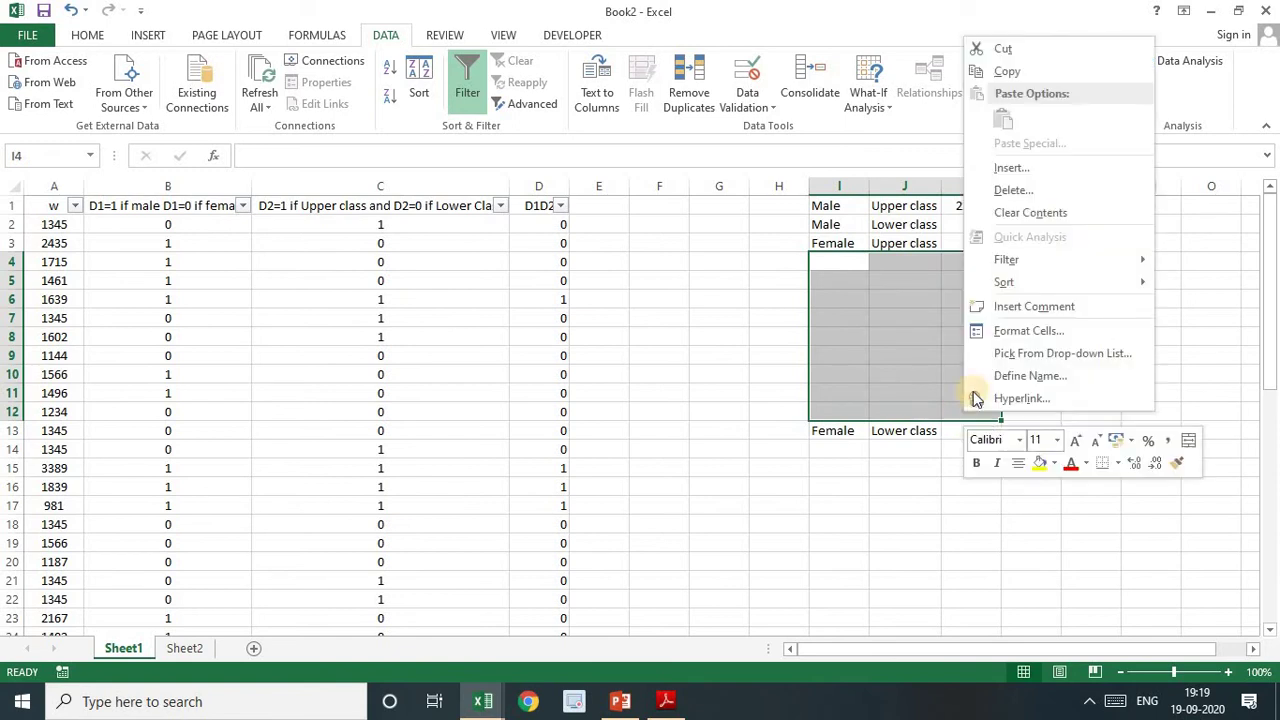
left_click(1036, 196)
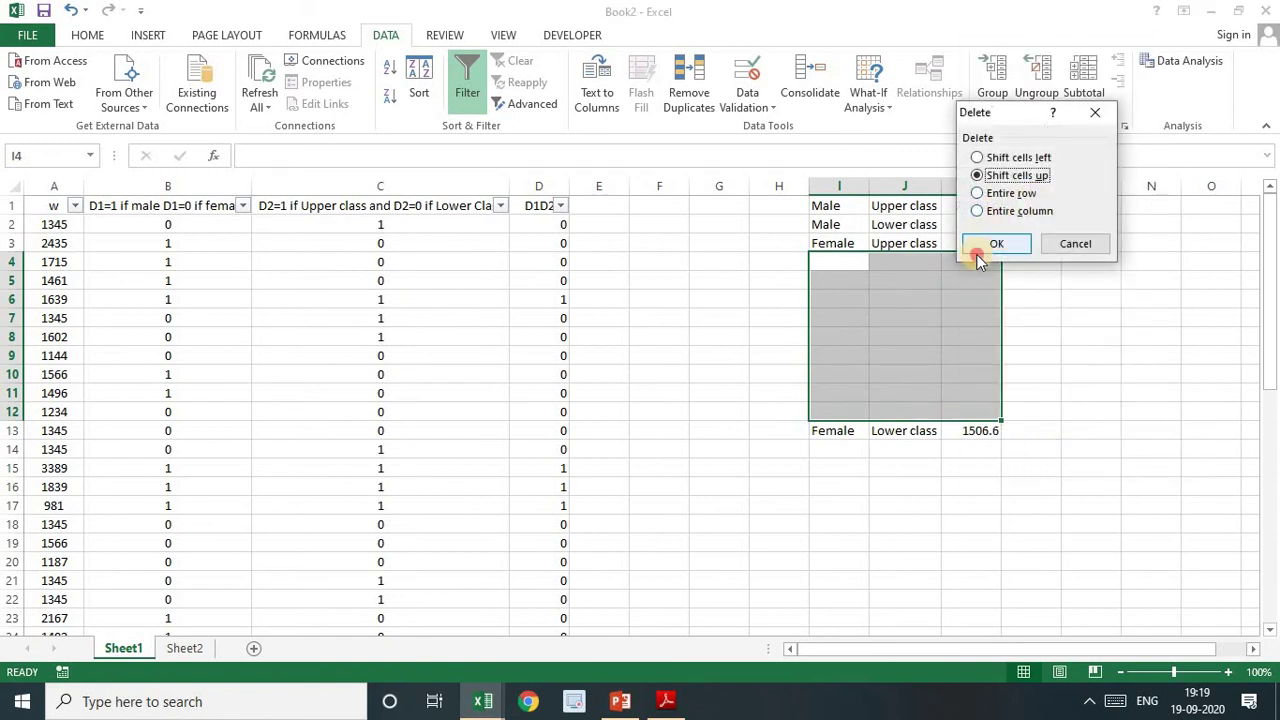
left_click(986, 240)
left_click(969, 374)
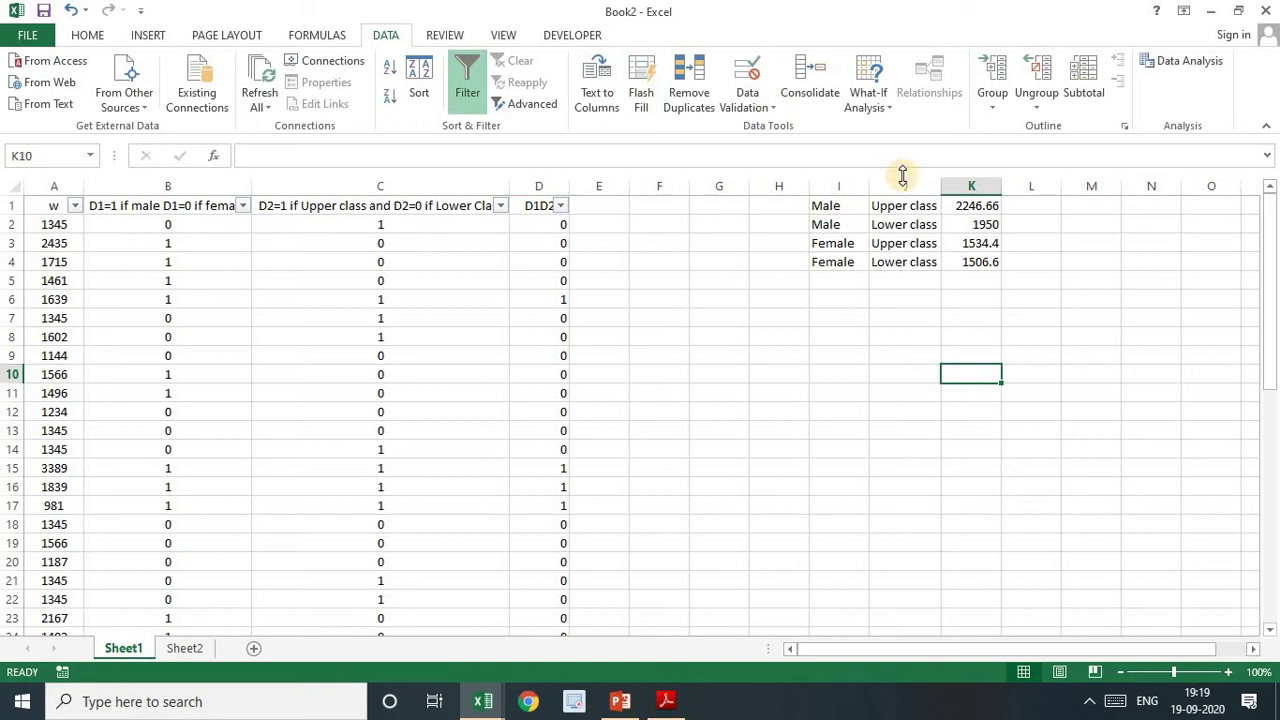
Start a Regression analysis with the w column, A1:A50, as the Y range
left_click(826, 205)
left_click_drag(974, 207, 977, 258)
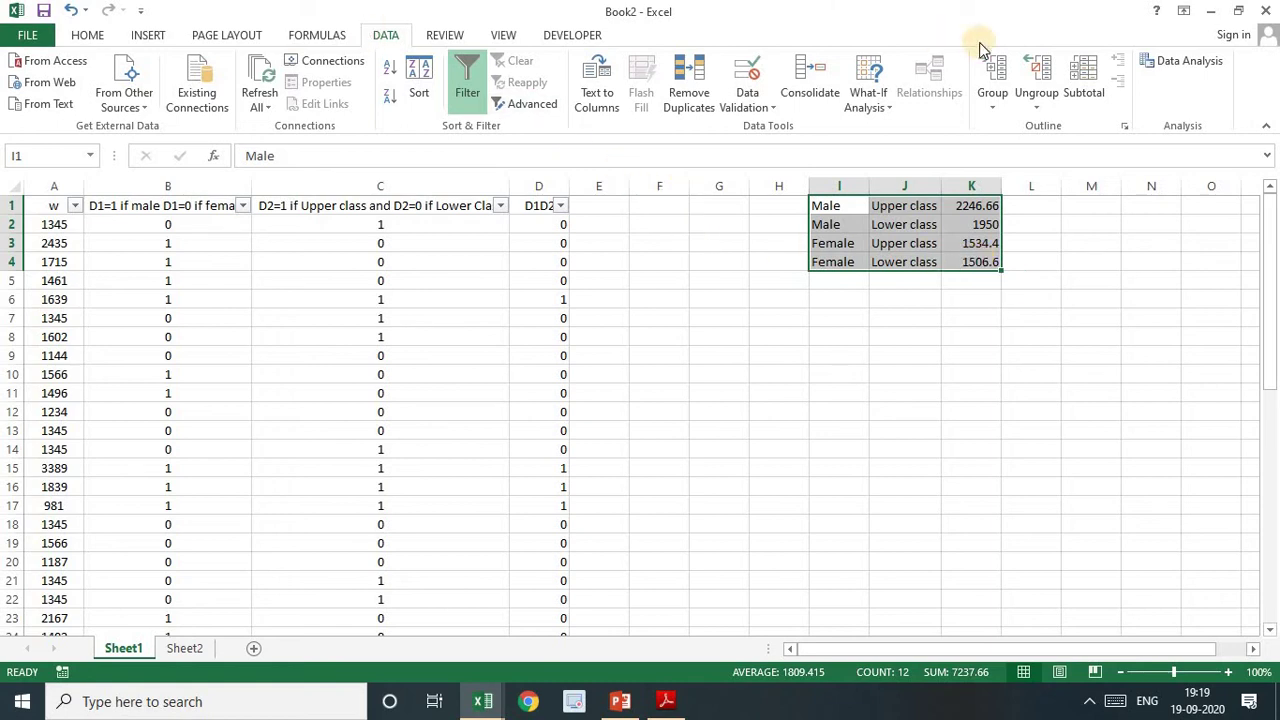
left_click(1150, 62)
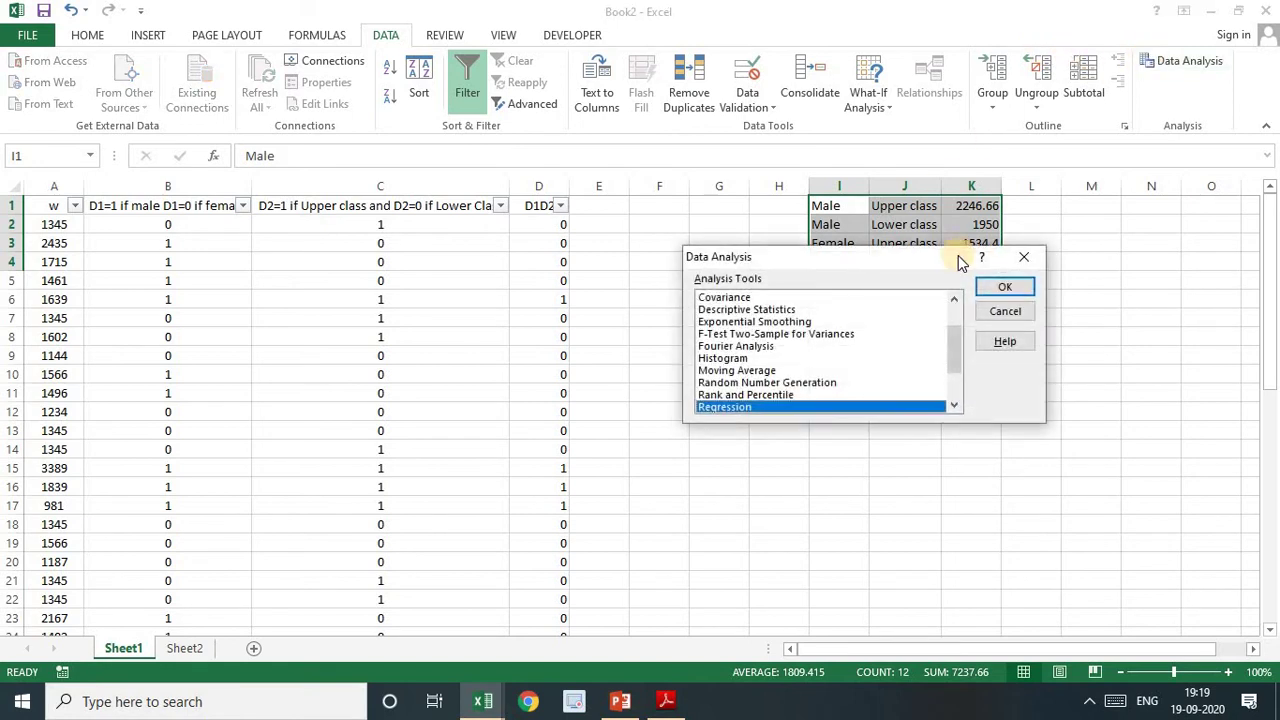
left_click(989, 287)
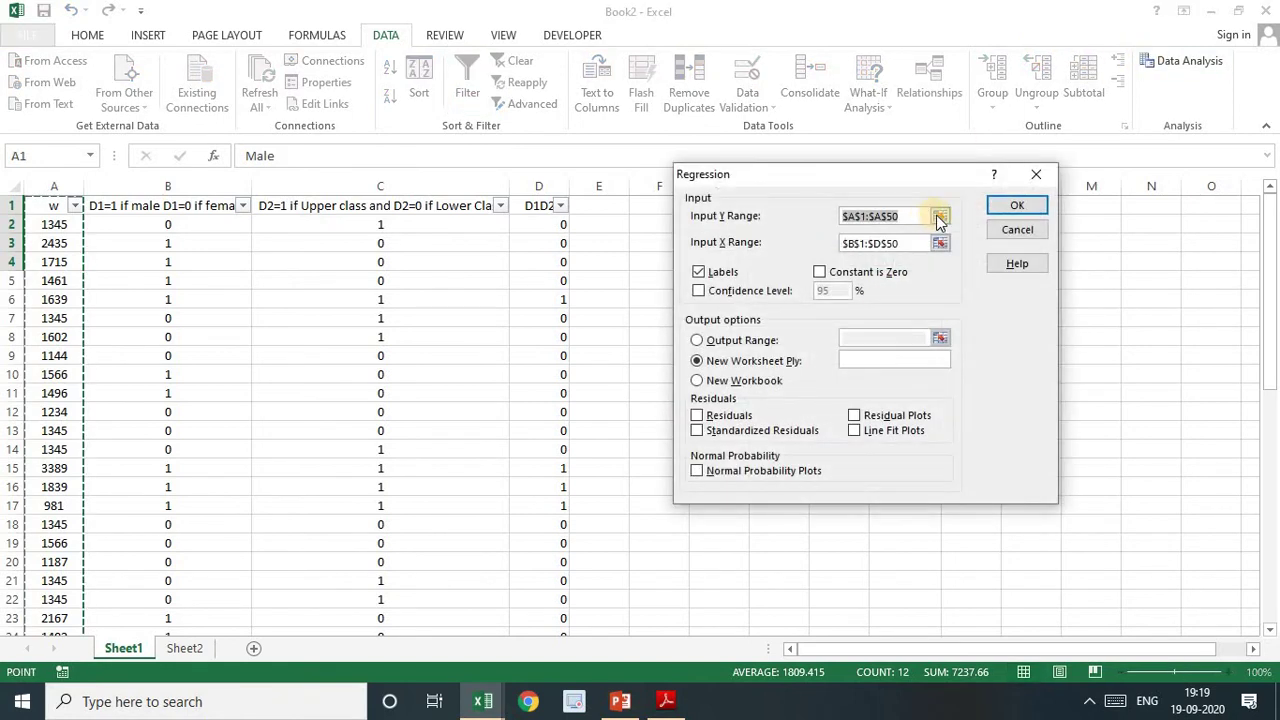
left_click(940, 214)
left_click(58, 206)
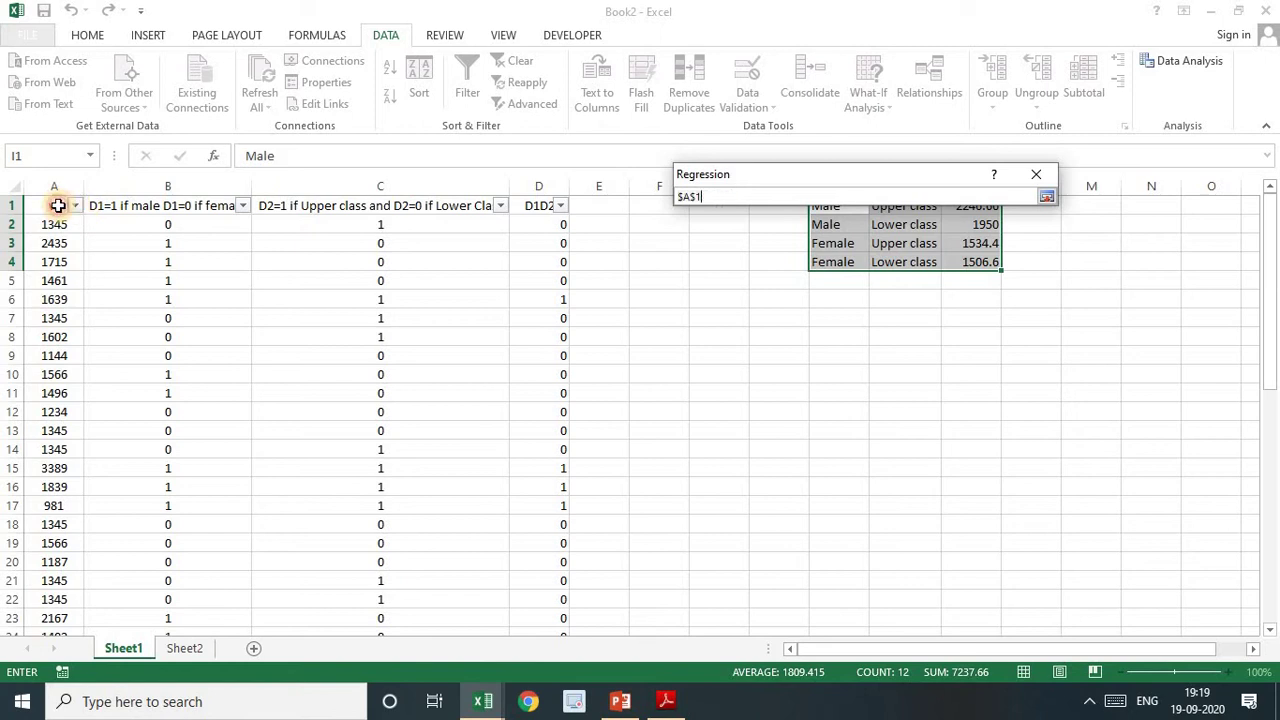
left_click(1046, 197)
Set the regression's X range to B1:D50 with Labels enabled, and output the results to a new worksheet
left_click(940, 243)
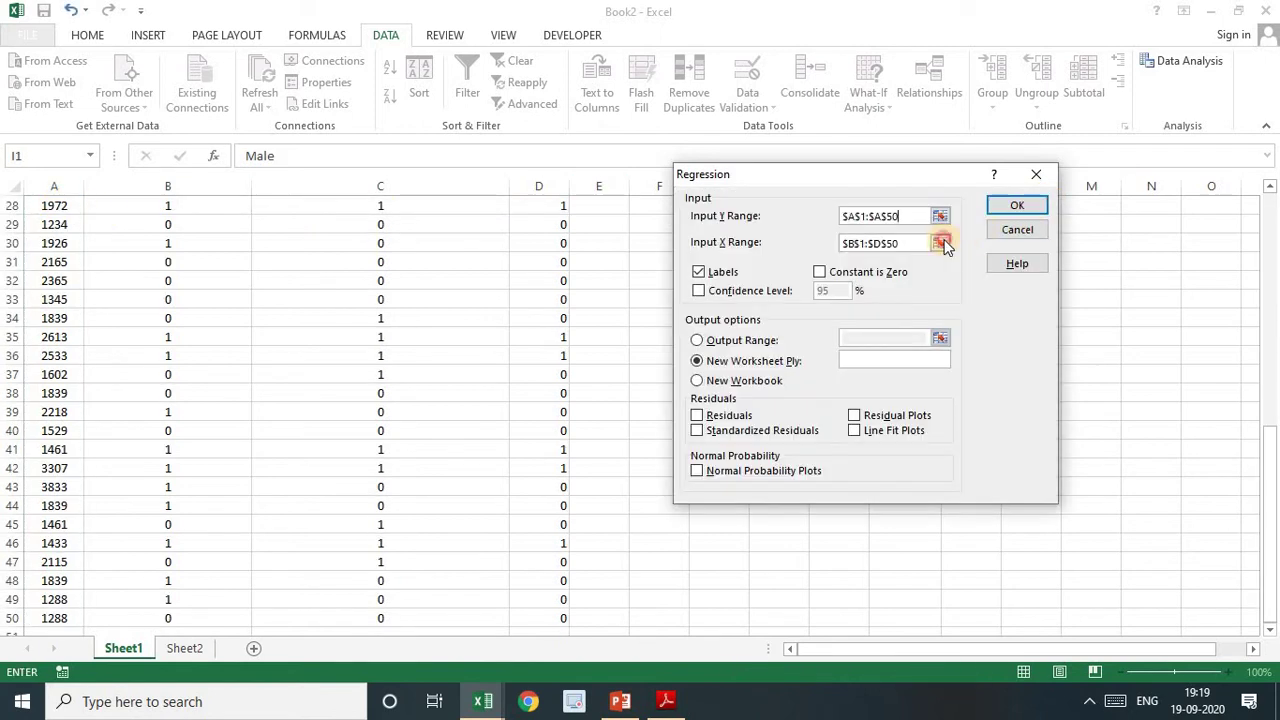
left_click(1262, 348)
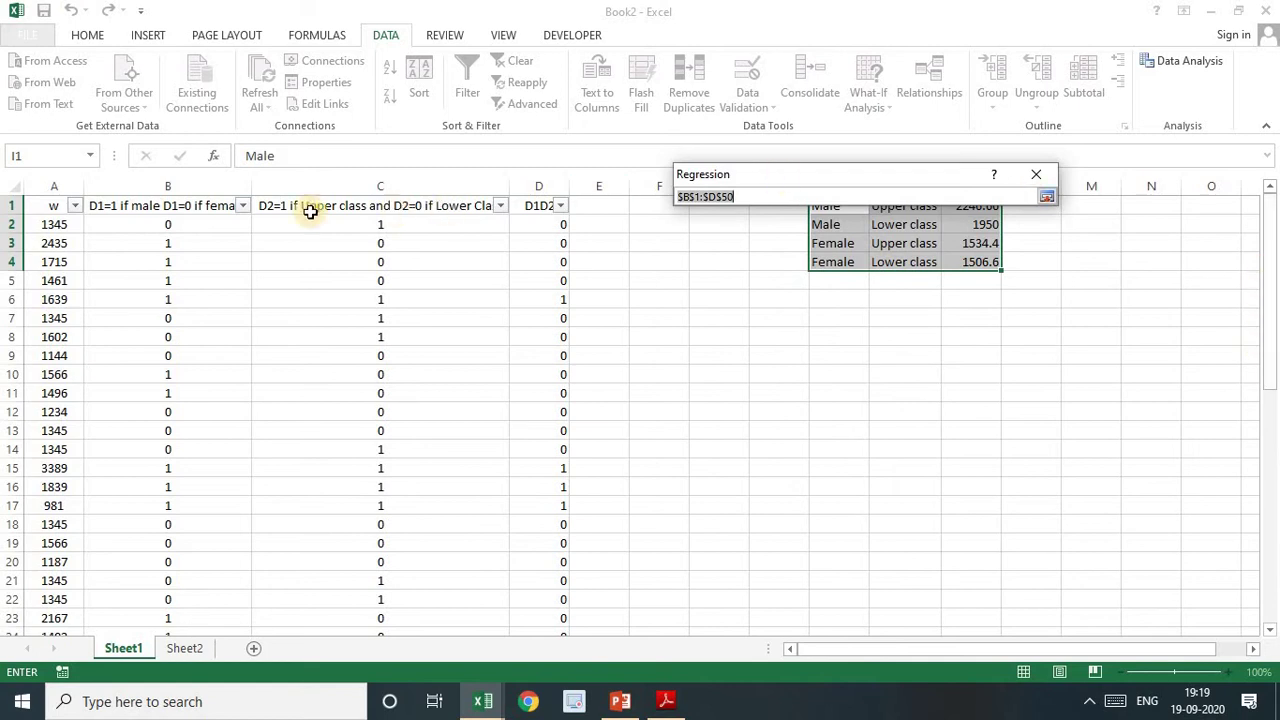
left_click(204, 205)
left_click_drag(457, 194, 523, 194)
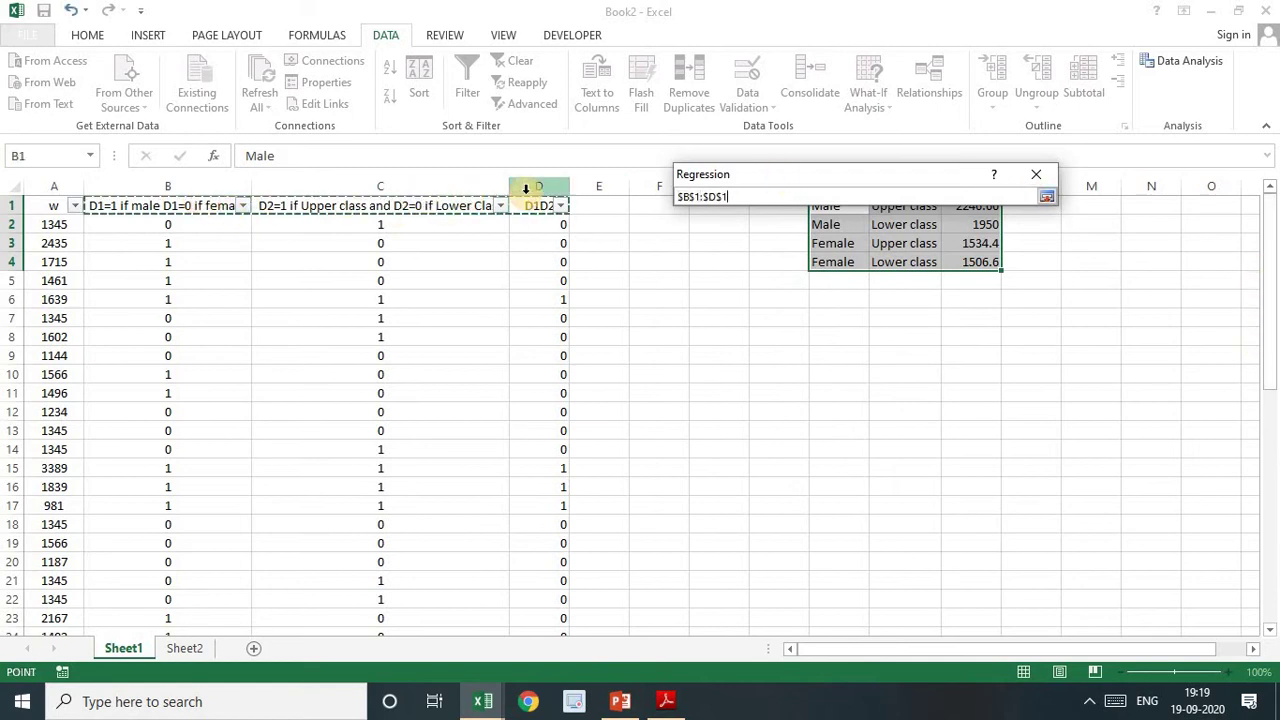
key("ctrl+shift+Down")
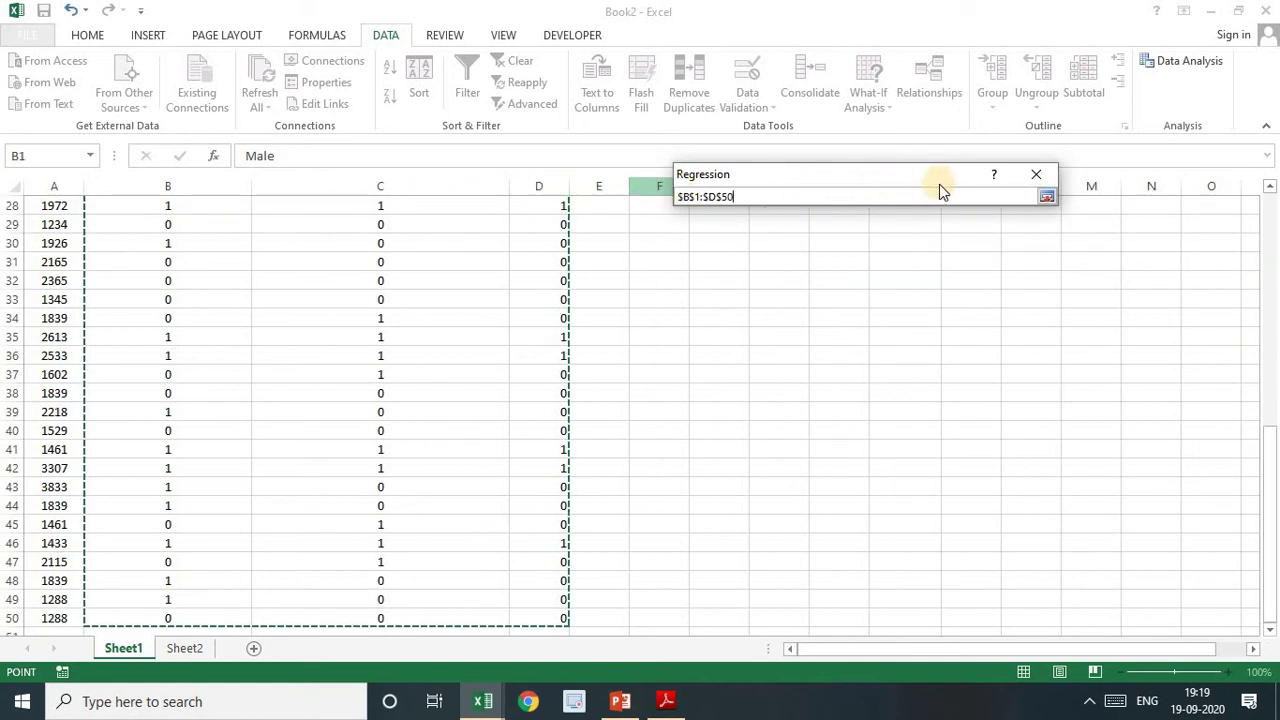
left_click(1046, 196)
left_click(699, 272)
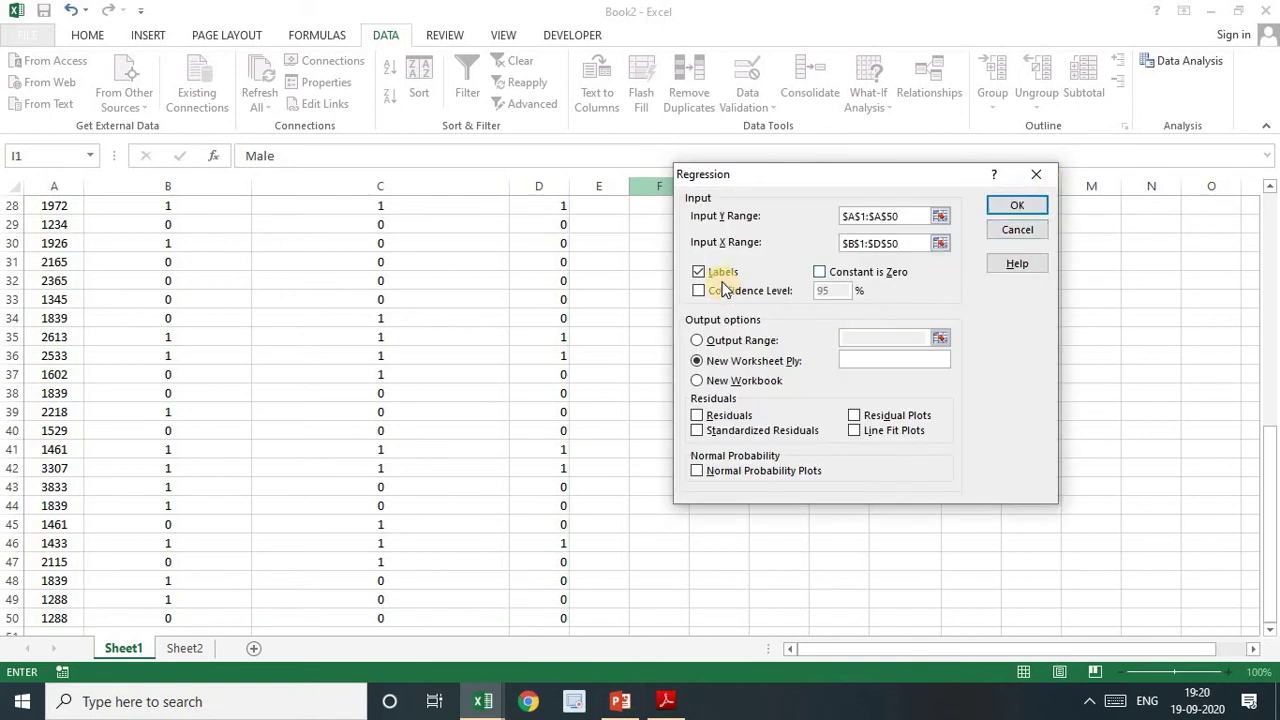
left_click(1014, 205)
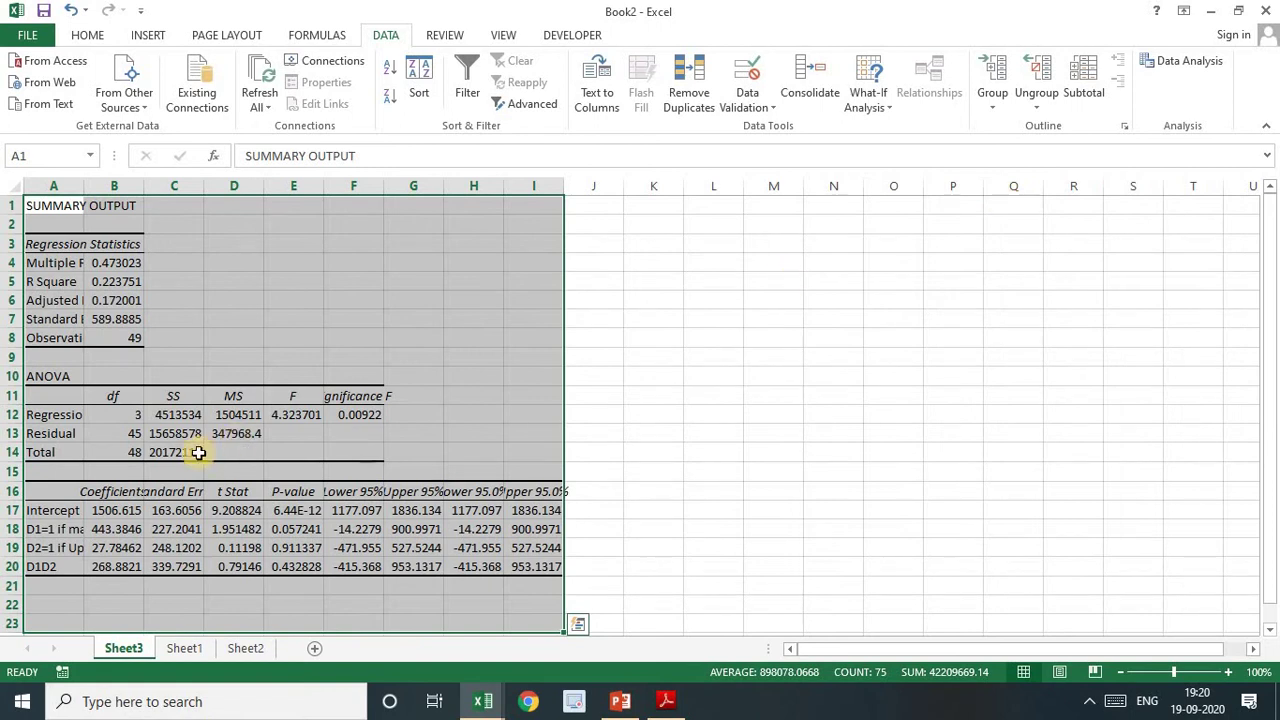
Copy the regression term names and coefficients in A17:B20 to Sheet1 starting at I15, and fit column I to its contents
left_click(70, 511)
left_click_drag(86, 511, 103, 561)
key("ctrl+c")
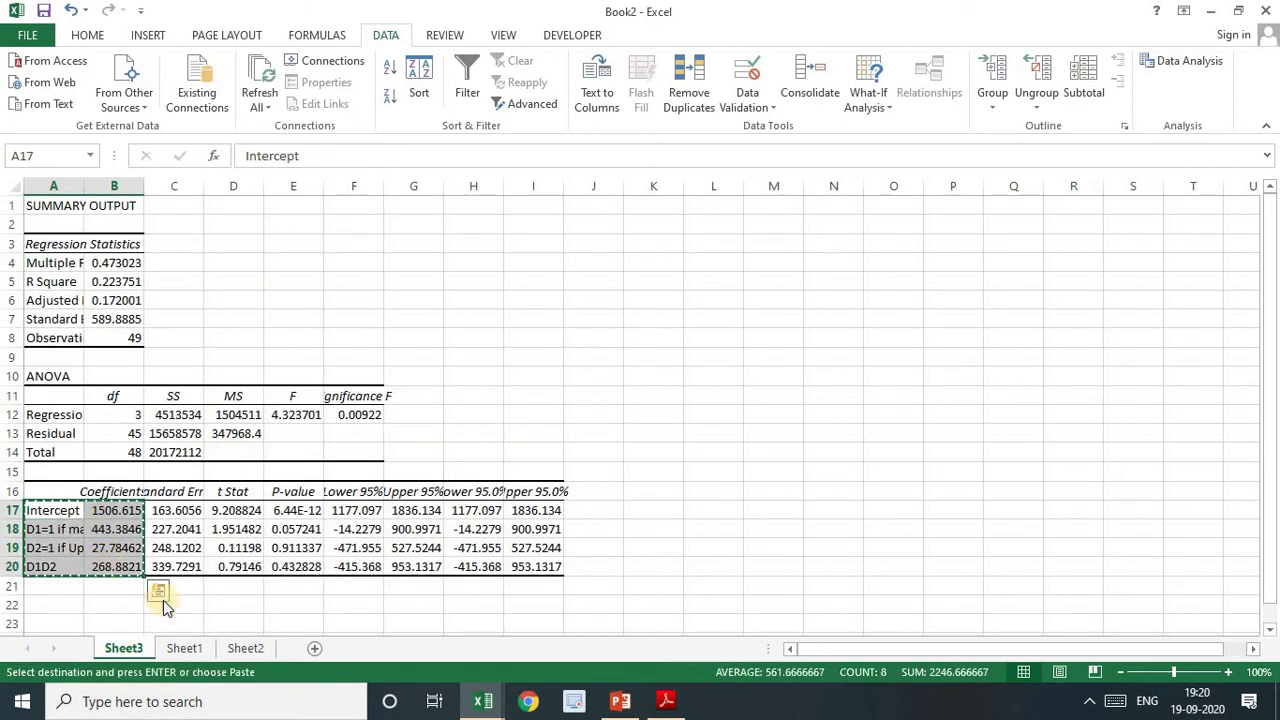
left_click(180, 648)
left_click_drag(1268, 445, 1268, 200)
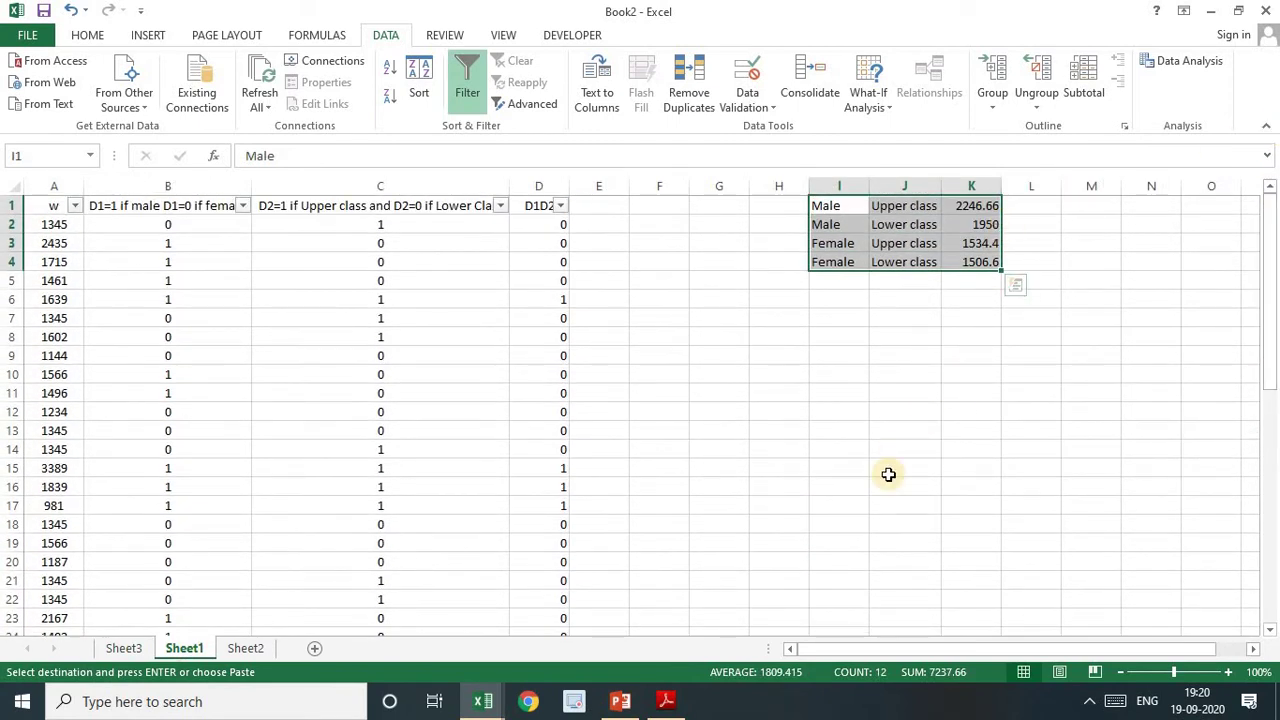
left_click(840, 470)
key("ctrl+v")
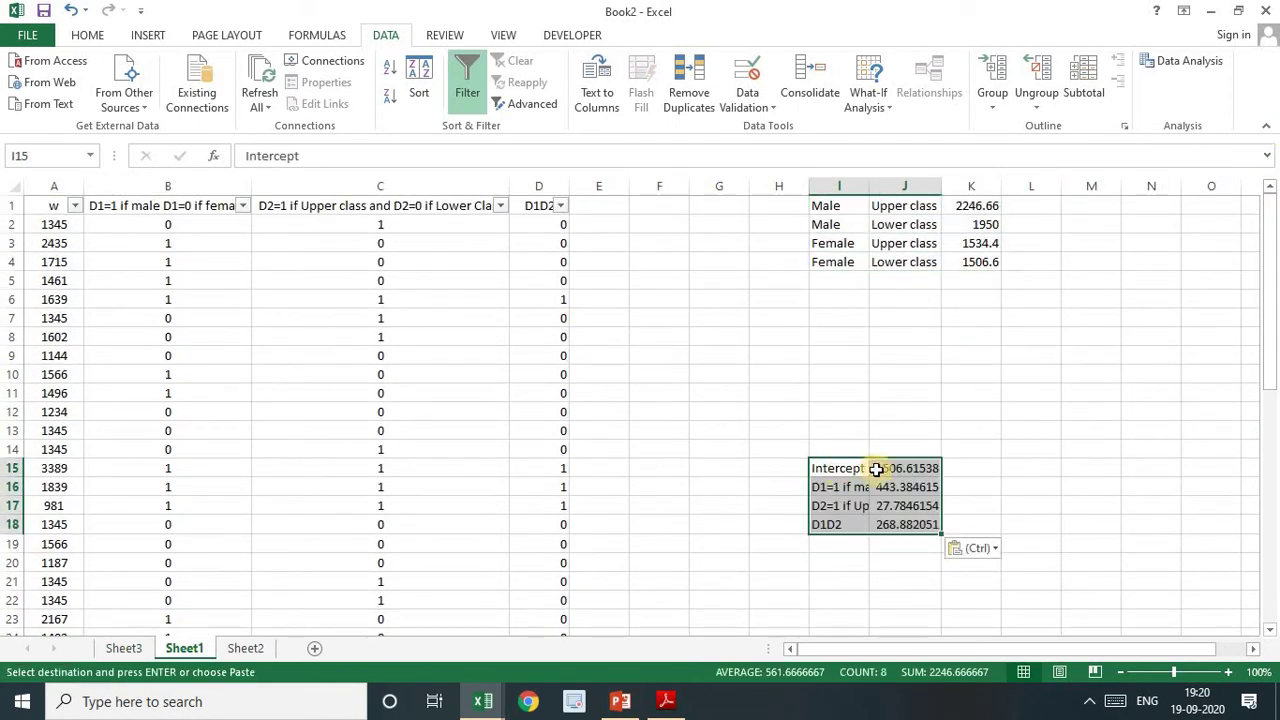
double_click(869, 186)
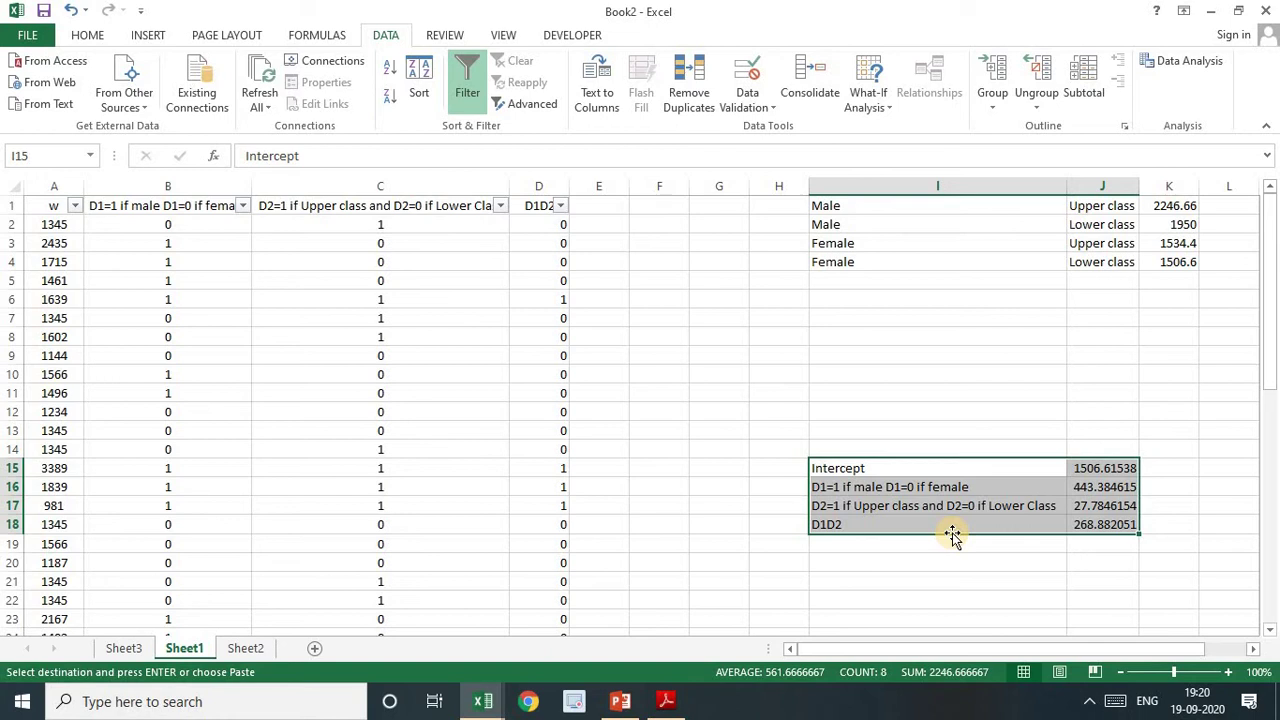
Compare the regression intercept and the D1, D2 and D1D2 coefficients with the group averages in I1:K4
left_click(1110, 468)
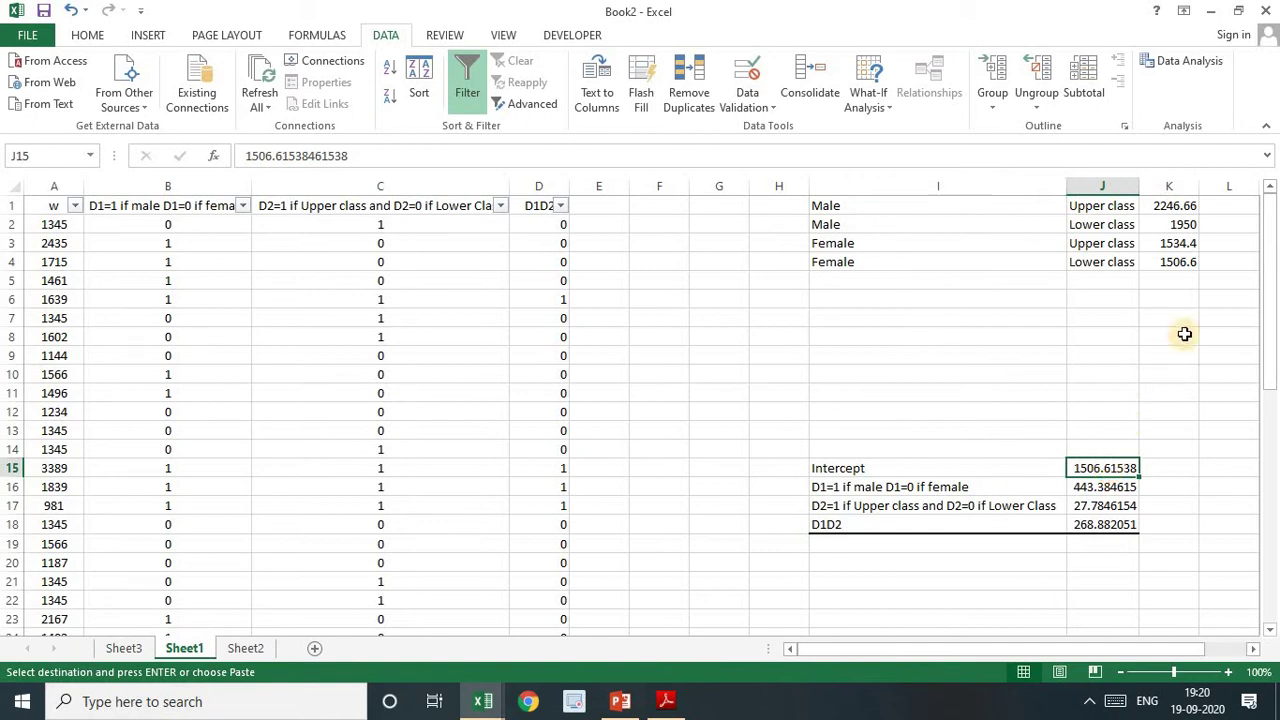
left_click(1188, 261)
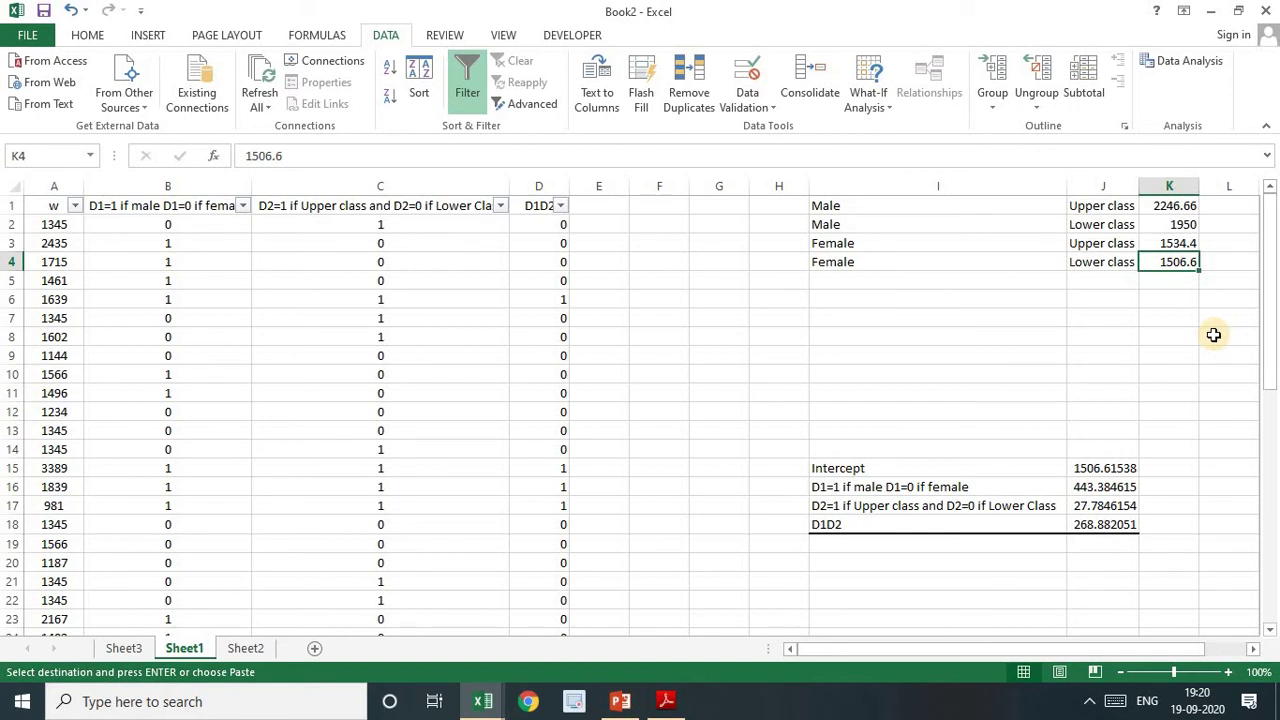
left_click_drag(1110, 488, 1110, 527)
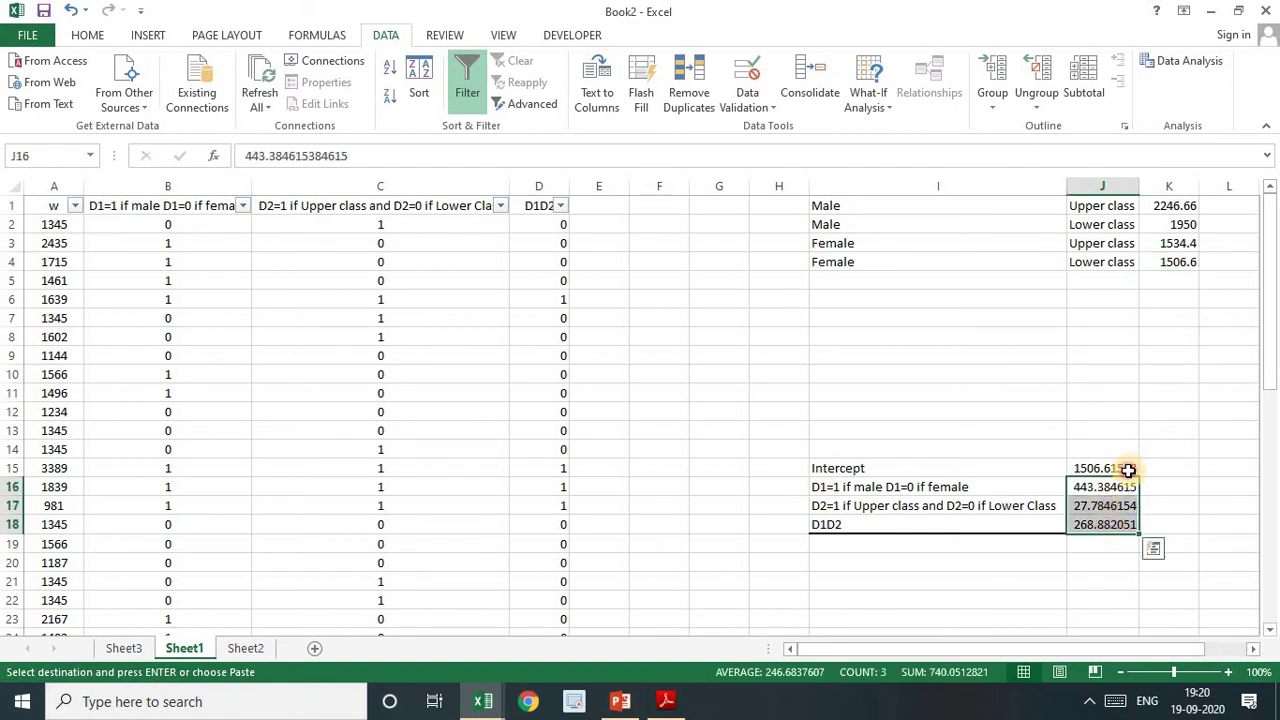
left_click_drag(1129, 468, 972, 468)
left_click_drag(1177, 261, 901, 261)
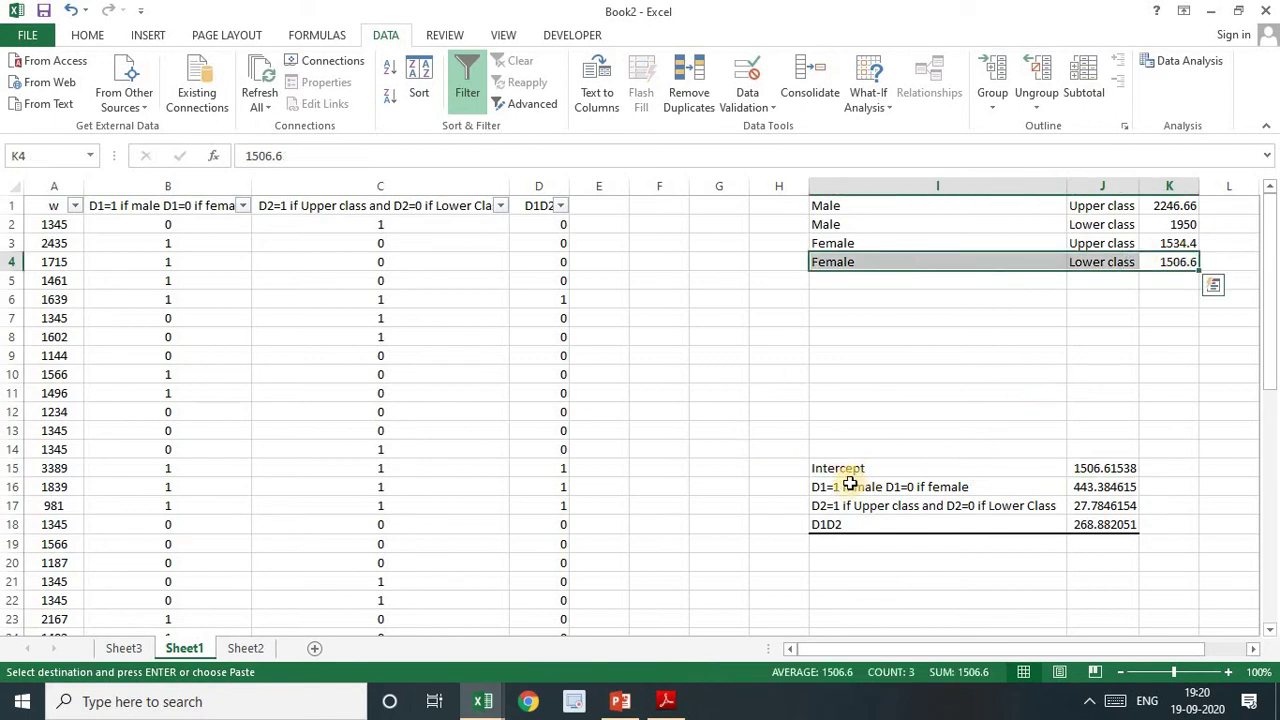
left_click_drag(843, 487, 1104, 522)
left_click_drag(1177, 205, 1175, 246)
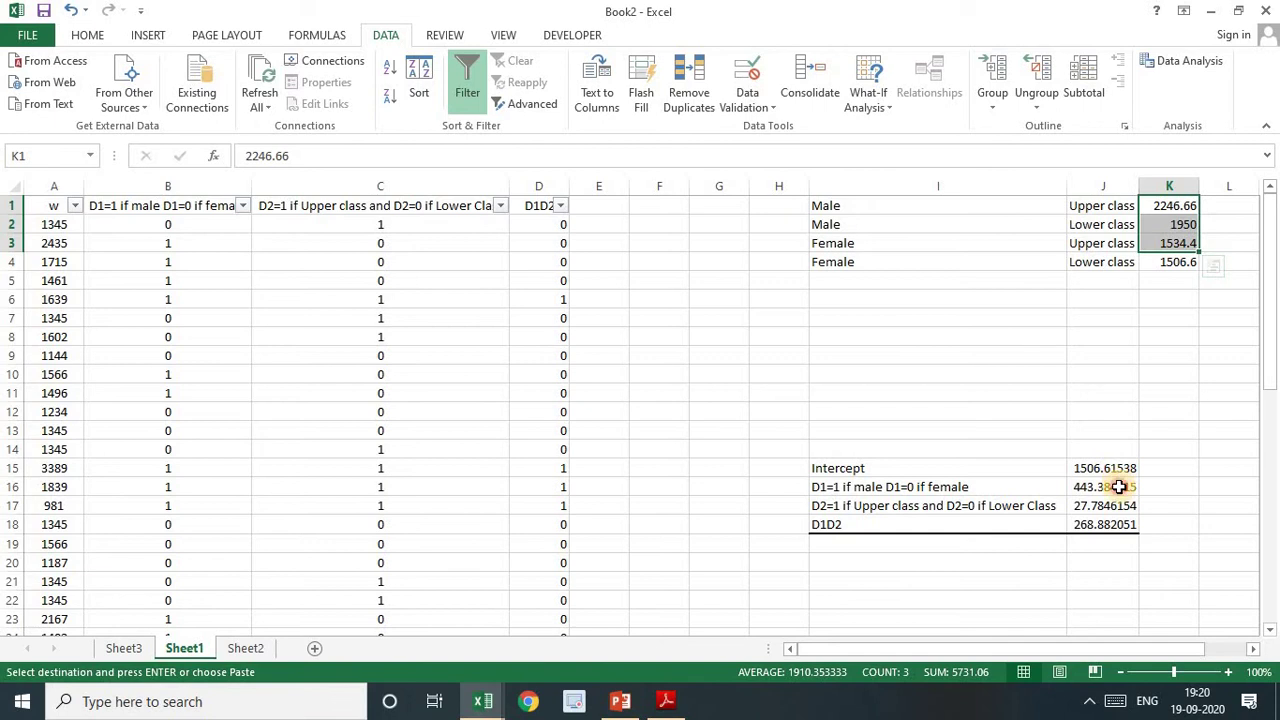
left_click_drag(1110, 487, 1028, 533)
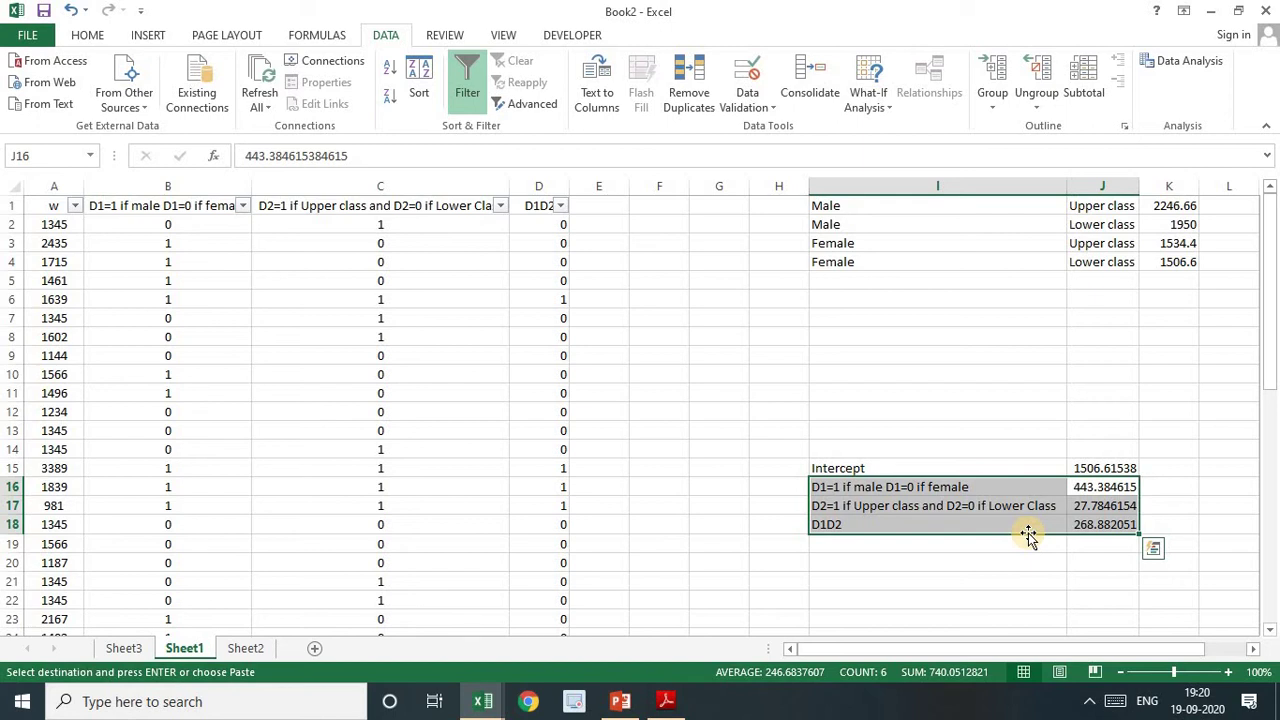
Label I7 as Male Upper class and J7 as Male lowerclass, and fit the widths of columns I and J to these labels
left_click(1269, 330)
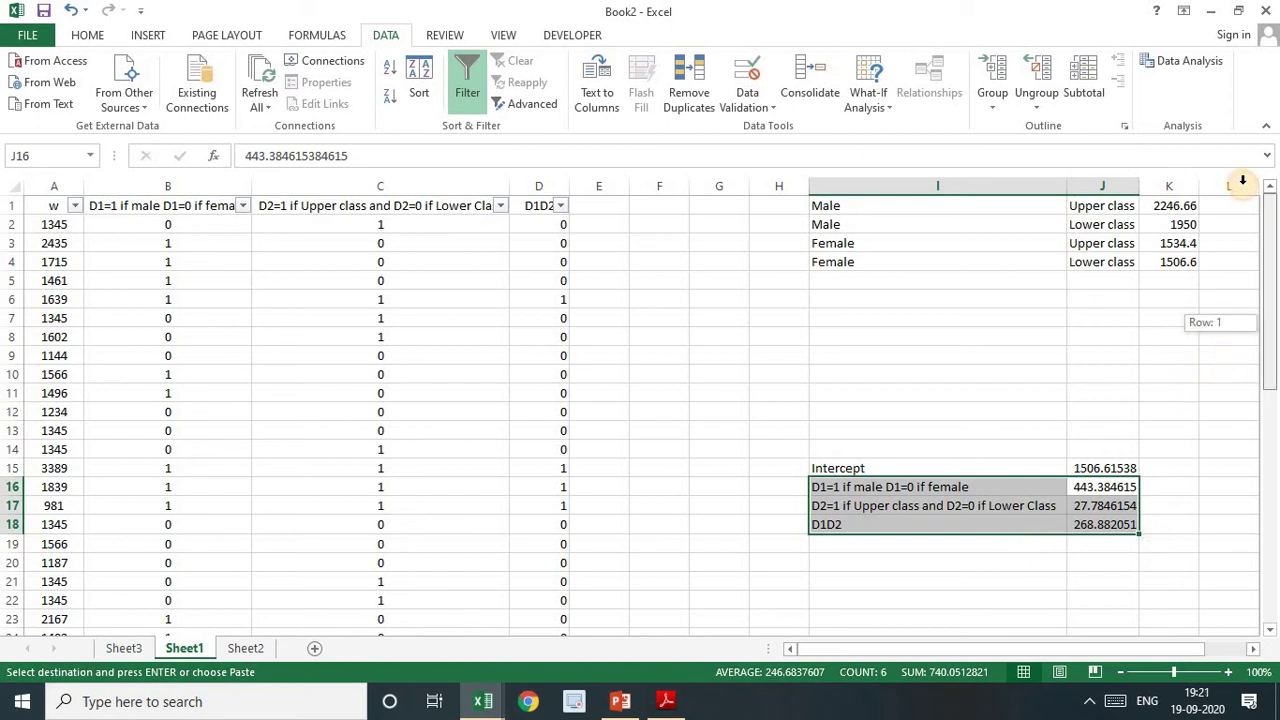
left_click(843, 315)
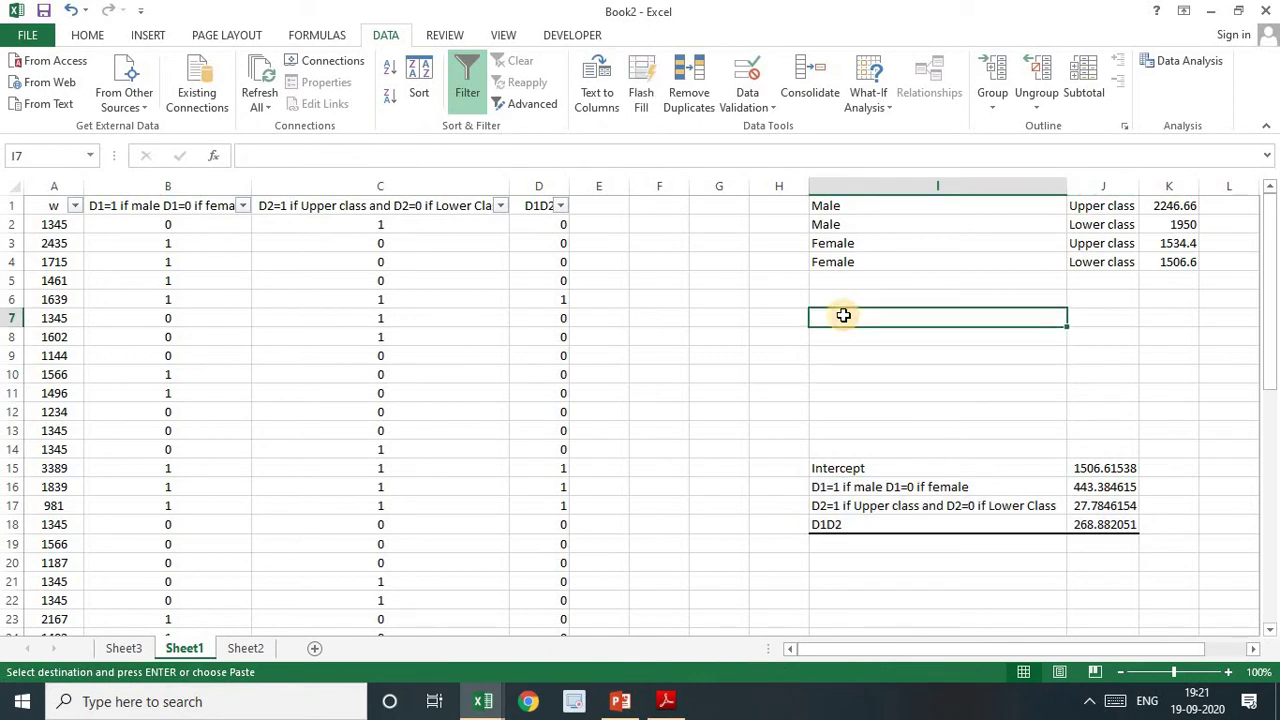
type("Male Upper class")
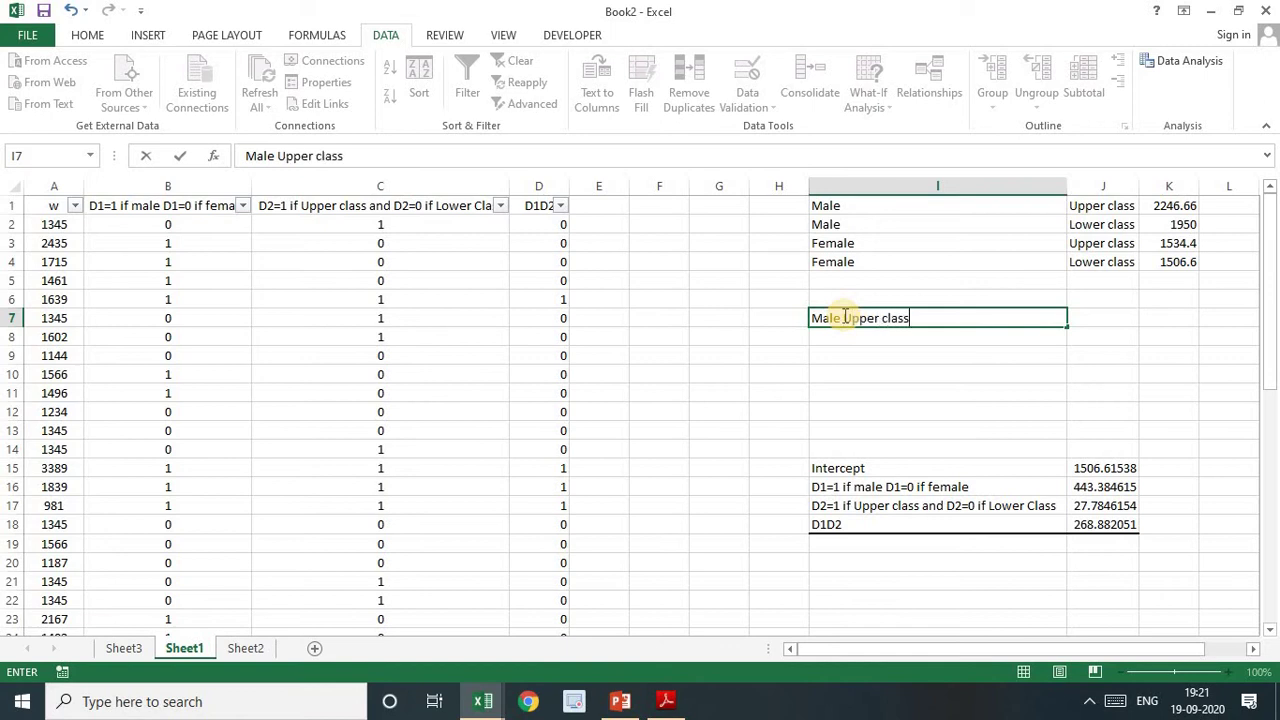
key("Tab")
type("Ma")
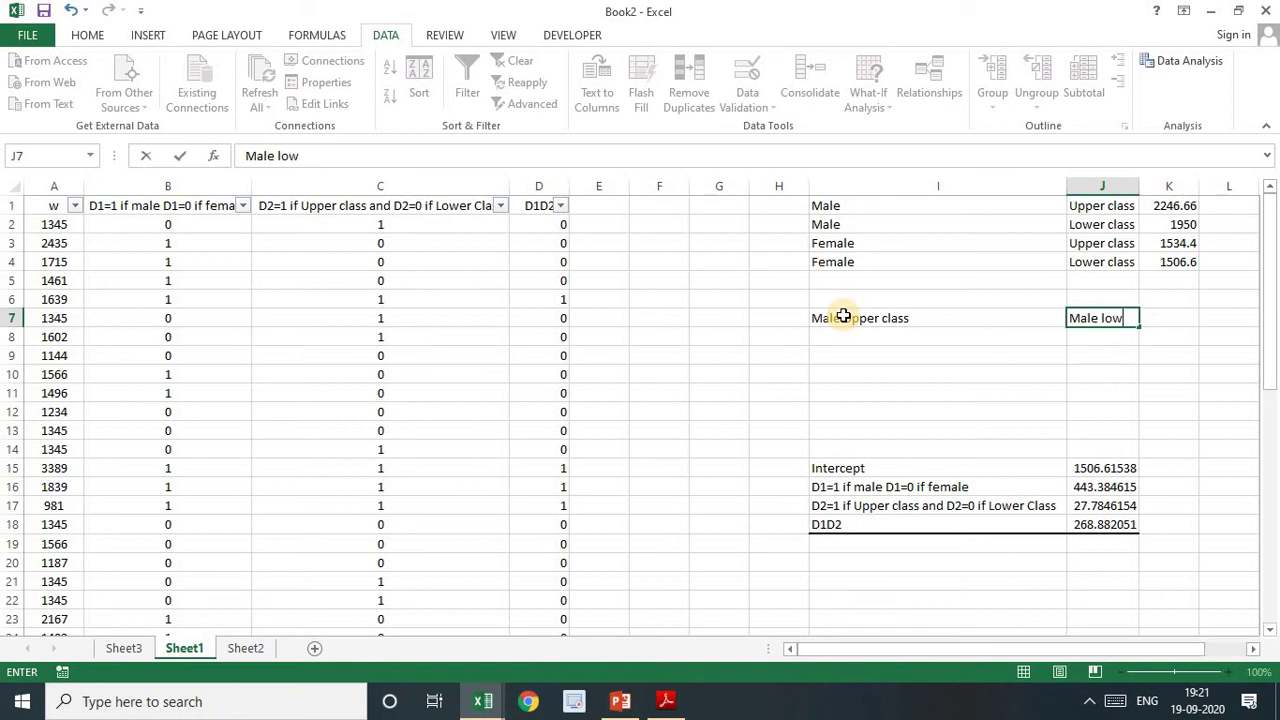
type("le lowerclass")
key("Return")
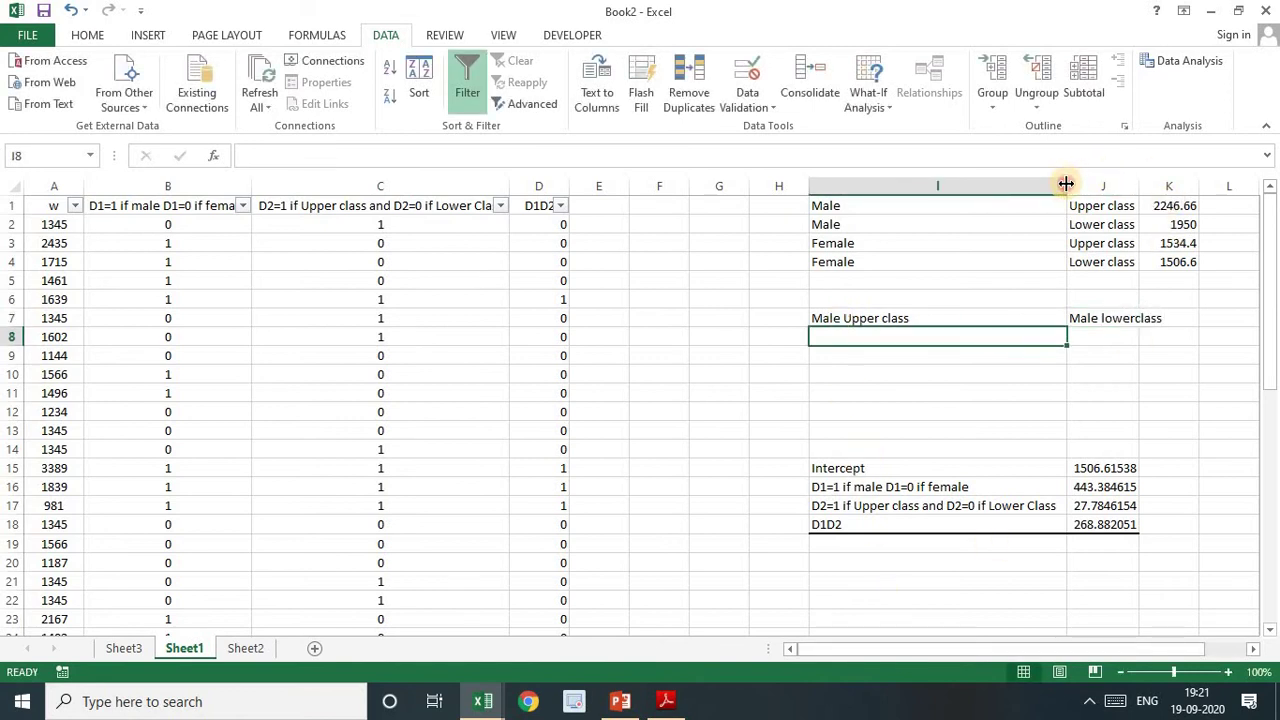
left_click_drag(1066, 184, 918, 190)
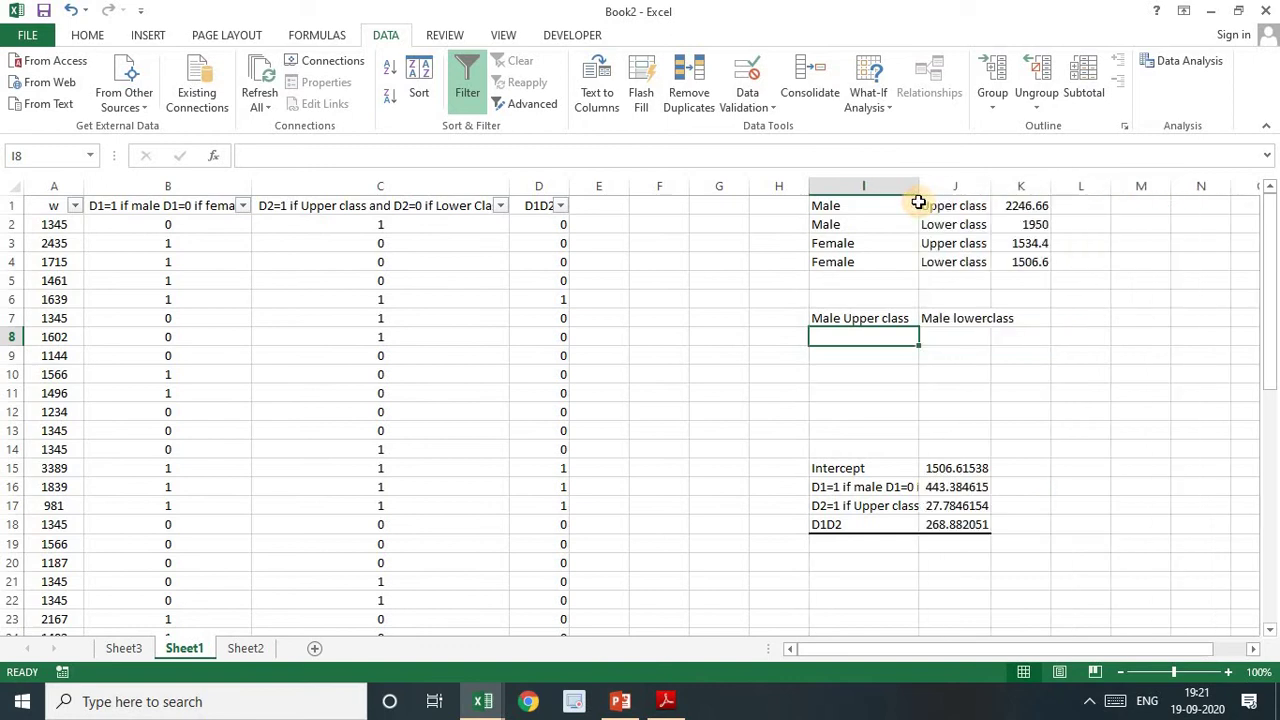
double_click(993, 191)
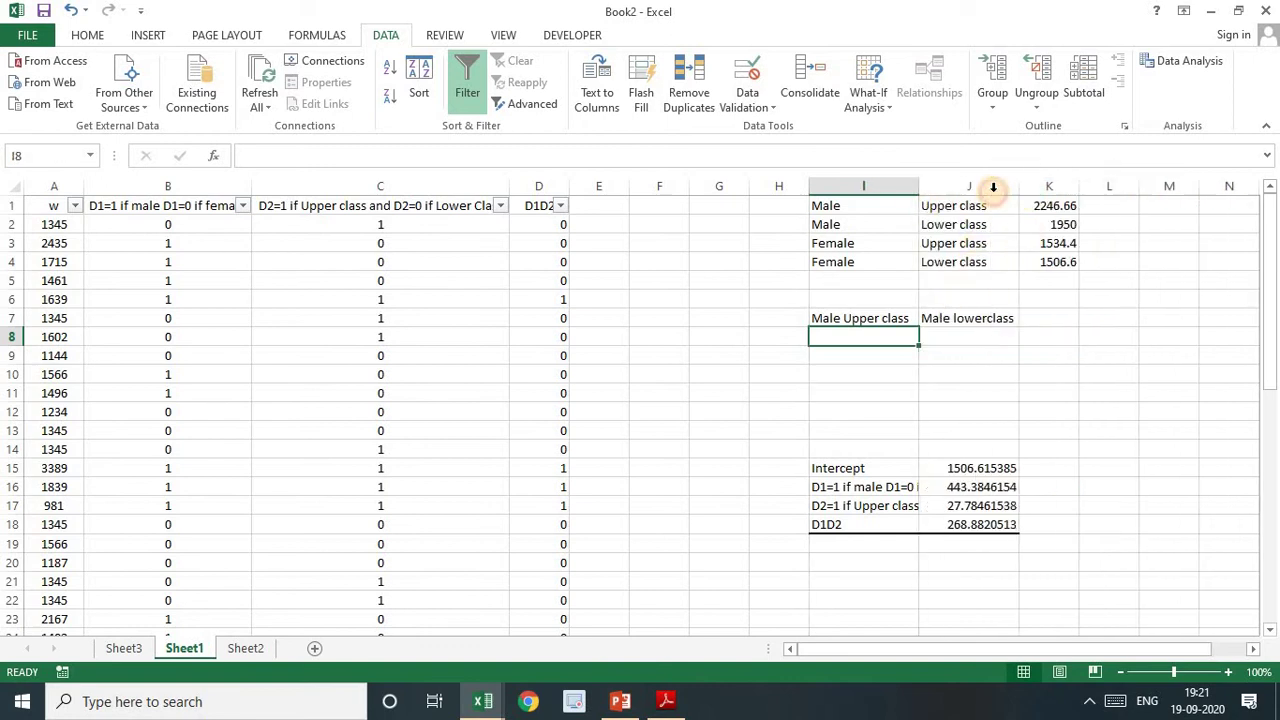
Subtract the male upper class average from the male lower class average in K7 with =K2-K1
left_click(1043, 318)
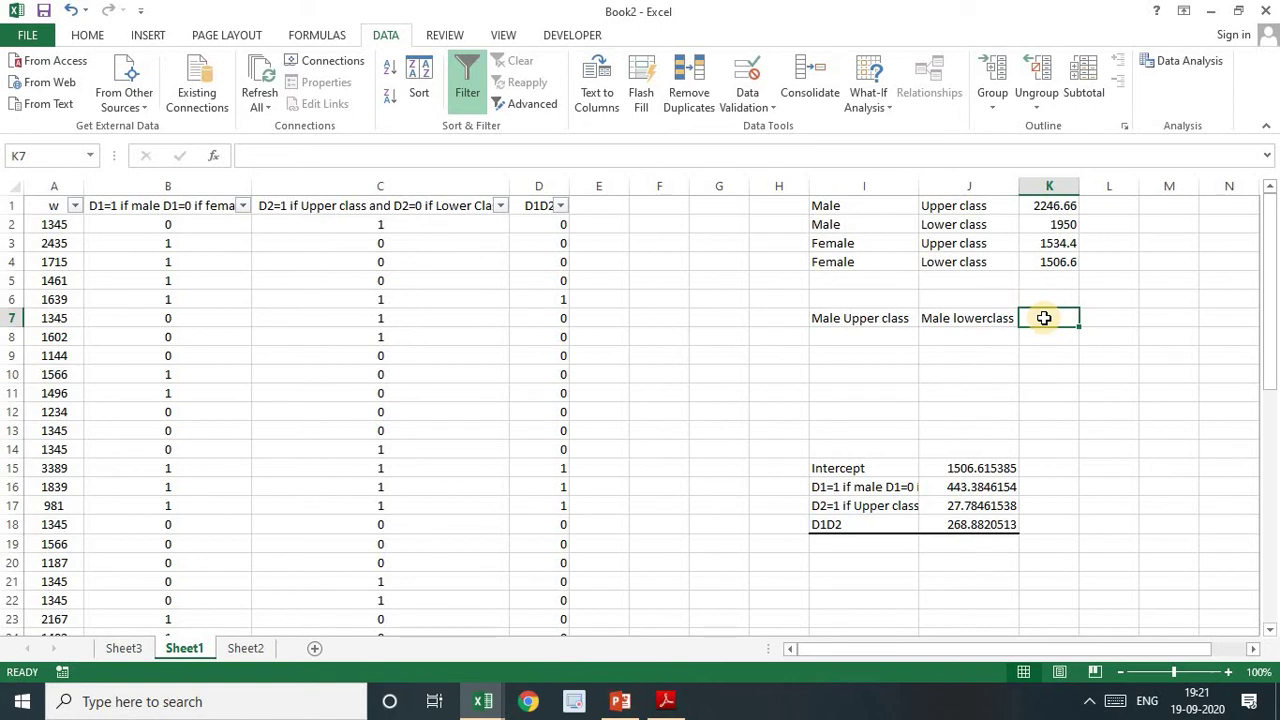
type("=")
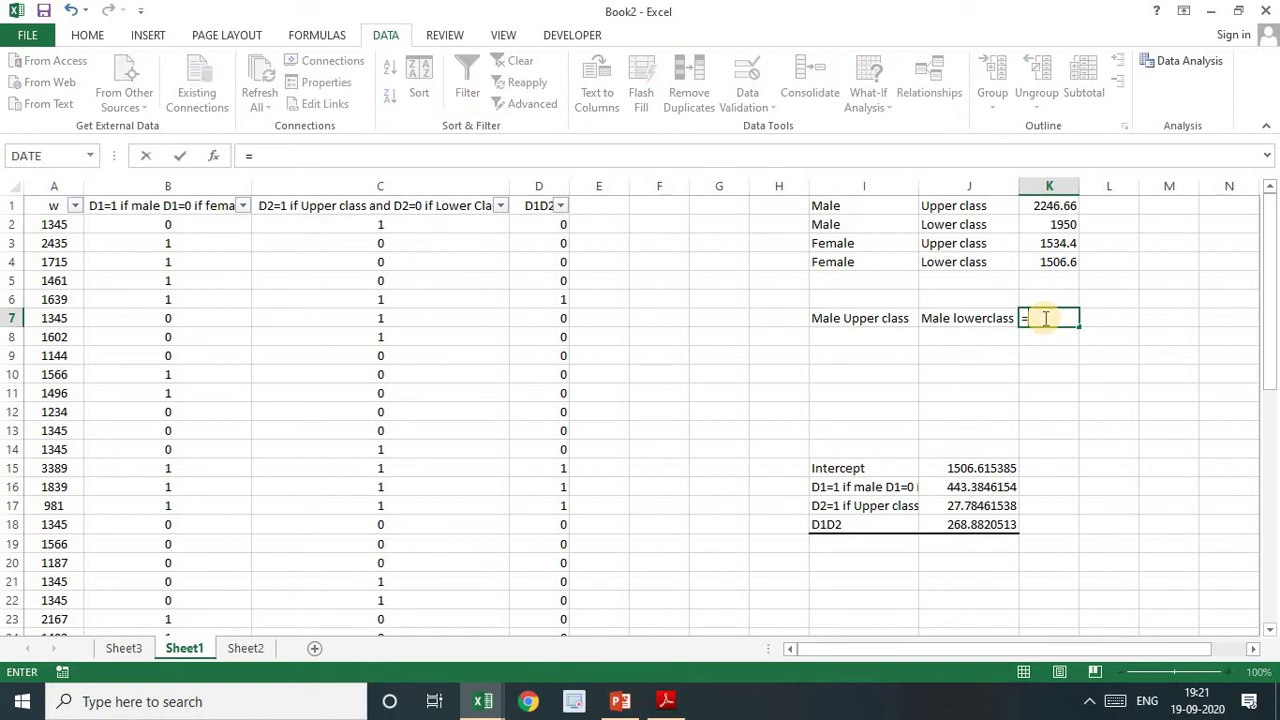
left_click(1065, 227)
type("-")
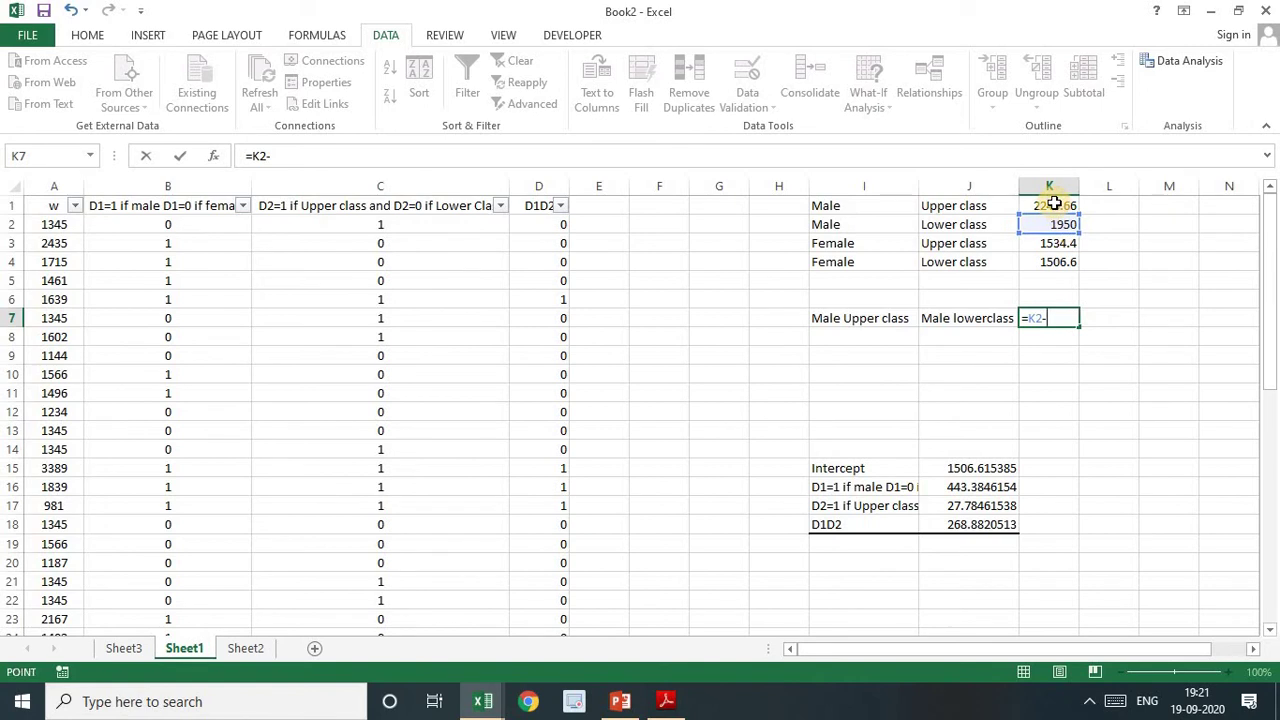
left_click(1052, 206)
key("Return")
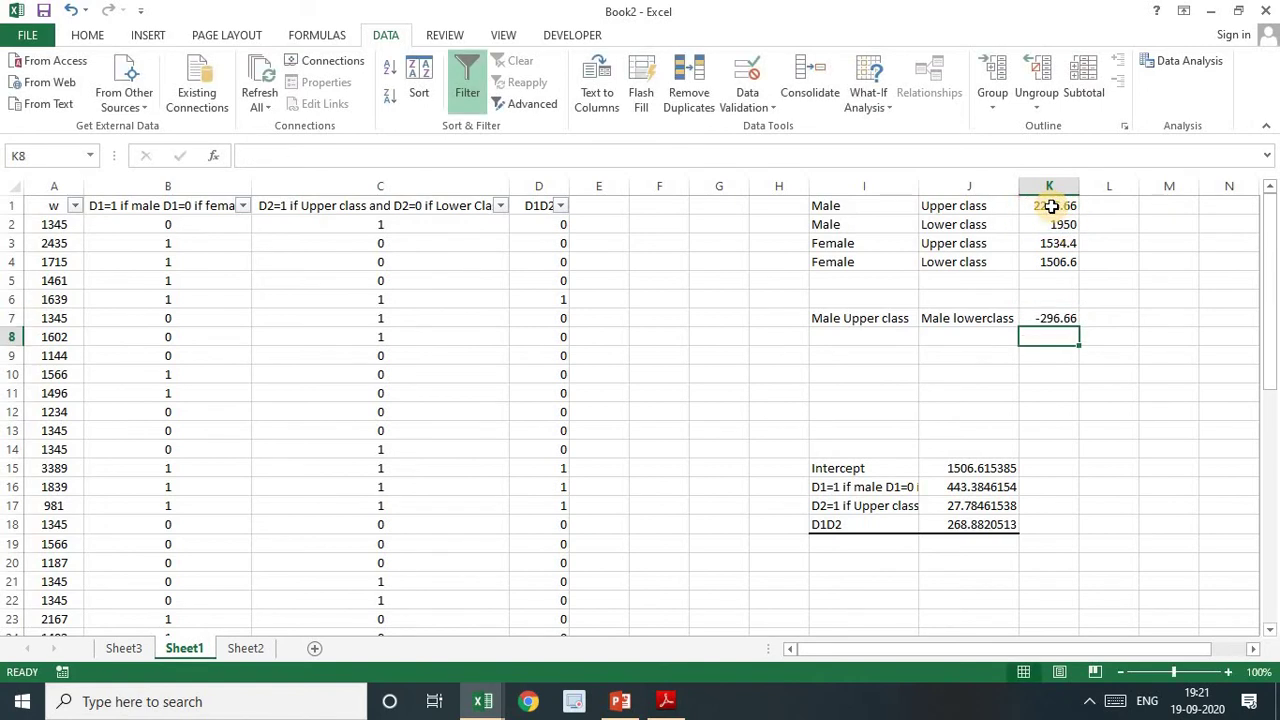
Replace the formula in K7 with =K1-K2, the male upper class average minus the male lower class average
left_click(1059, 318)
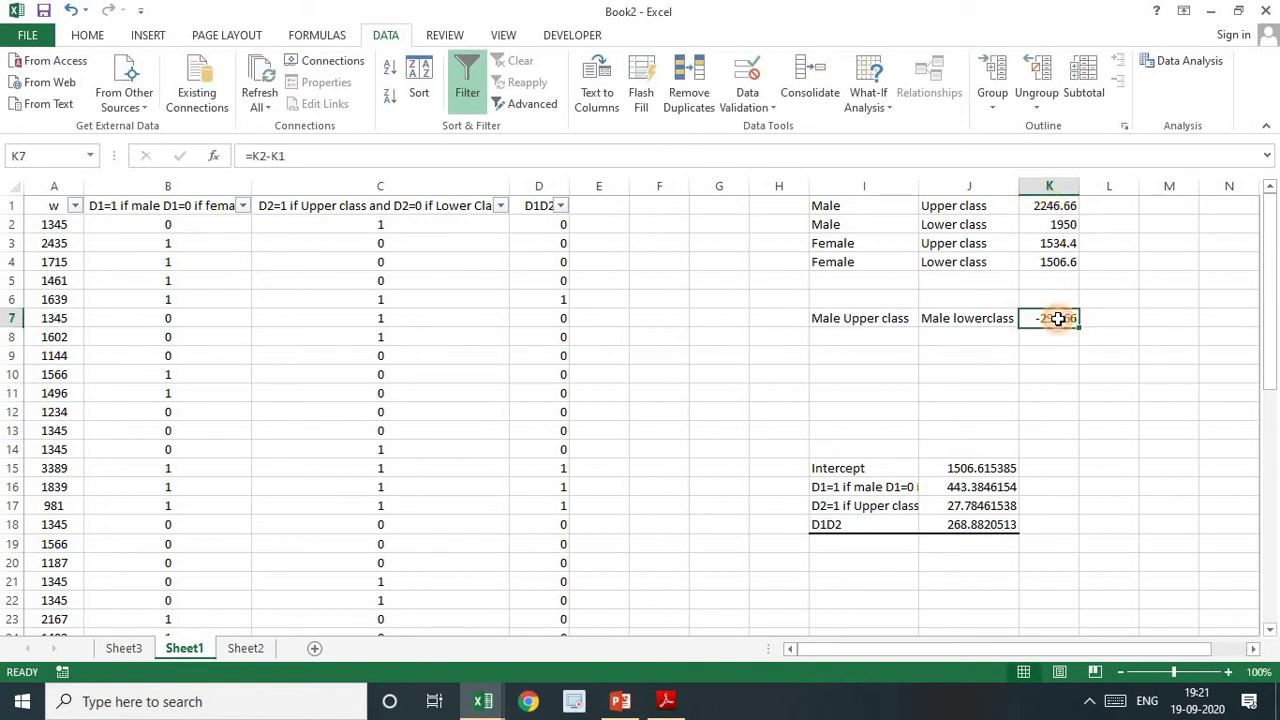
type("=")
left_click(1046, 206)
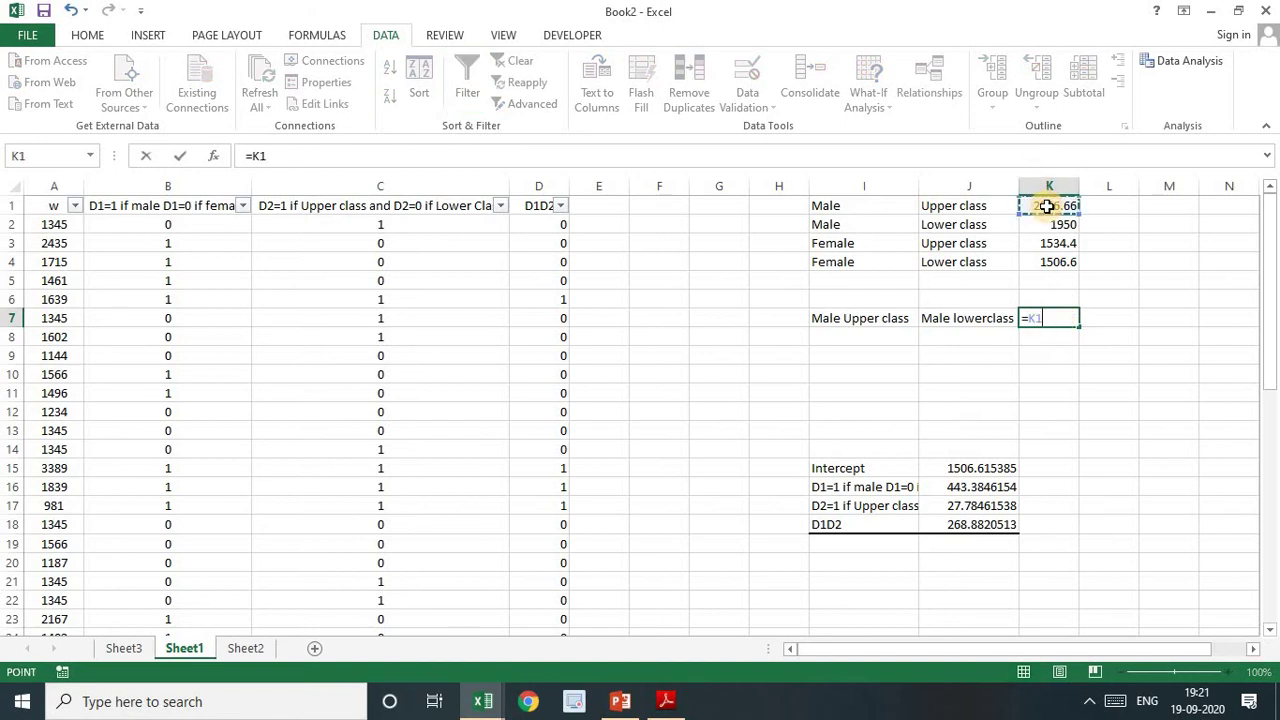
type("-")
left_click(1064, 224)
key("Return")
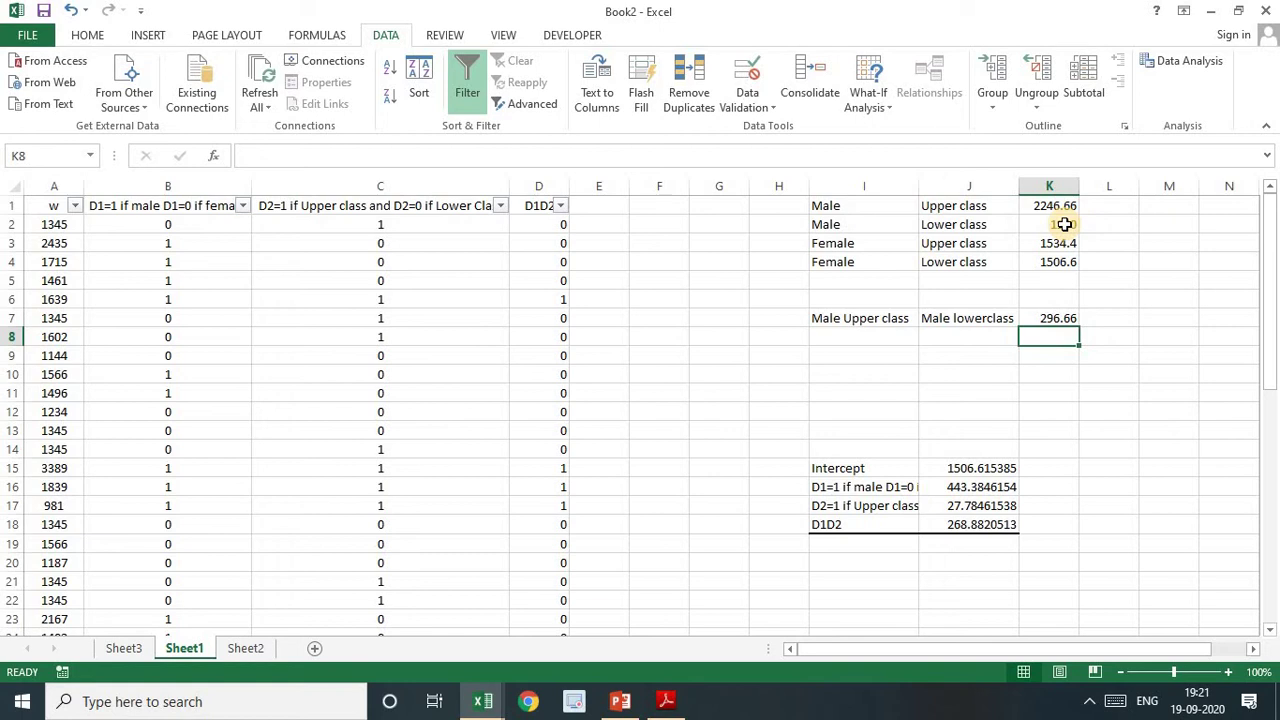
Label I8 as Male Upper class and J8 as Female Upper class, and fit column J to its contents
left_click(889, 339)
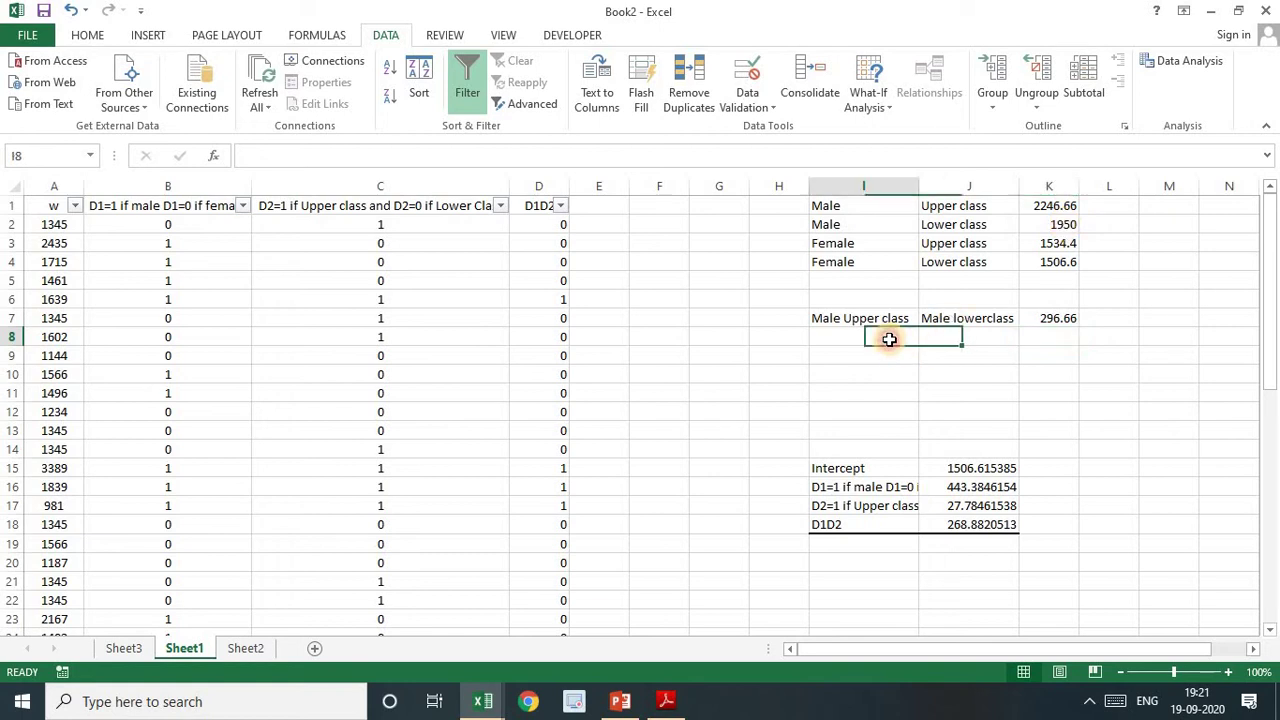
type("Male")
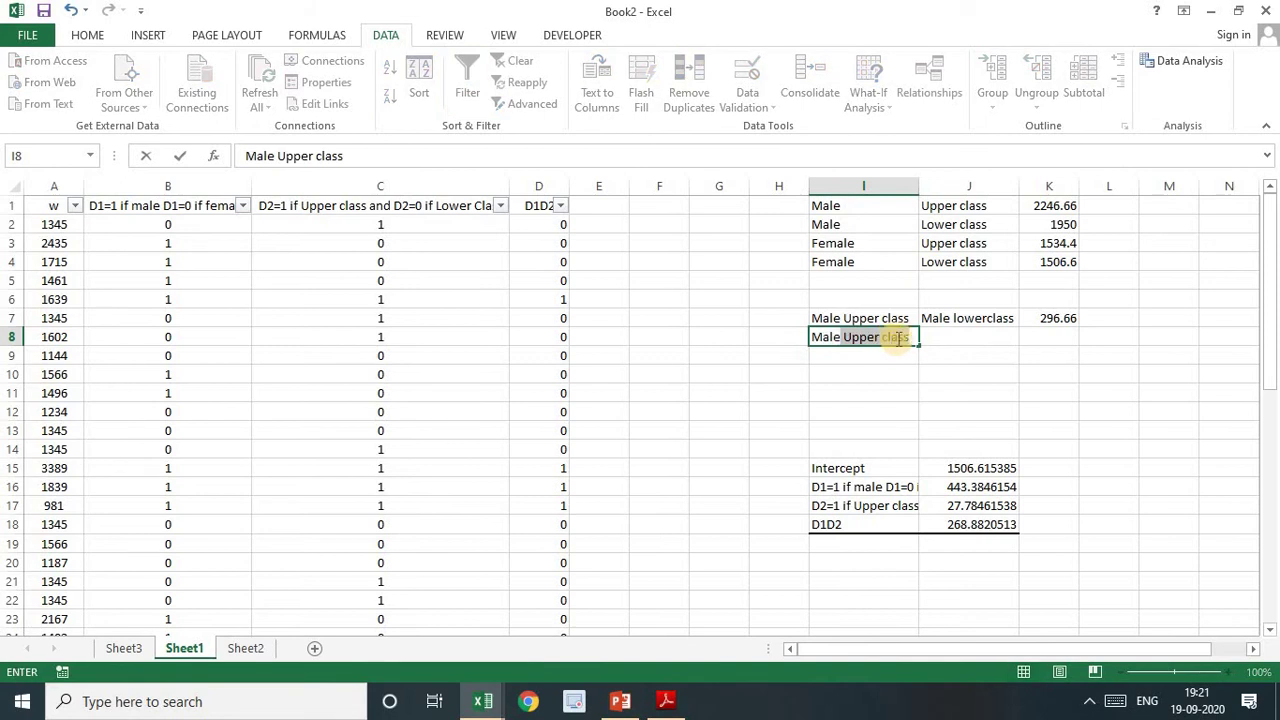
left_click(960, 336)
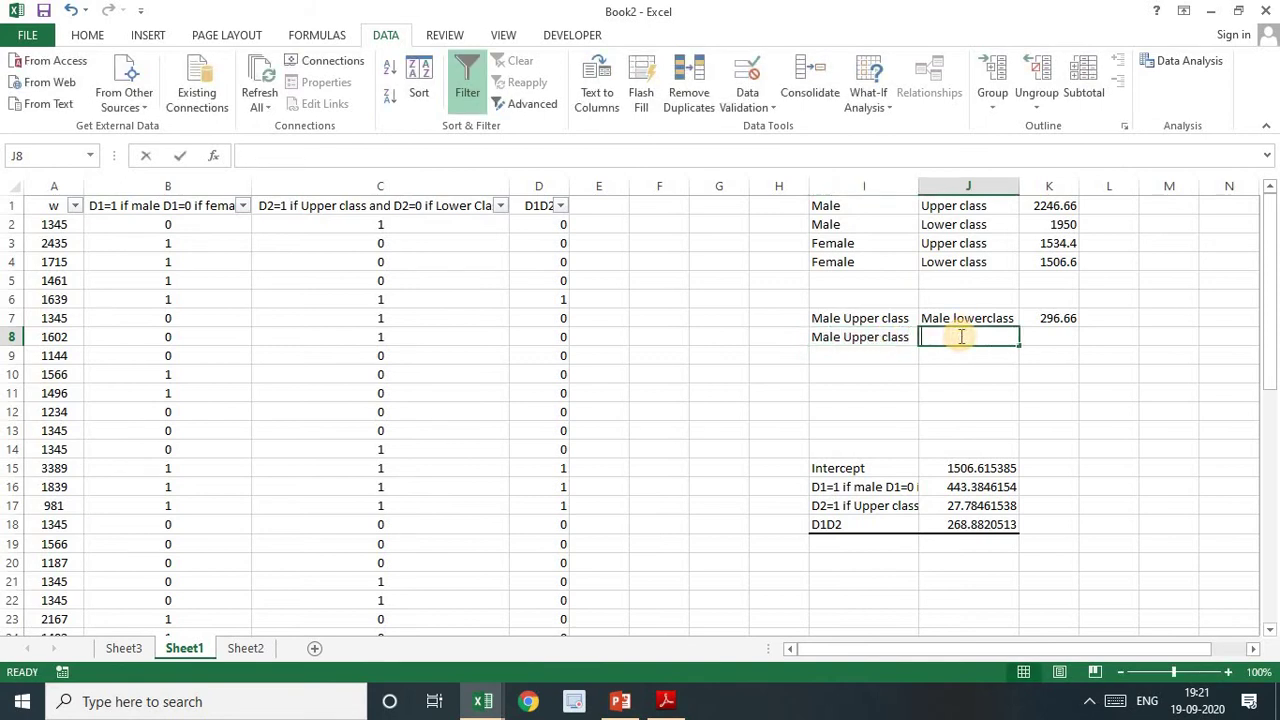
type("Female")
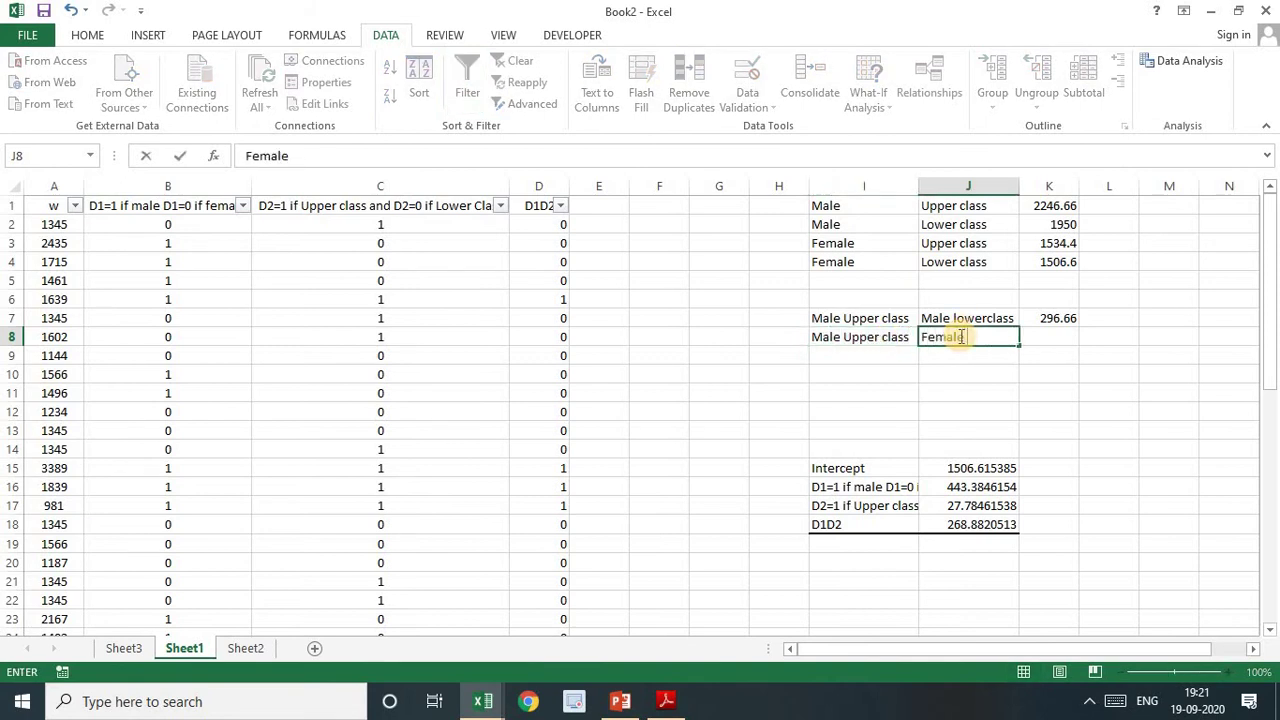
type(" Upper class")
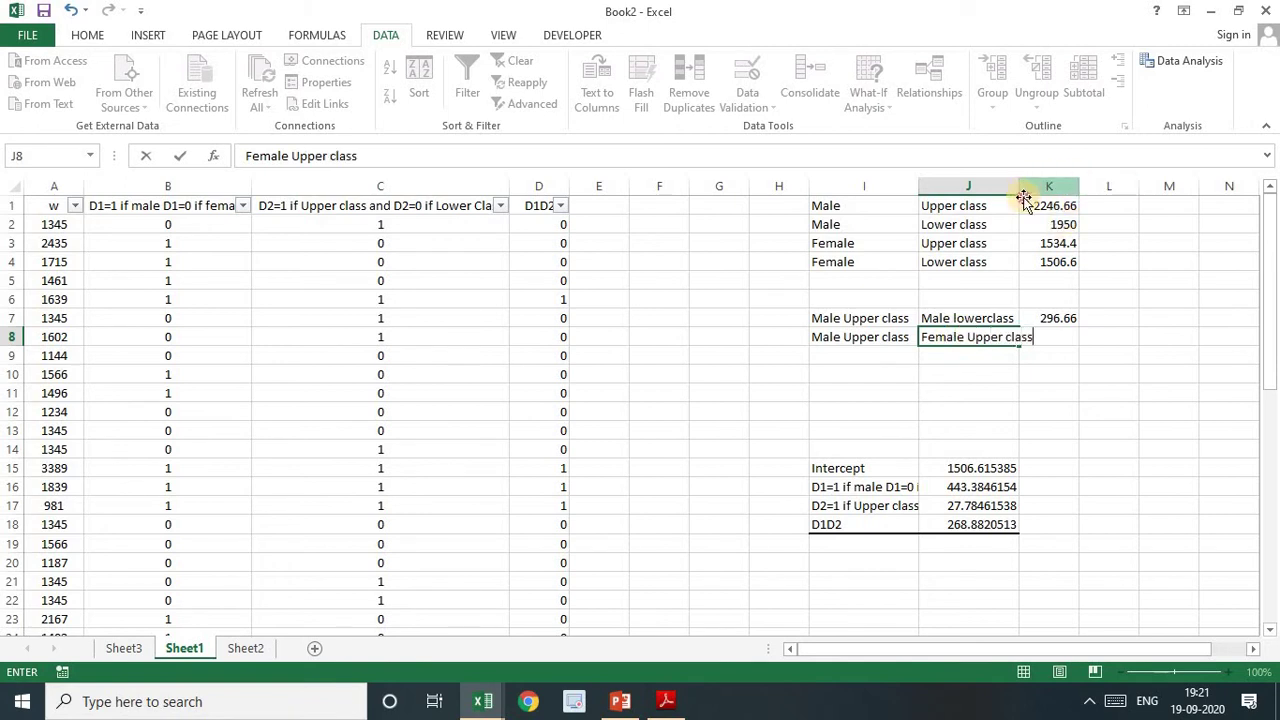
left_click(1023, 198)
double_click(1020, 186)
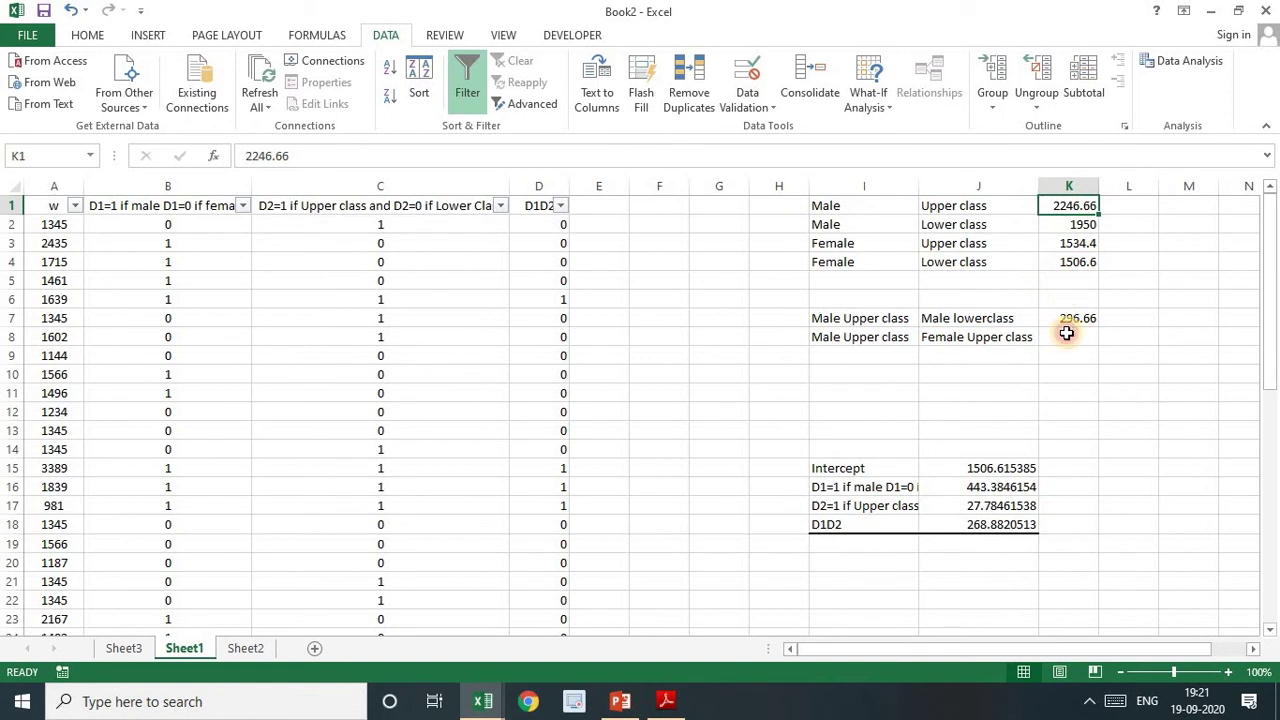
Calculate the difference between the male and female upper class averages in K8 with =K1-K3
left_click_drag(855, 207, 1027, 203)
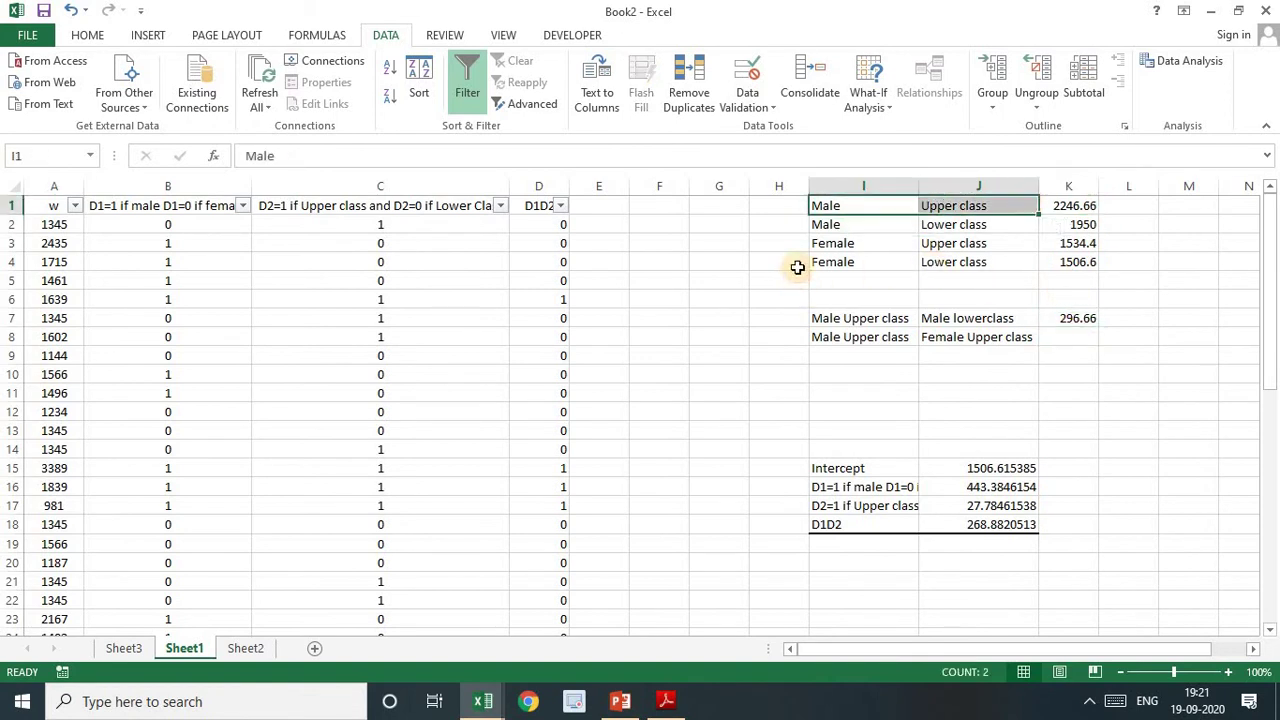
left_click_drag(826, 249, 1062, 246)
left_click(1063, 335)
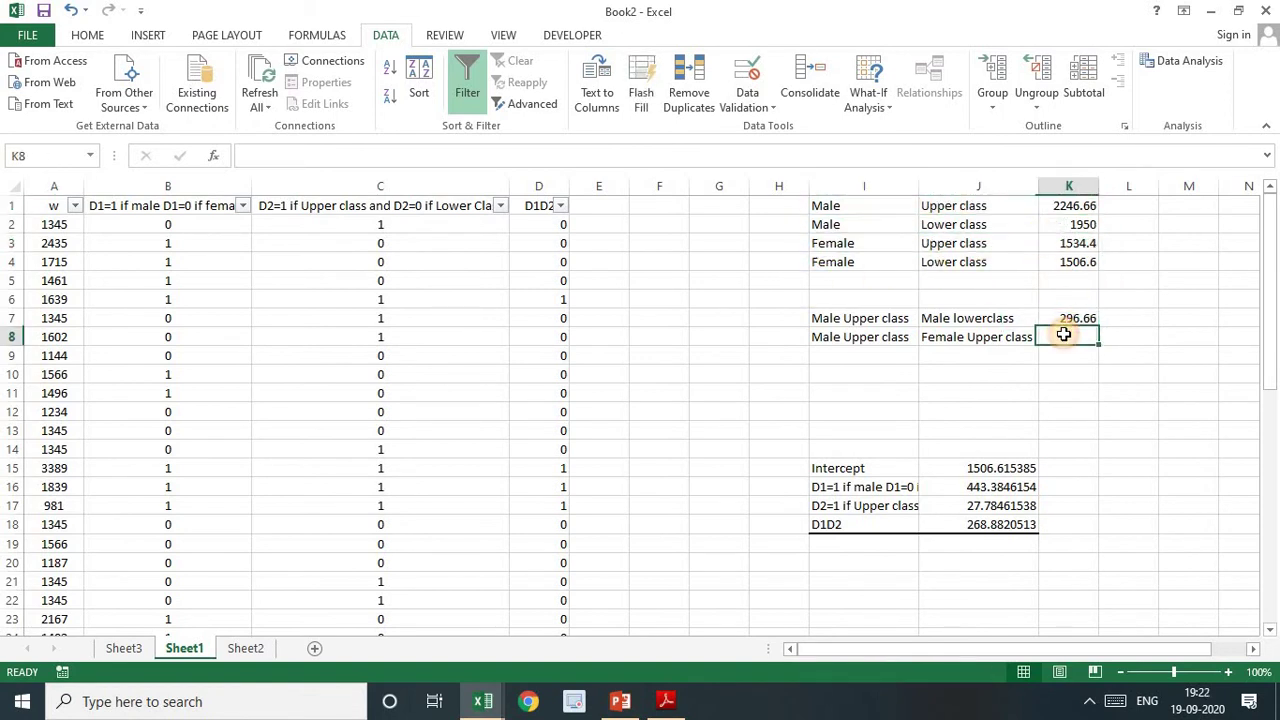
type("=")
left_click(1080, 203)
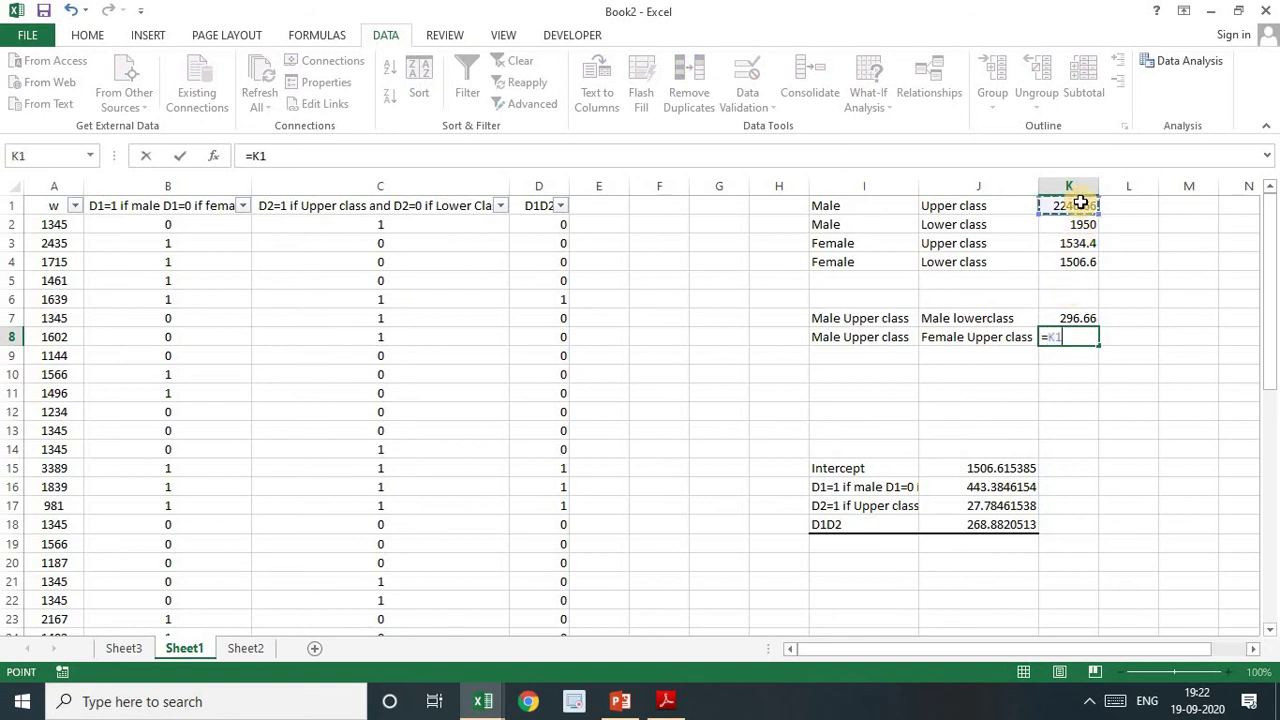
type("-")
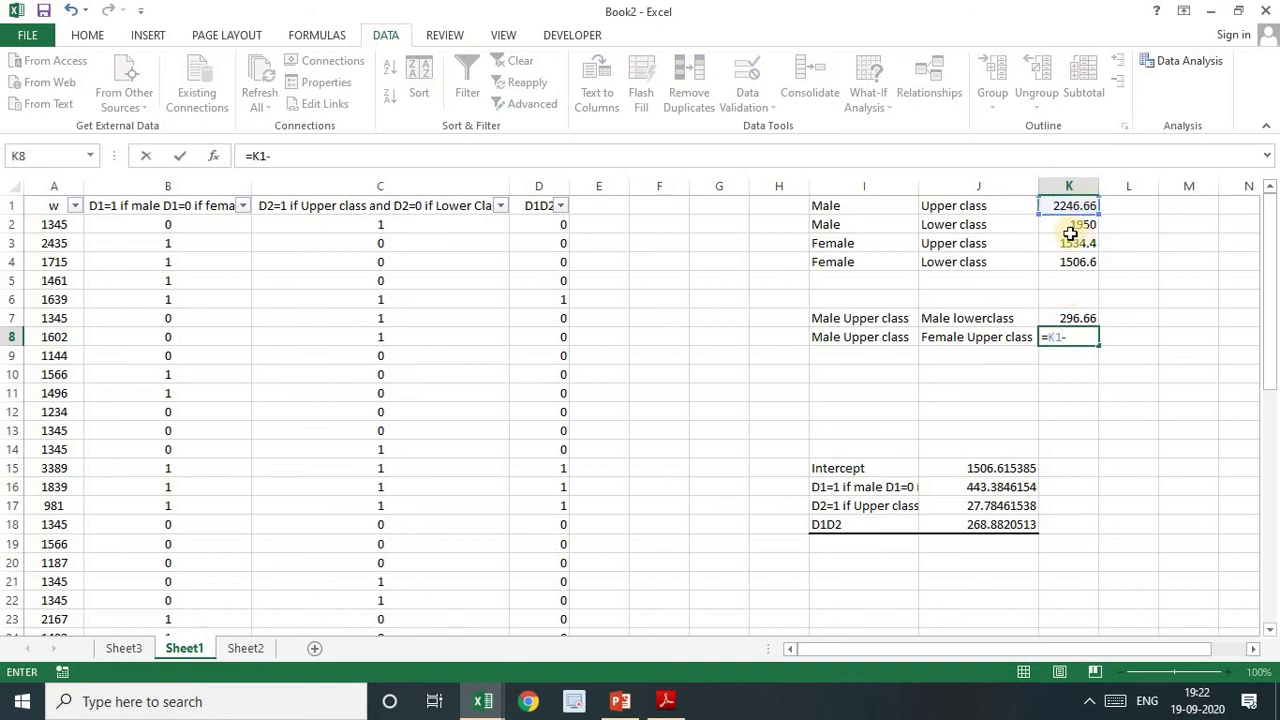
left_click(1075, 242)
key("Return")
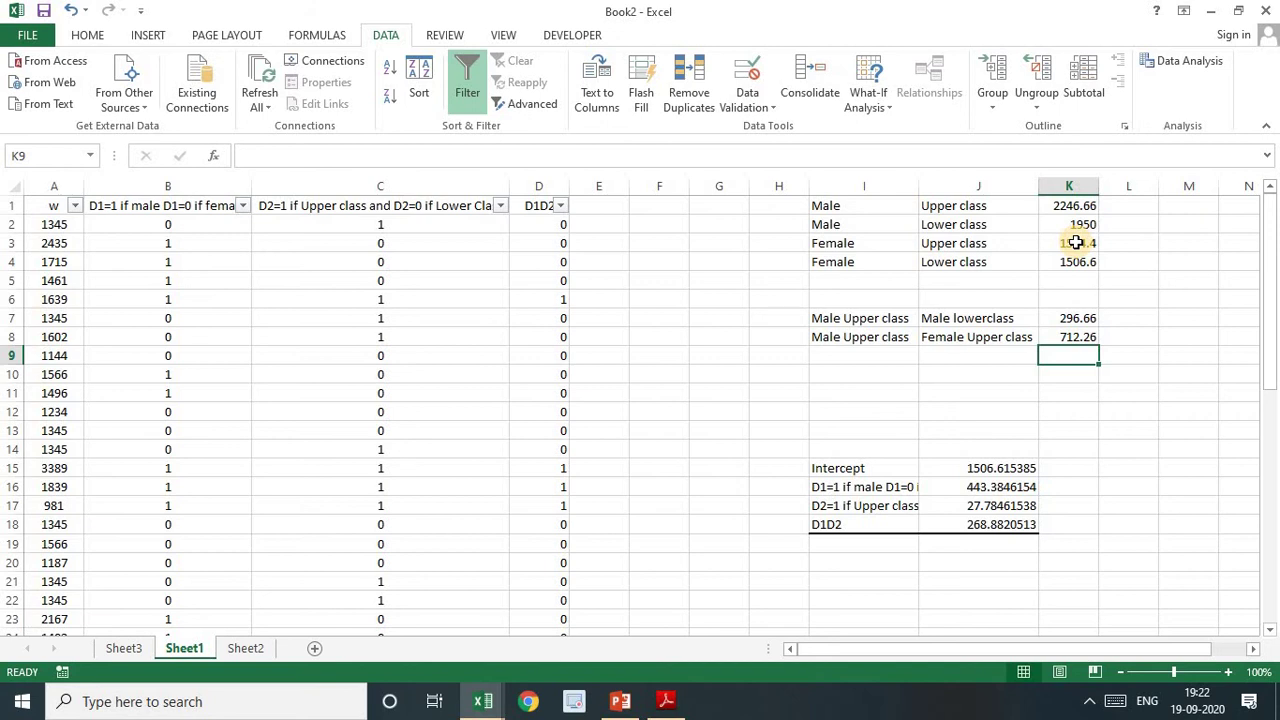
Label I9 as Male Upper class and J9 as Female lower class
left_click(864, 352)
type("Male Upper class")
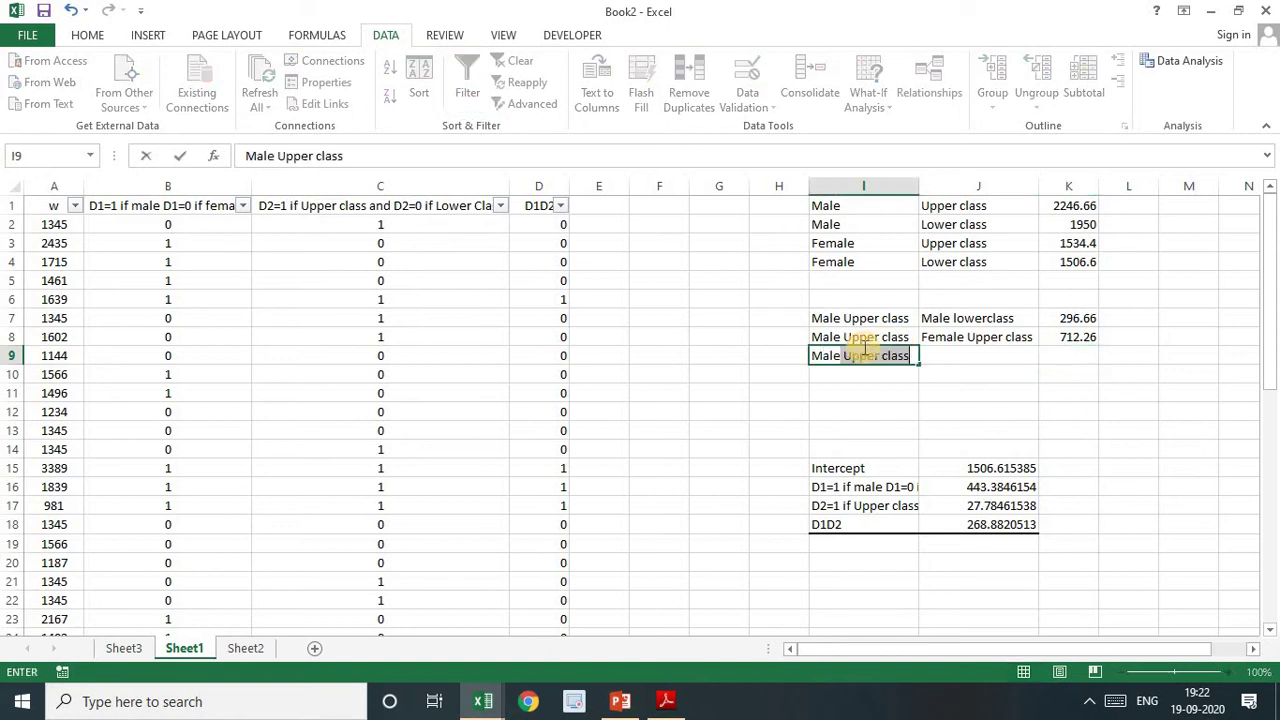
left_click(958, 358)
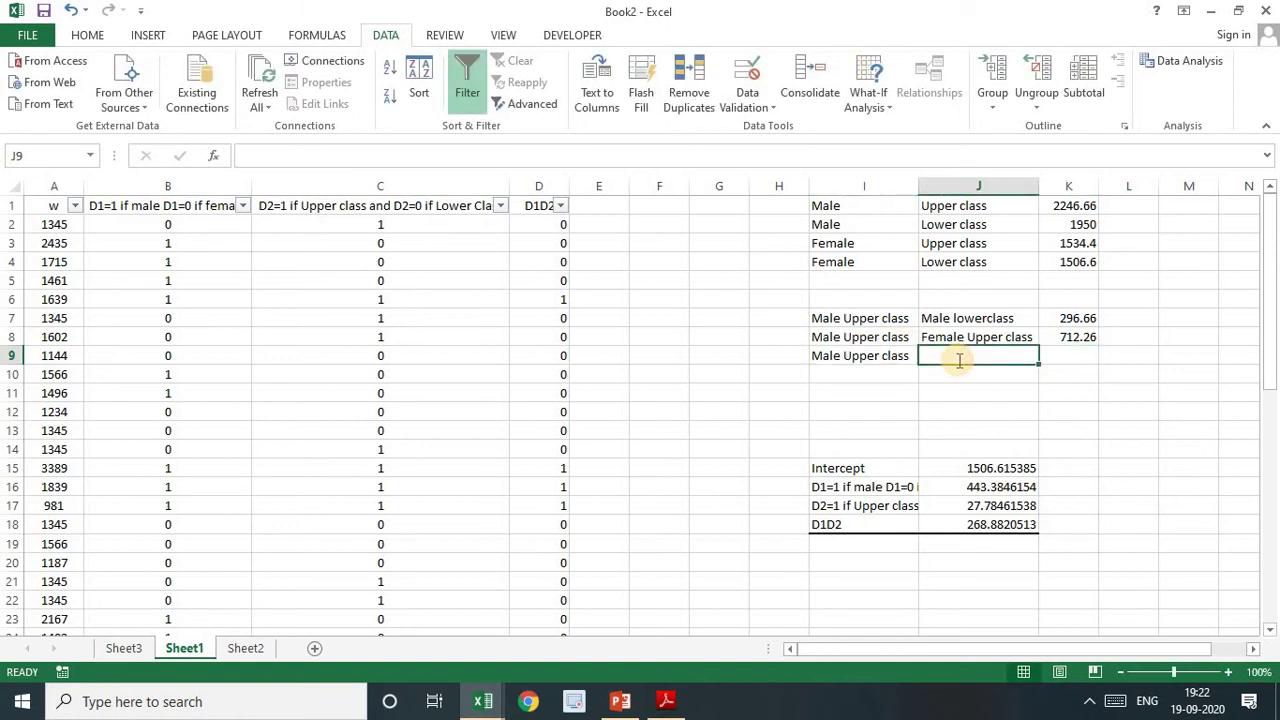
type("Female Upper class")
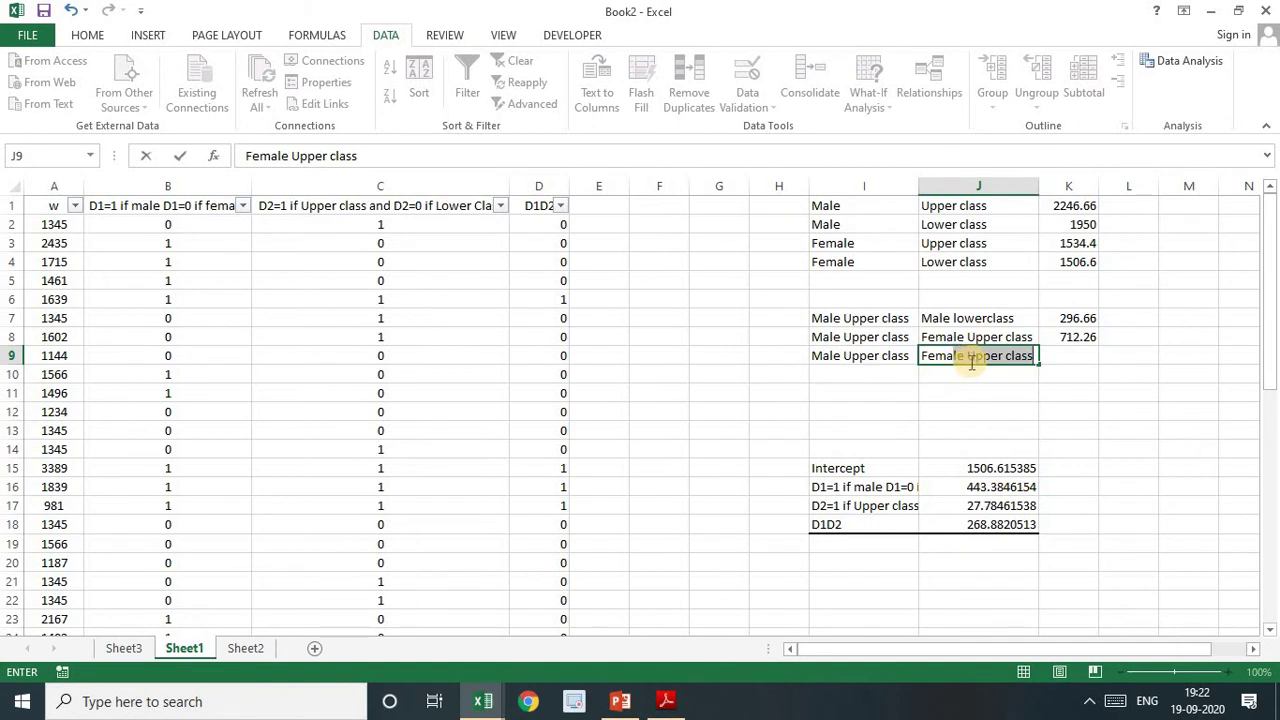
left_click(971, 360)
double_click(971, 360)
type("lower")
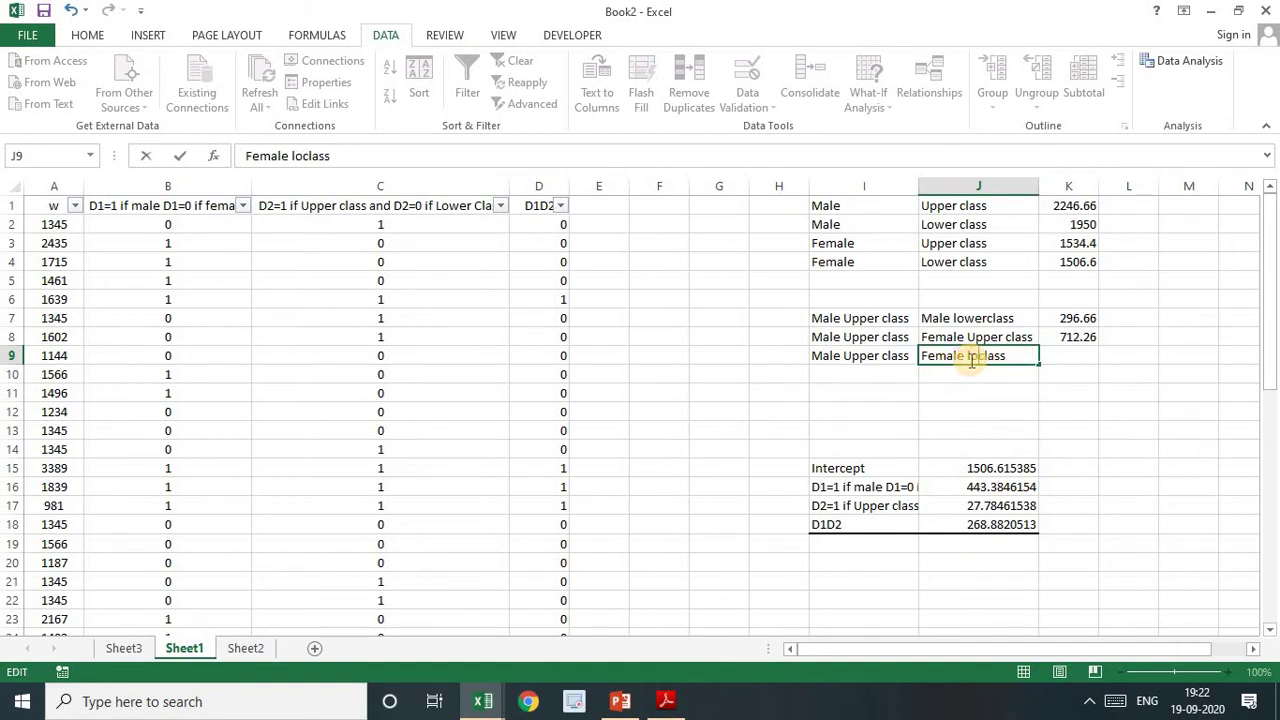
key("Tab")
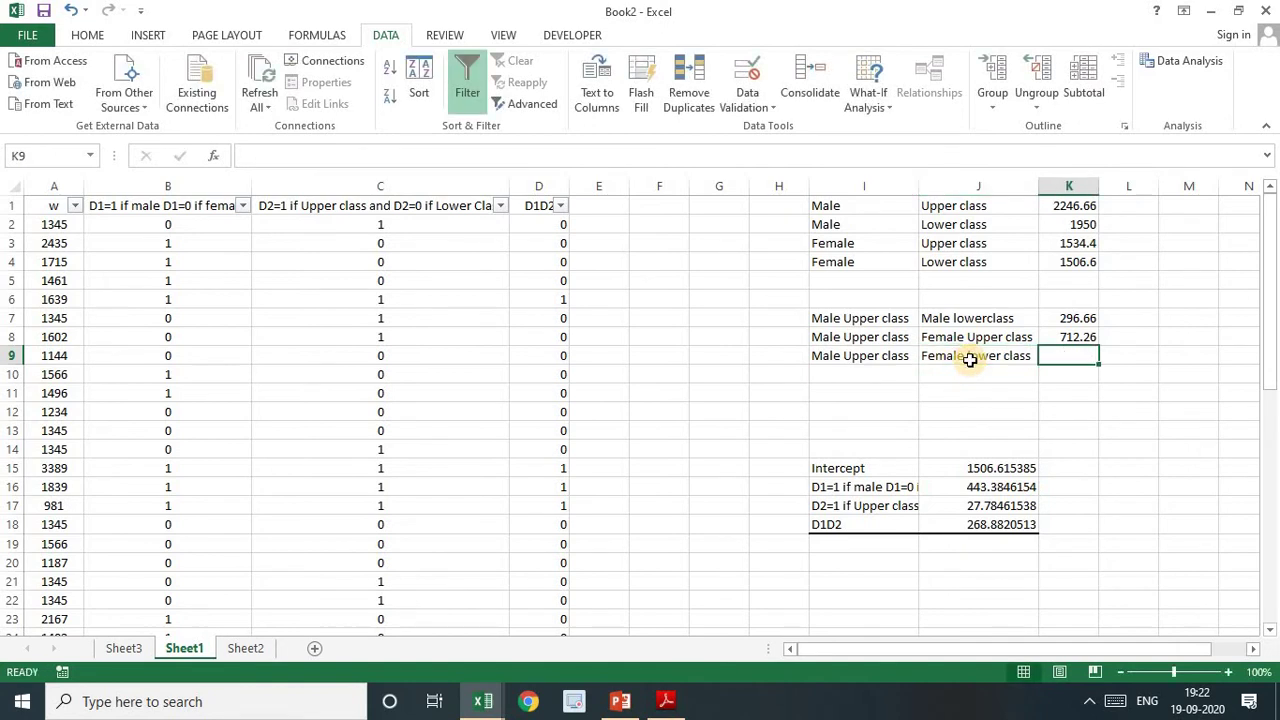
Calculate the difference between the male upper class and female lower class averages in K9 with =K1-K4
type("=")
left_click(1068, 206)
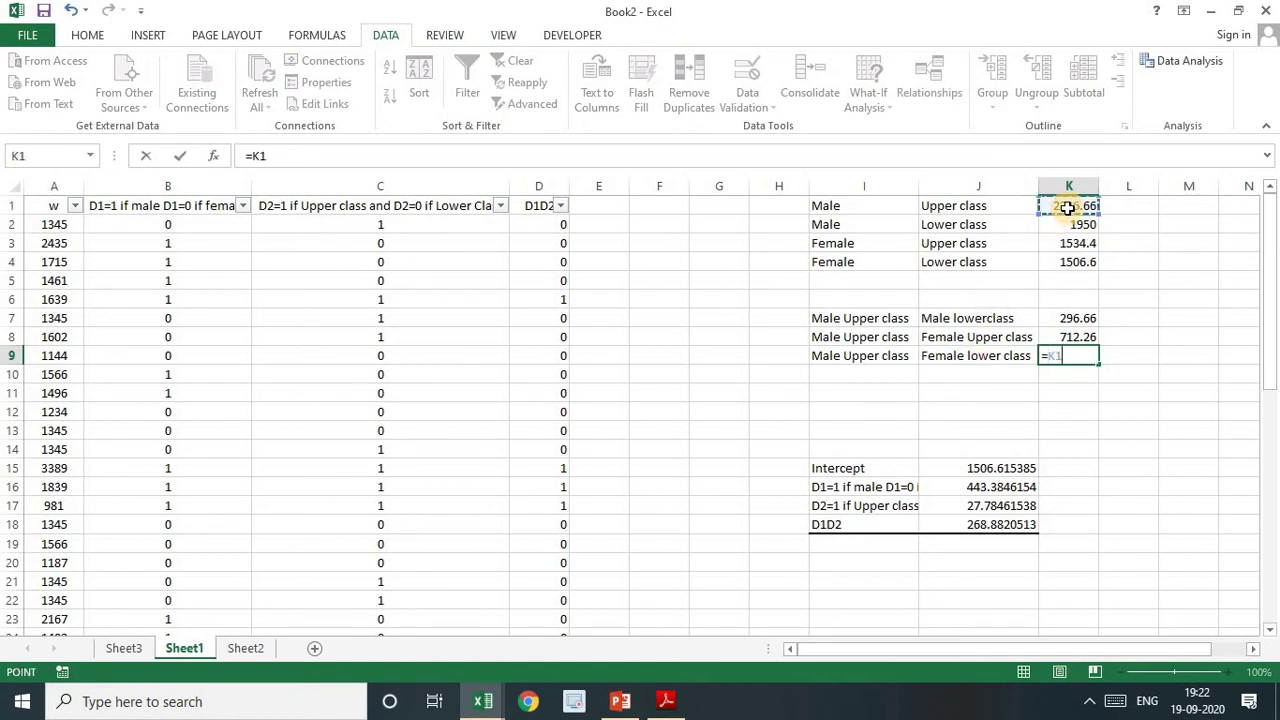
type("-")
left_click(1075, 260)
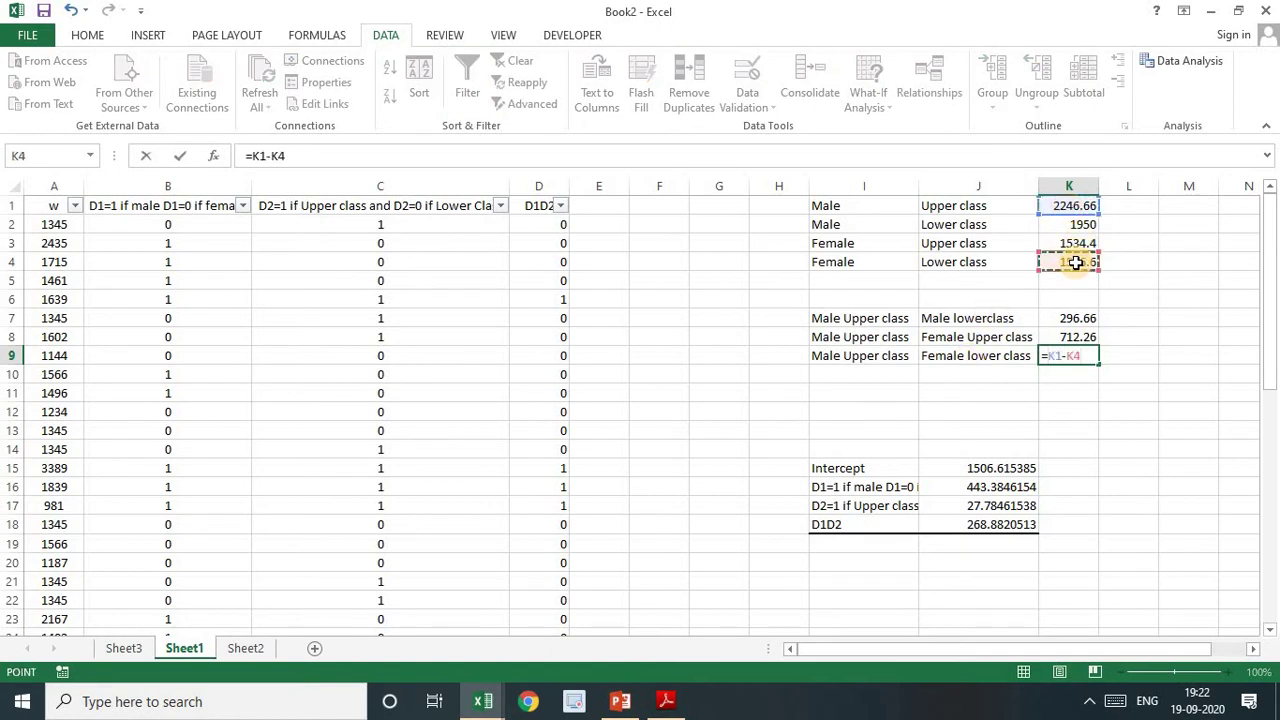
key("Return")
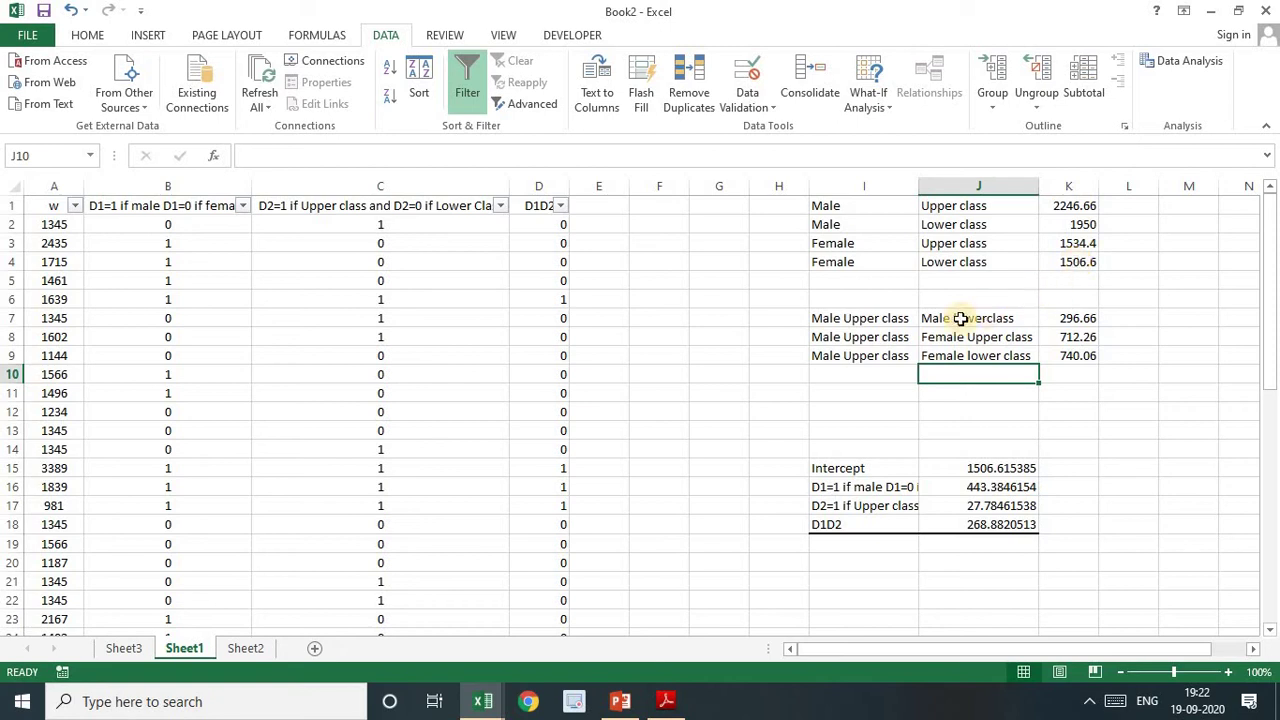
Label I10 as Male lower class and J10 as Female Upper class
left_click(847, 371)
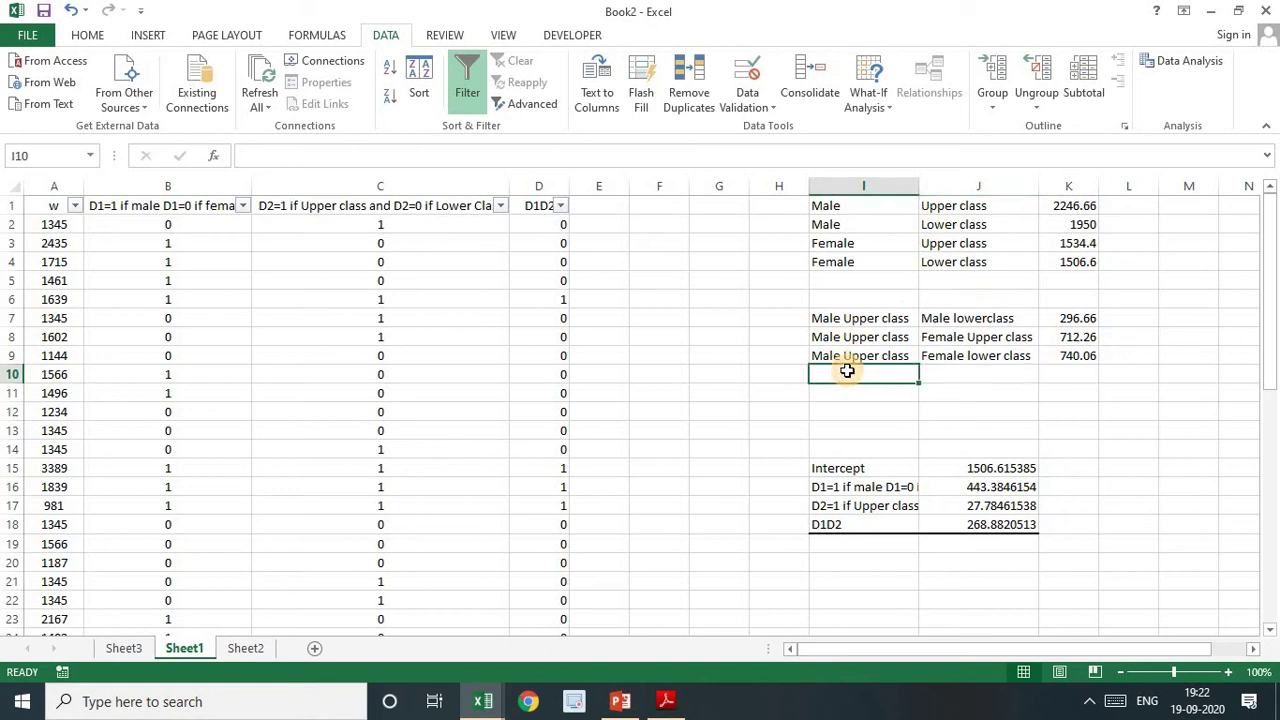
type("Male")
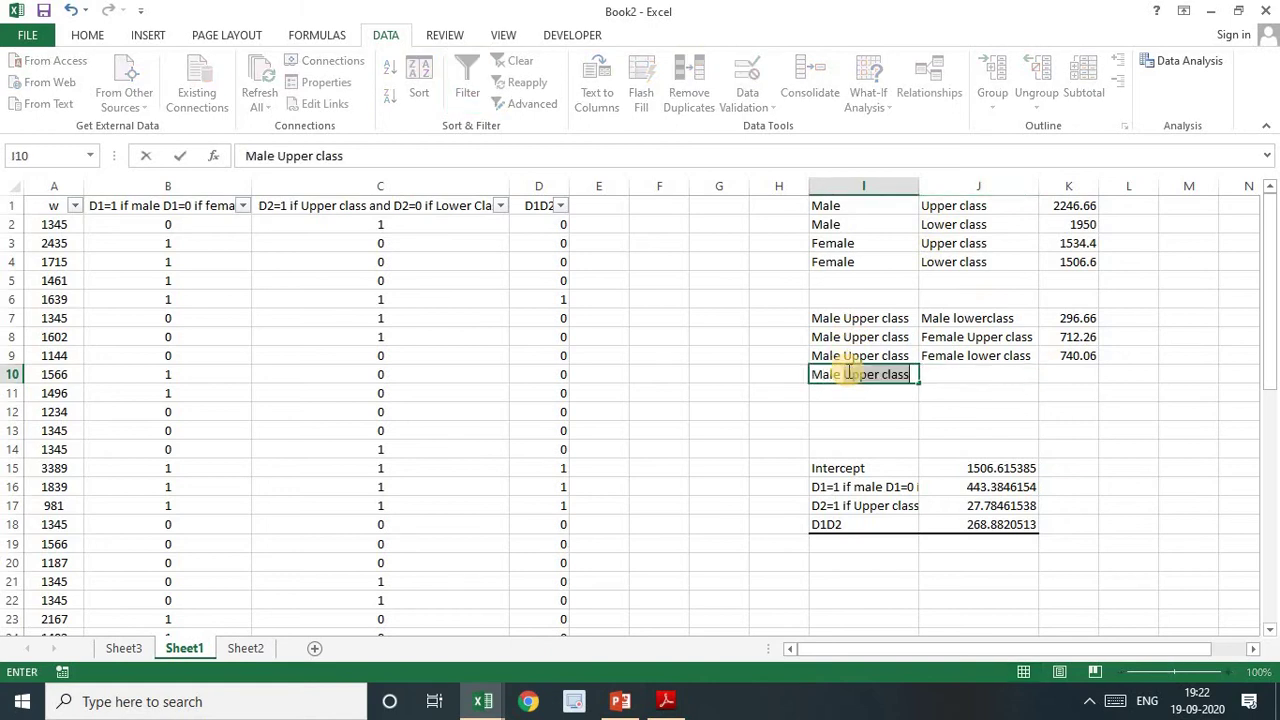
type(" lower cl")
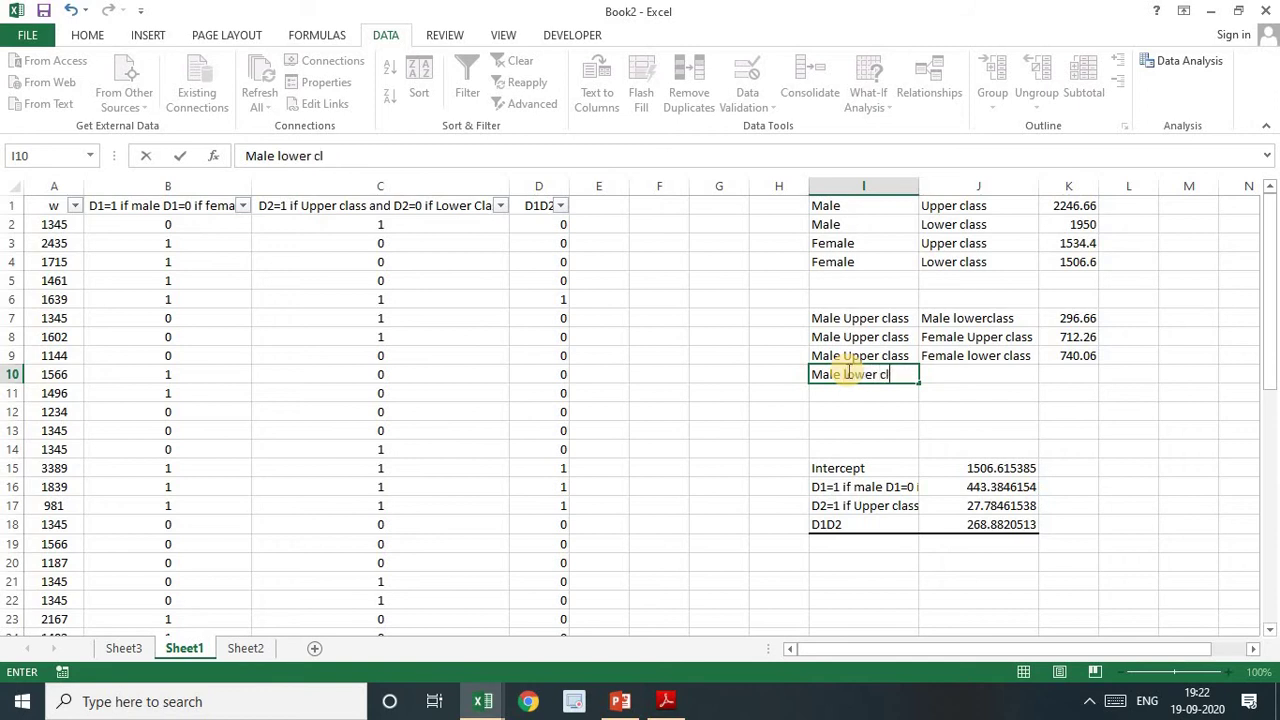
type("ass")
key("Tab")
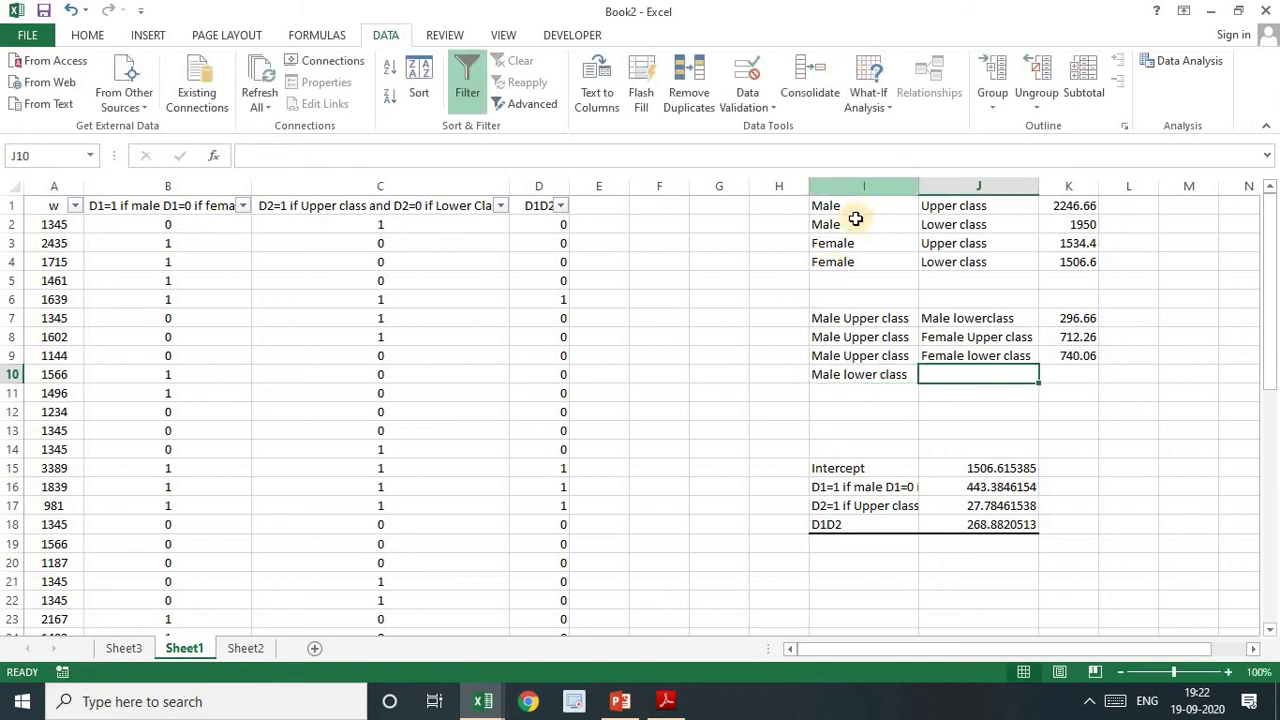
left_click_drag(857, 222, 956, 245)
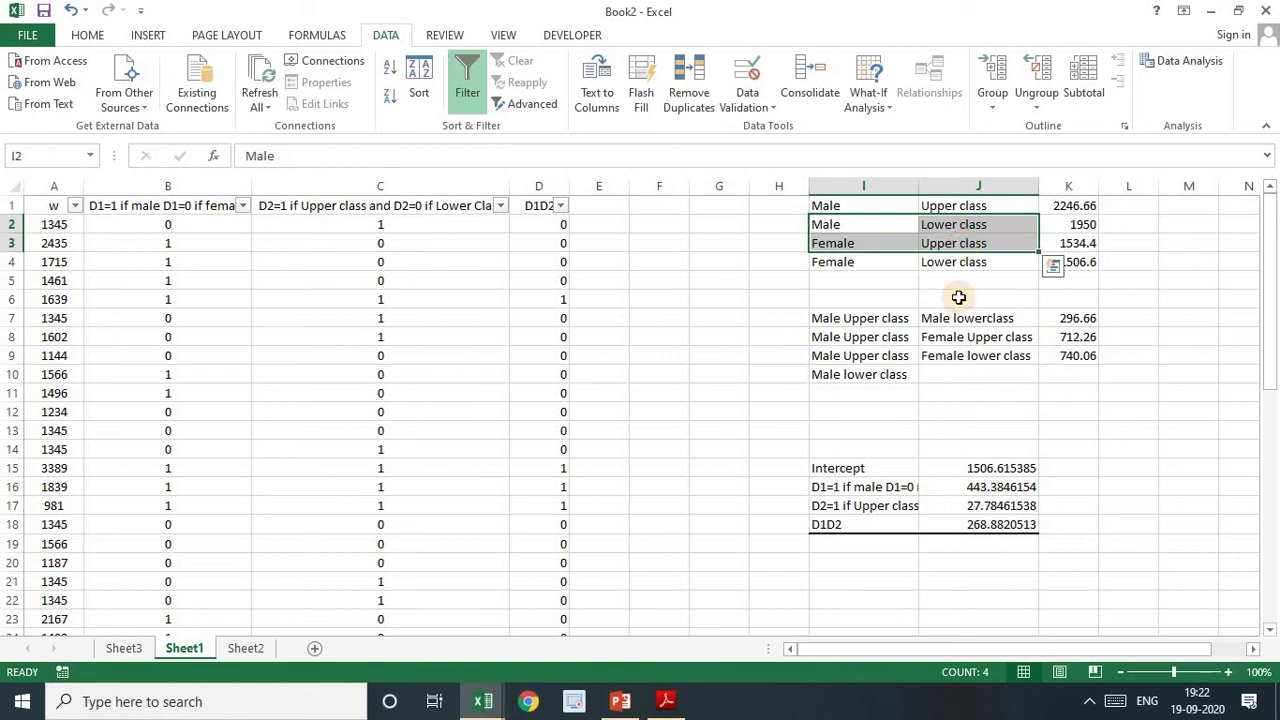
left_click(940, 376)
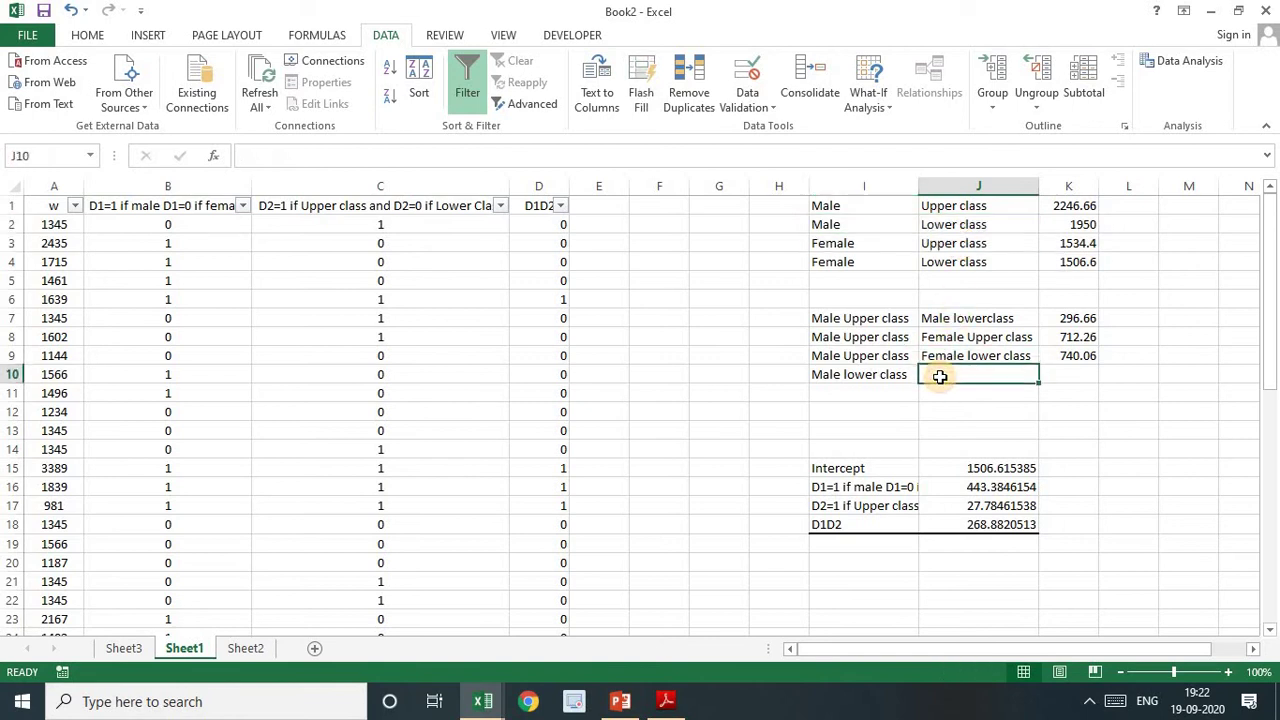
type("Fem")
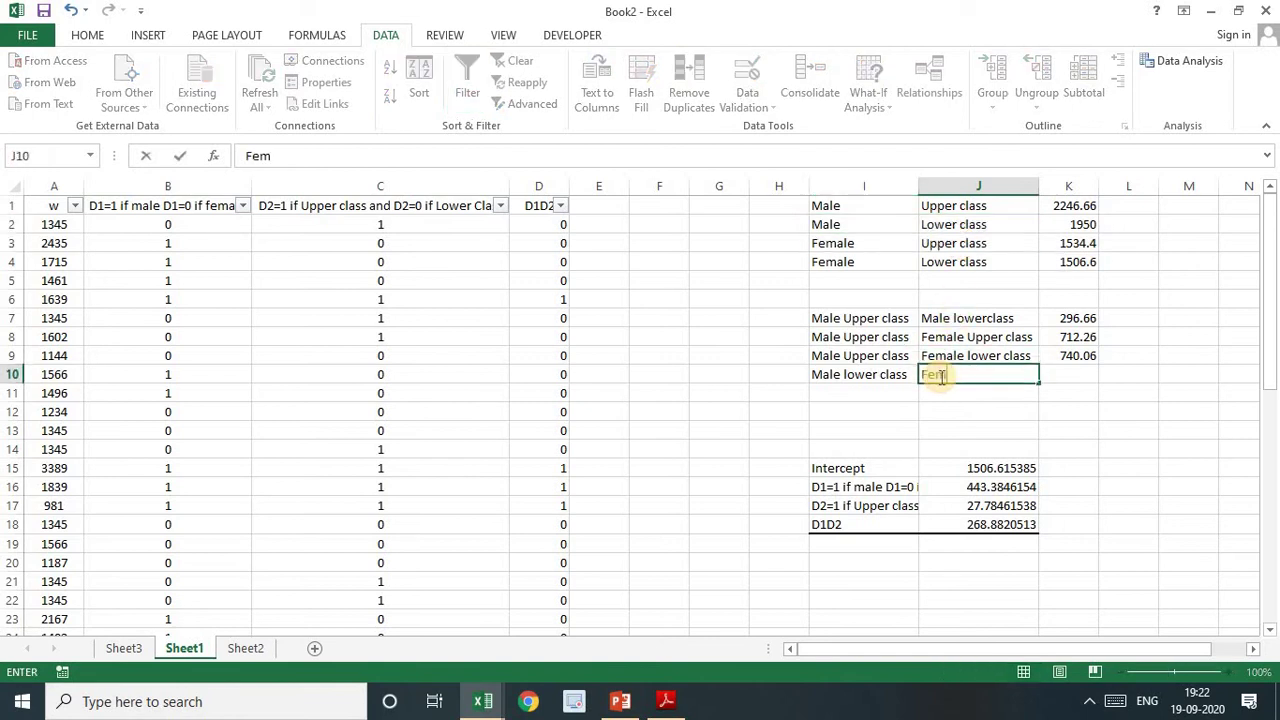
type("ale Upper class")
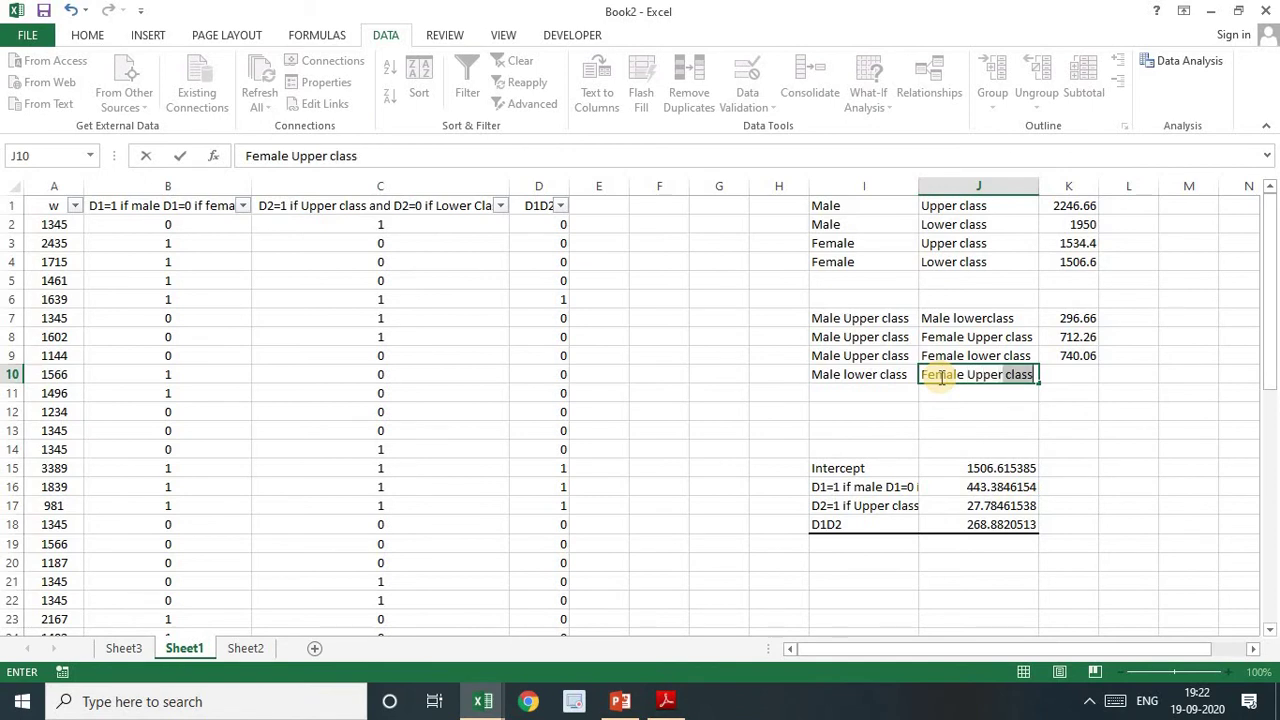
key("Tab")
Calculate the difference between the male lower class and female upper class averages in K10 with =K2-K3
type("=")
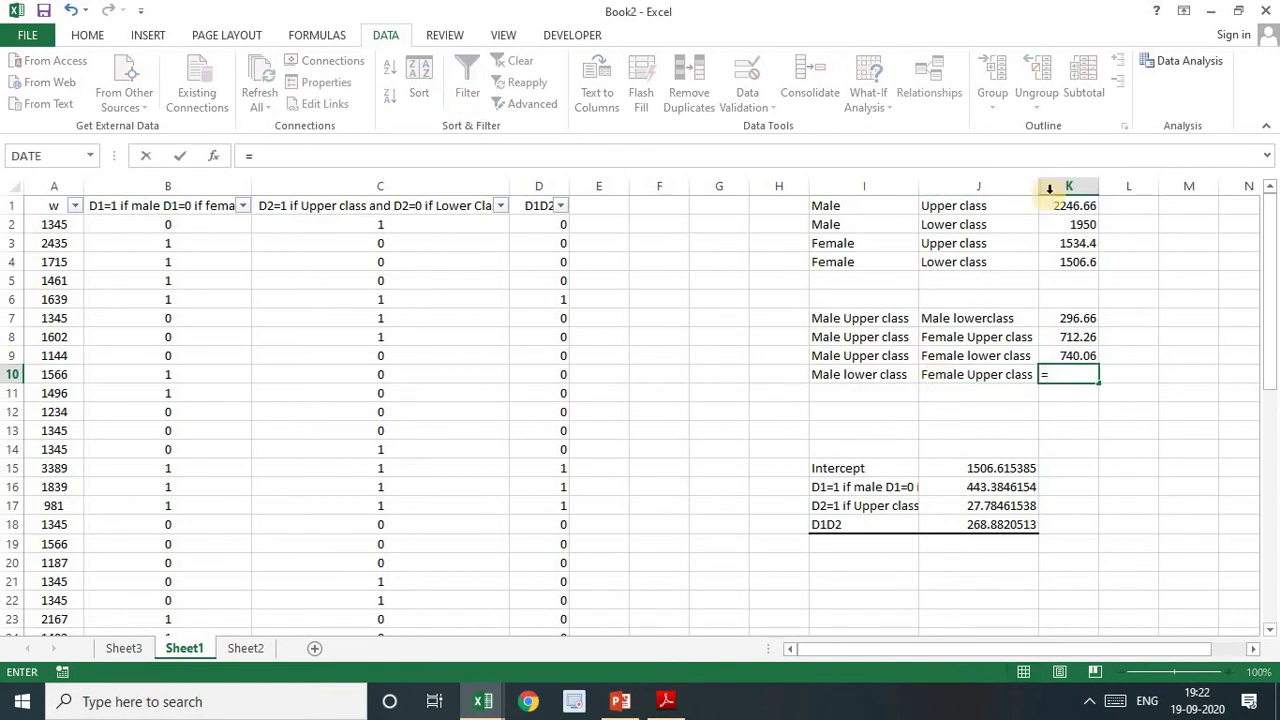
left_click(1069, 222)
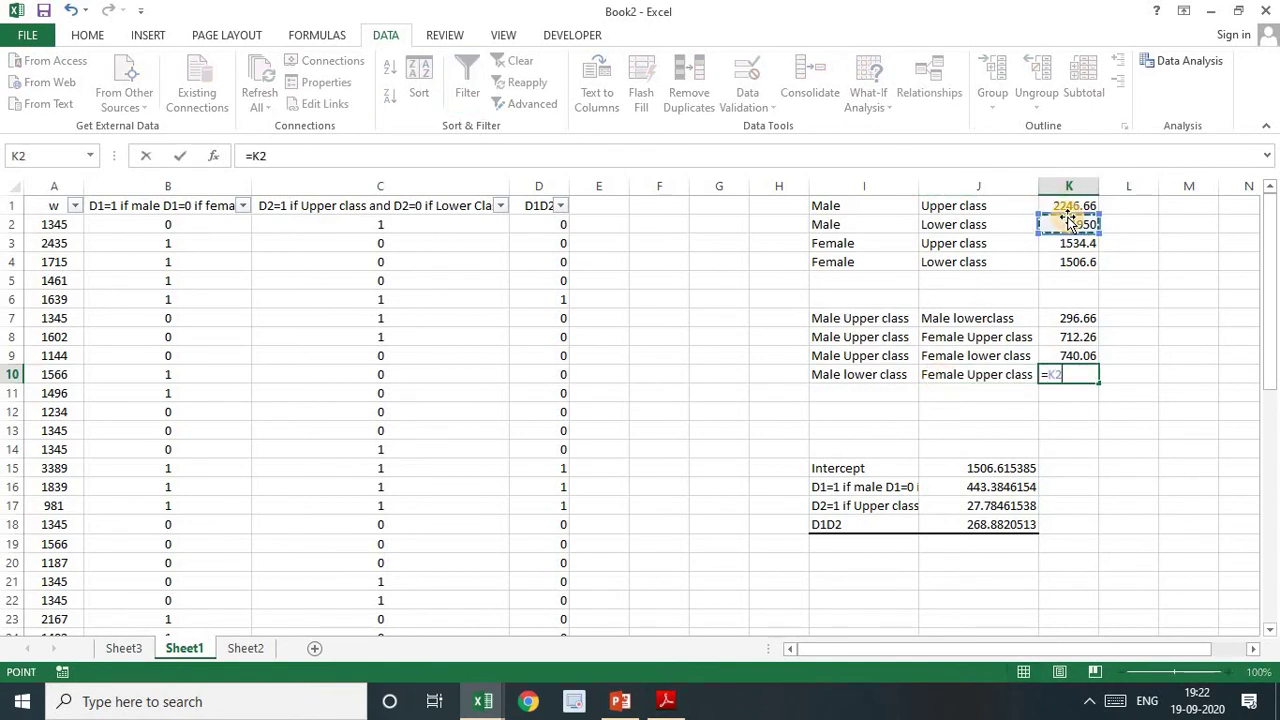
type("-")
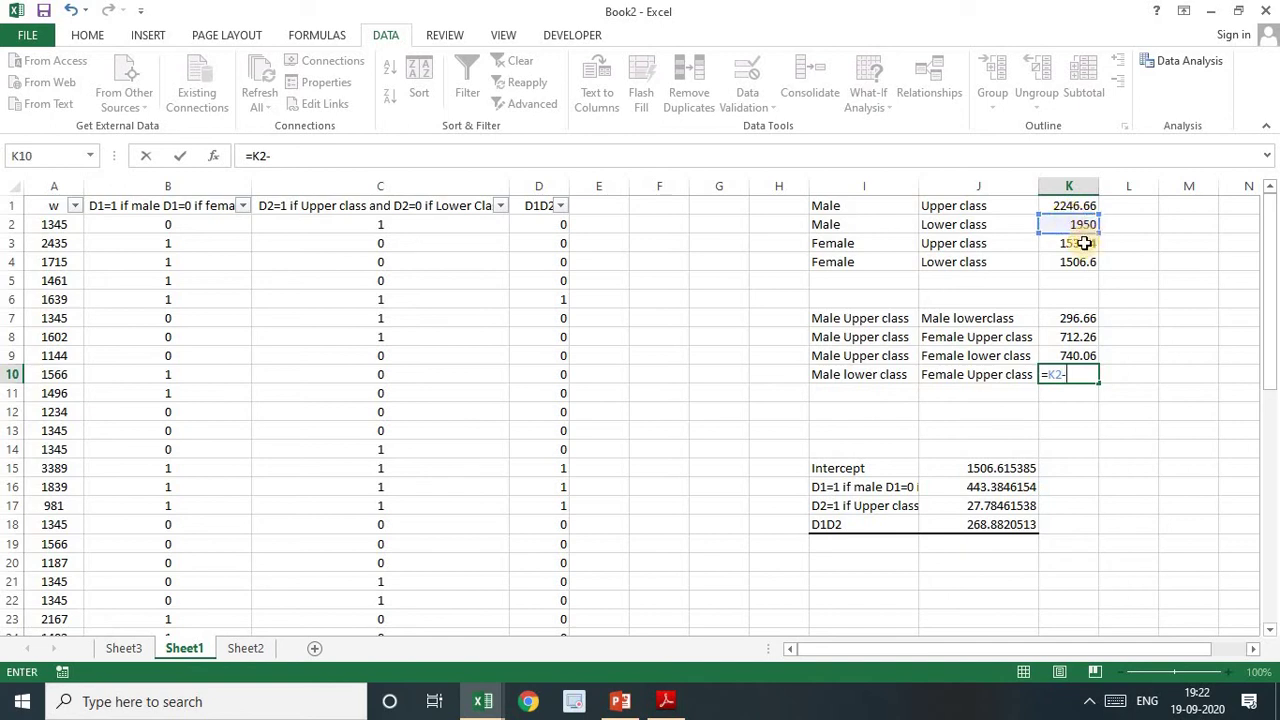
left_click(1084, 243)
key("Return")
key("Left")
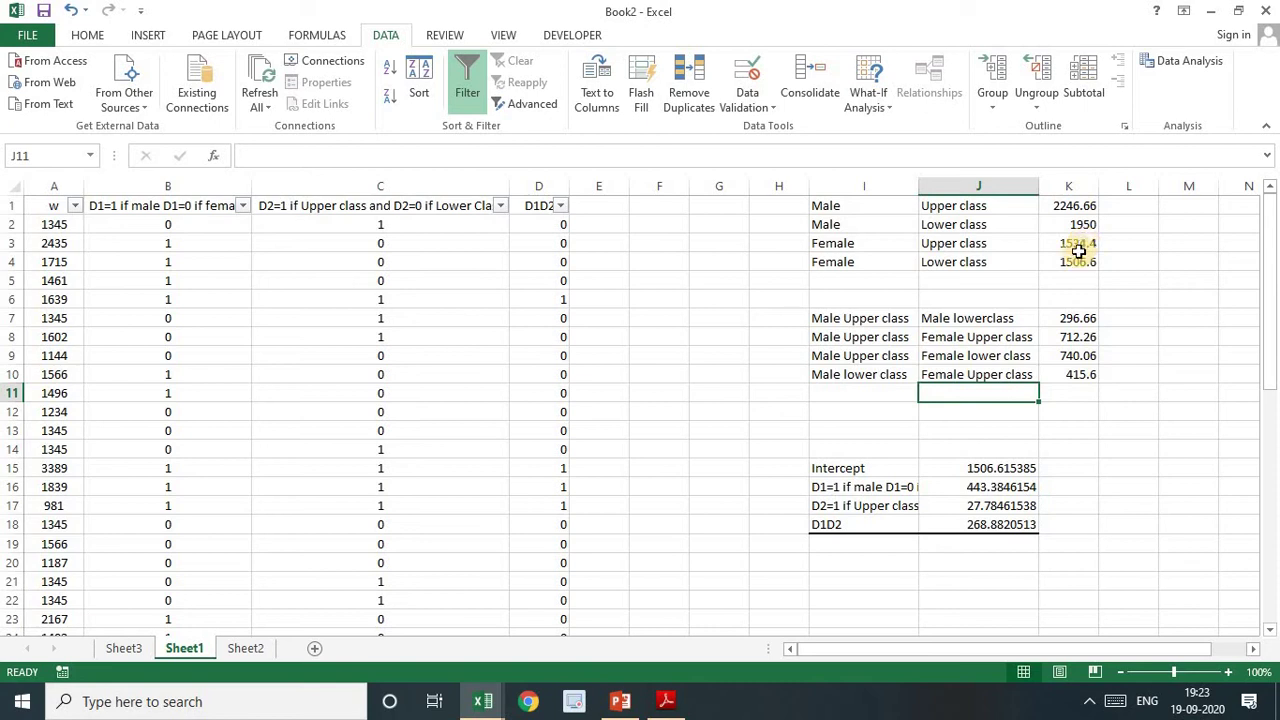
Label I11 as Male lower class and J11 as Female lower class
left_click(883, 391)
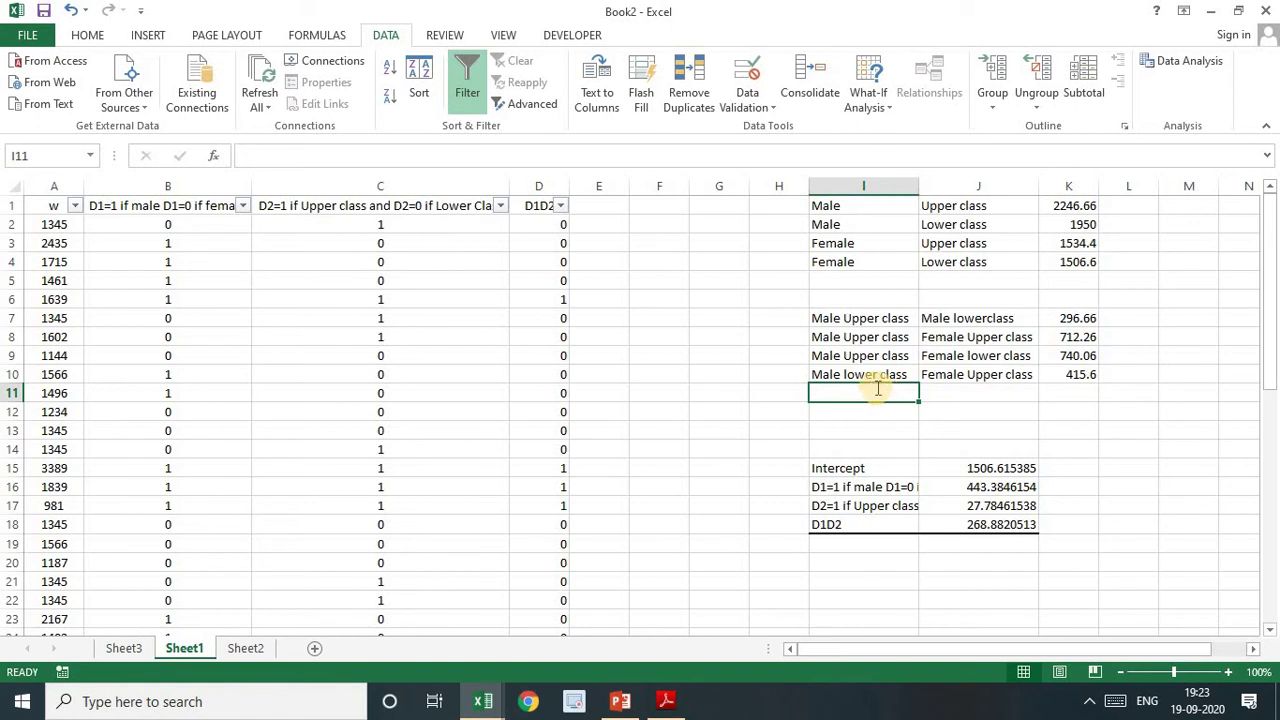
type("Mal")
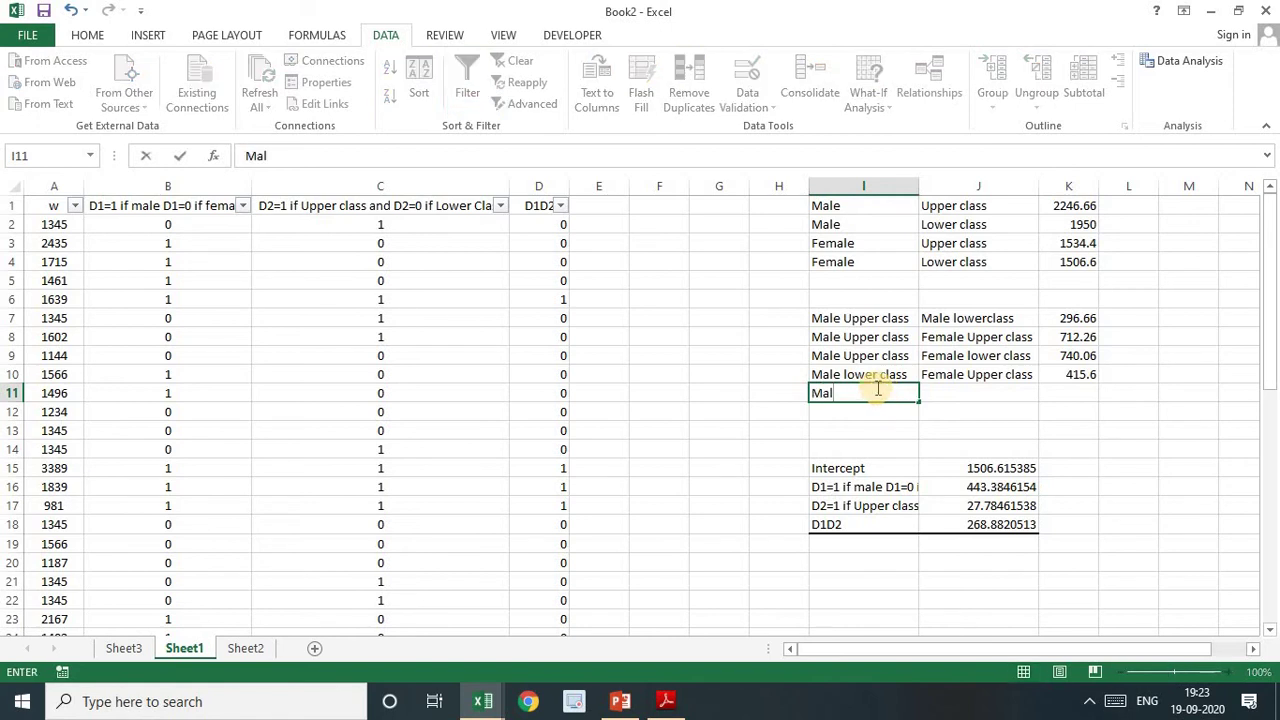
type("e lower class")
key("Tab")
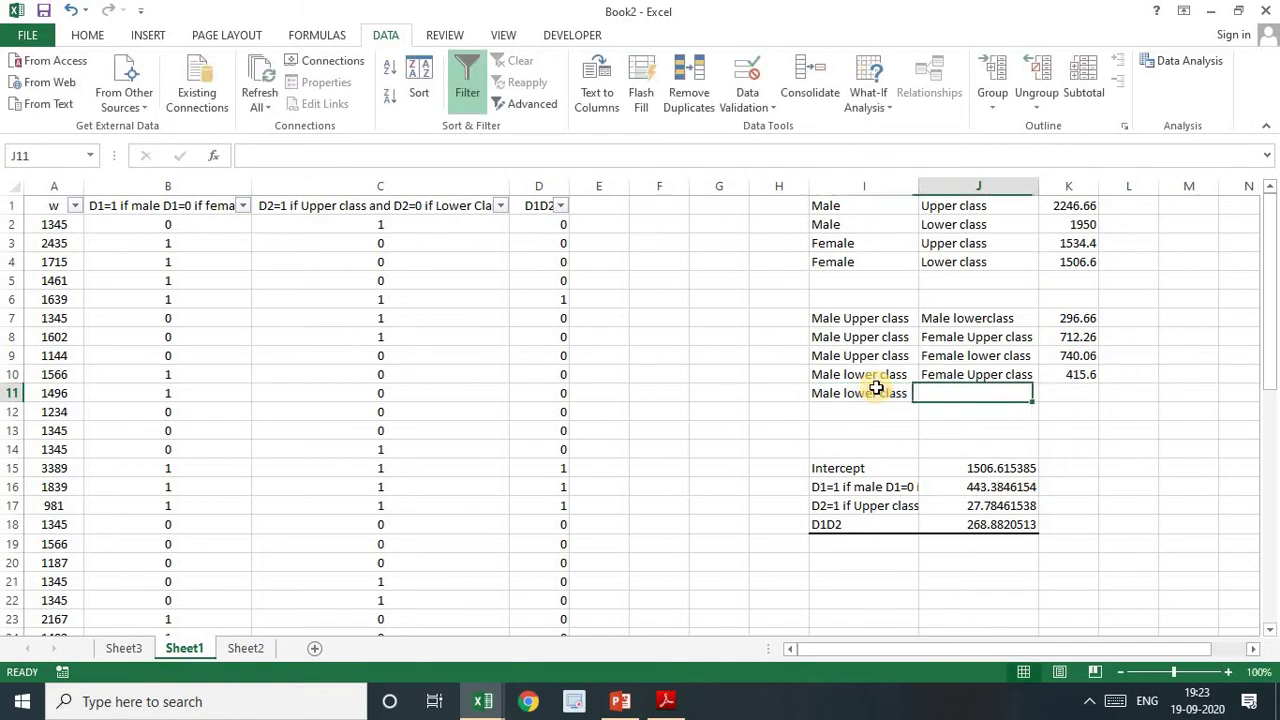
type("Fem")
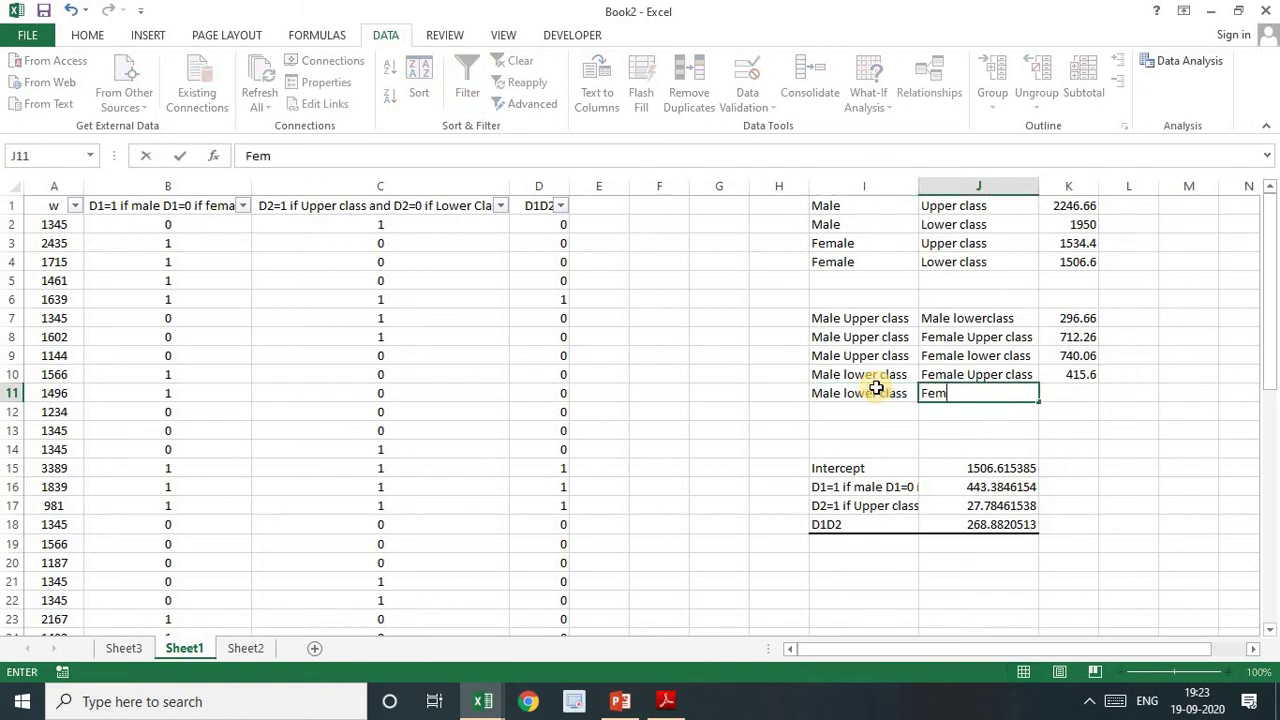
type("ale L")
key("Tab")
Calculate the difference between the male and female lower class averages in K11 with =K2-K4
type("=")
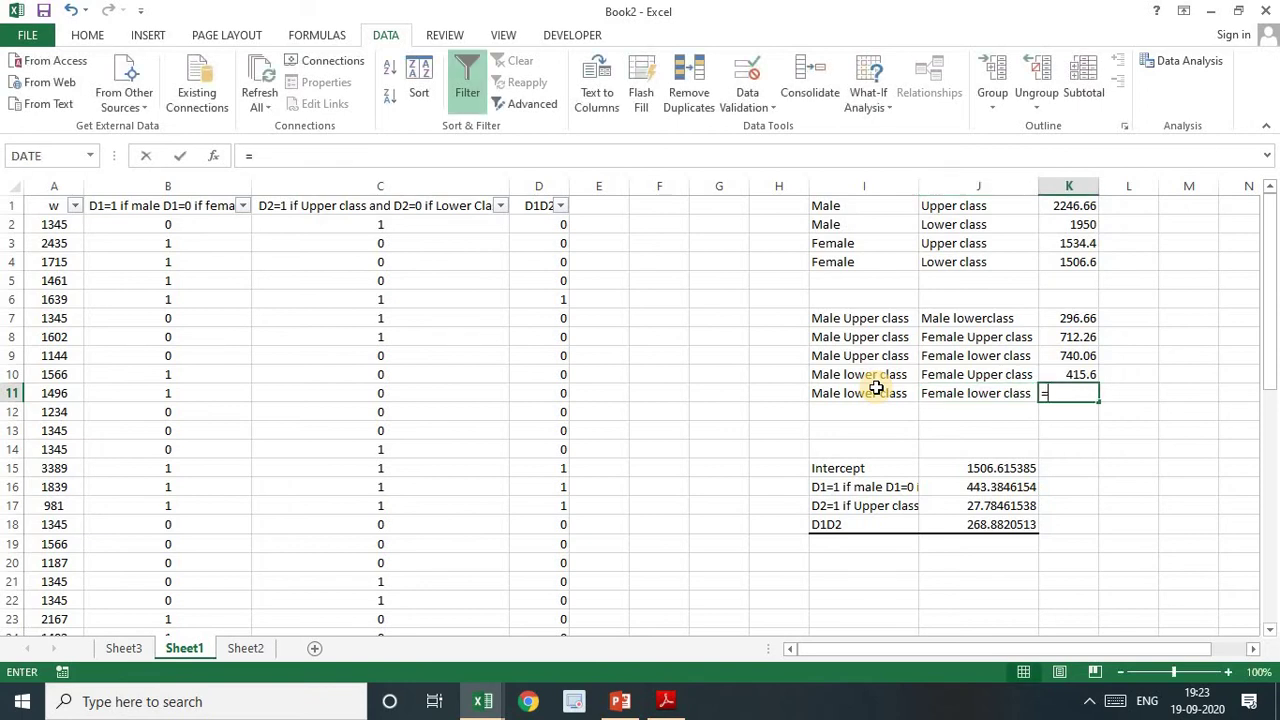
left_click(1081, 222)
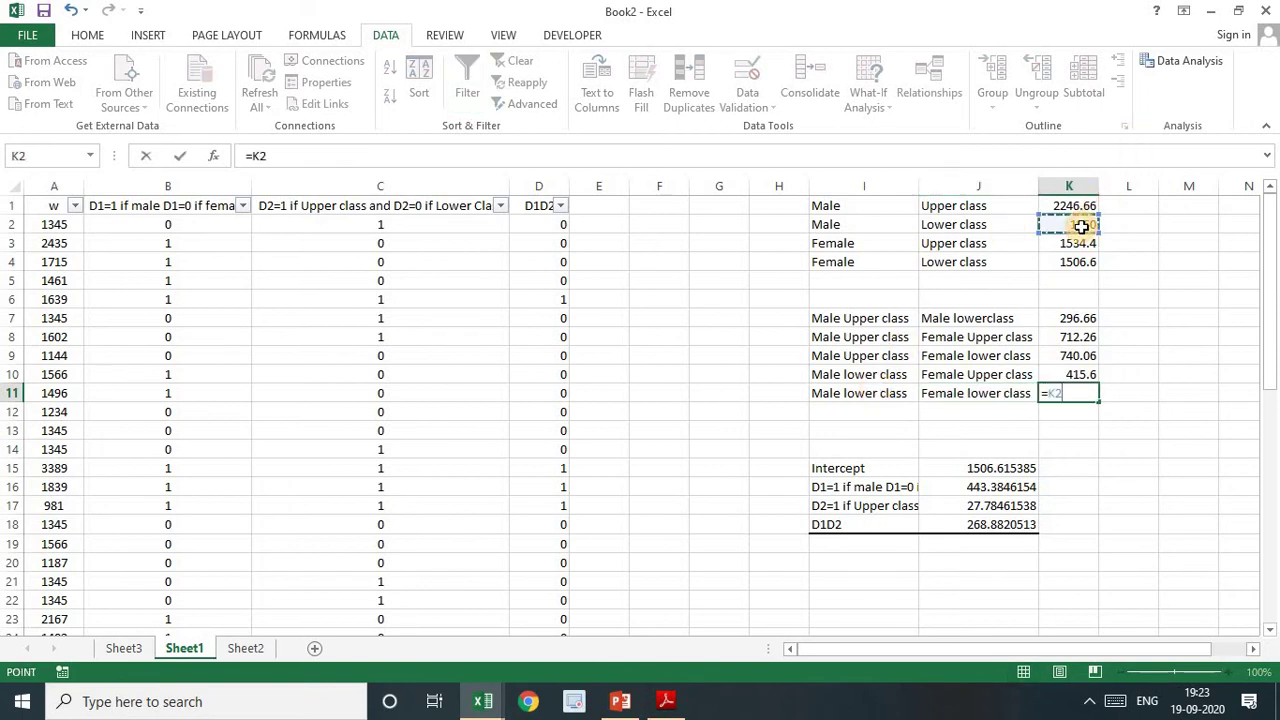
type("-")
left_click(1064, 264)
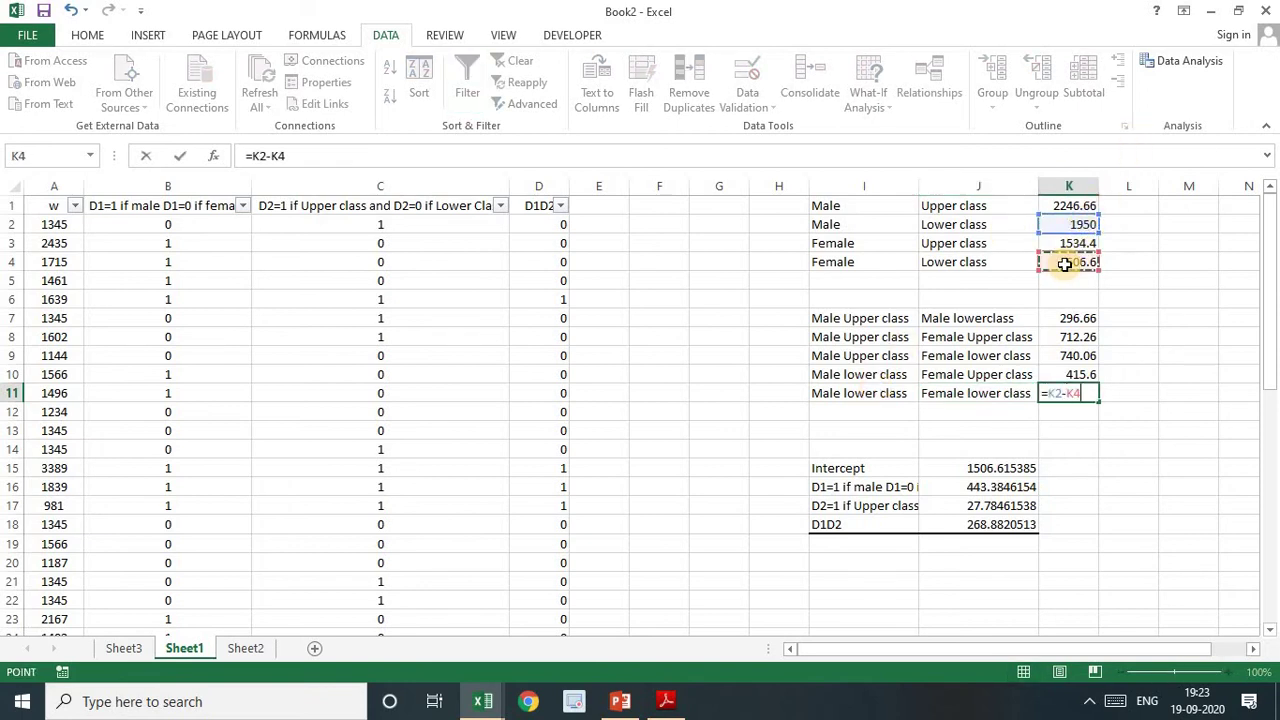
key("Return")
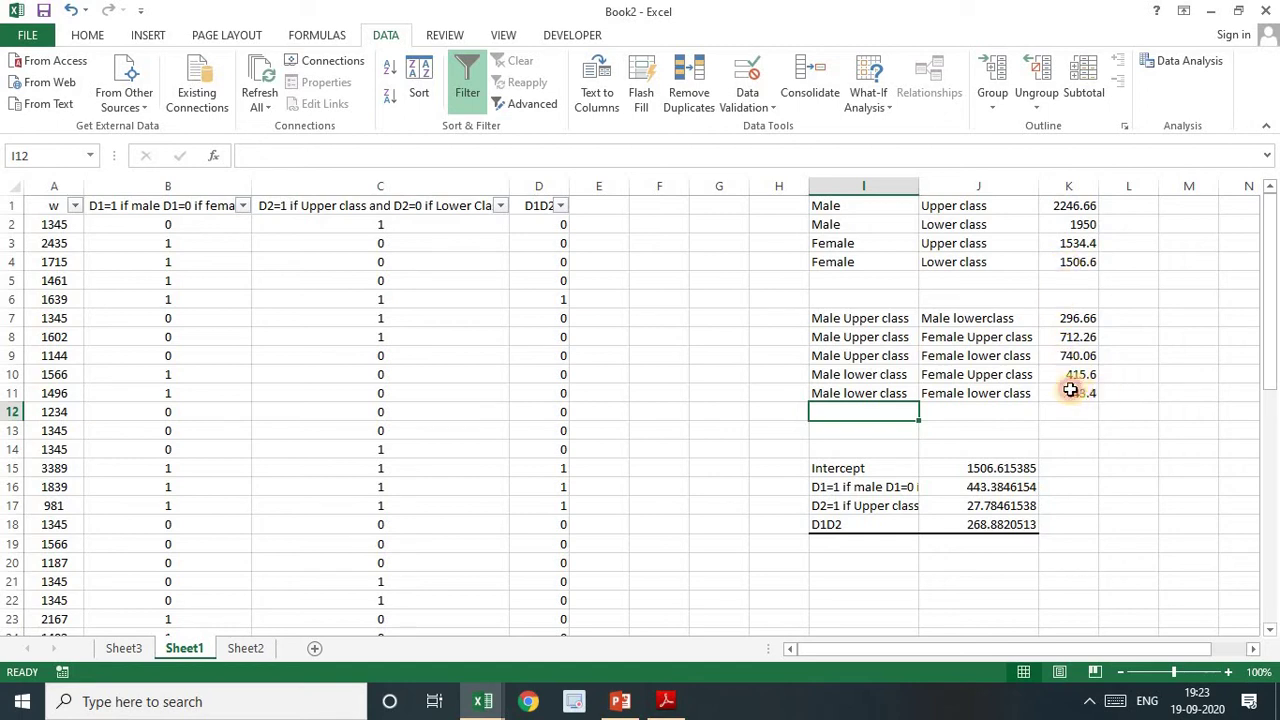
Highlight the male versus female lower class row I11:K11 and the D1 coefficient in J16 with yellow fill
left_click_drag(1076, 392, 855, 390)
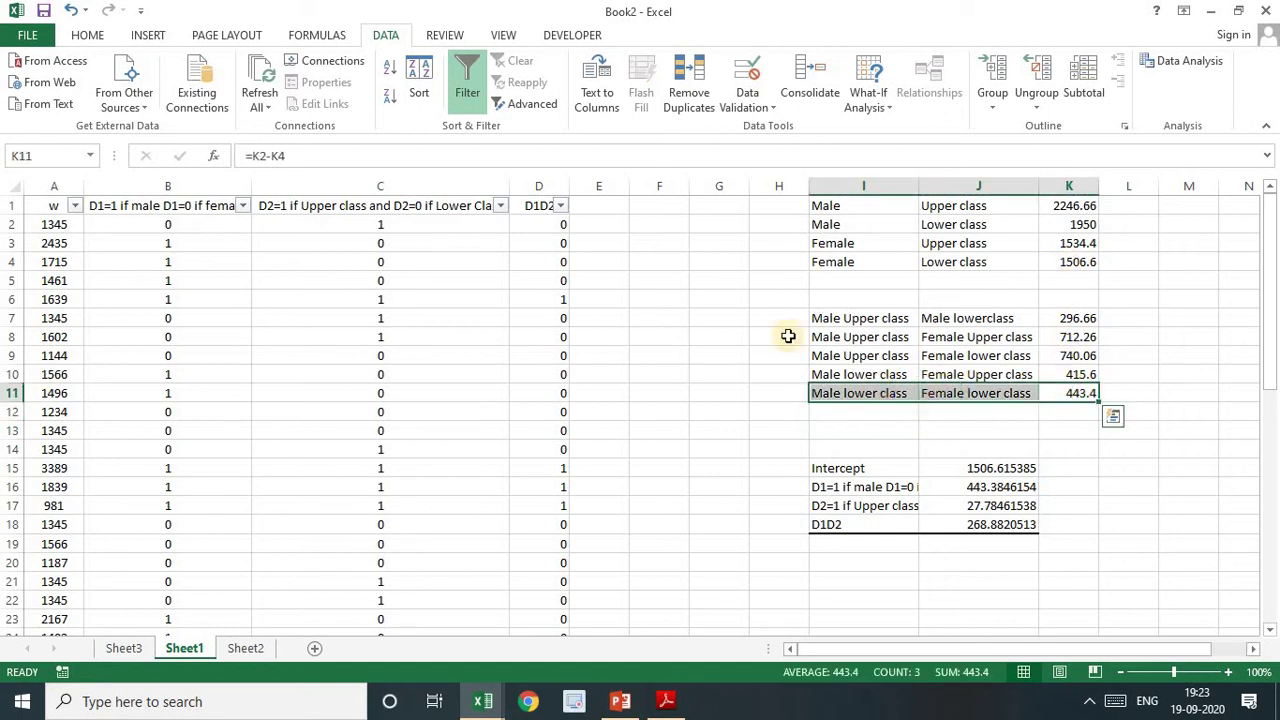
left_click(87, 35)
left_click(283, 96)
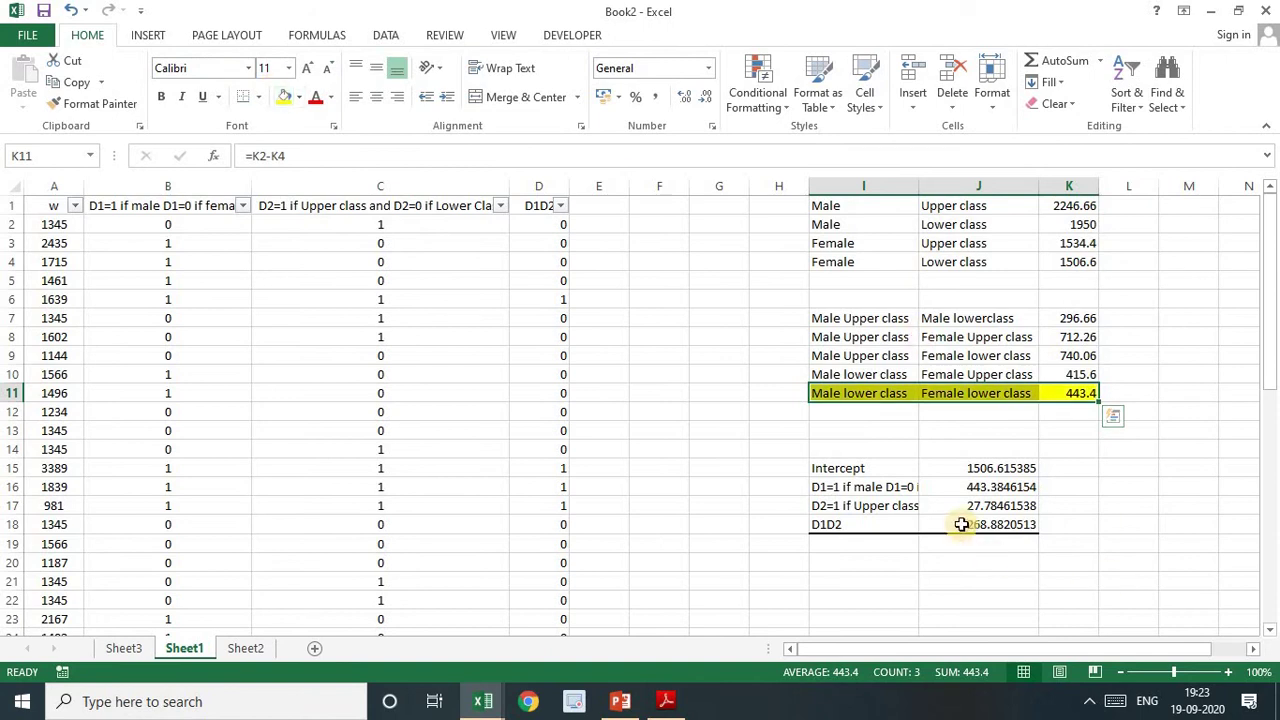
left_click(998, 487)
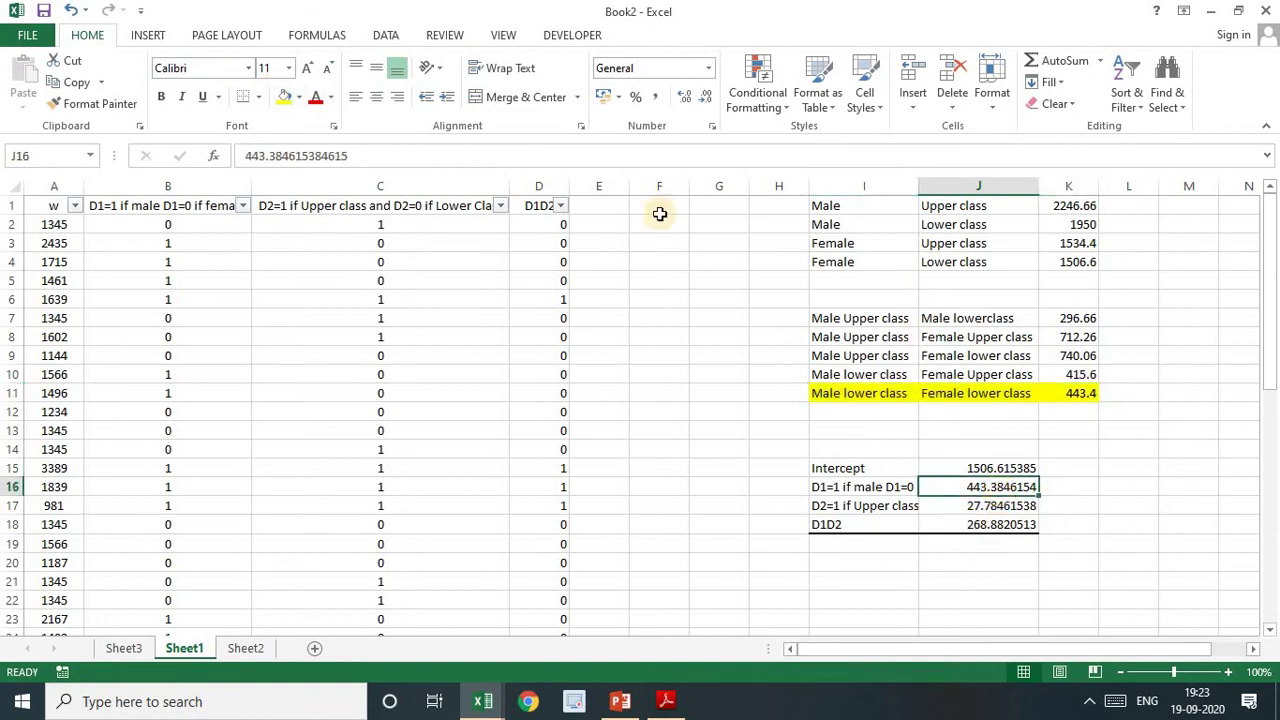
left_click(284, 96)
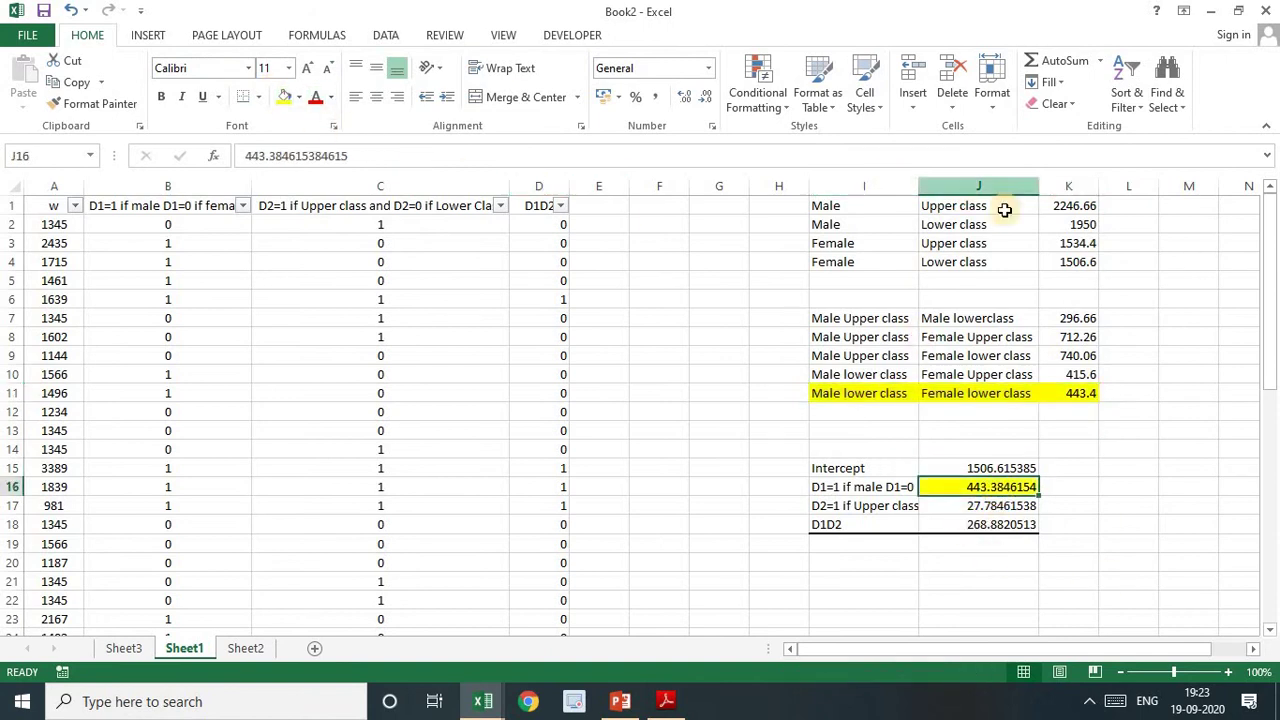
Highlight the female lower class average in K4 and the intercept coefficient in J15 with yellow fill
left_click(1087, 262)
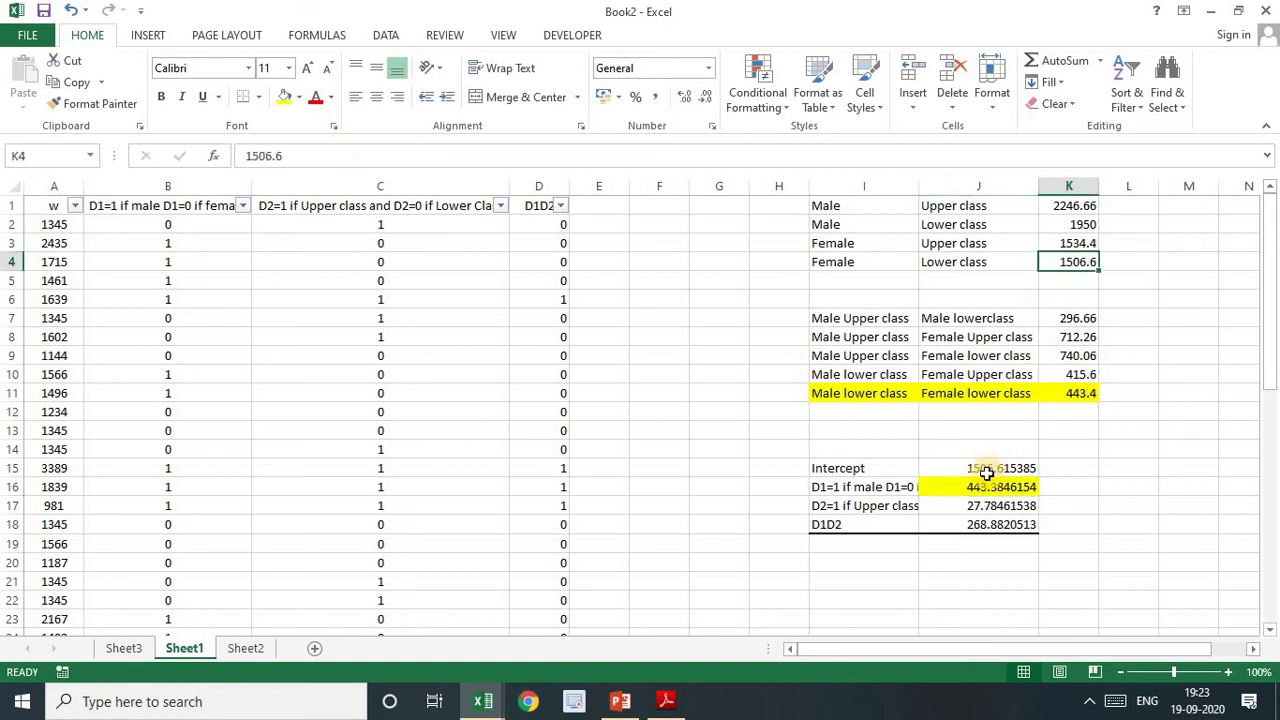
left_click(284, 96)
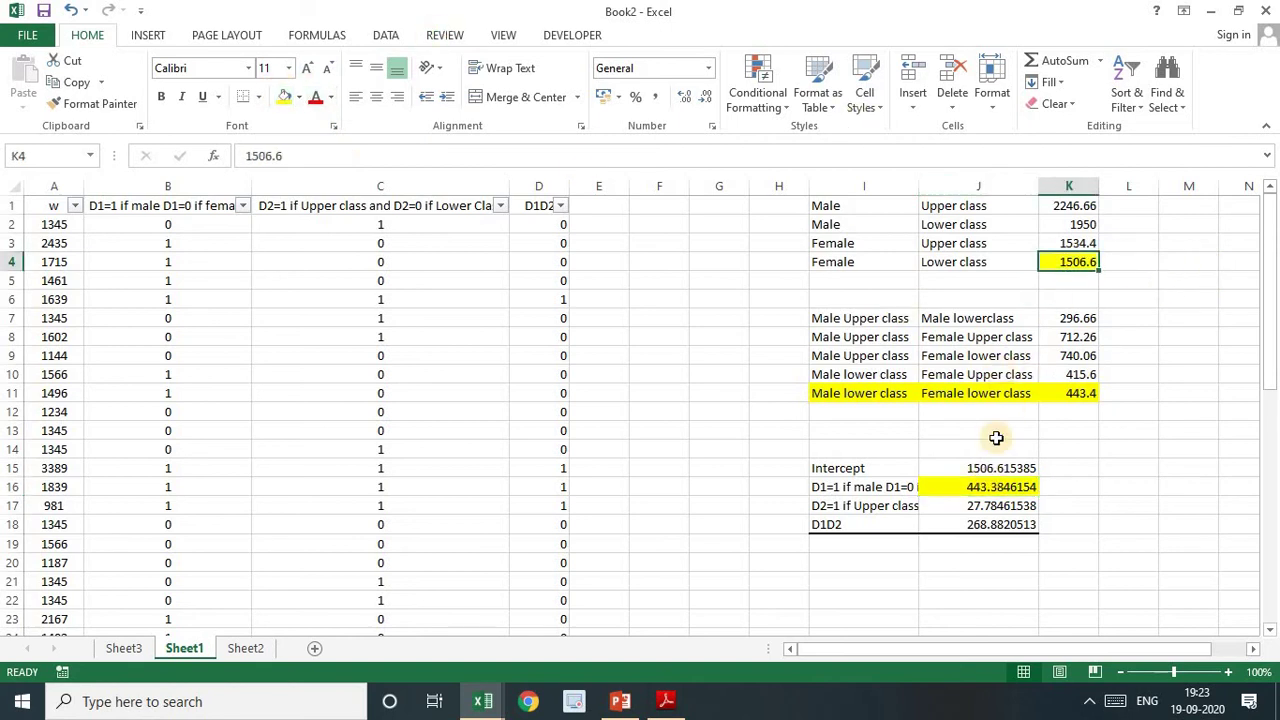
left_click(978, 468)
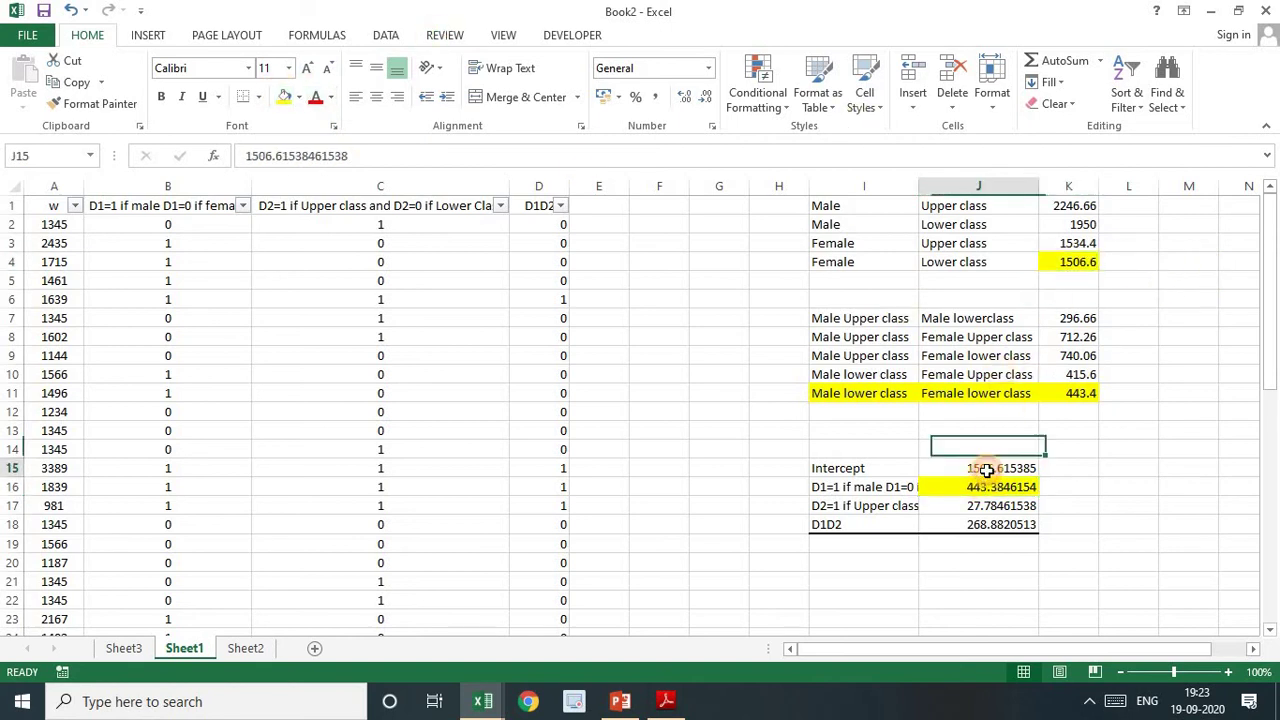
left_click(284, 97)
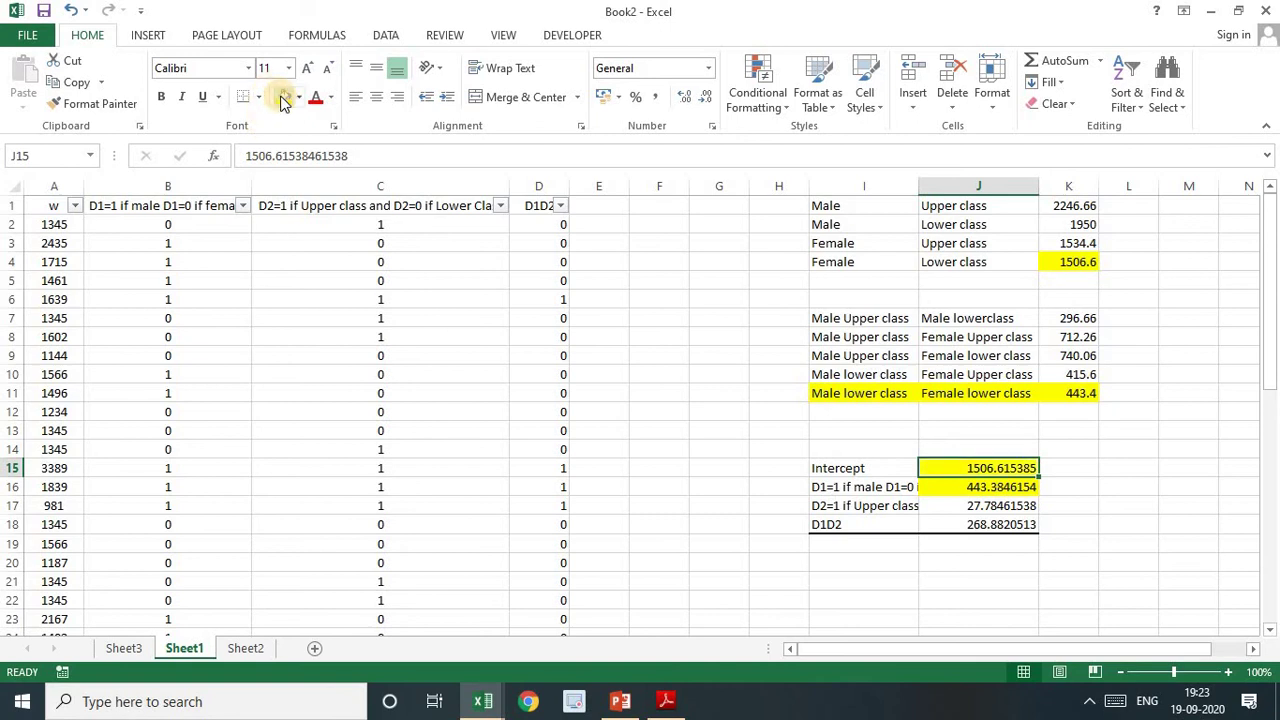
Label I12 as Female Upper class and J12 as Female lower class
left_click(840, 411)
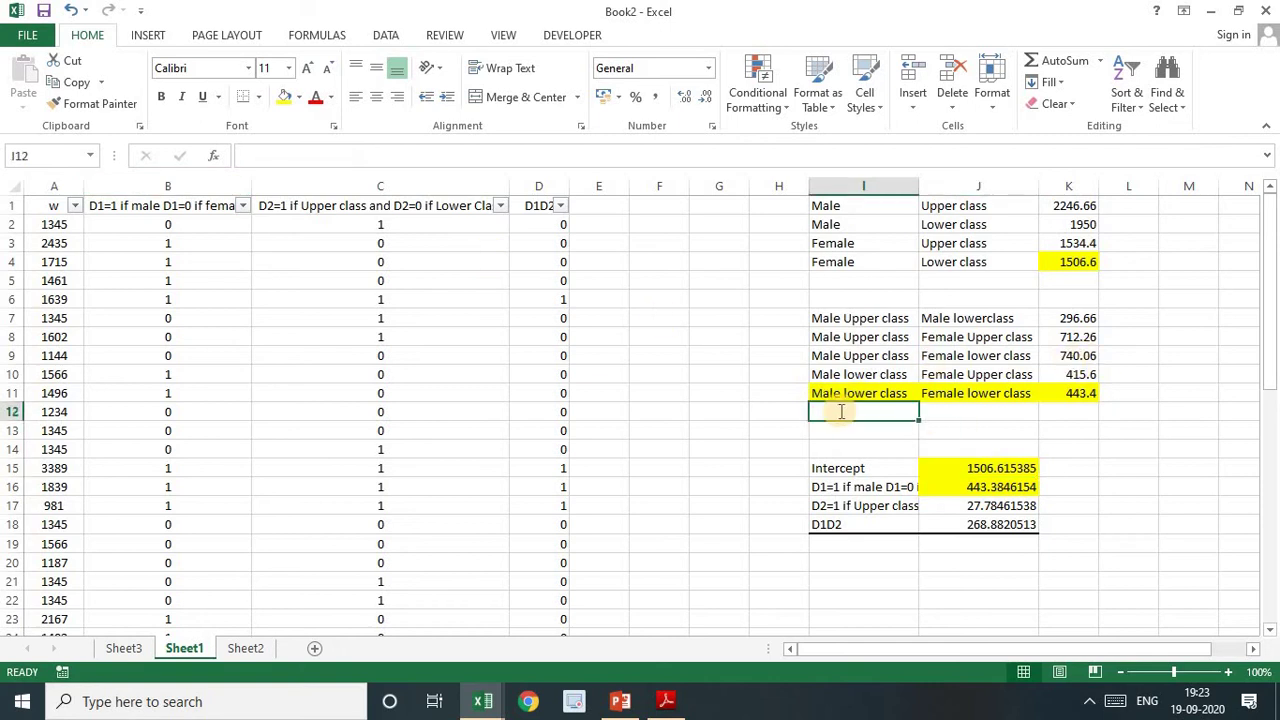
type("F")
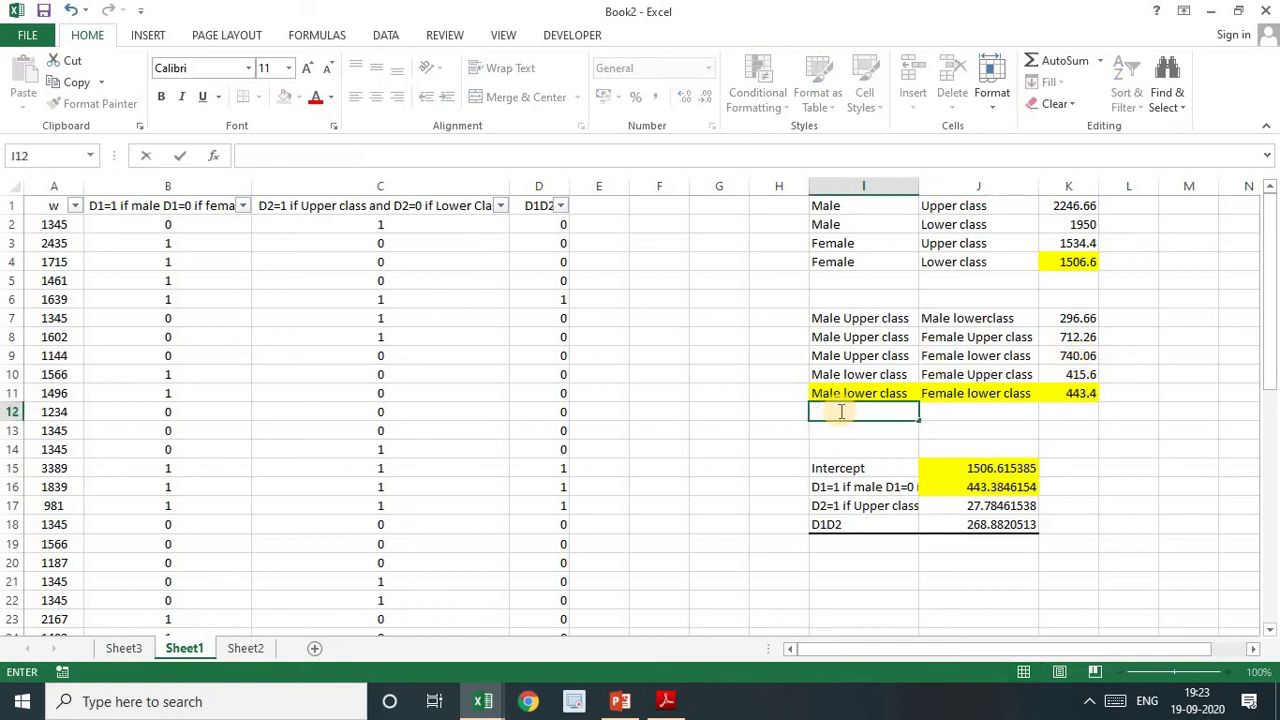
type("Female Upper cl")
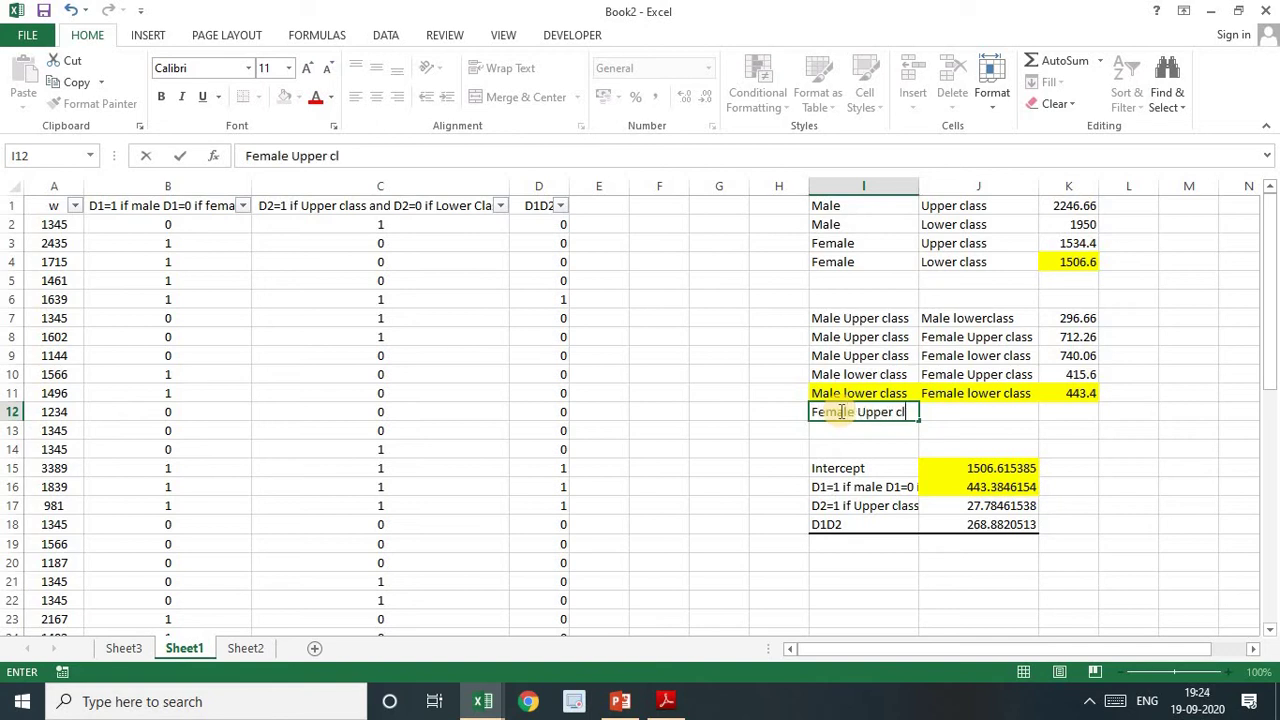
type("ass")
key("Tab")
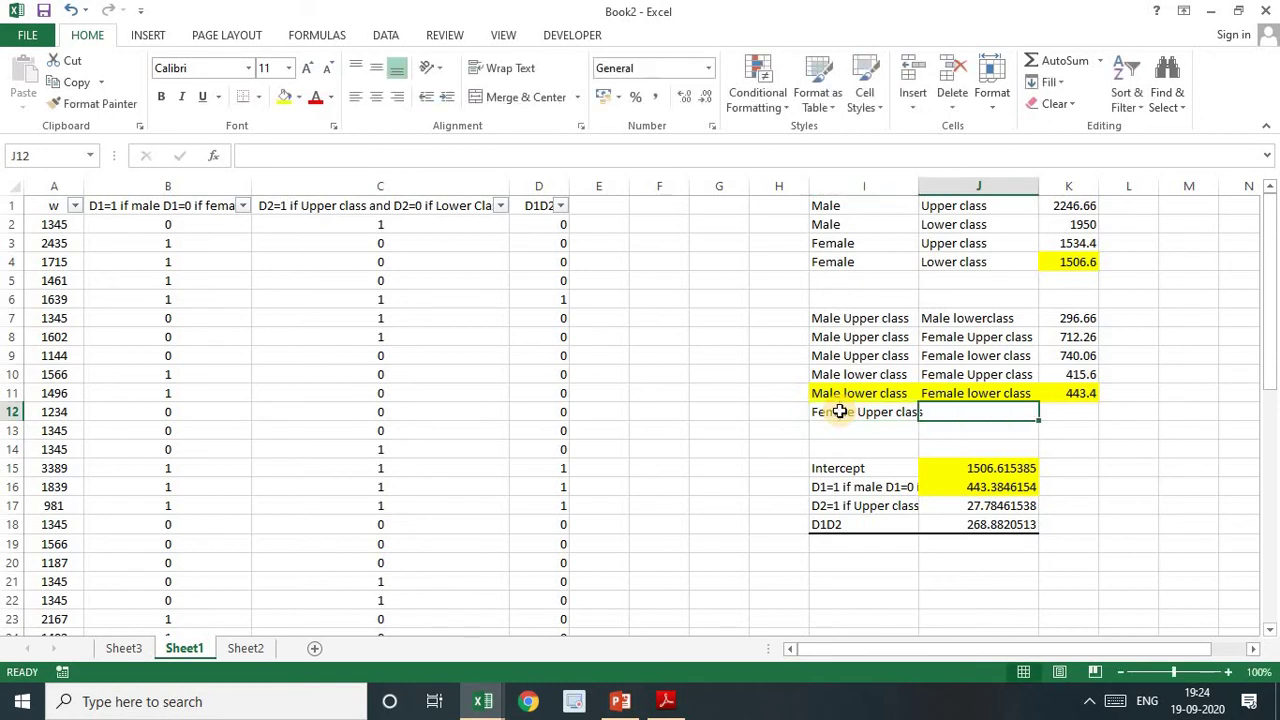
type("Fema")
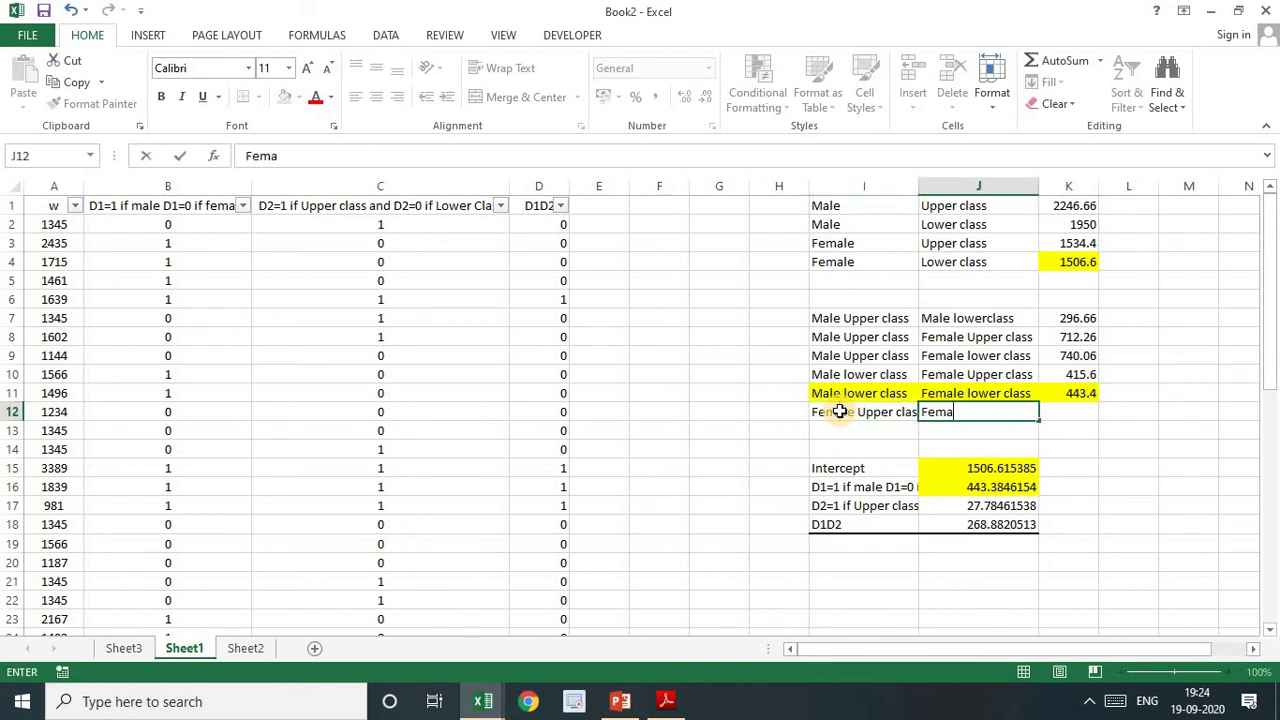
type("le Low")
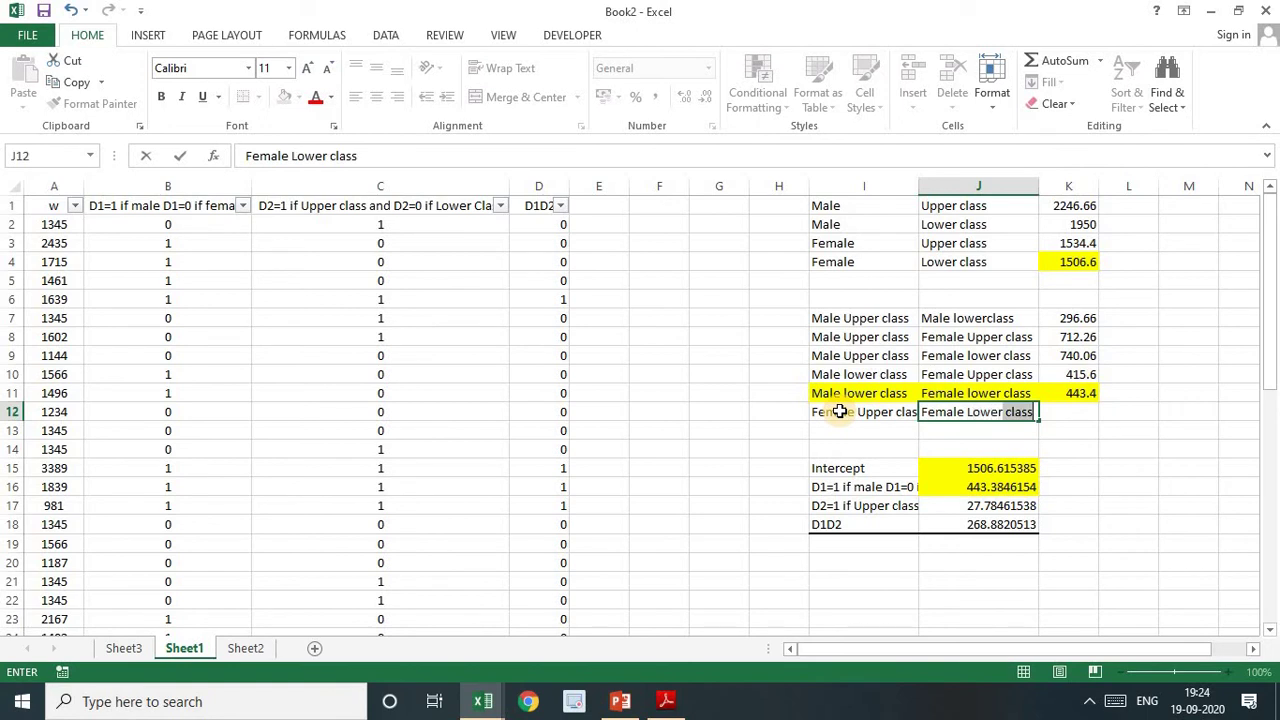
type("er")
key("Tab")
Calculate the difference between the female upper and lower class averages in K12 with =K3-K4
type("=")
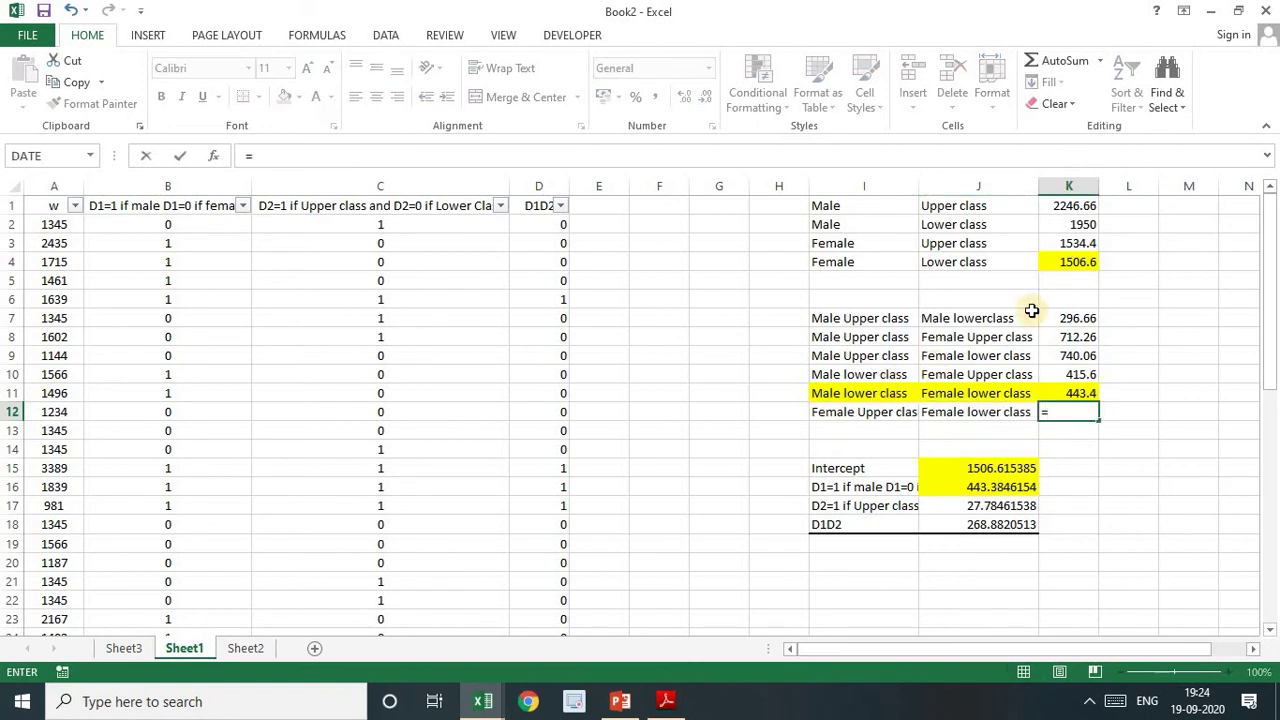
left_click(1086, 246)
type("-")
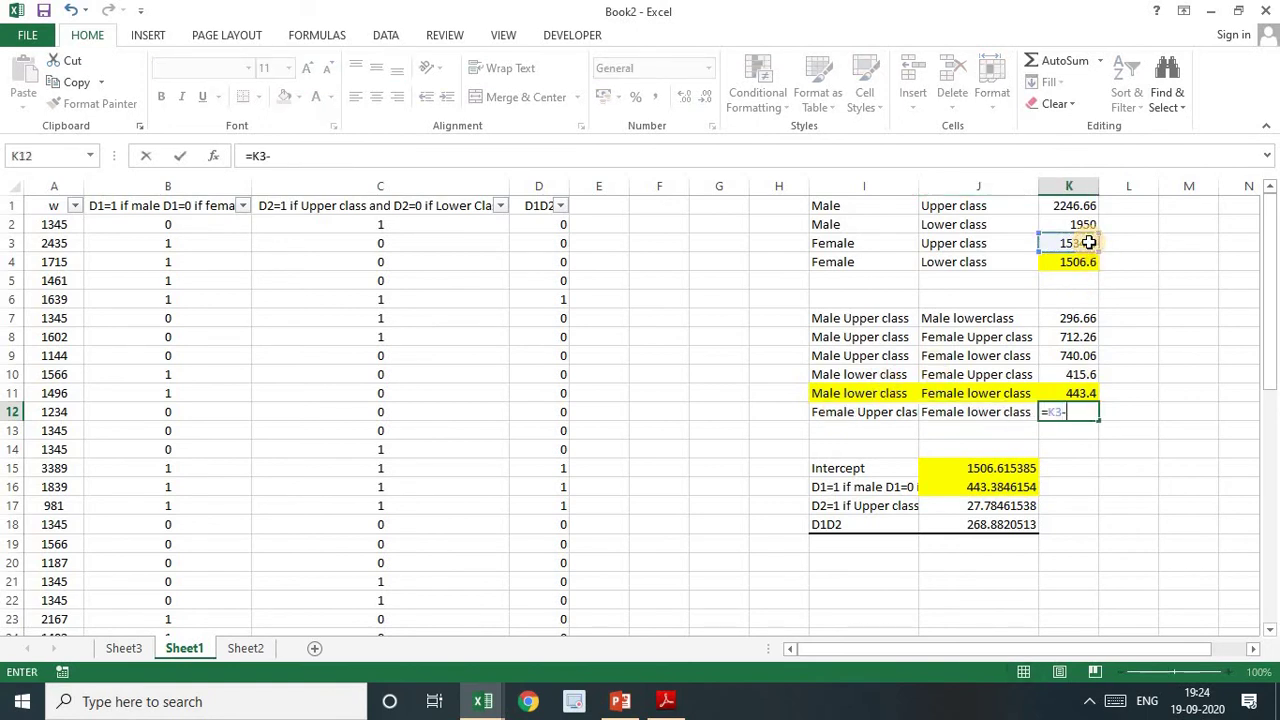
left_click(1079, 259)
key("Return")
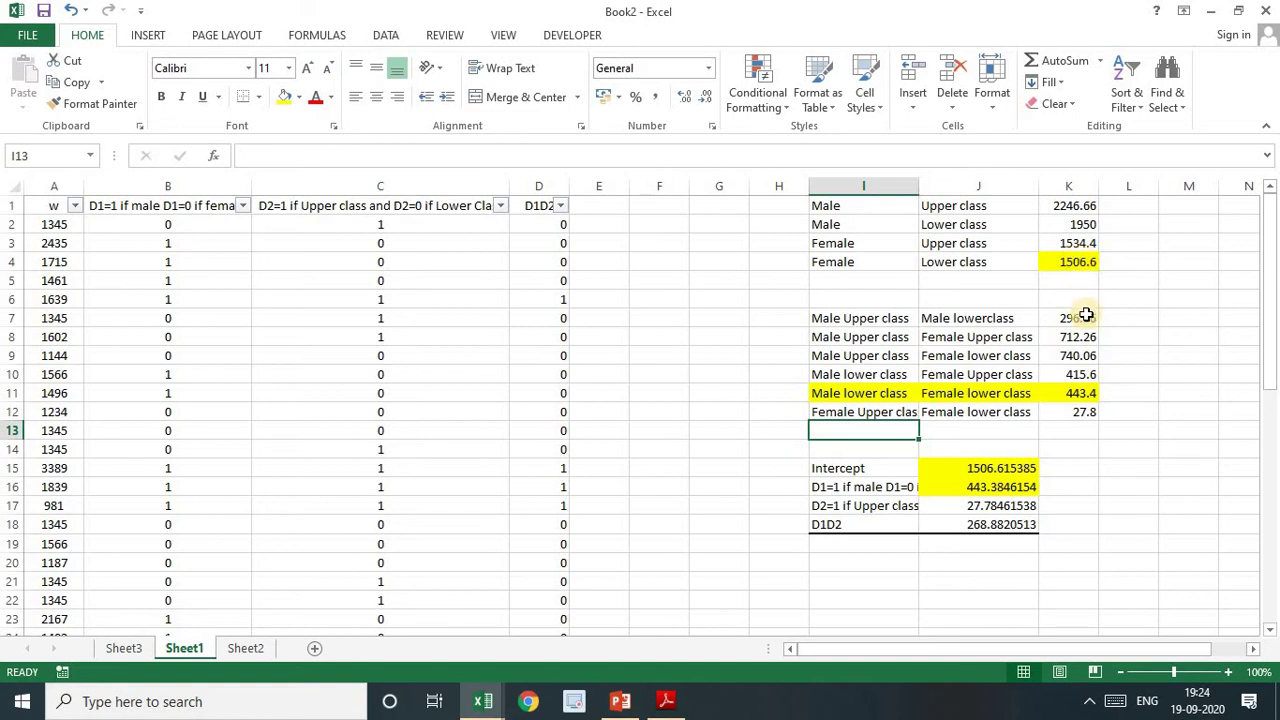
Highlight the female upper versus lower class row I12:K12 and the D2 coefficient in J17 with yellow fill
left_click_drag(838, 414, 1076, 412)
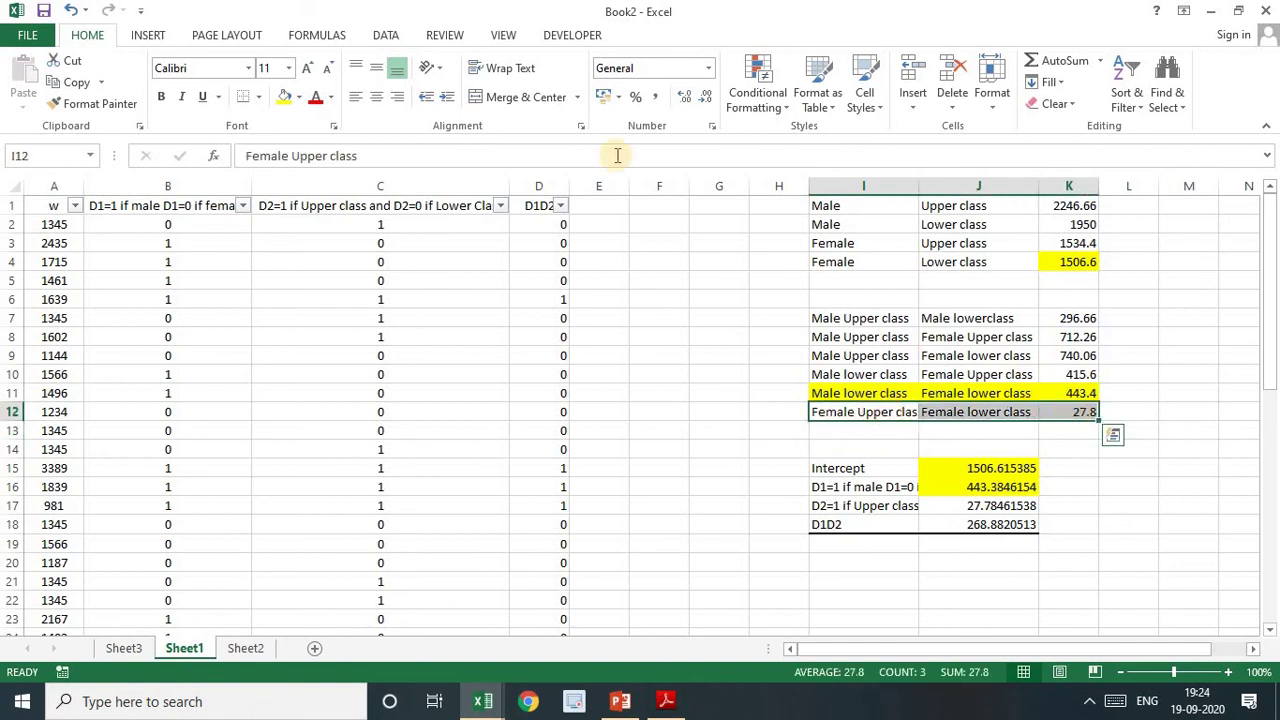
left_click(284, 96)
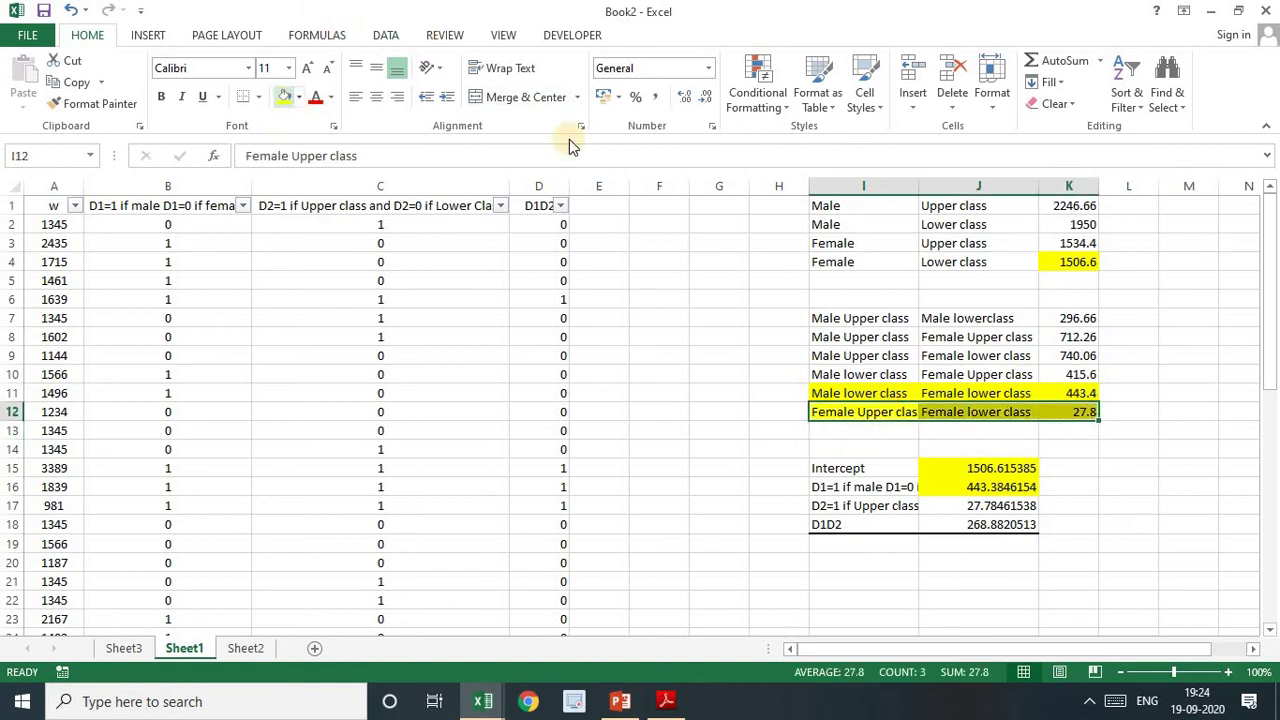
left_click(1000, 506)
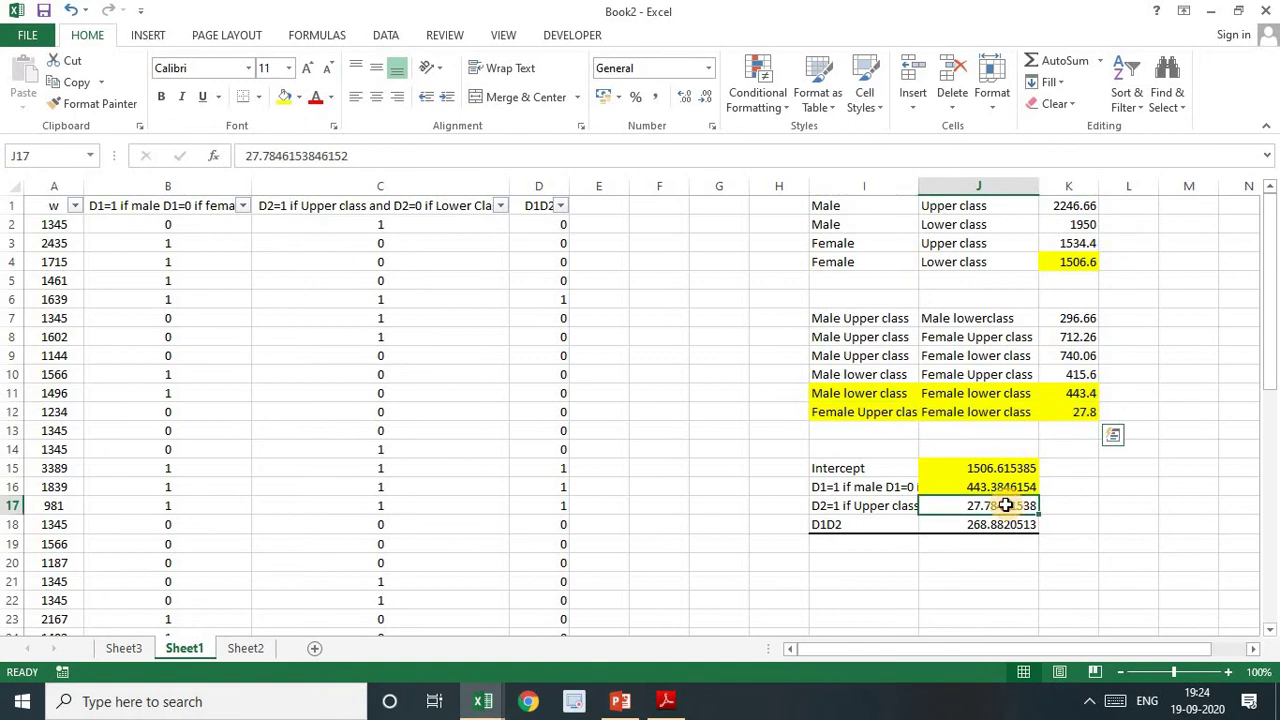
left_click(284, 96)
Label the four regression coefficients b0, b1, b2 and b3 in H15:H18, beside their names
left_click(873, 468)
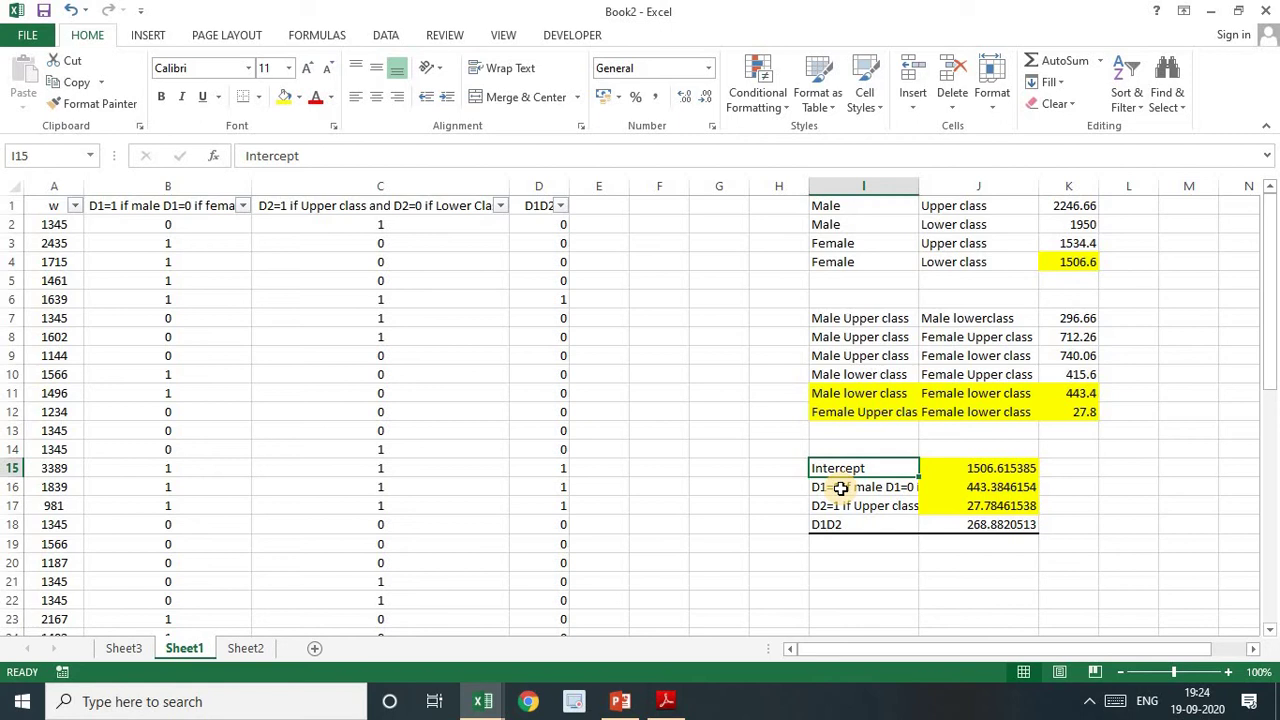
left_click(768, 466)
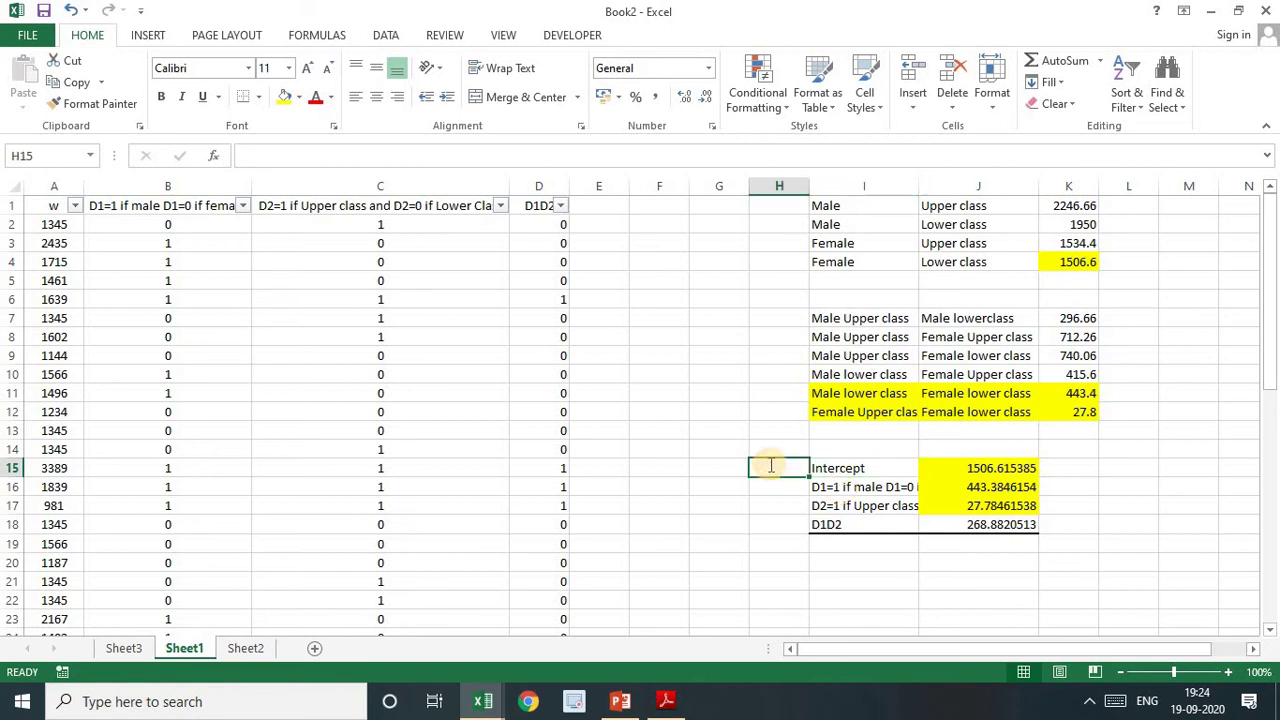
type("b0")
key("Return")
type("b1")
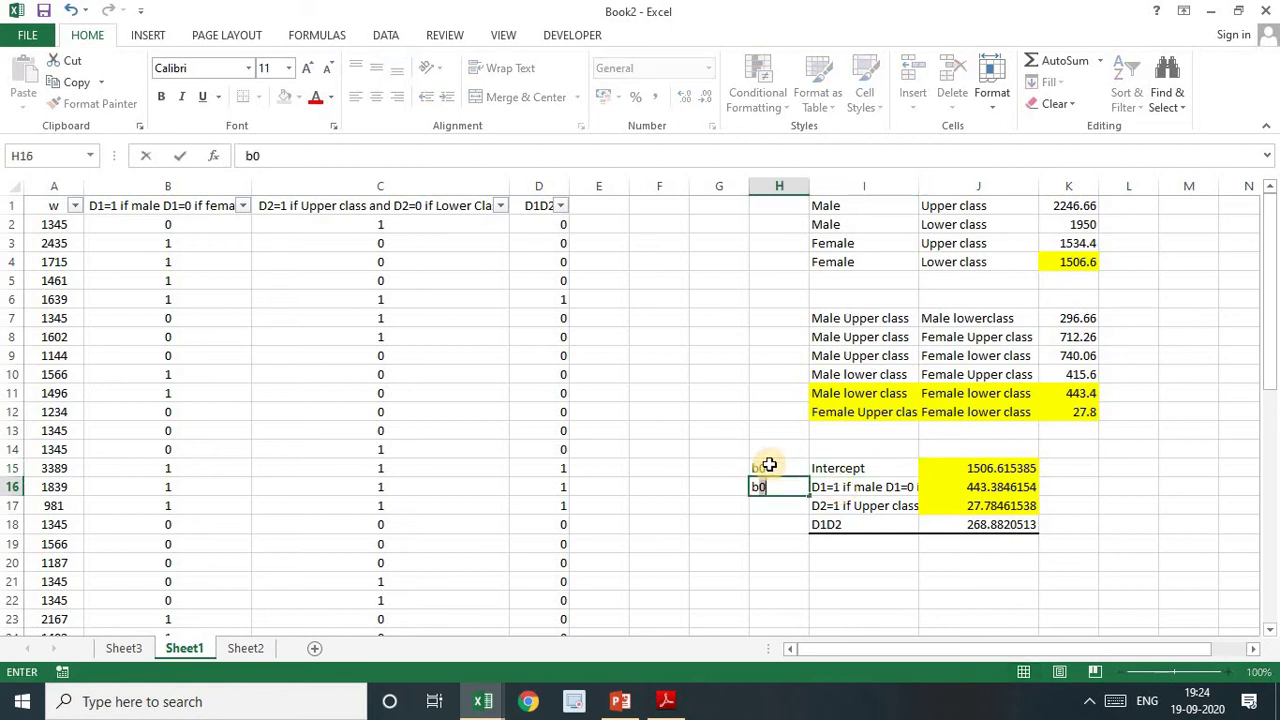
key("Return")
type("b2")
key("Return")
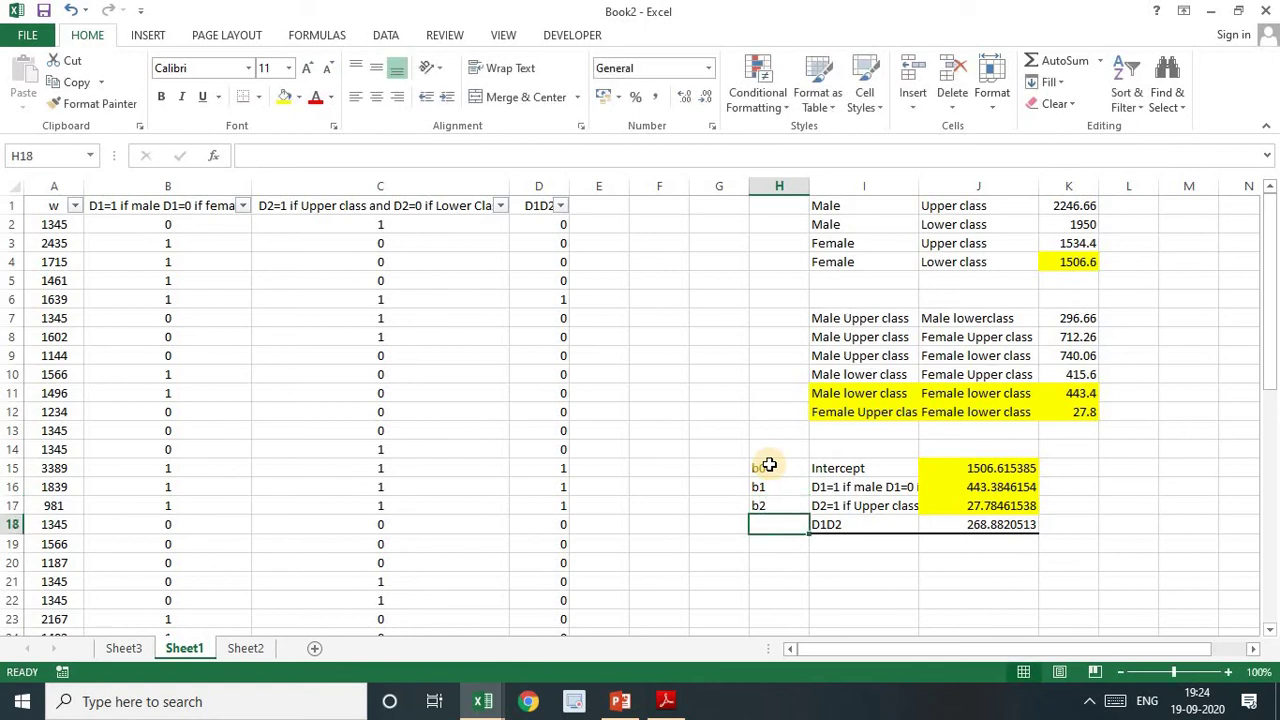
type("b3")
key("Return")
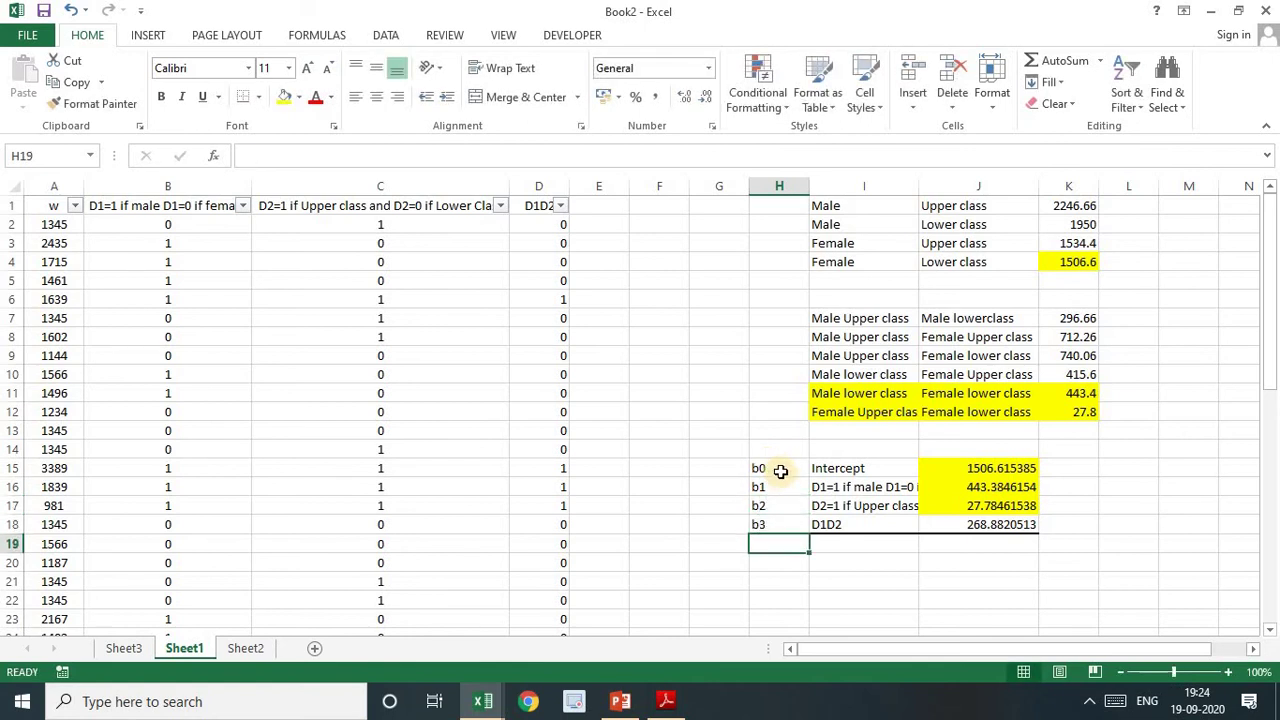
Enter the dummy code 0,0 in G15 beside the b0 intercept label
left_click(763, 466)
left_click(717, 463)
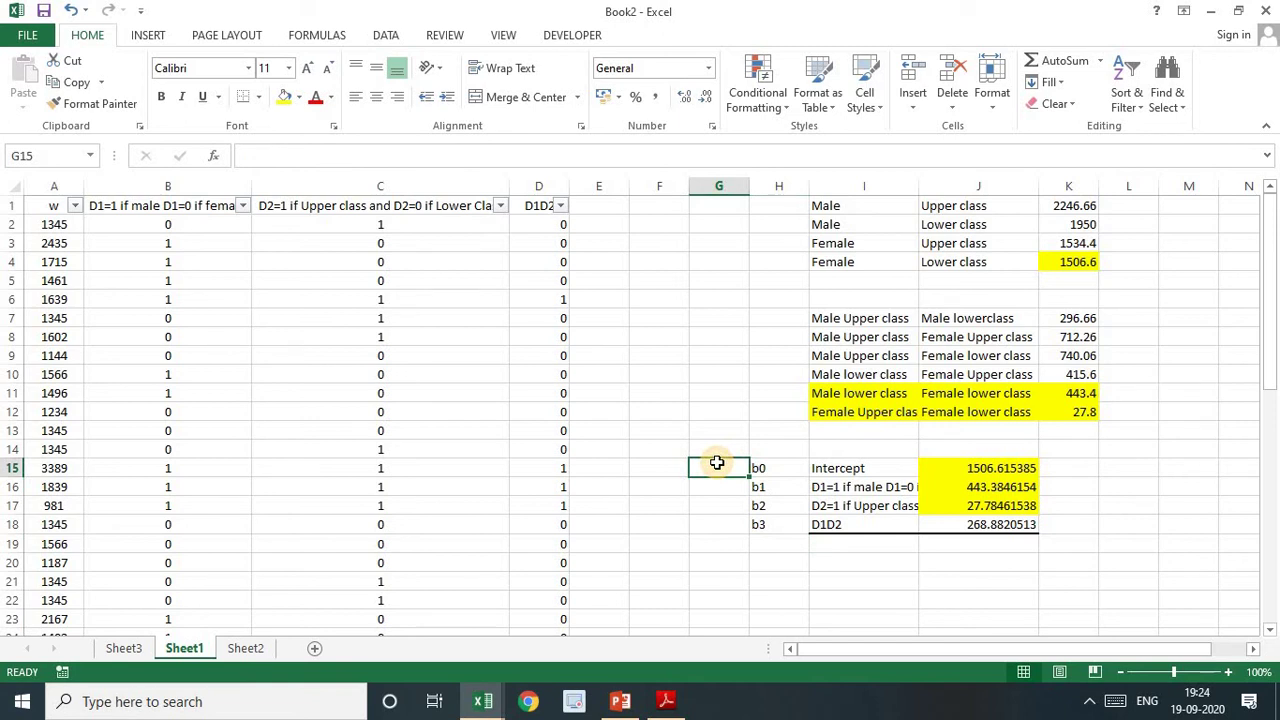
type("0,")
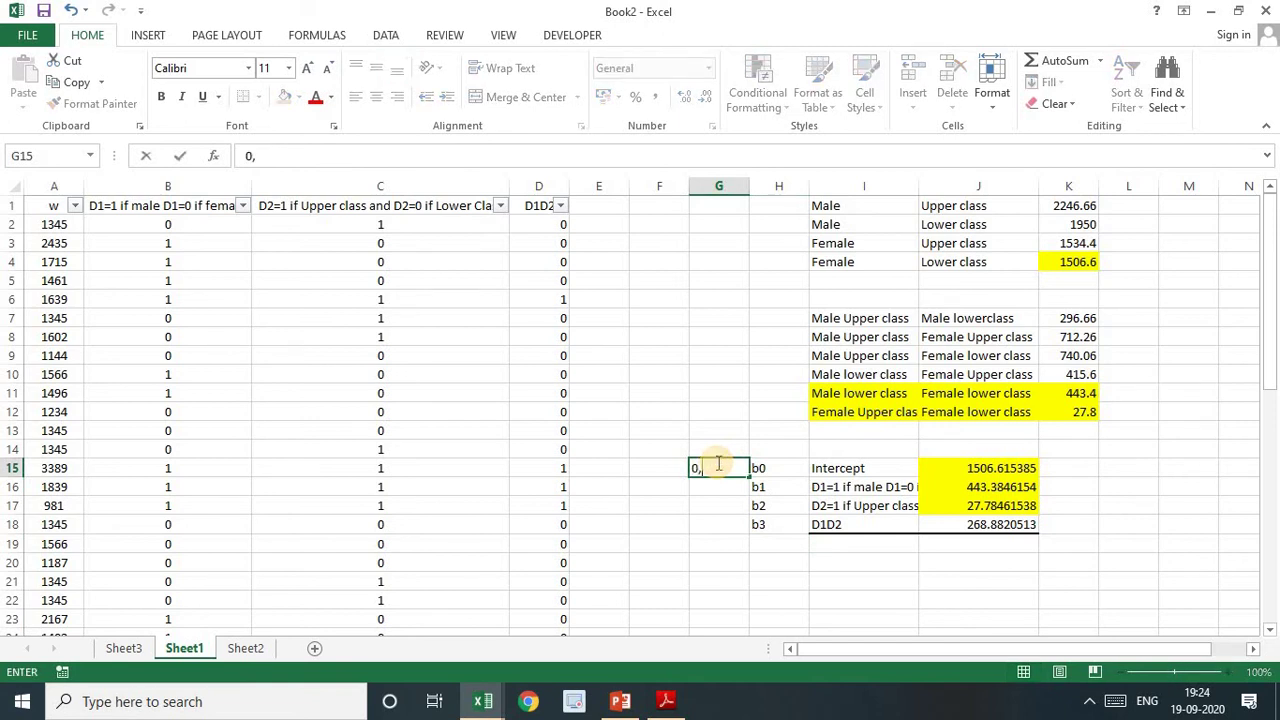
type("0")
key("Return")
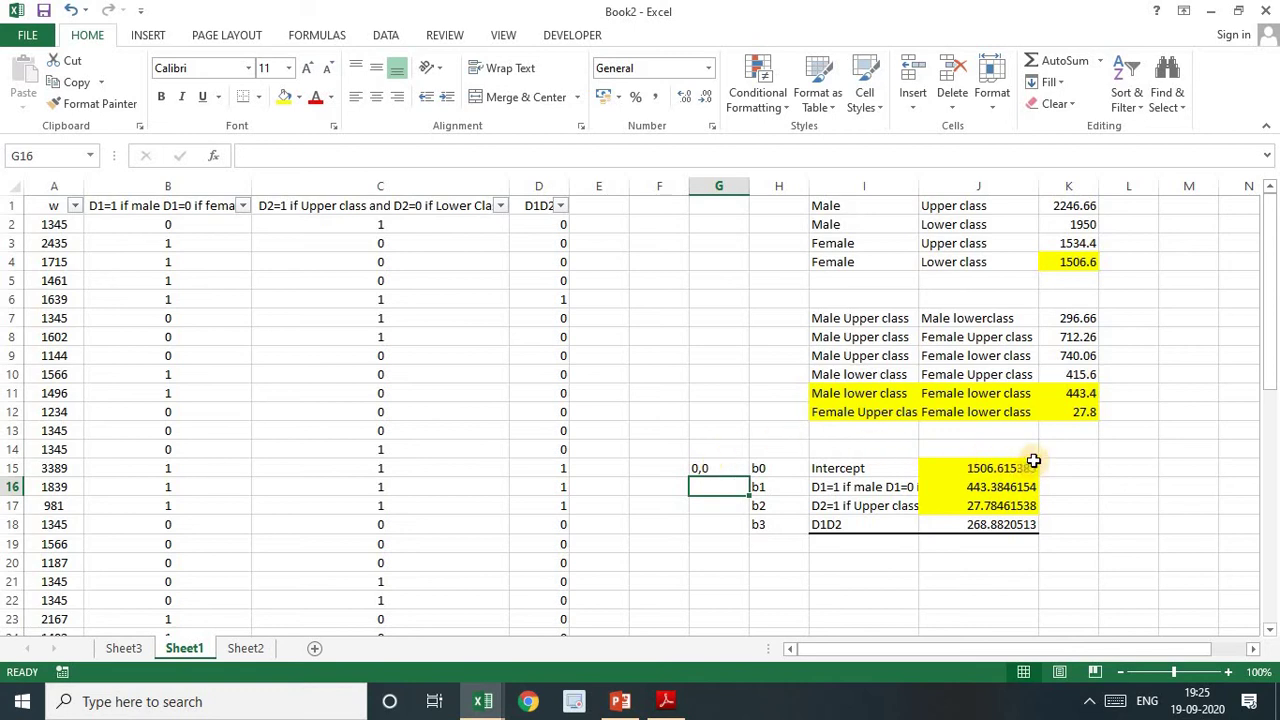
Highlight the Female and Lower class labels in I4:J4 with yellow fill
left_click_drag(858, 261, 980, 262)
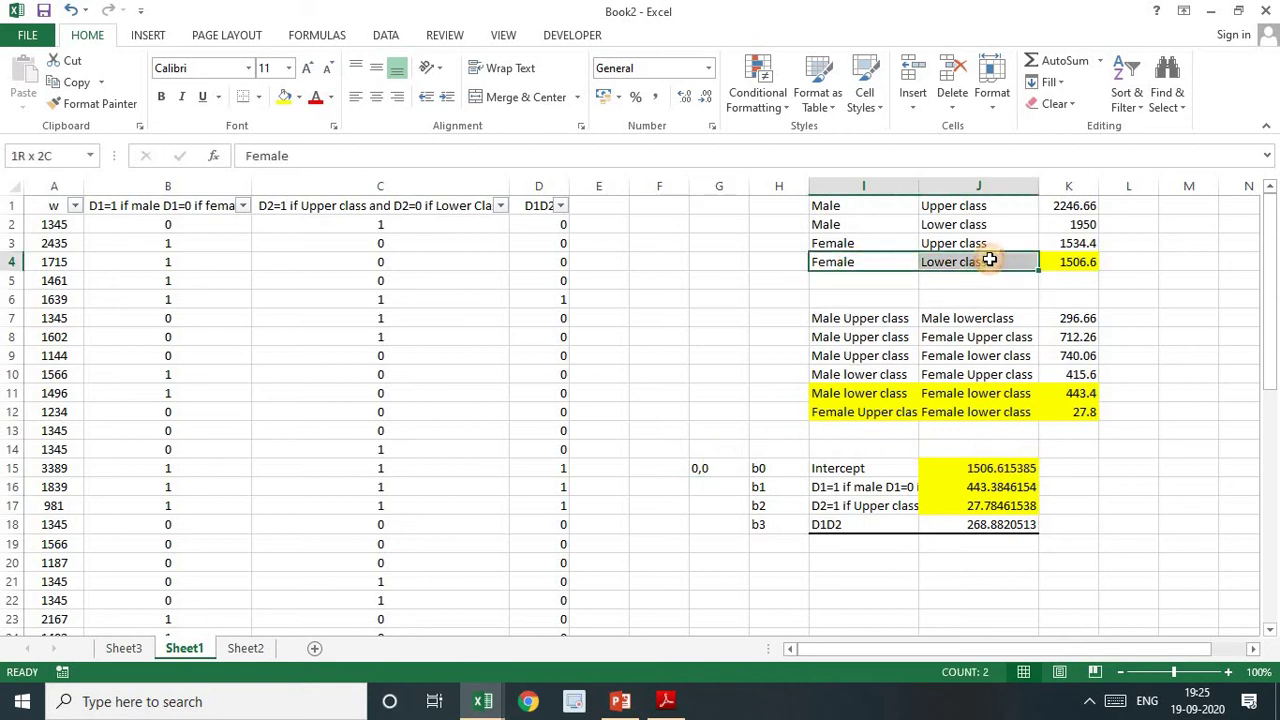
right_click(286, 101)
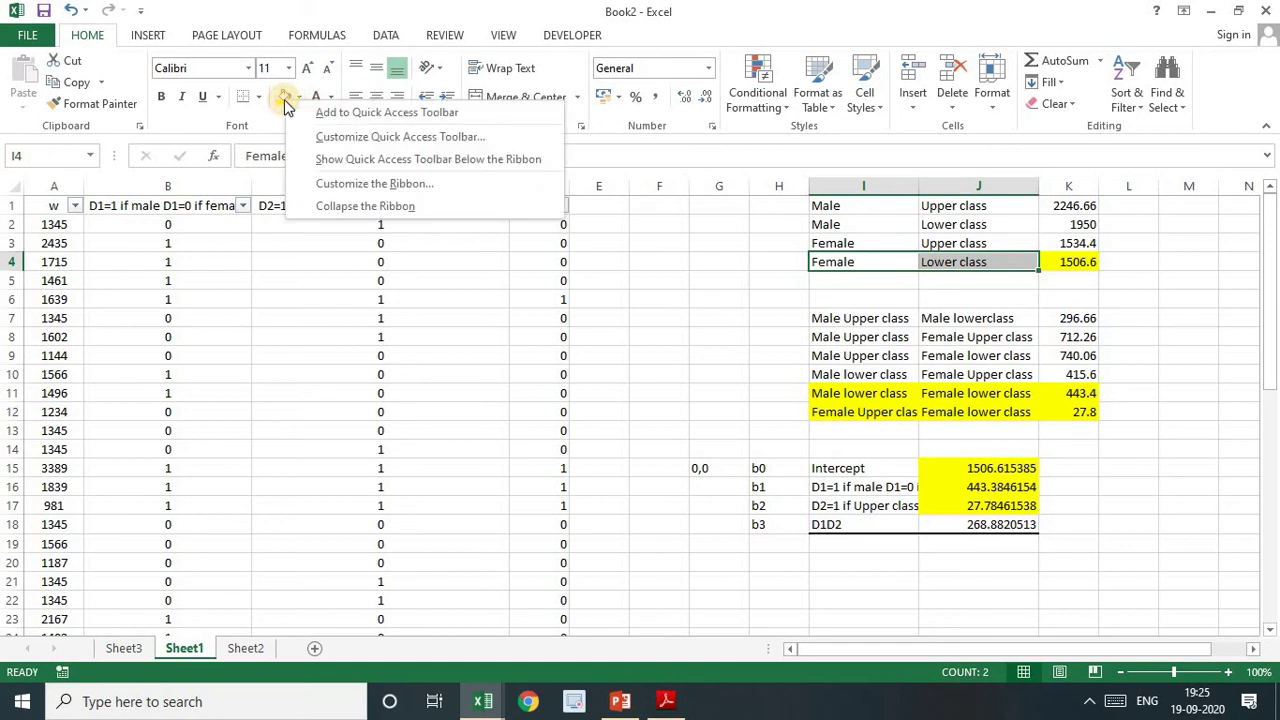
left_click(286, 101)
left_click(286, 103)
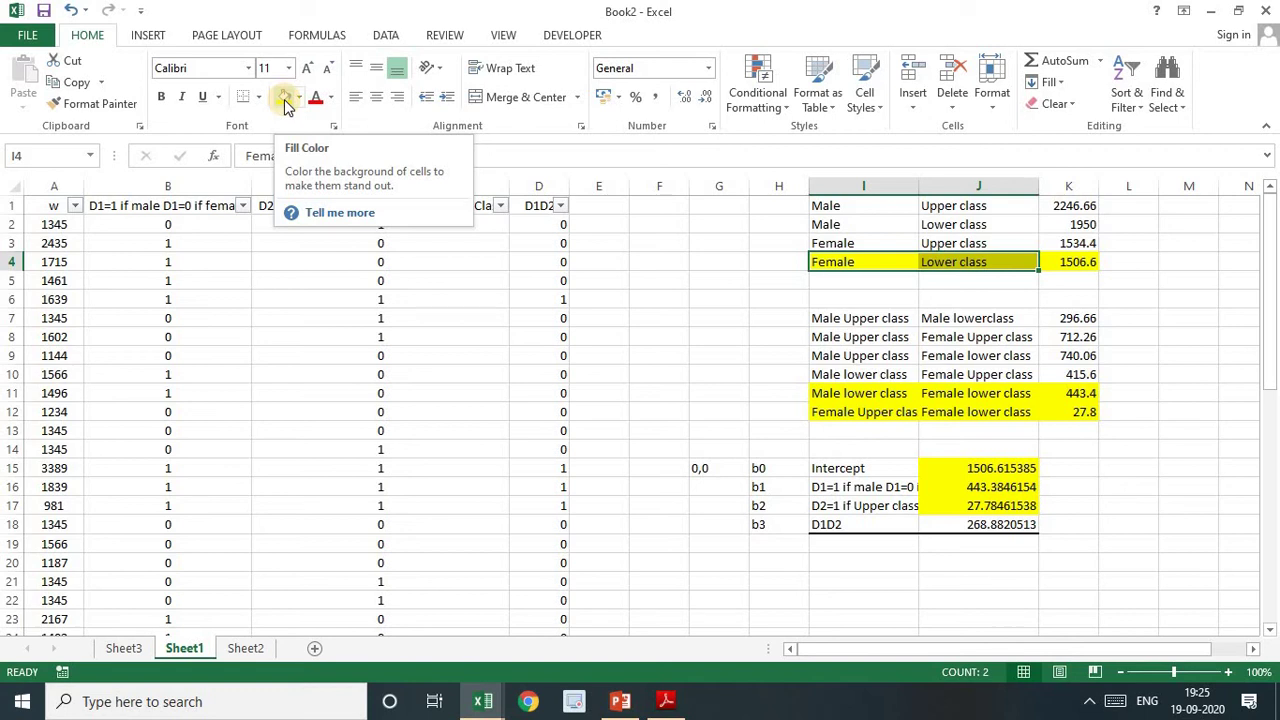
Enter the dummy codes for the b1 comparison of male and female lower class: 1,0 in F16 and 0,0 in G16
left_click(763, 487)
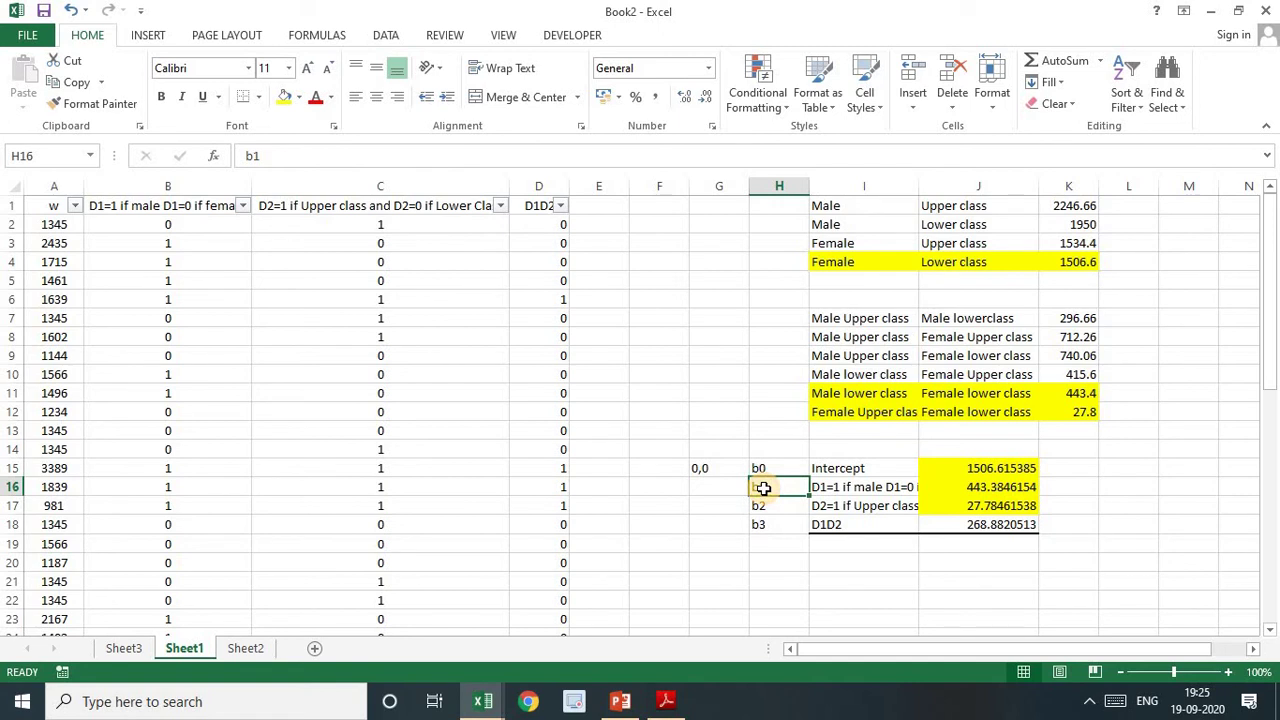
left_click_drag(1082, 393, 878, 392)
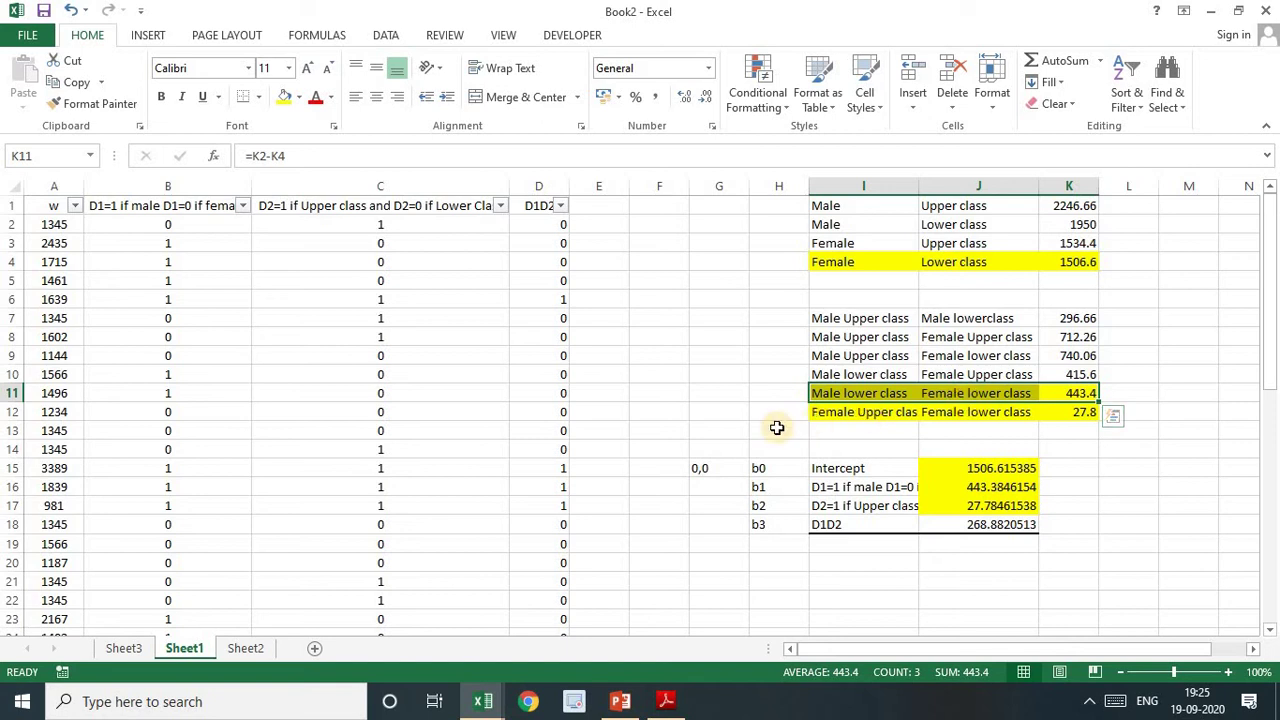
left_click(661, 487)
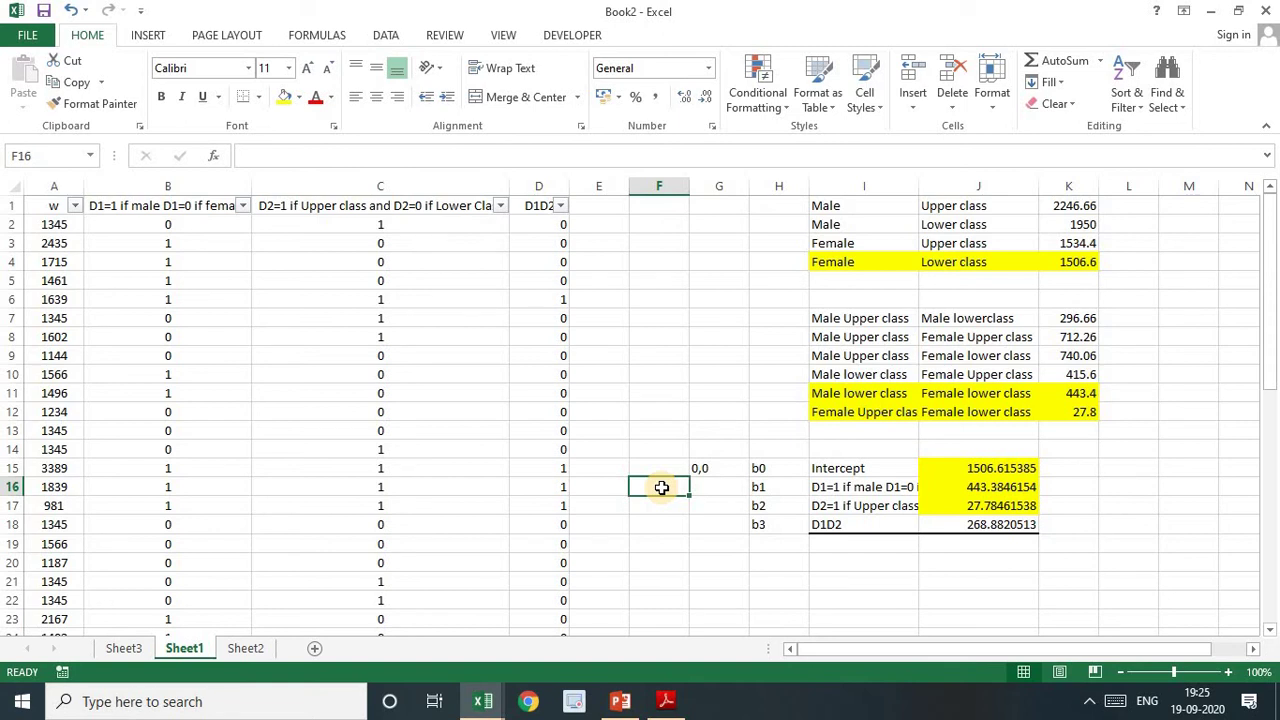
type("1")
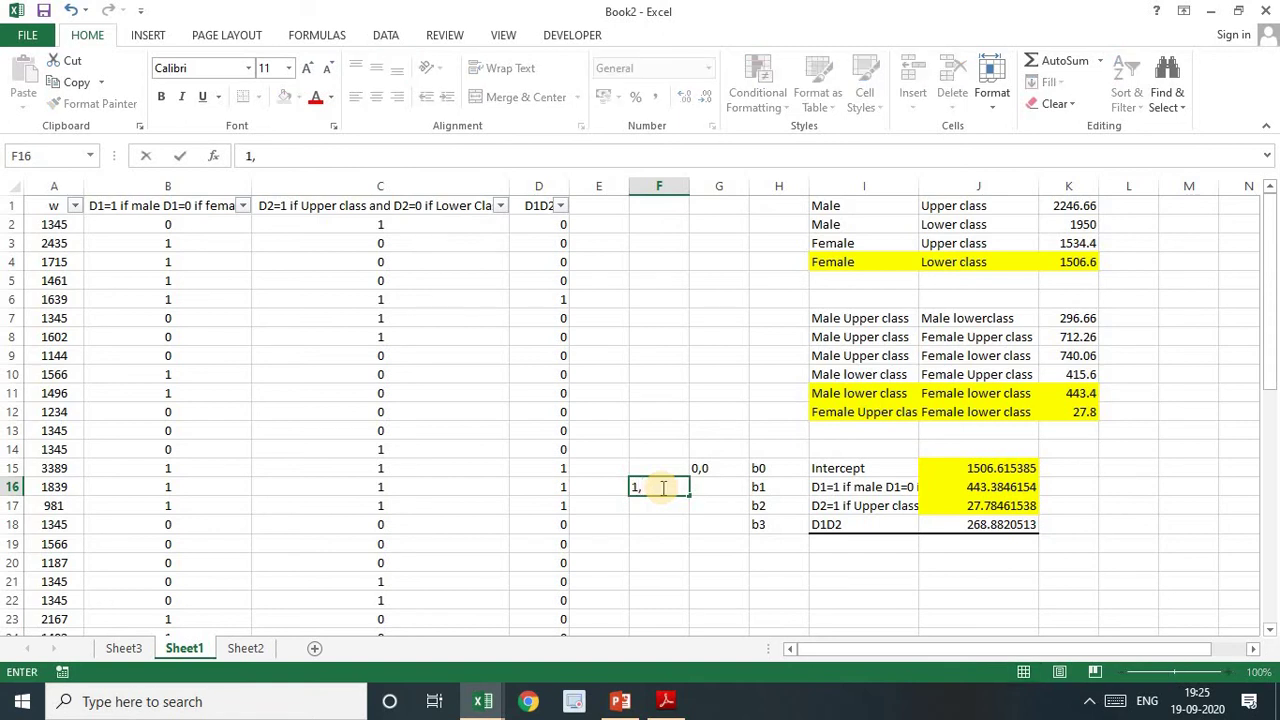
type(",0")
key("Tab")
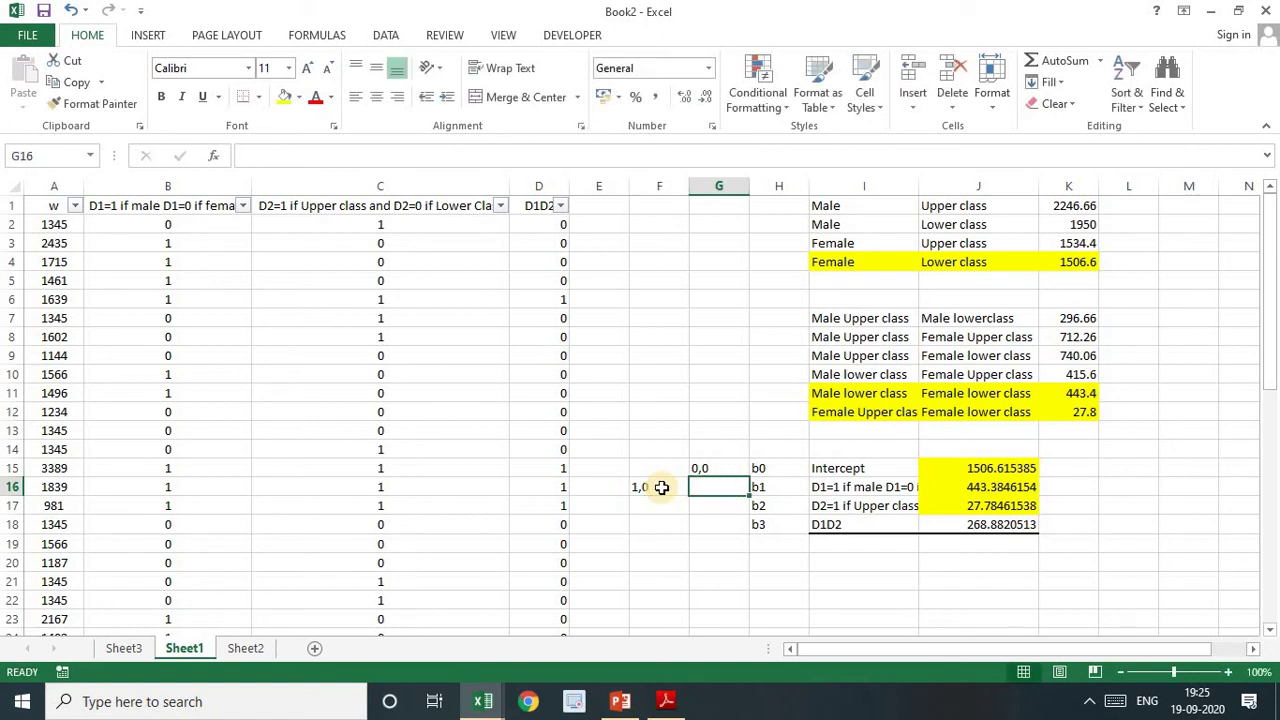
type("00")
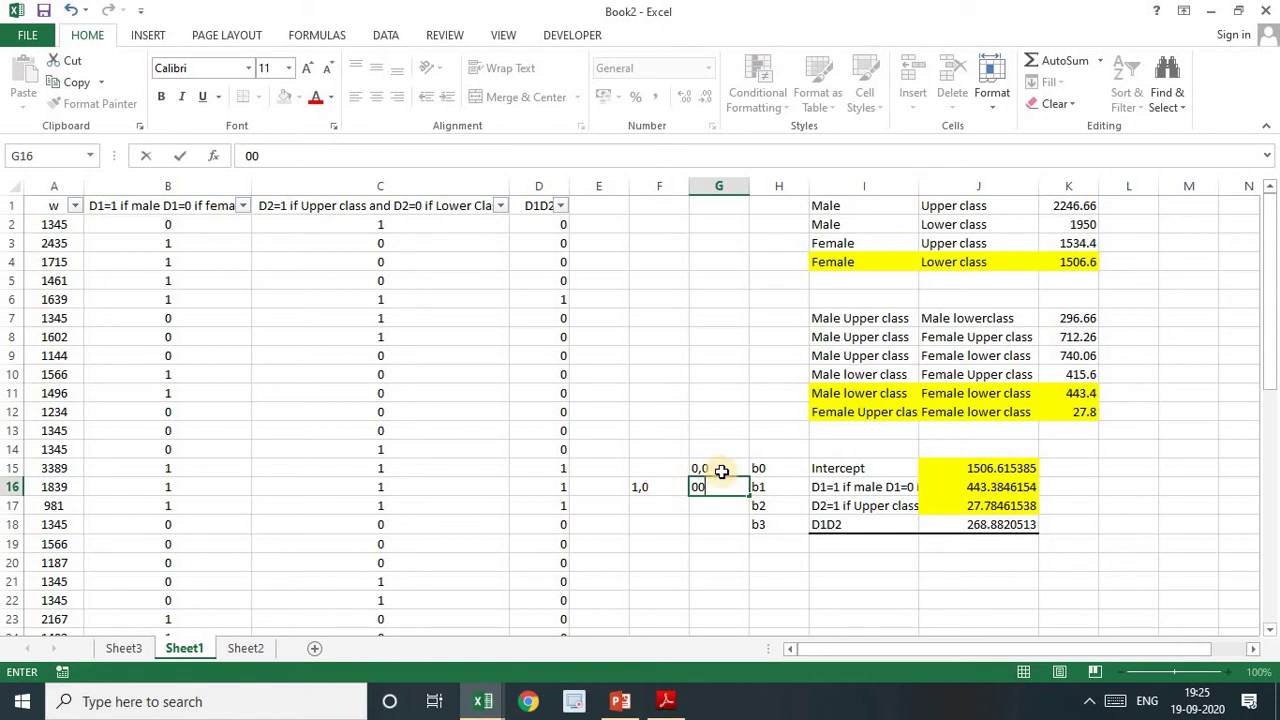
left_click(830, 393)
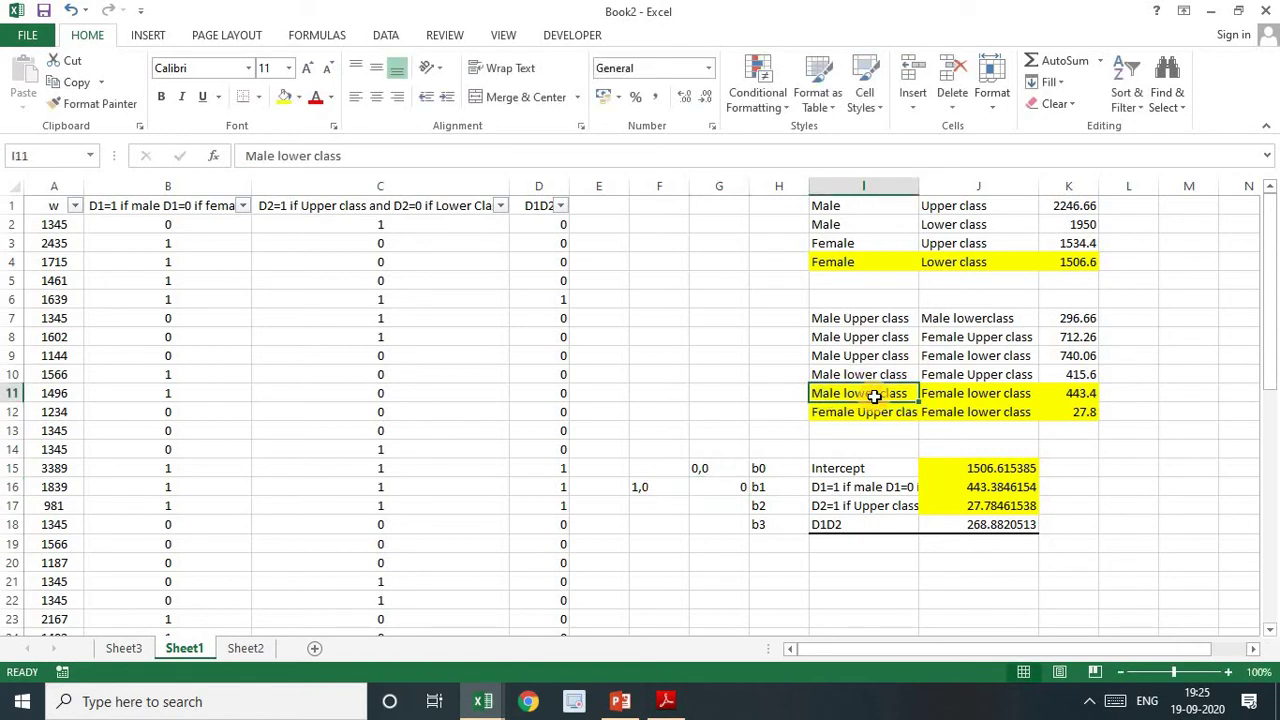
left_click(963, 393)
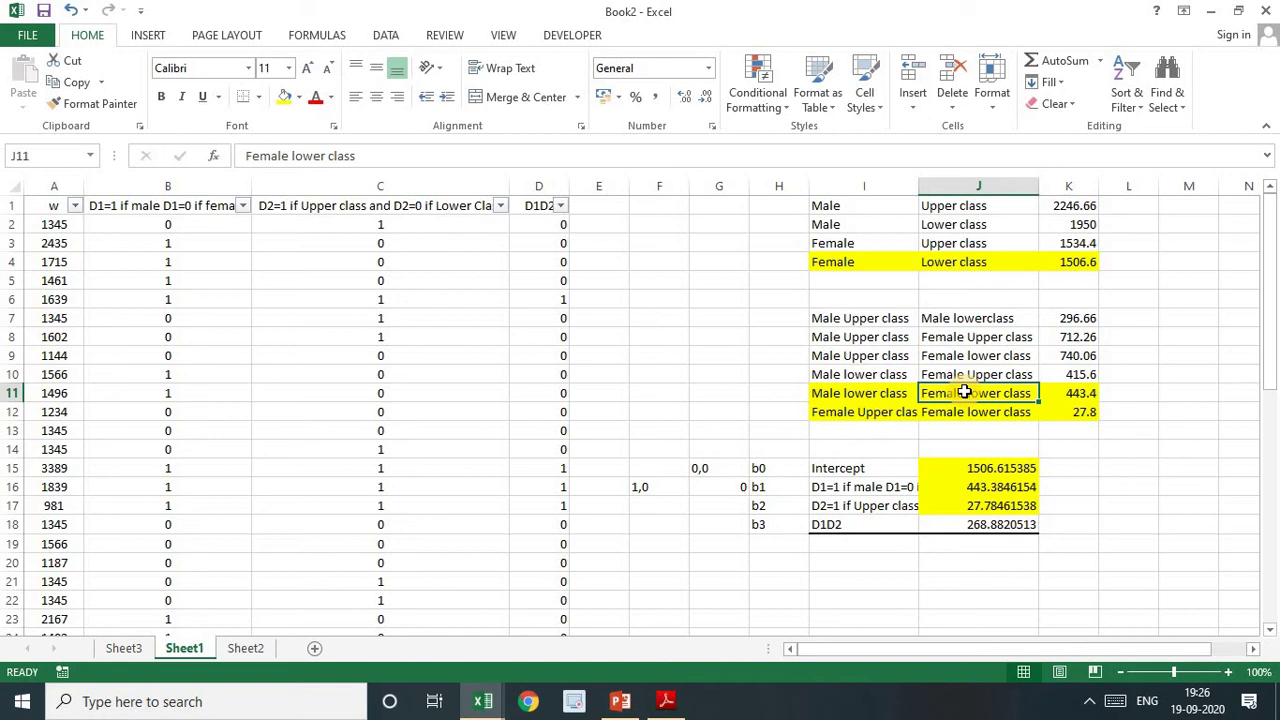
left_click(713, 484)
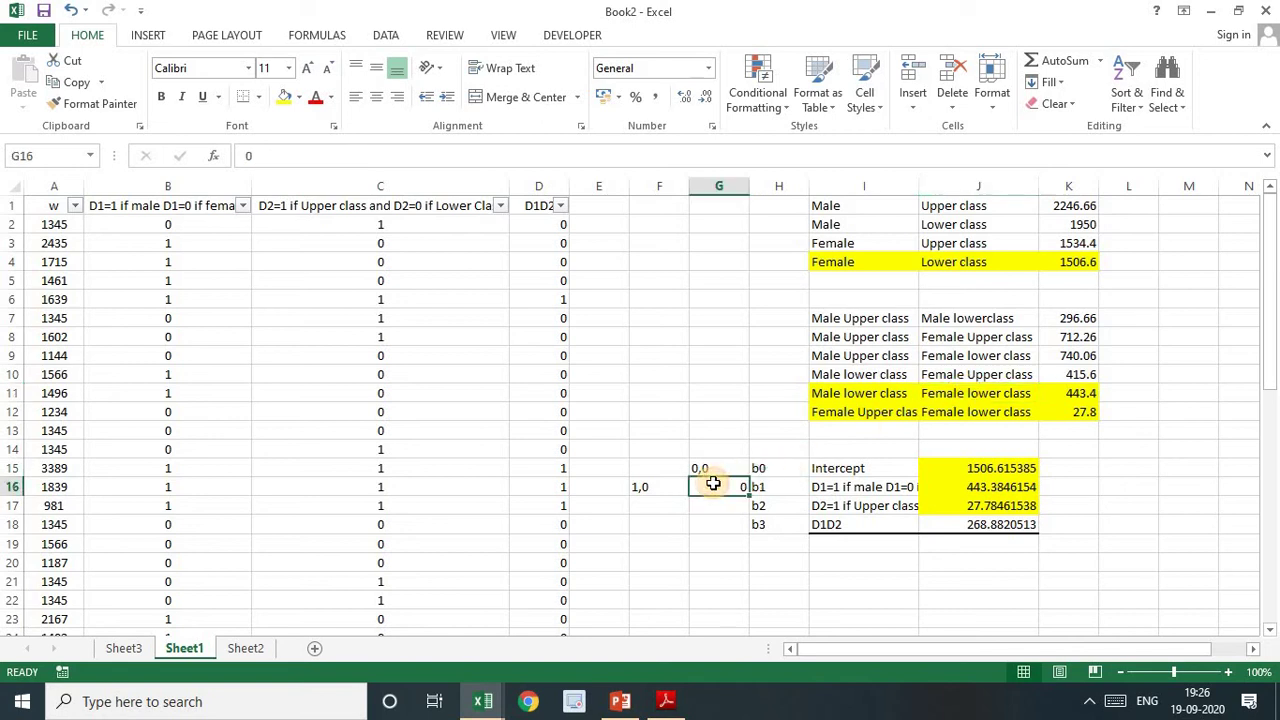
type("0,0")
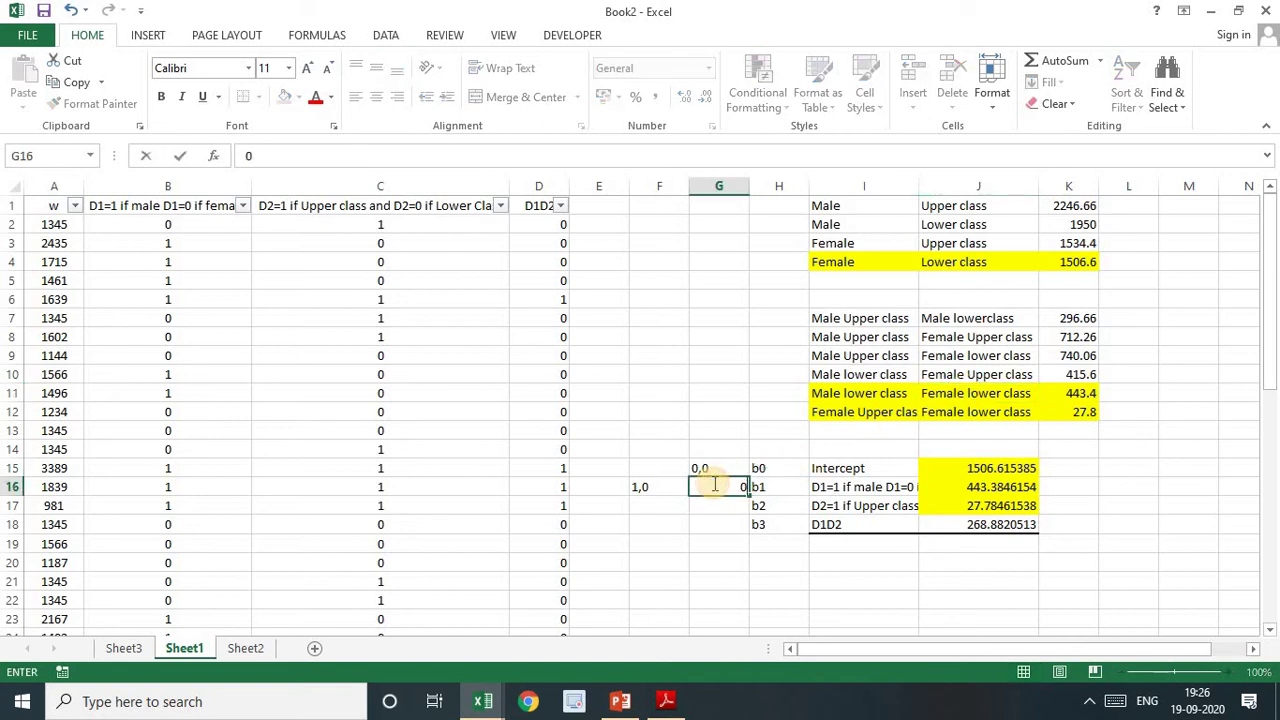
key("Return")
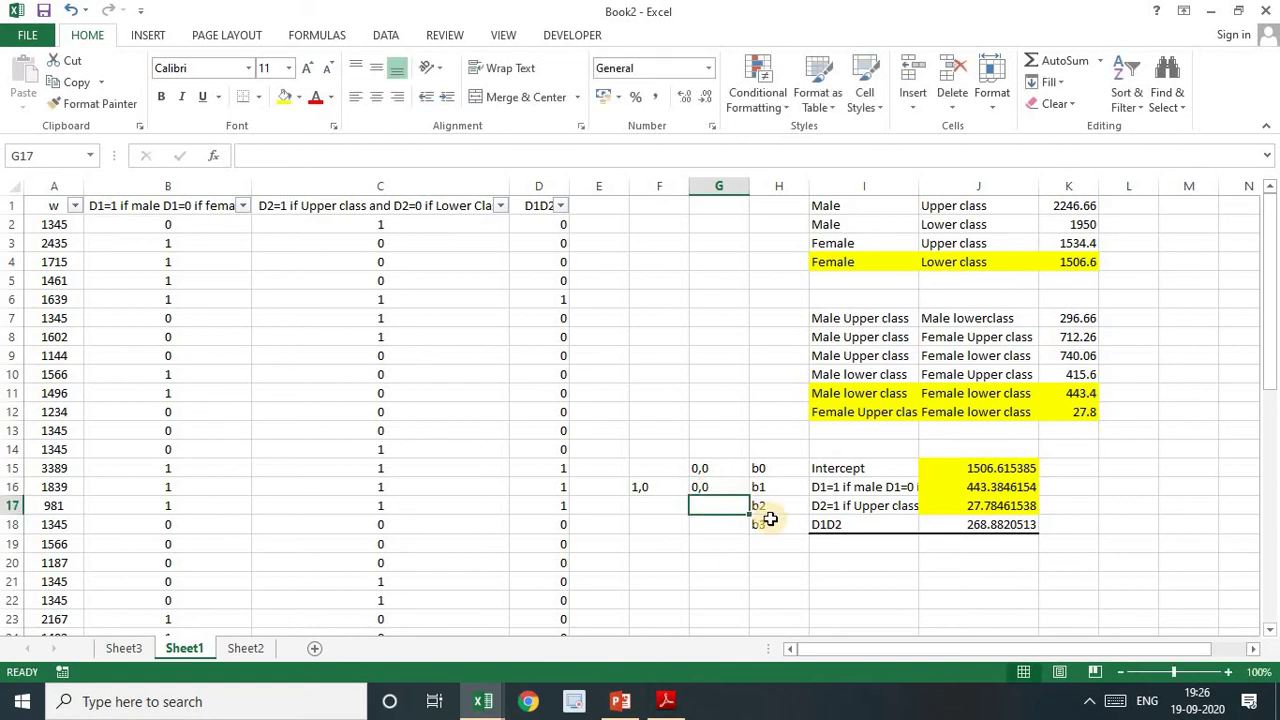
Enter the dummy codes for the b2 comparison of female upper and lower class: 0,1 in F17 and 0,0 in G17
left_click(662, 504)
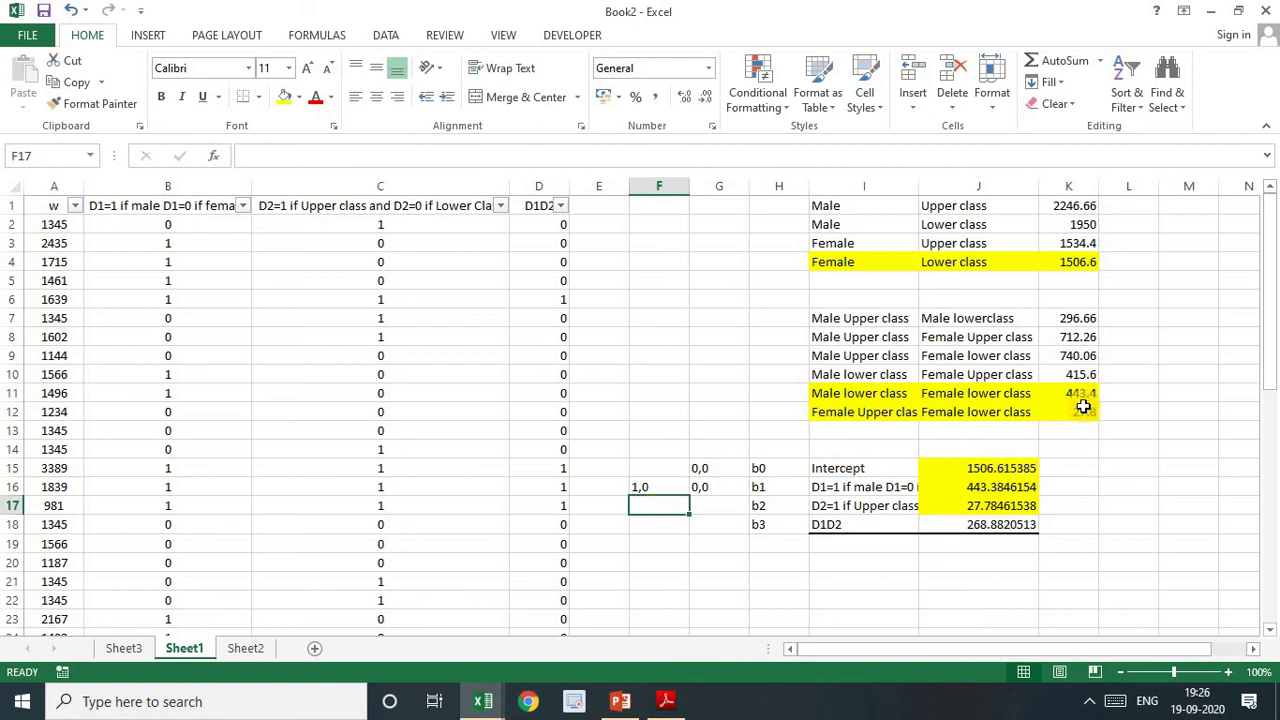
left_click(855, 415)
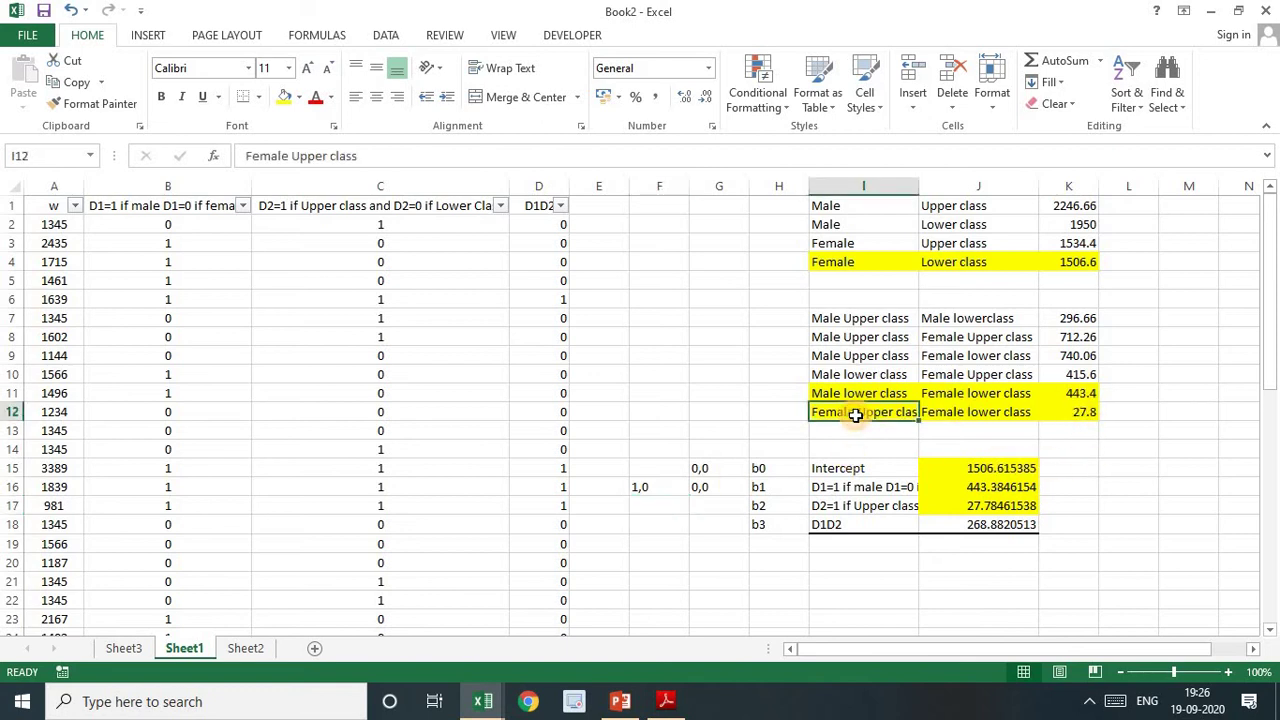
left_click(660, 508)
type("0,")
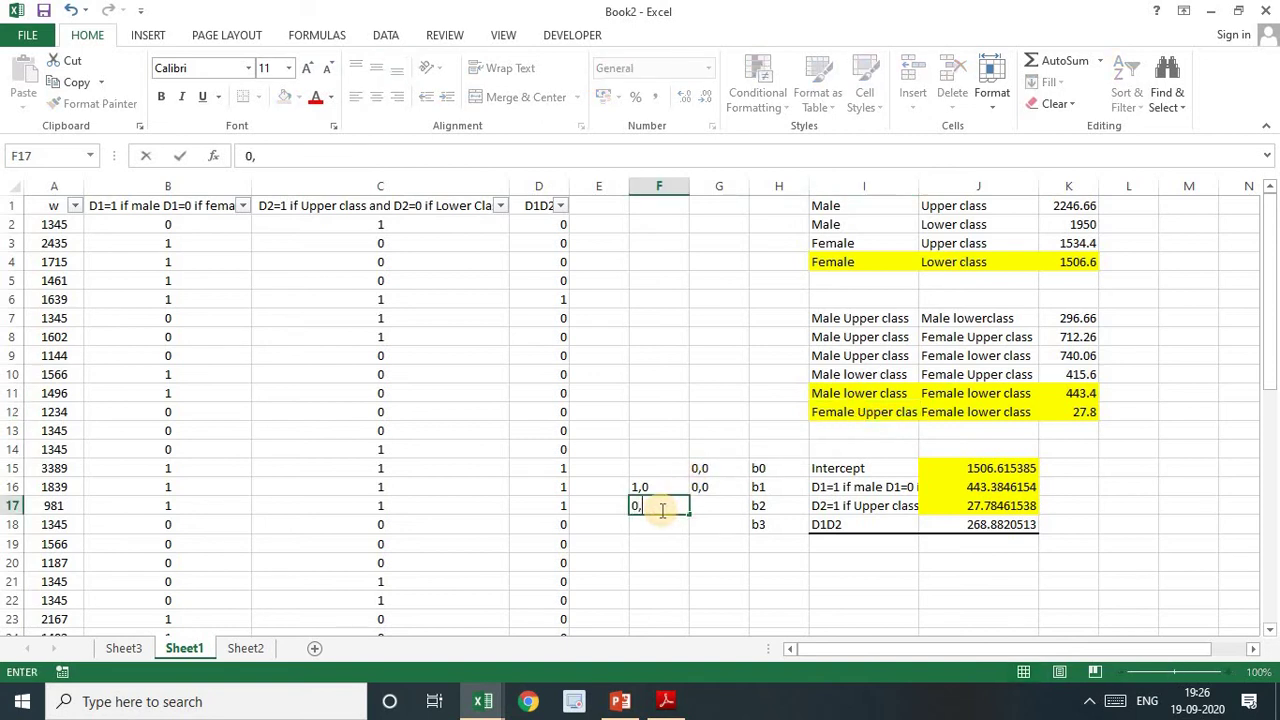
type("1")
key("ctrl+Return")
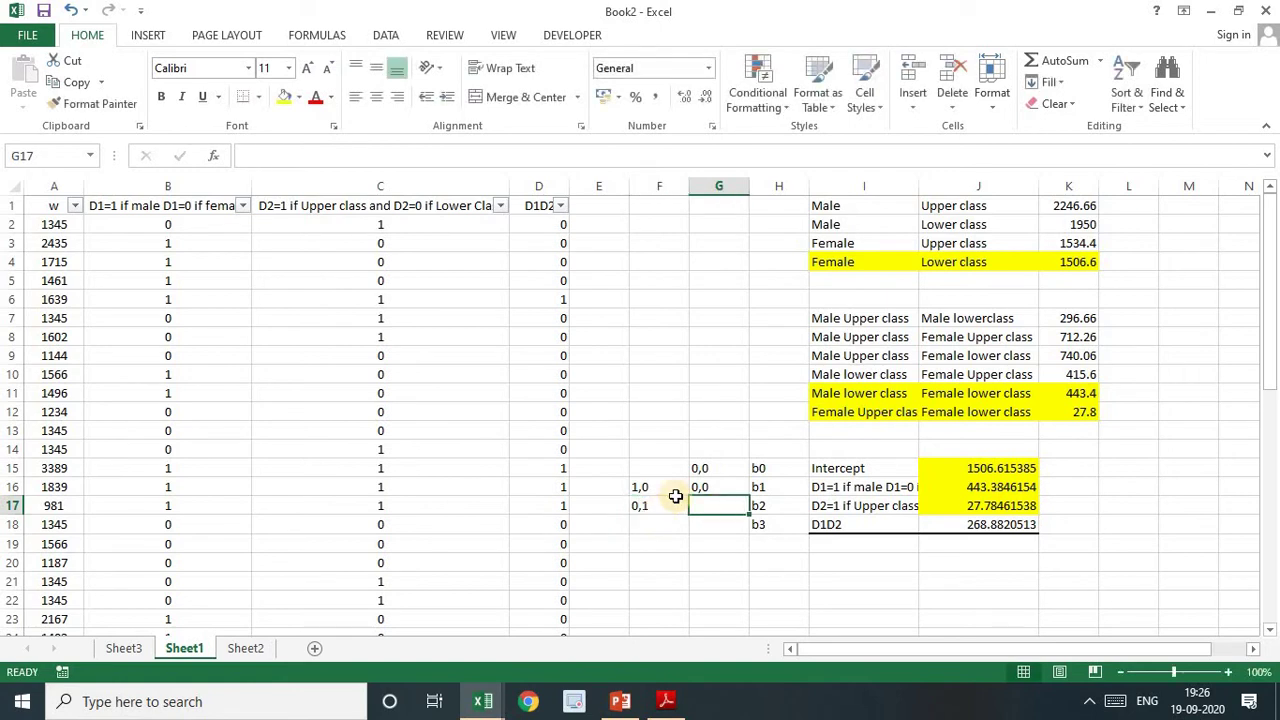
left_click(966, 410)
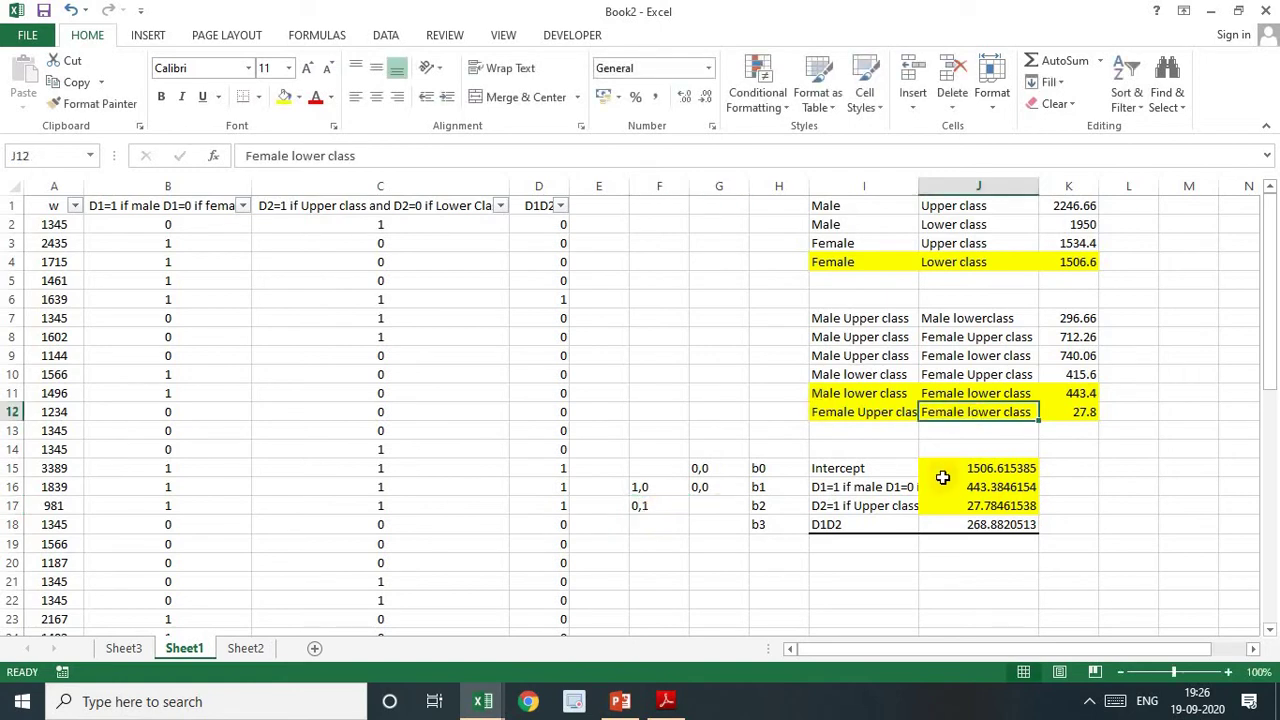
left_click(714, 508)
type("0")
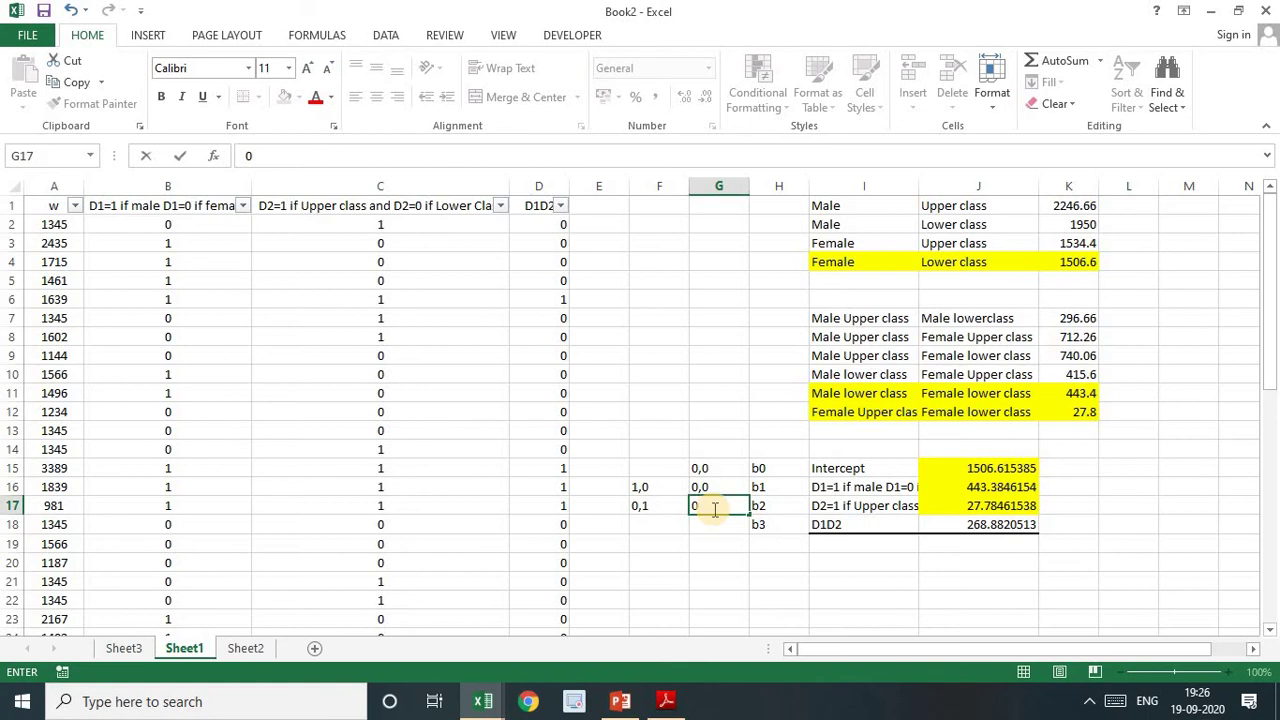
type(",0")
key("Return")
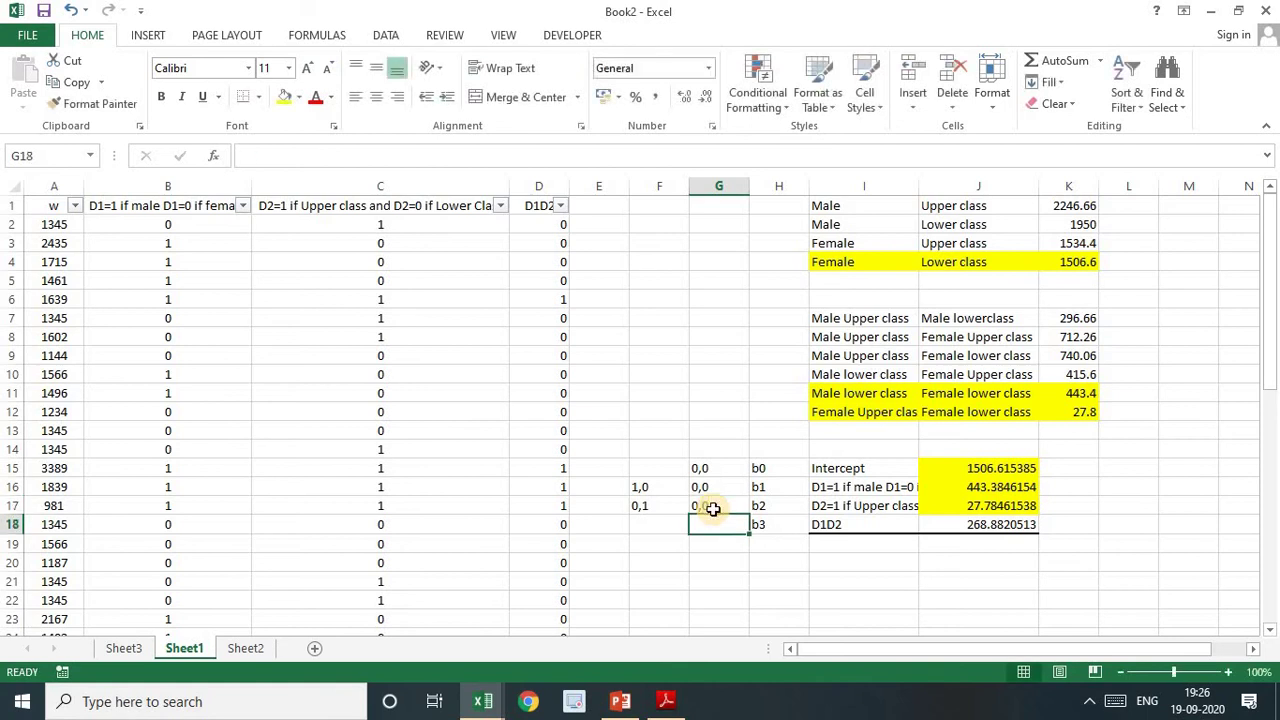
Center the dummy codes in F15:G17 horizontally
left_click(659, 475)
left_click_drag(659, 475, 706, 505)
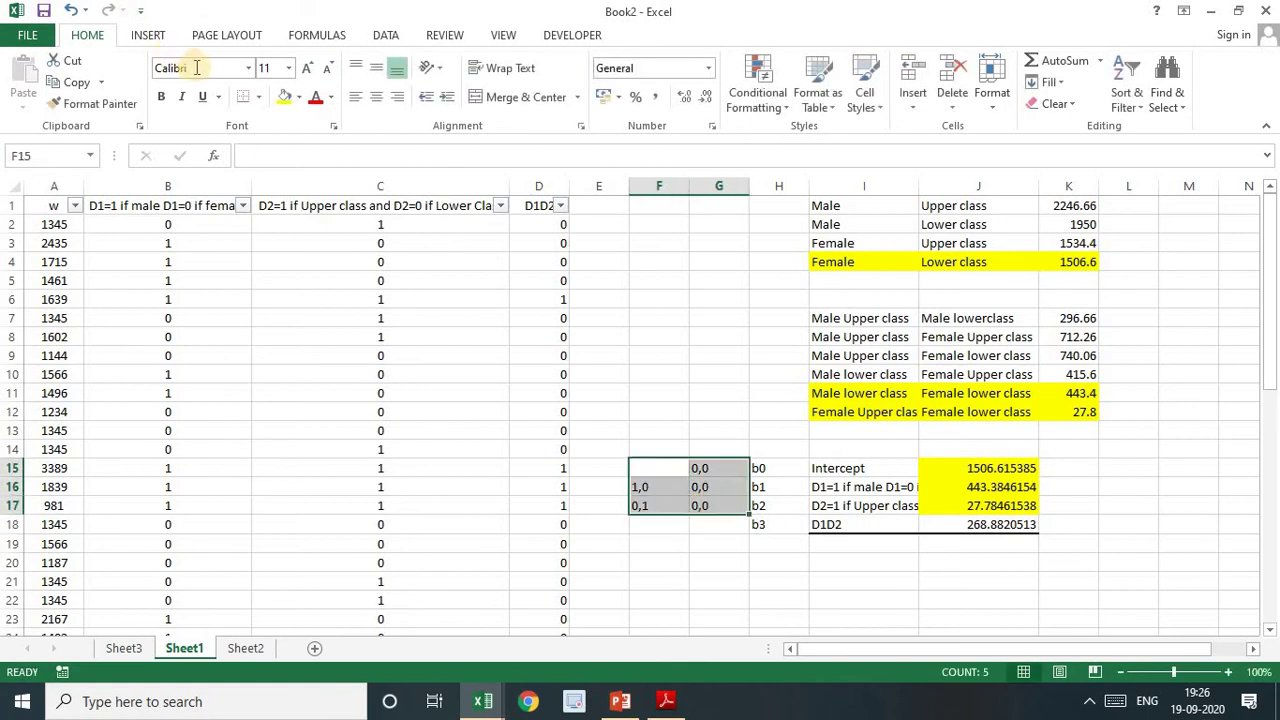
left_click(376, 97)
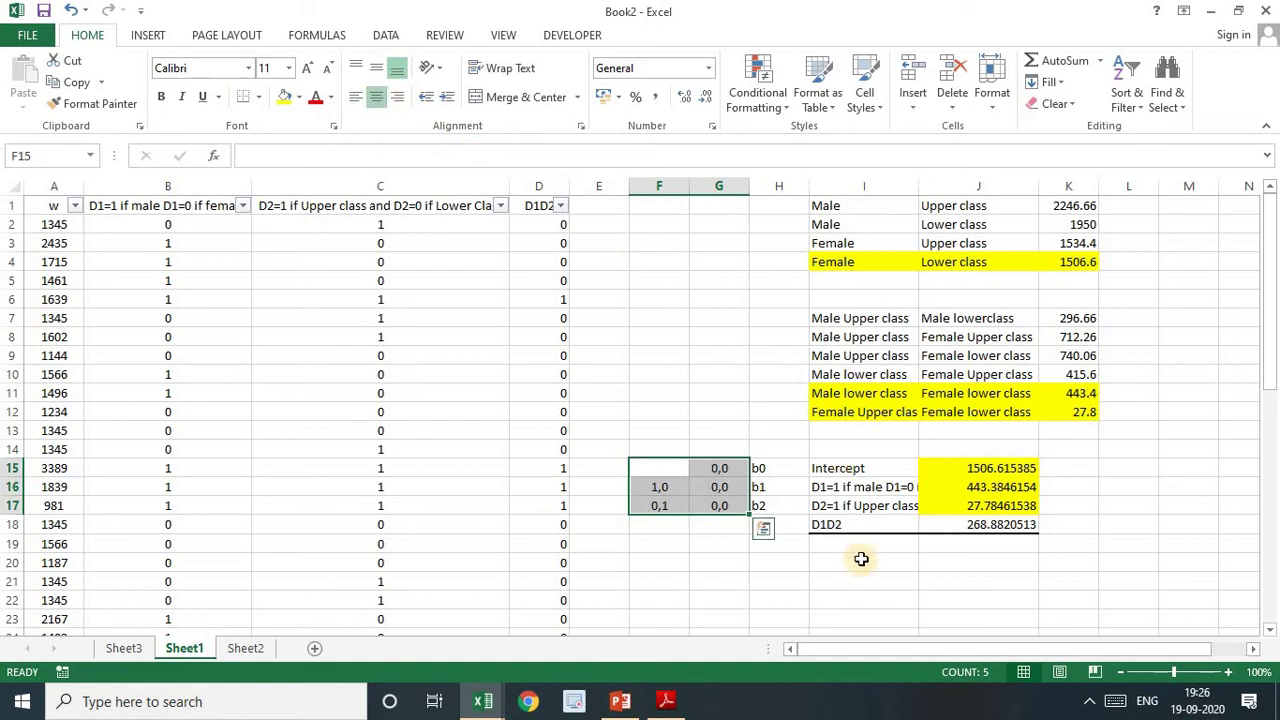
left_click(866, 489)
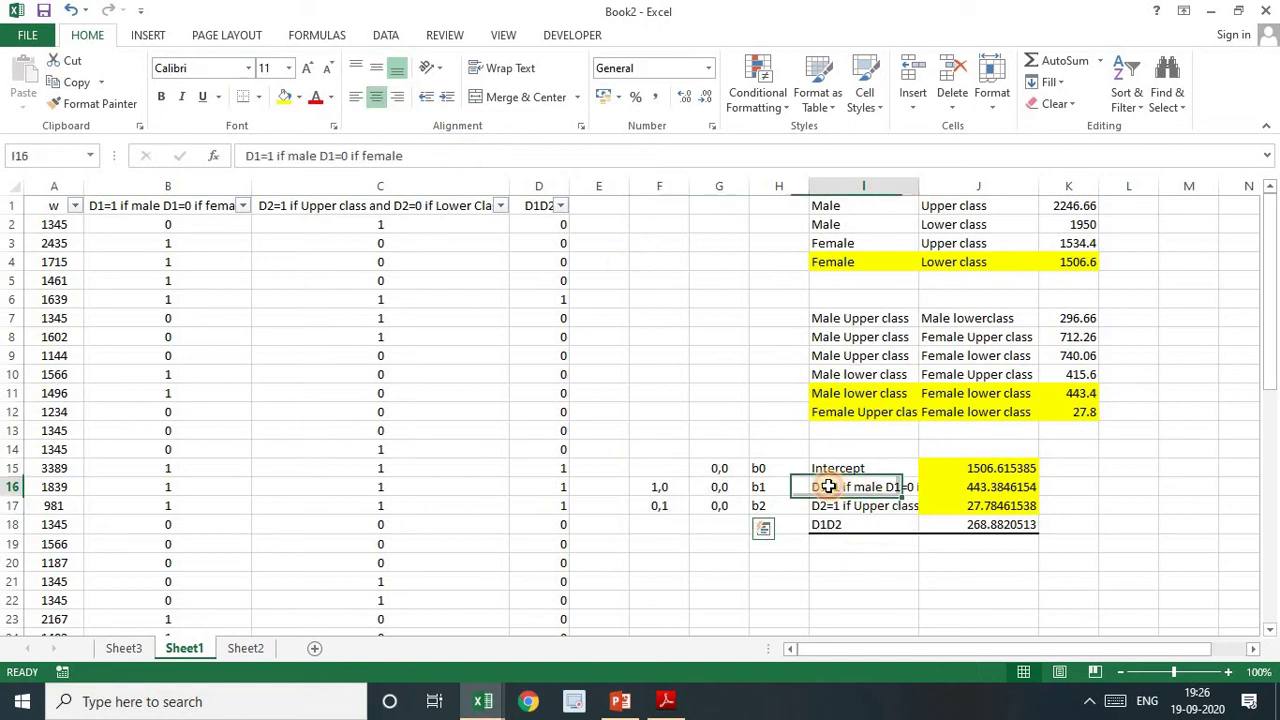
left_click(746, 489)
left_click(771, 490)
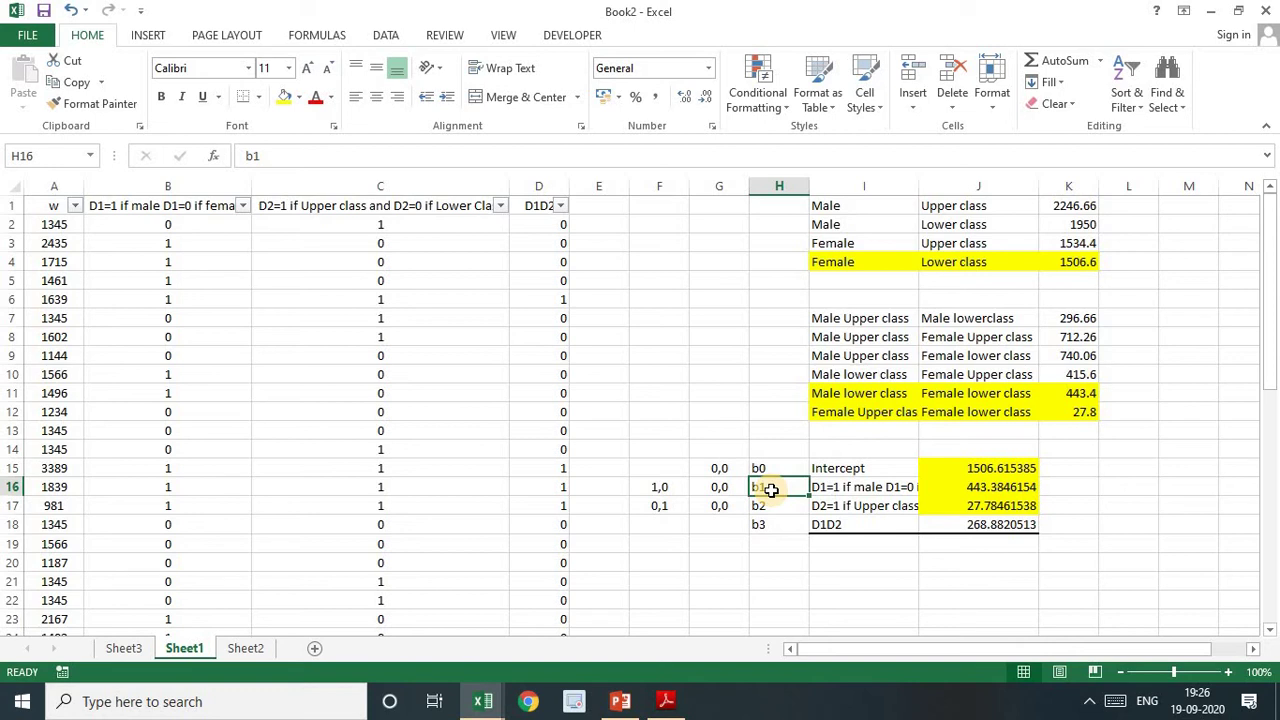
left_click(767, 508)
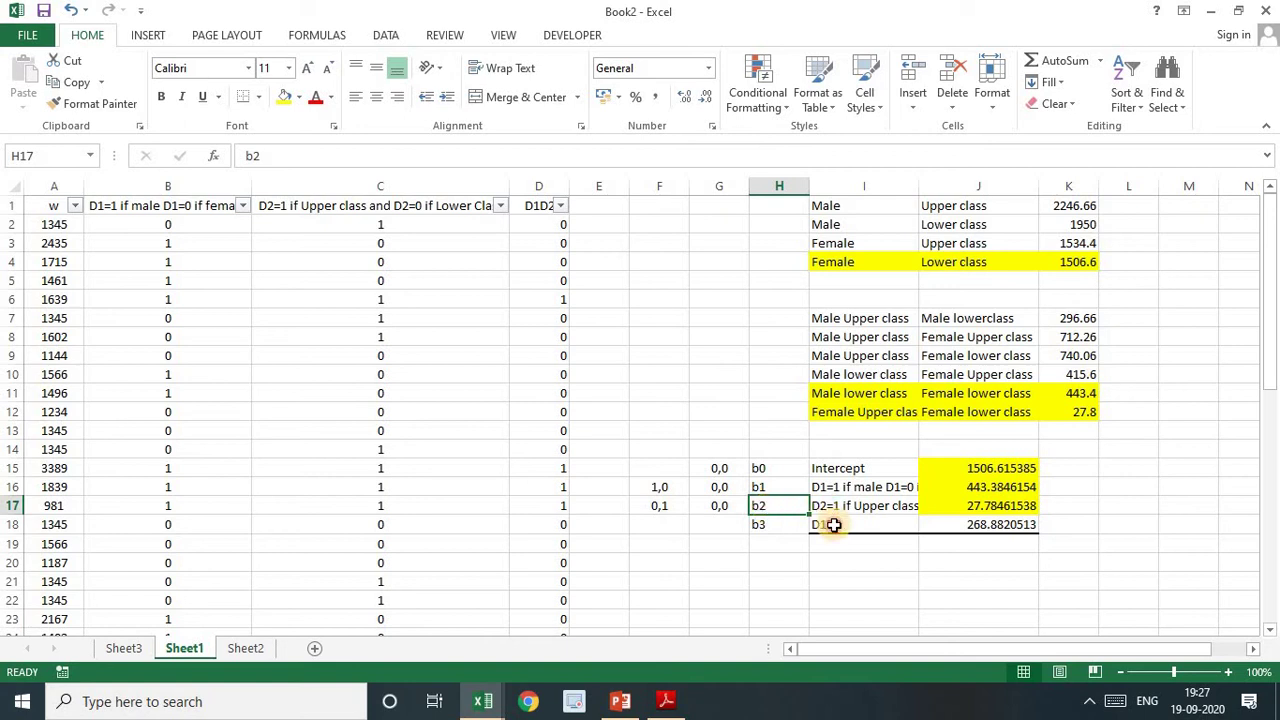
left_click_drag(837, 523, 1006, 522)
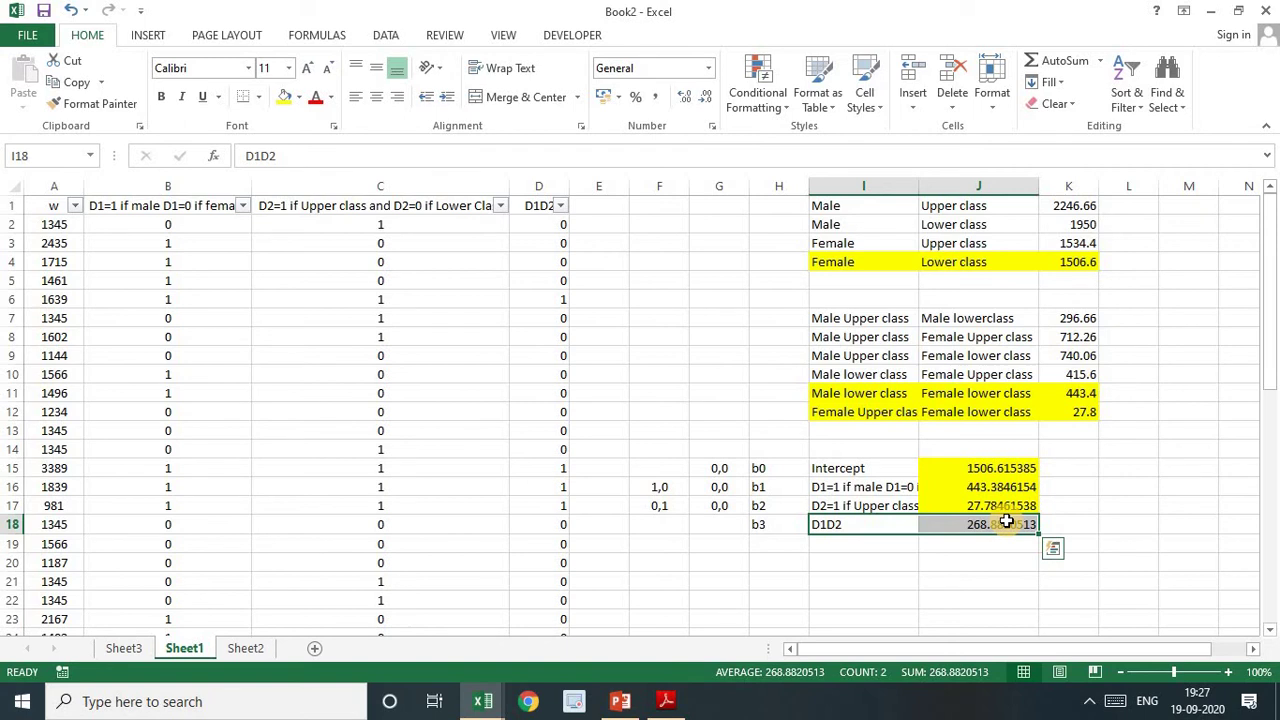
Calculate the difference =K7-K12 in K13 and highlight that cell with yellow fill
left_click(1070, 431)
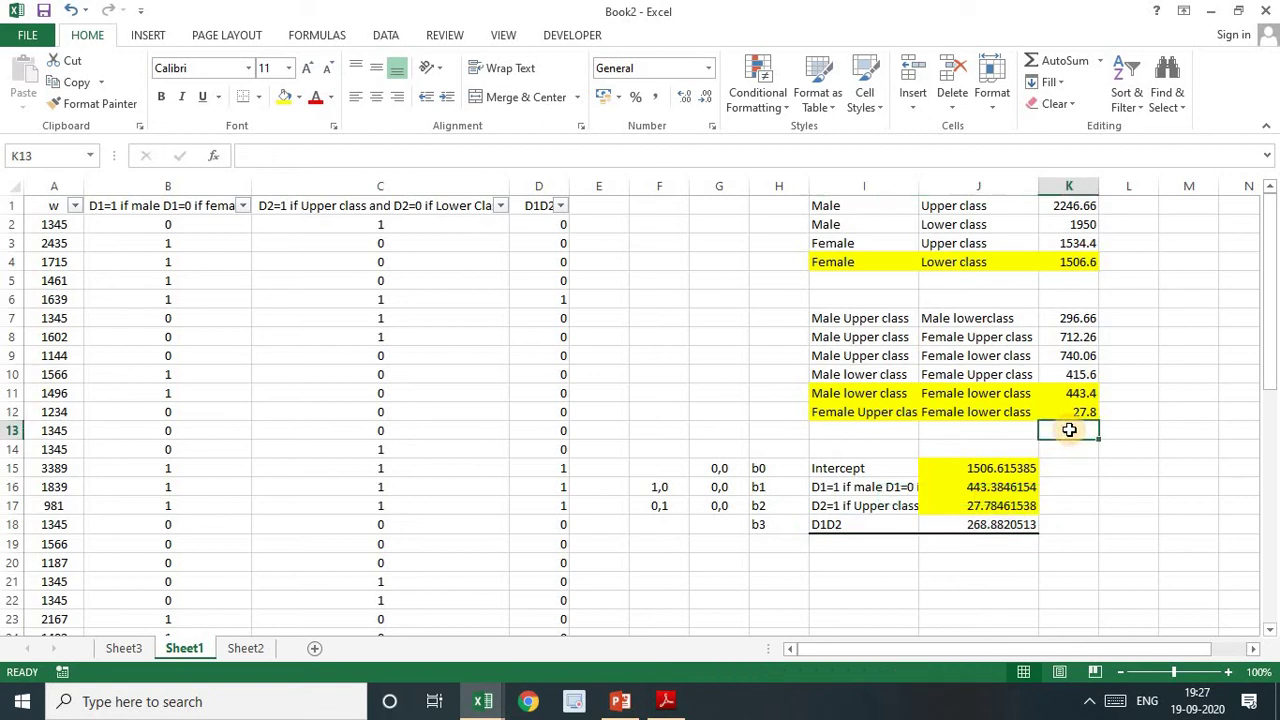
type("=")
left_click(1080, 318)
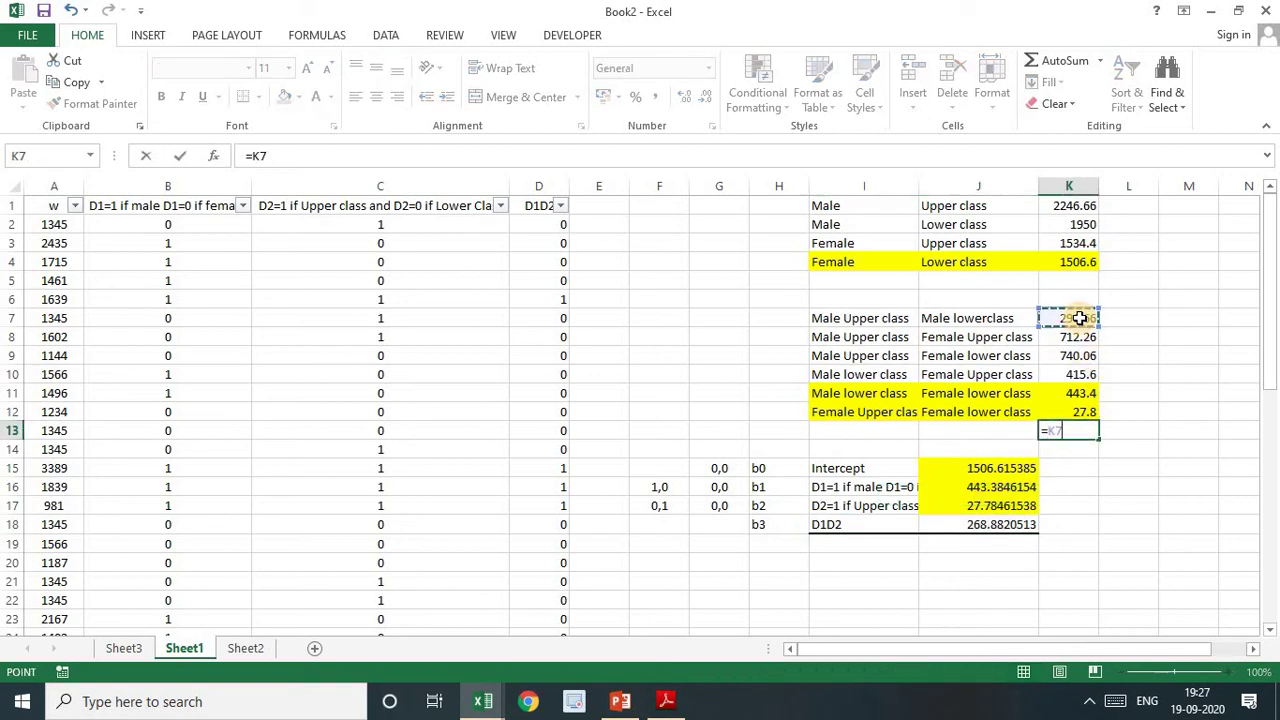
type("-")
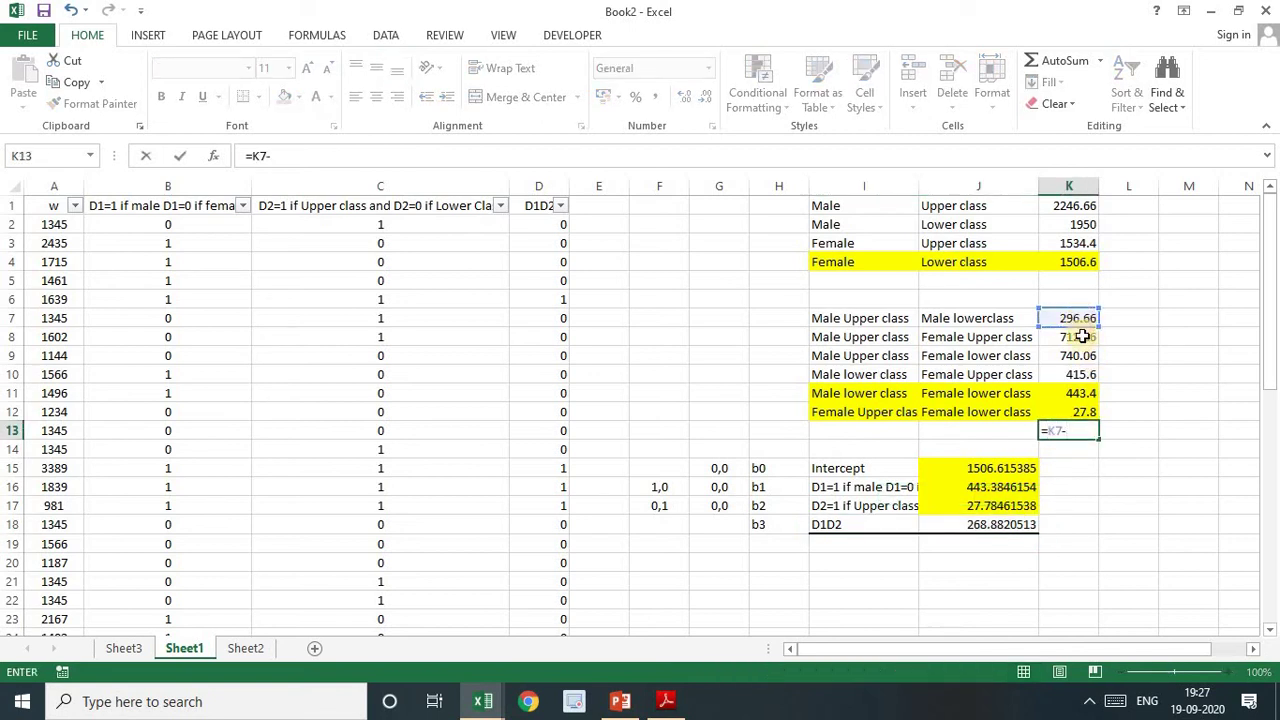
left_click(1080, 411)
key("Return")
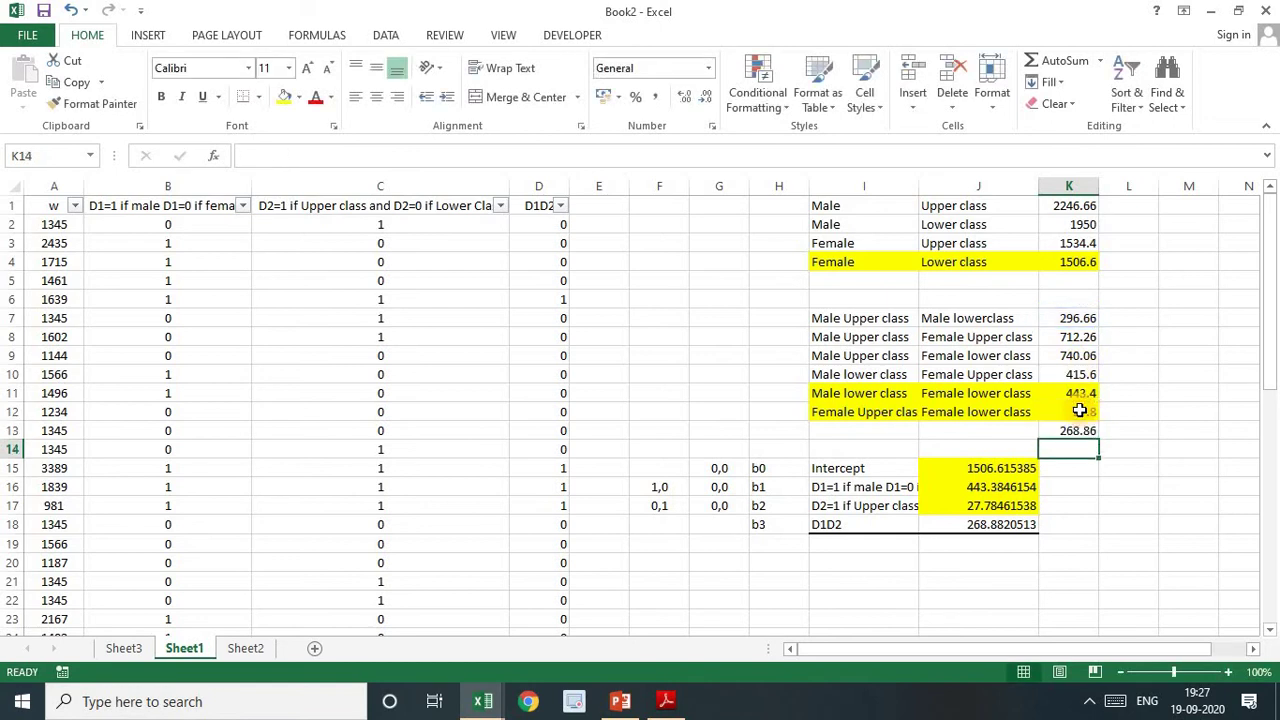
left_click(1069, 430)
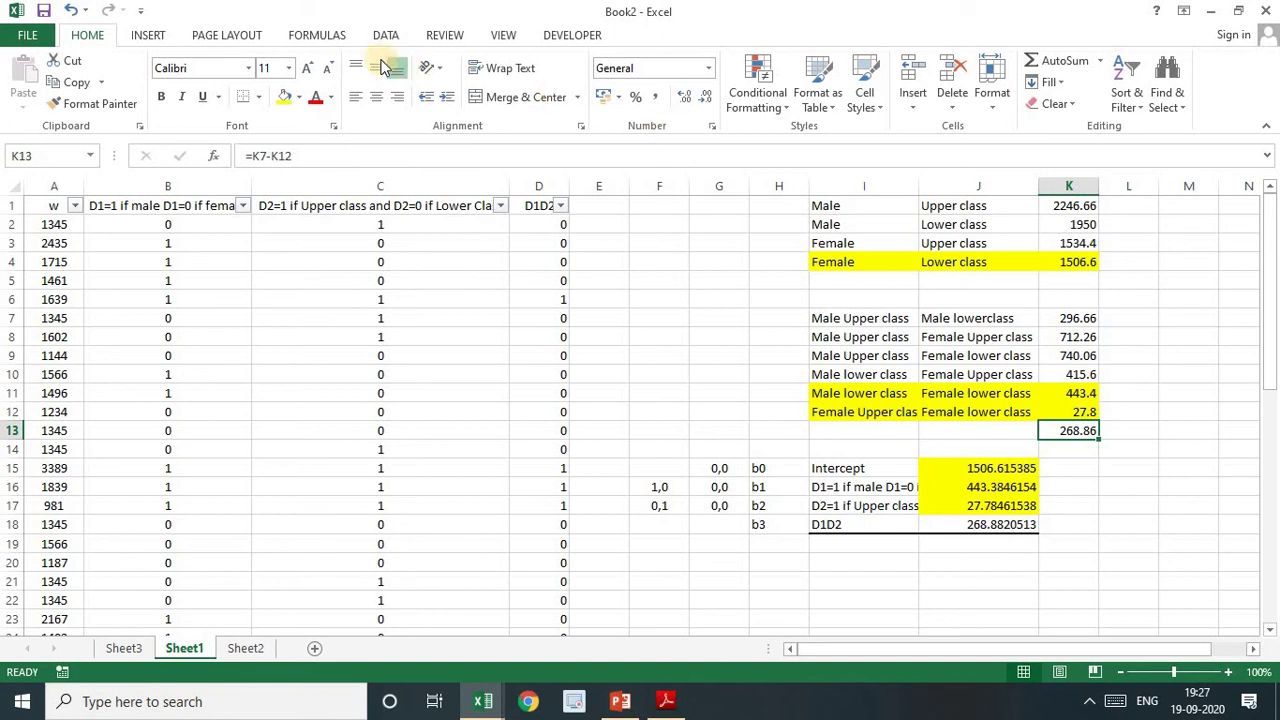
left_click(283, 96)
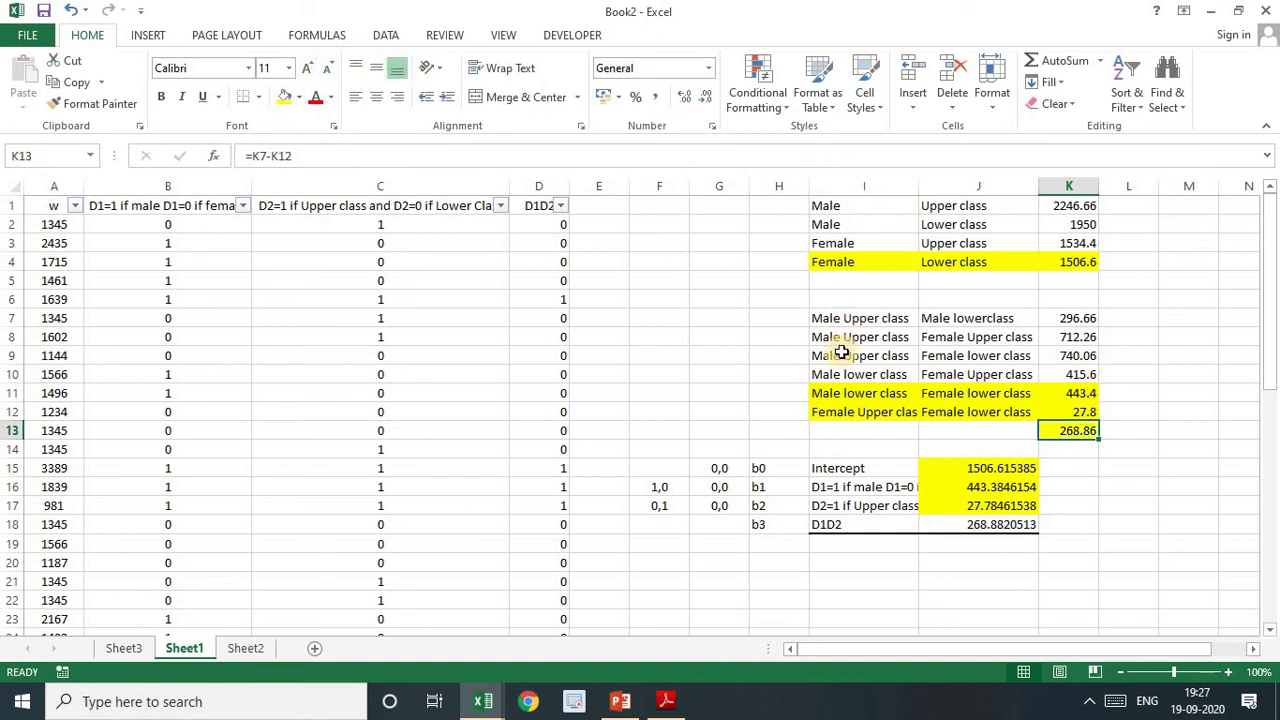
Label the calculated difference in row 13 with "MU and ML" in I13 and "FU and FL" in J13
left_click(840, 435)
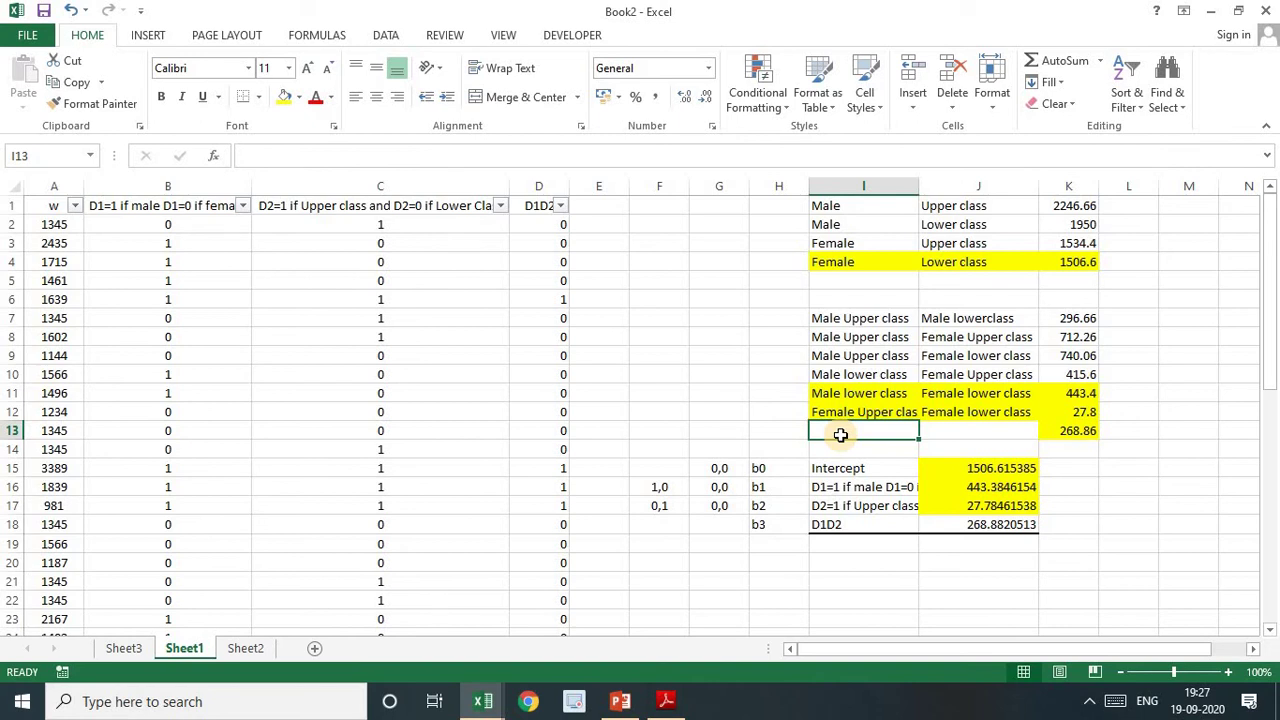
type("MU")
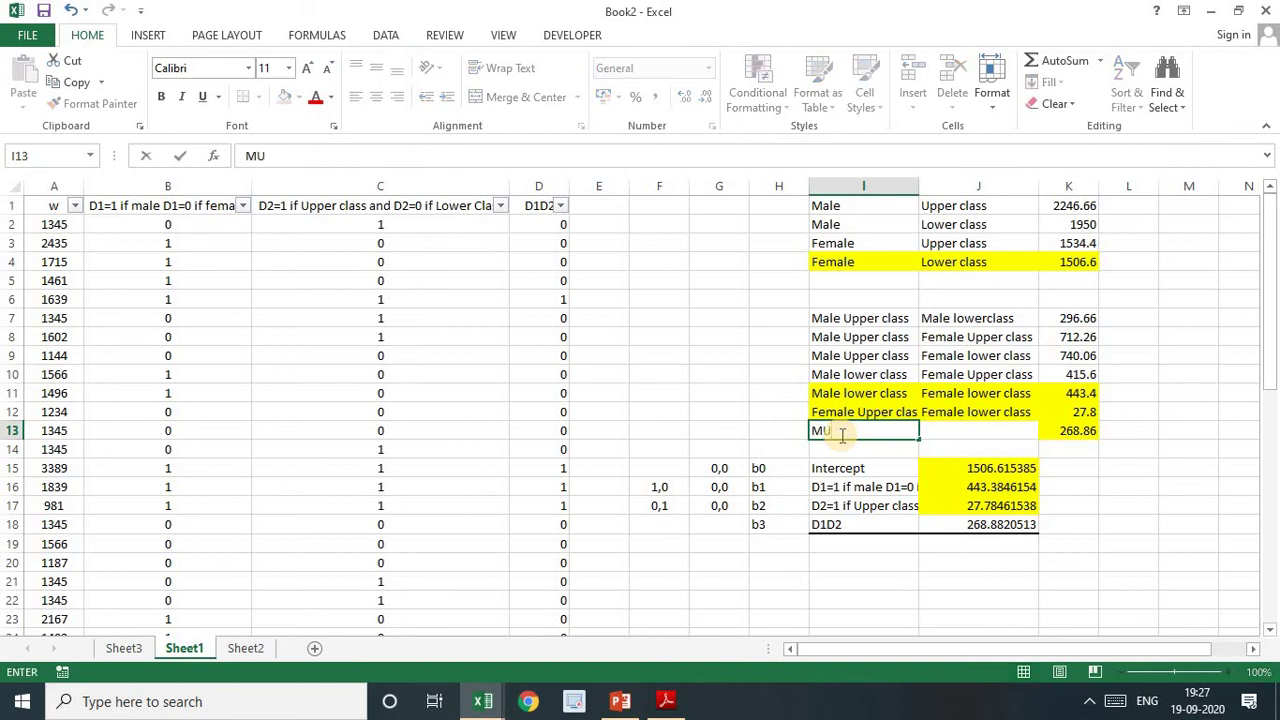
type(" and ML")
key("Tab")
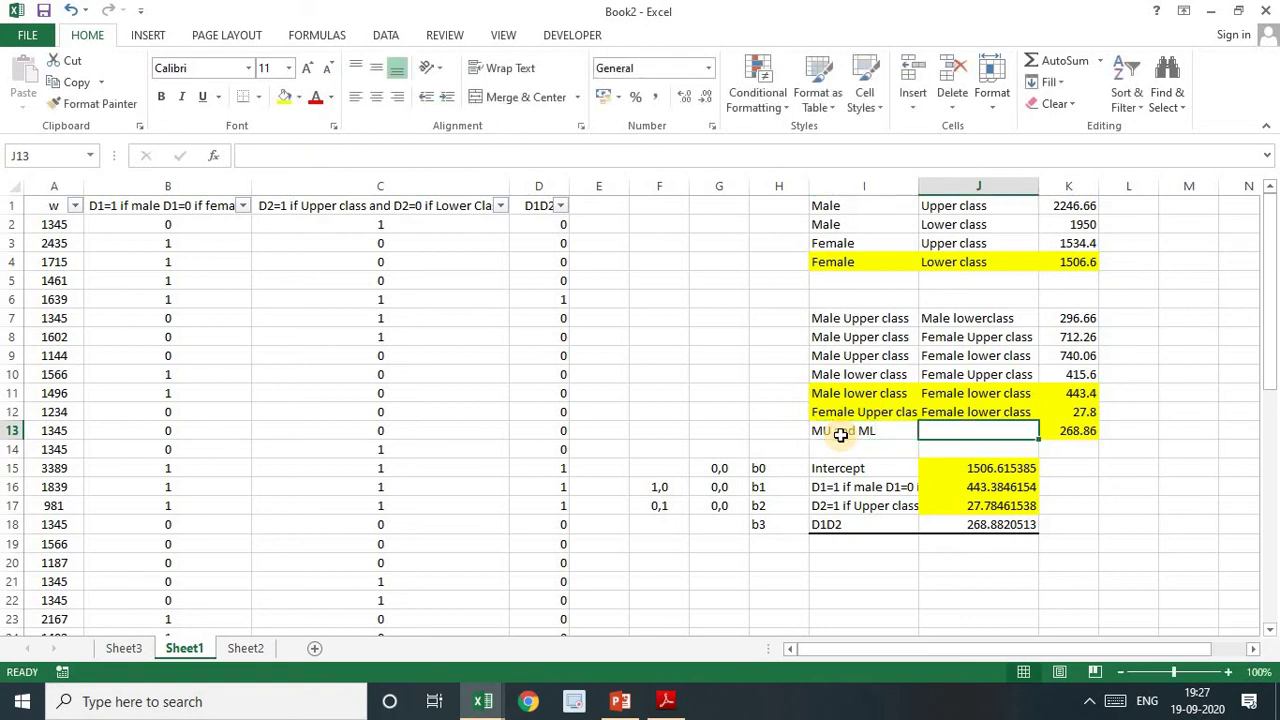
type("F")
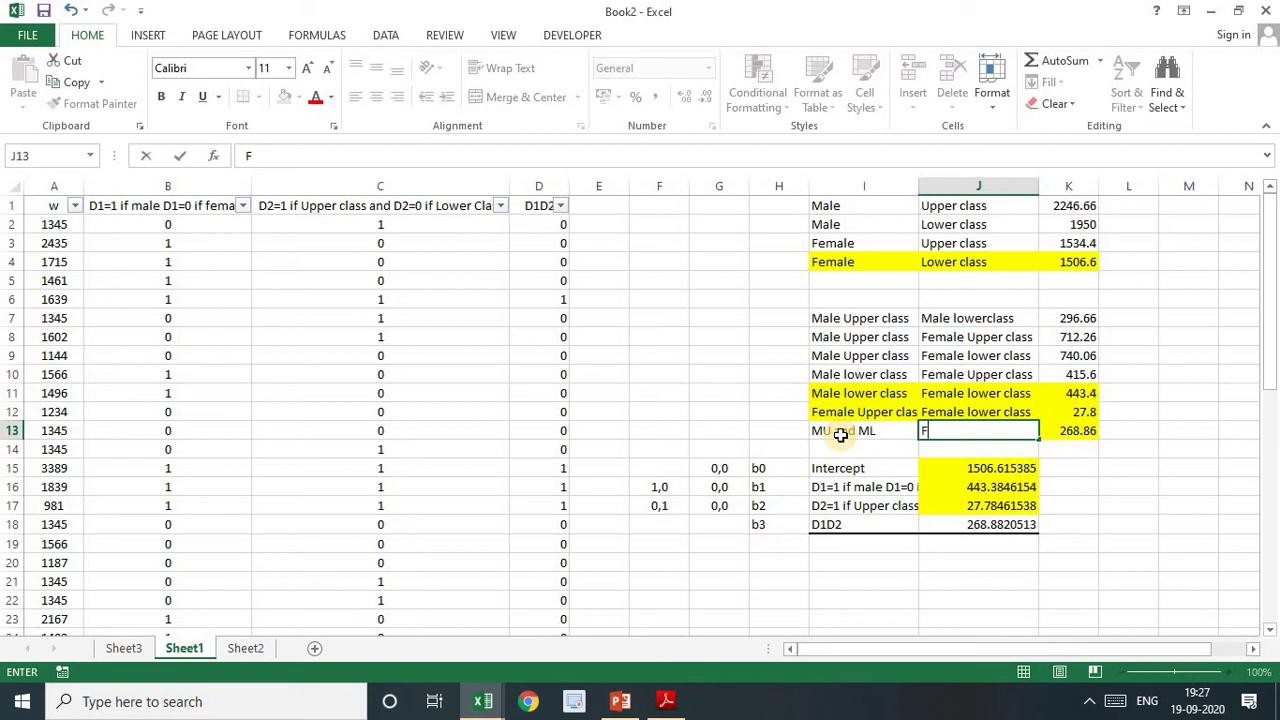
type("U and FL")
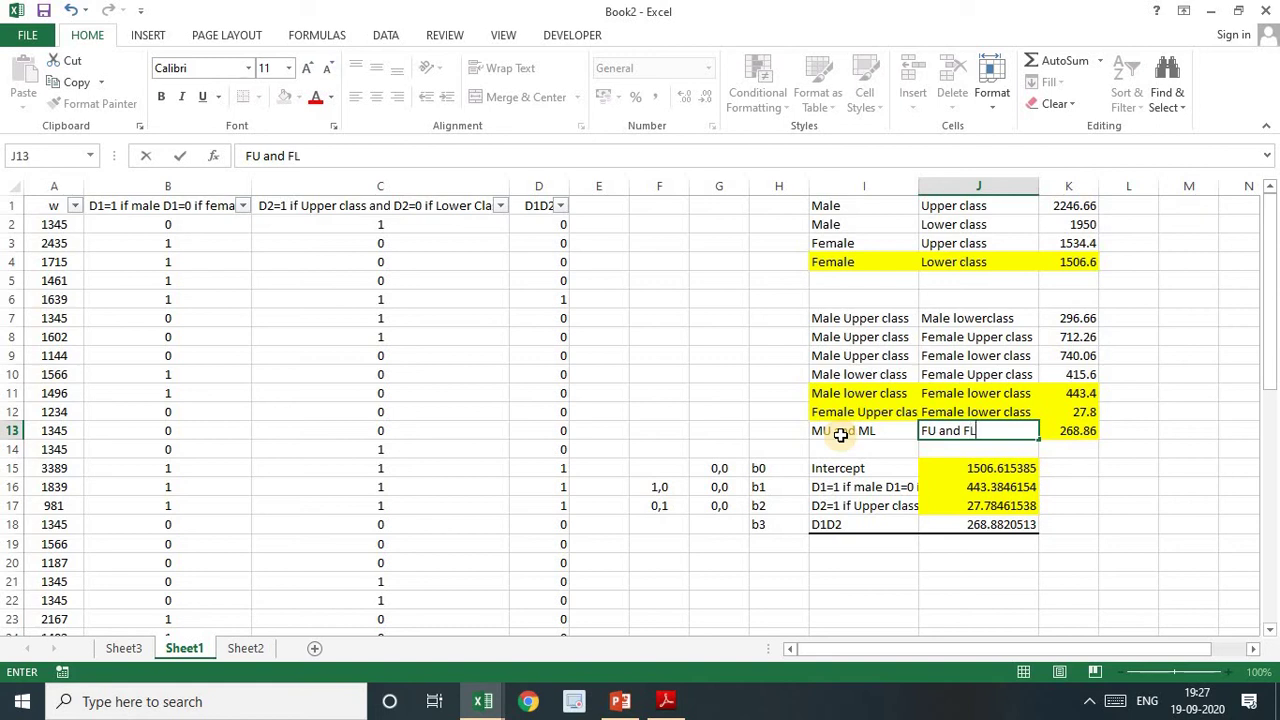
key("Tab")
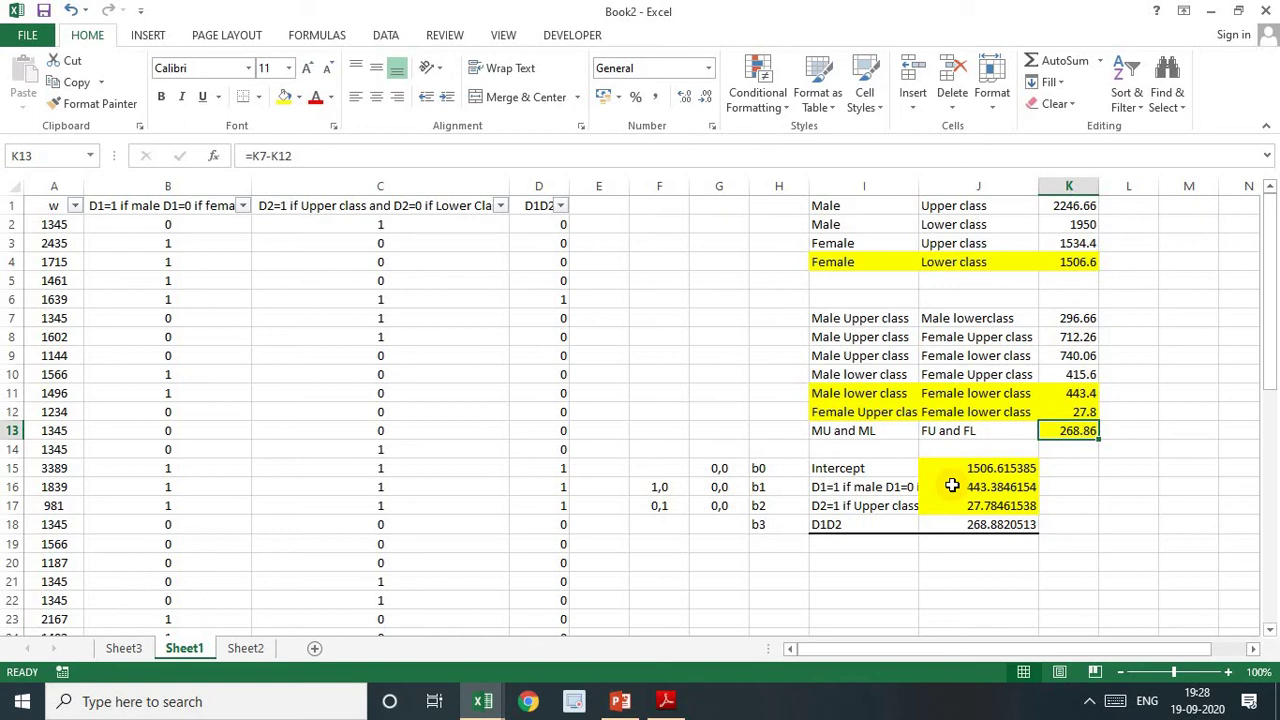
left_click(838, 429)
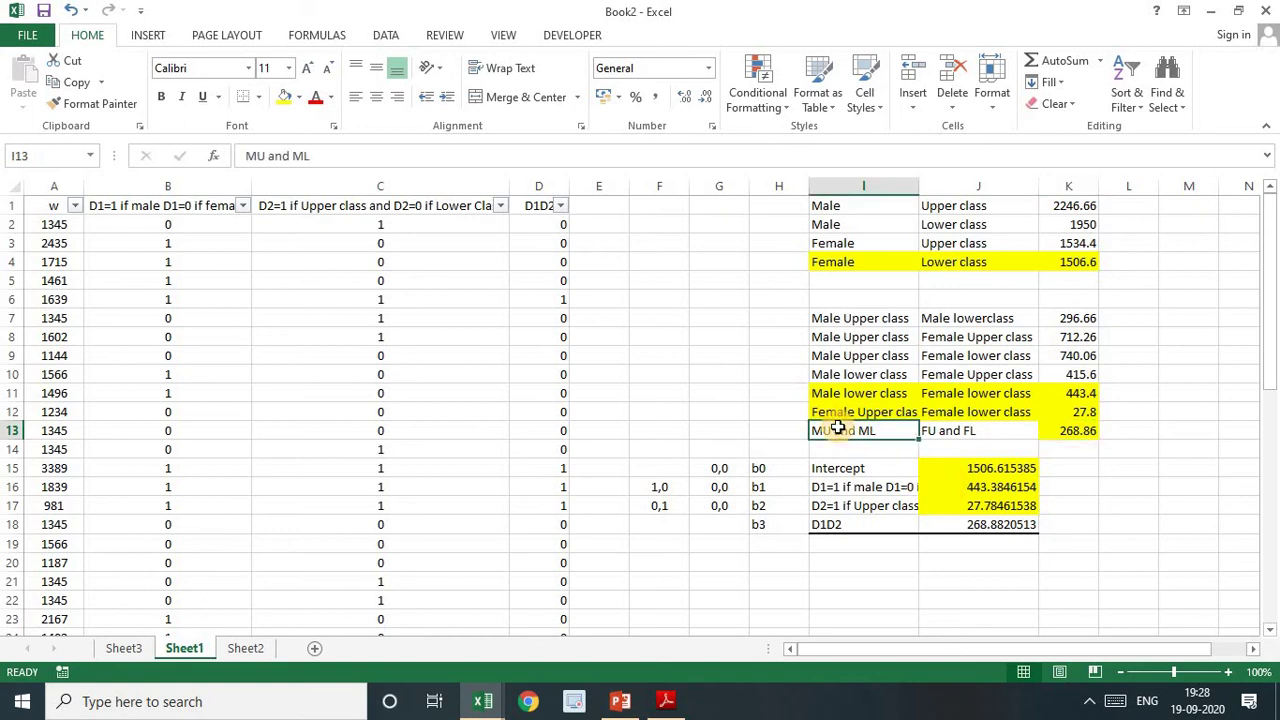
left_click(1087, 317)
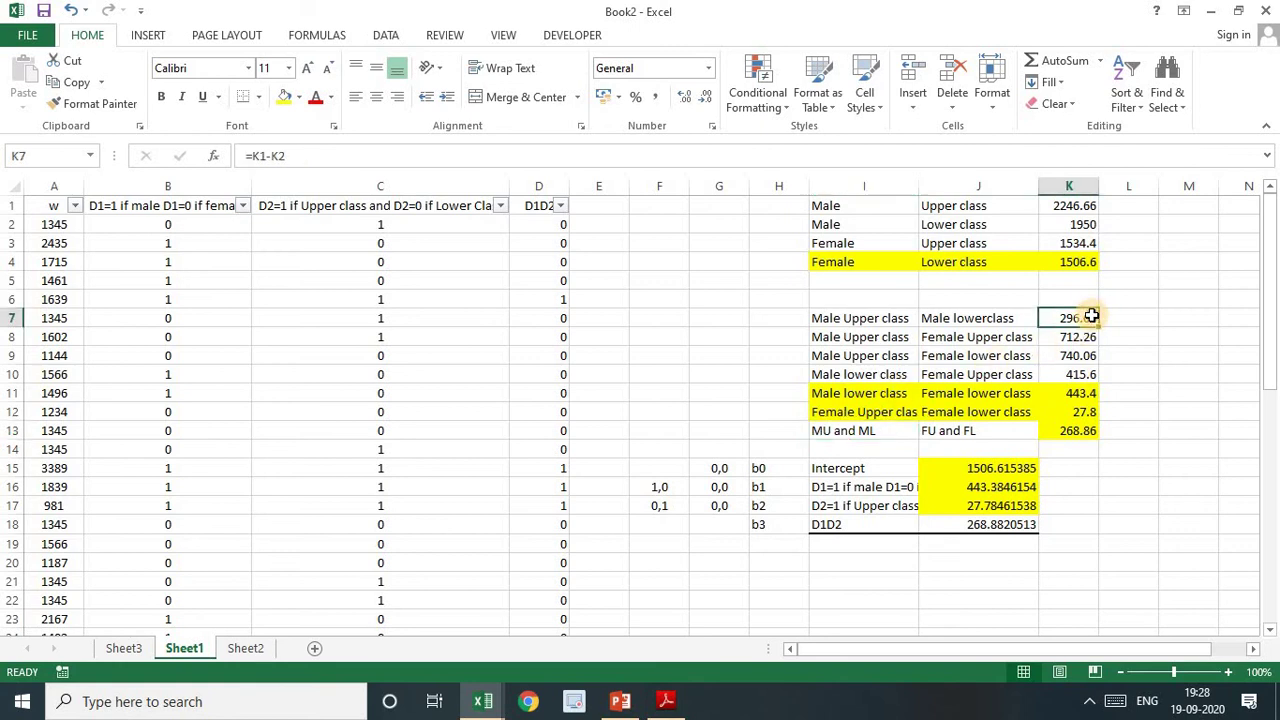
left_click(1089, 410)
left_click(1084, 430)
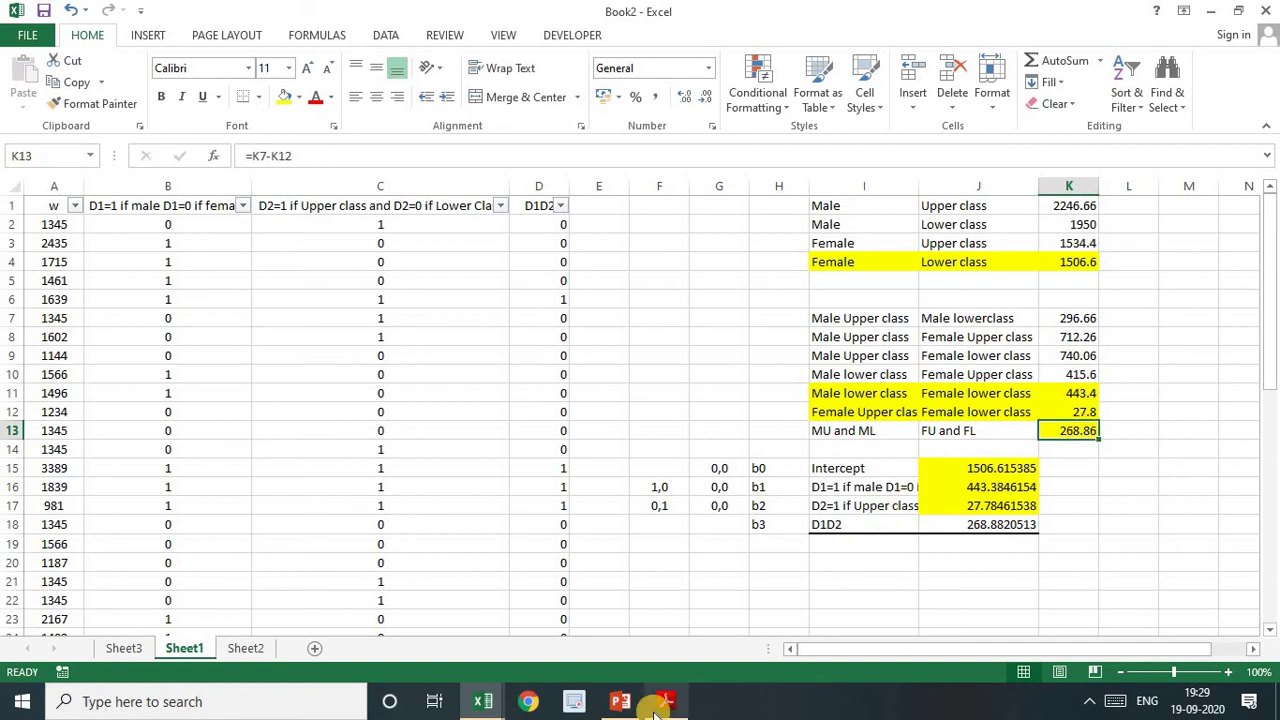
Switch to PowerPoint and present the slide on the interaction effect on the slope coefficient of a quantitative variable
left_click(619, 708)
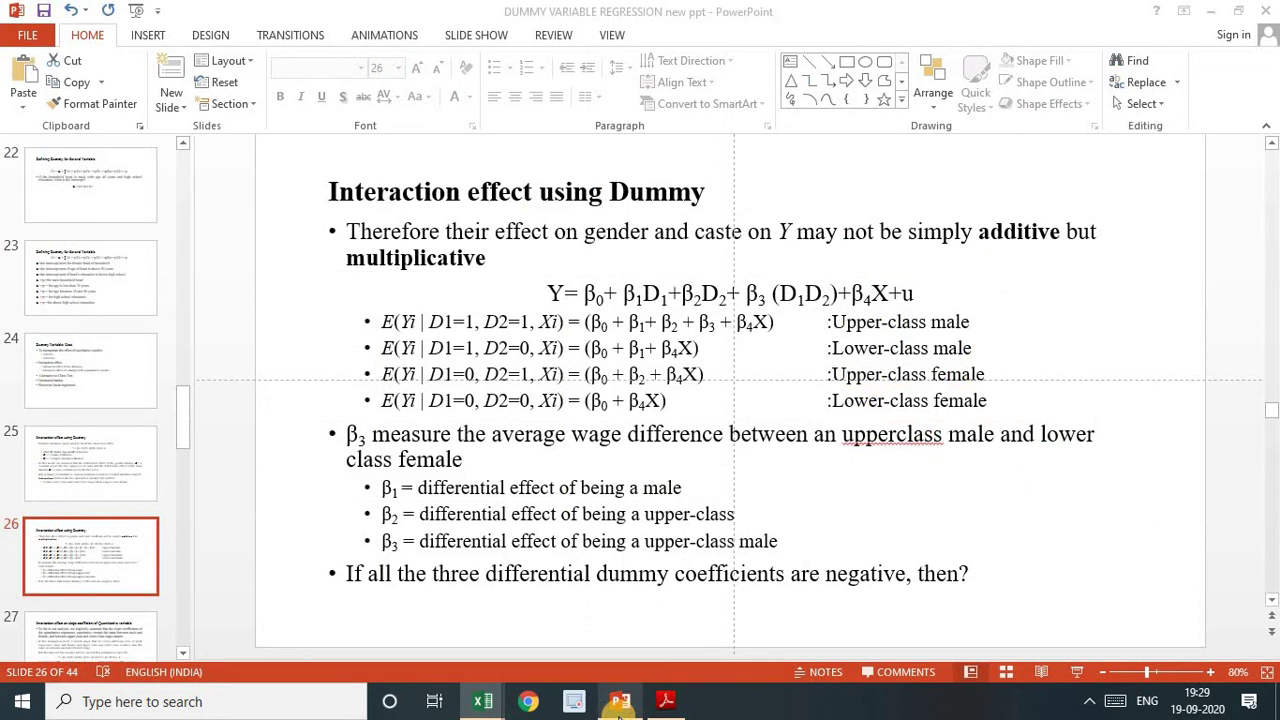
left_click(1076, 671)
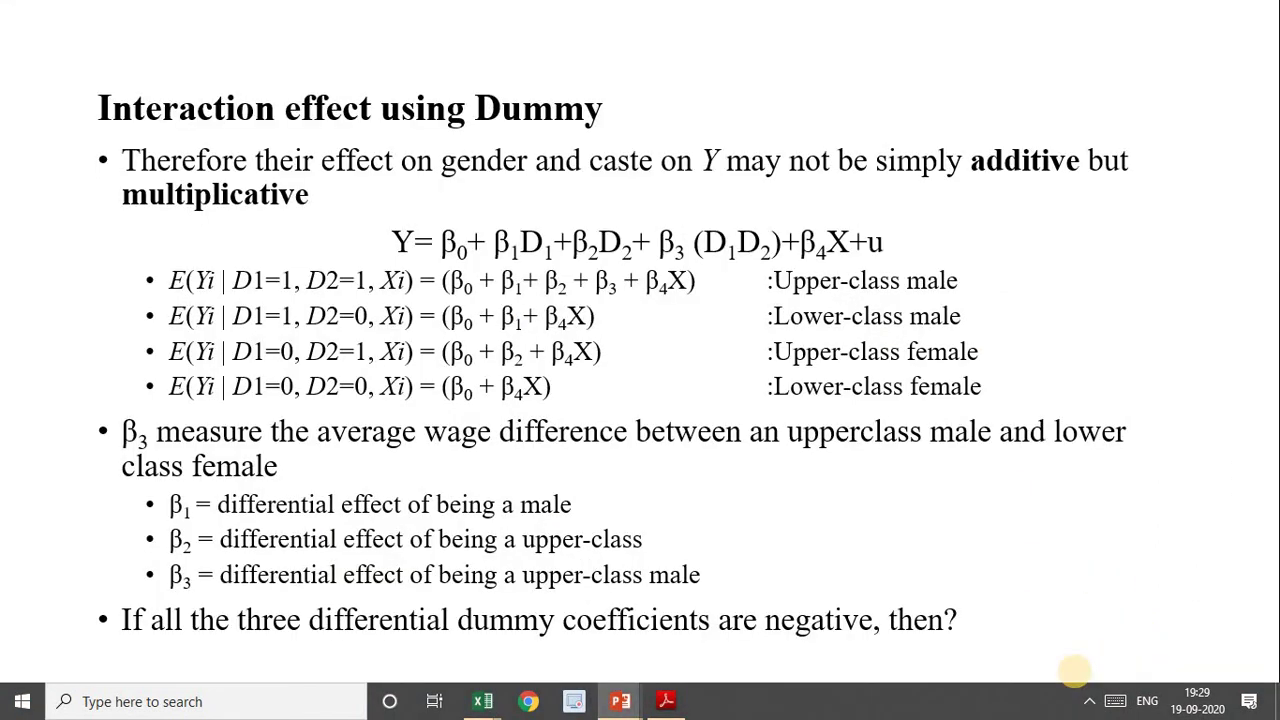
left_click(1075, 671)
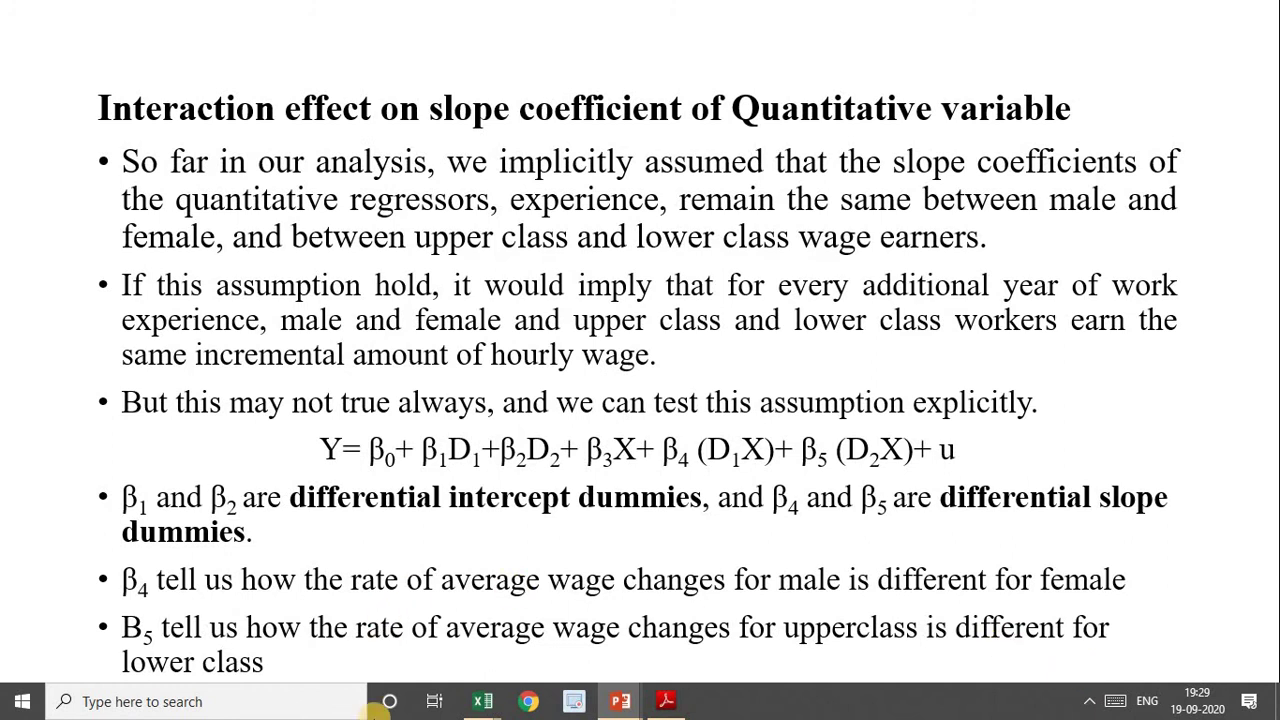
left_click(89, 662)
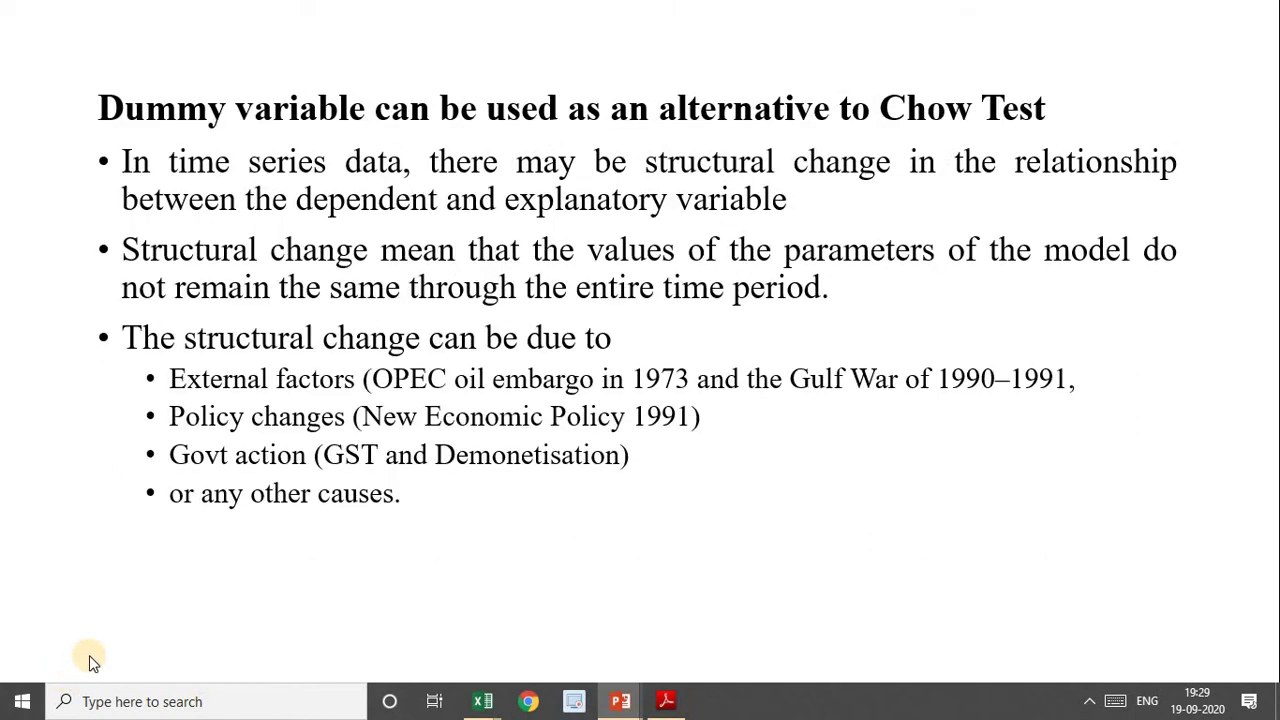
key("Left")
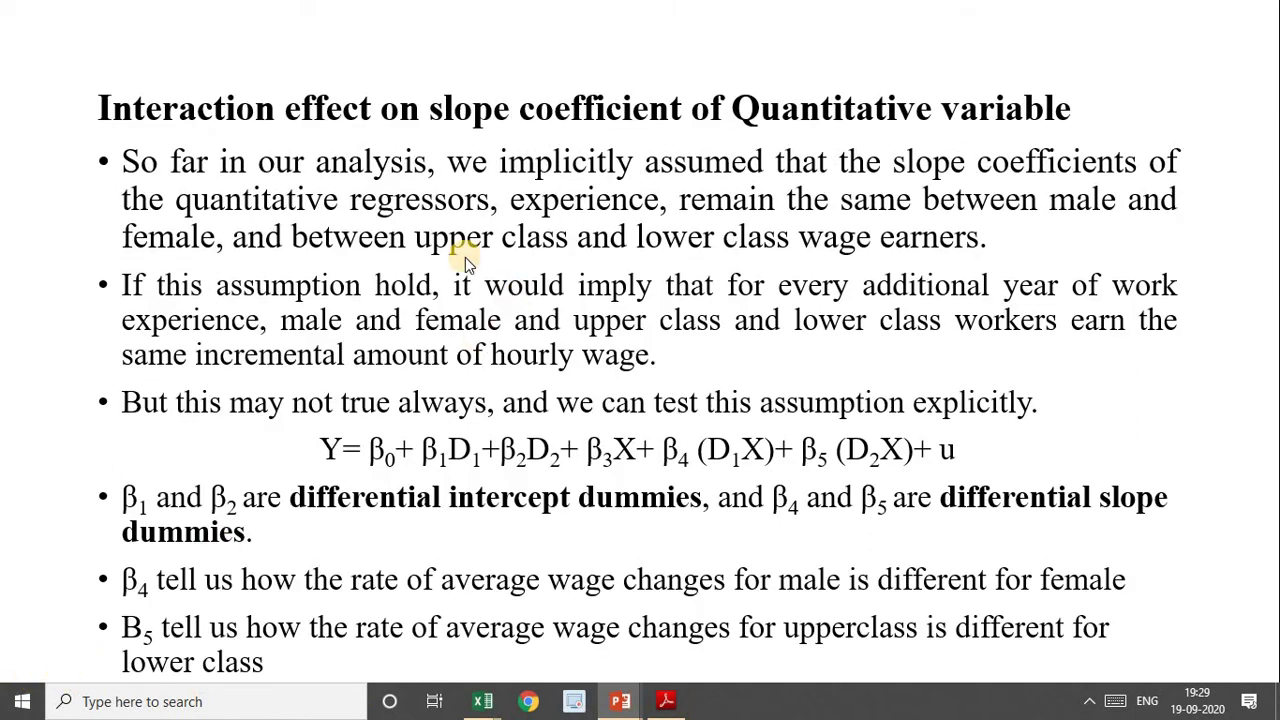
right_click(288, 156)
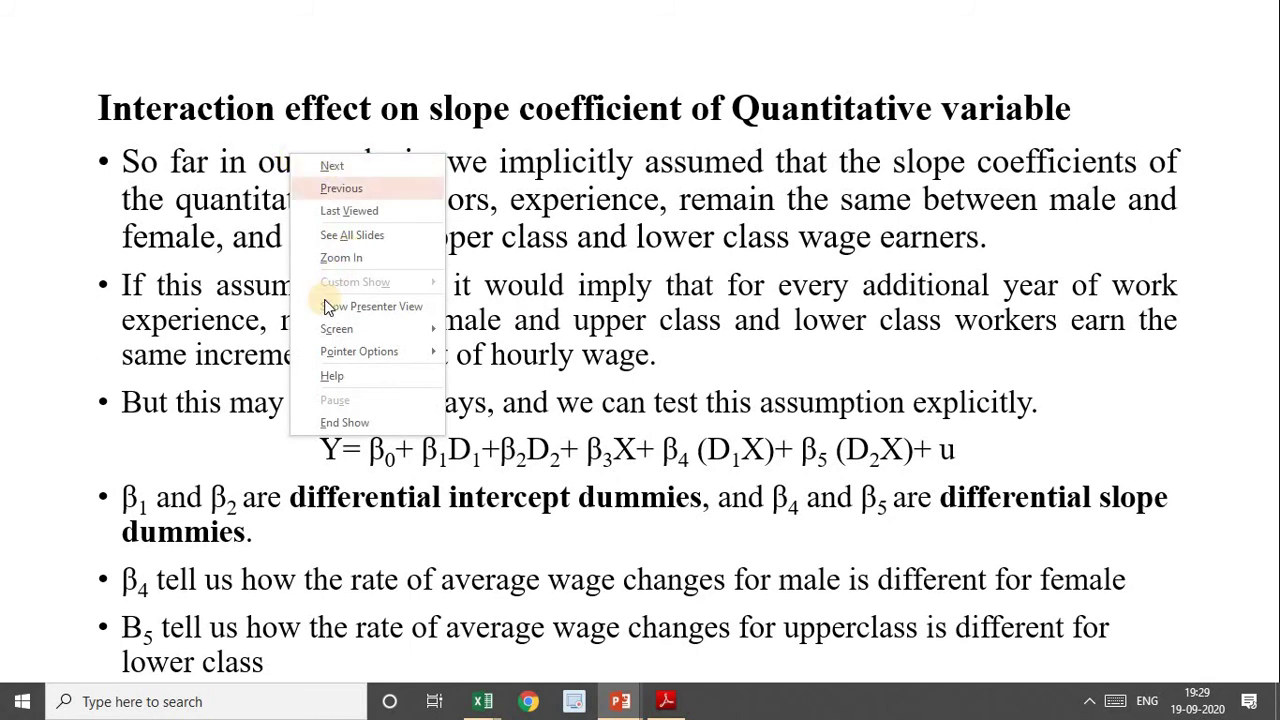
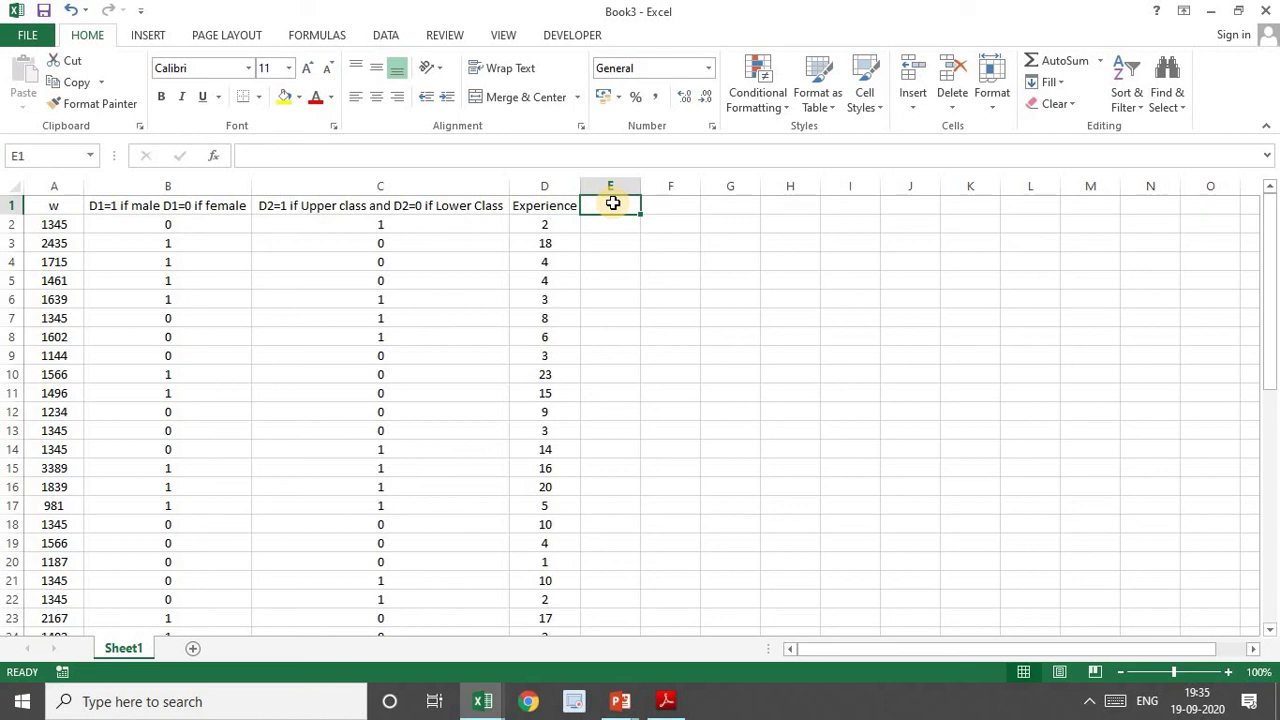
Add the interaction column headers D1Ex in E1 and D2Ex in F1 of the Book3 workbook in Excel
type("D")
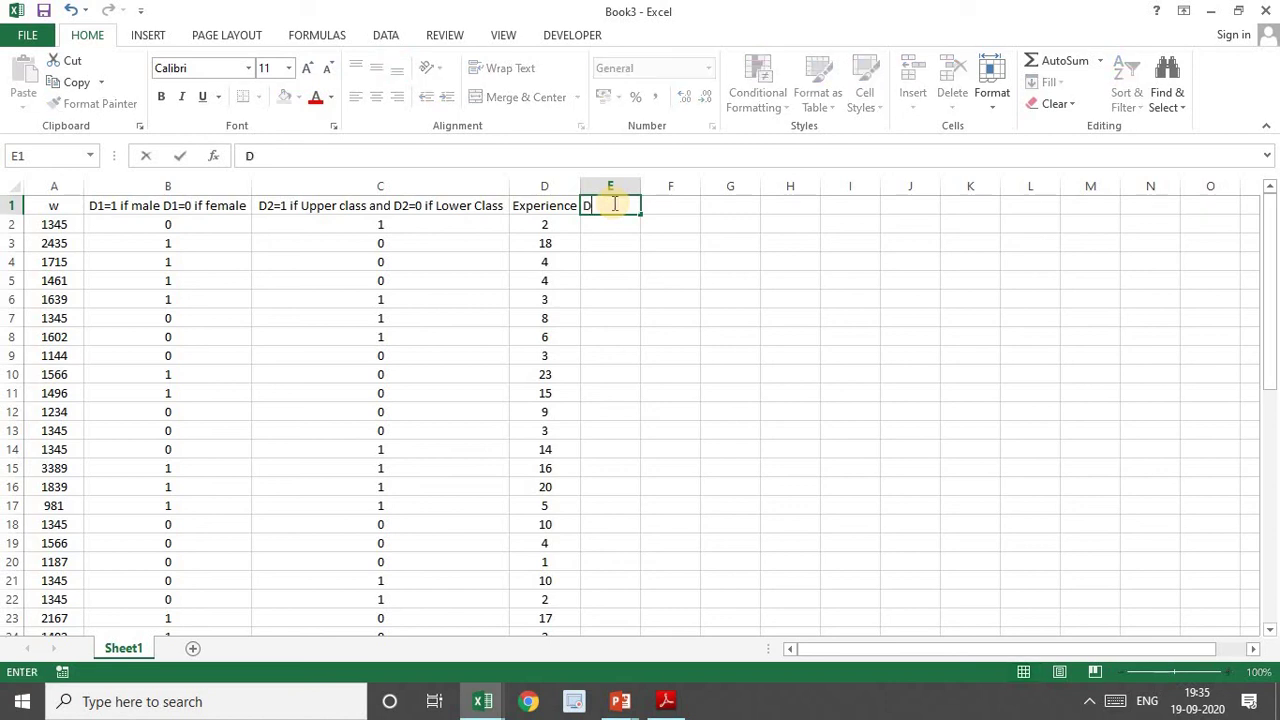
type("1X")
key("BackSpace")
type("x")
key("Tab")
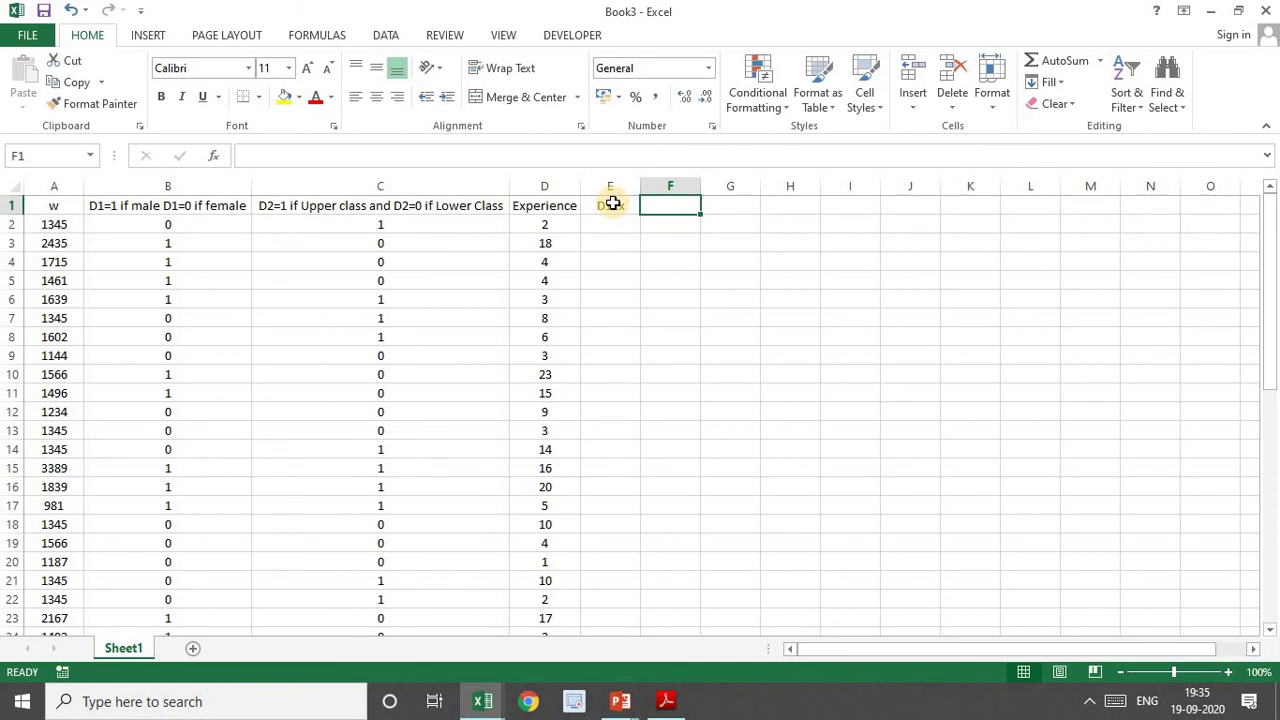
type("D2E")
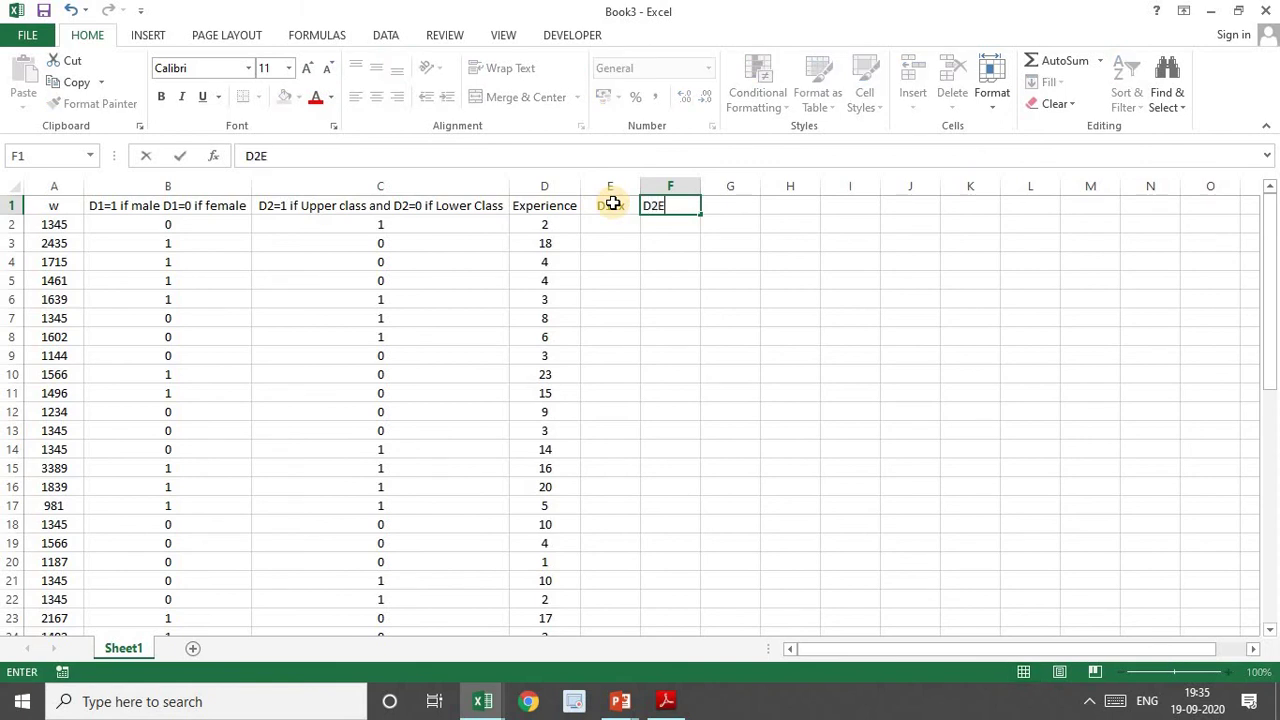
type("x")
key("BackSpace")
type("x")
key("Return")
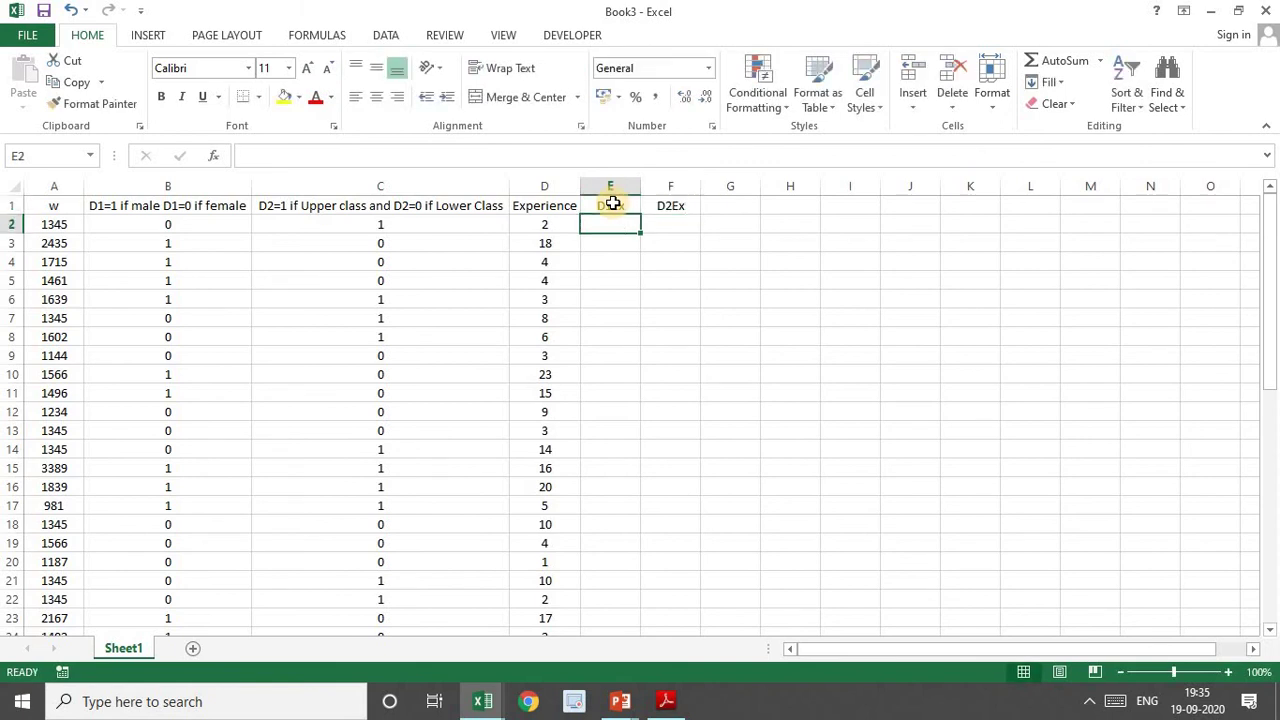
Calculate D1Ex with =B2*D2 in E2 and fill the formula down the column for all observations
type("=")
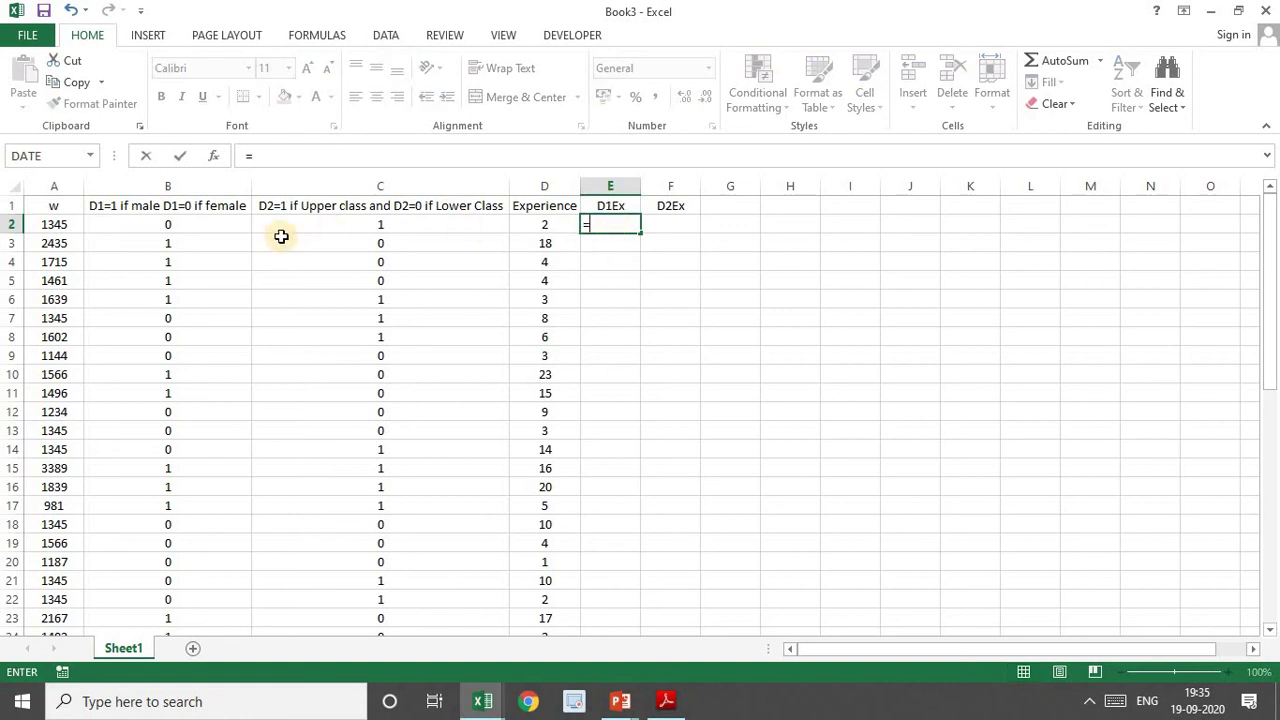
left_click(183, 226)
type("*")
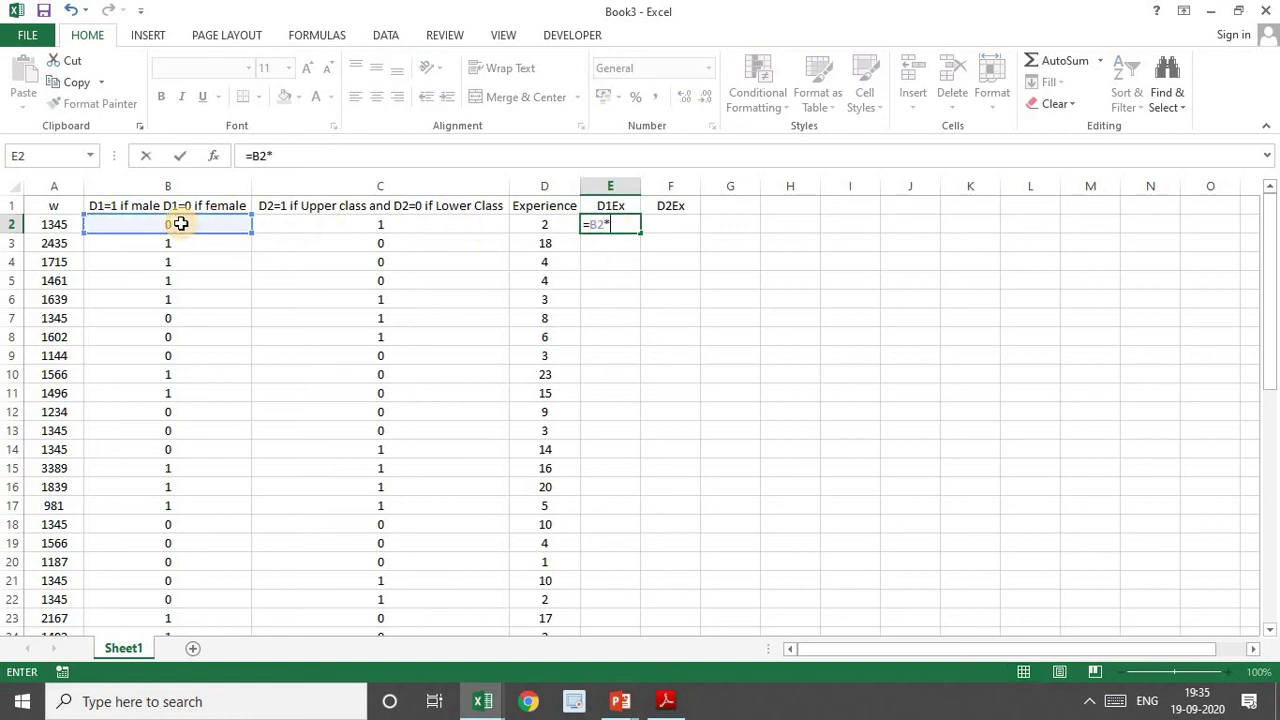
left_click(544, 223)
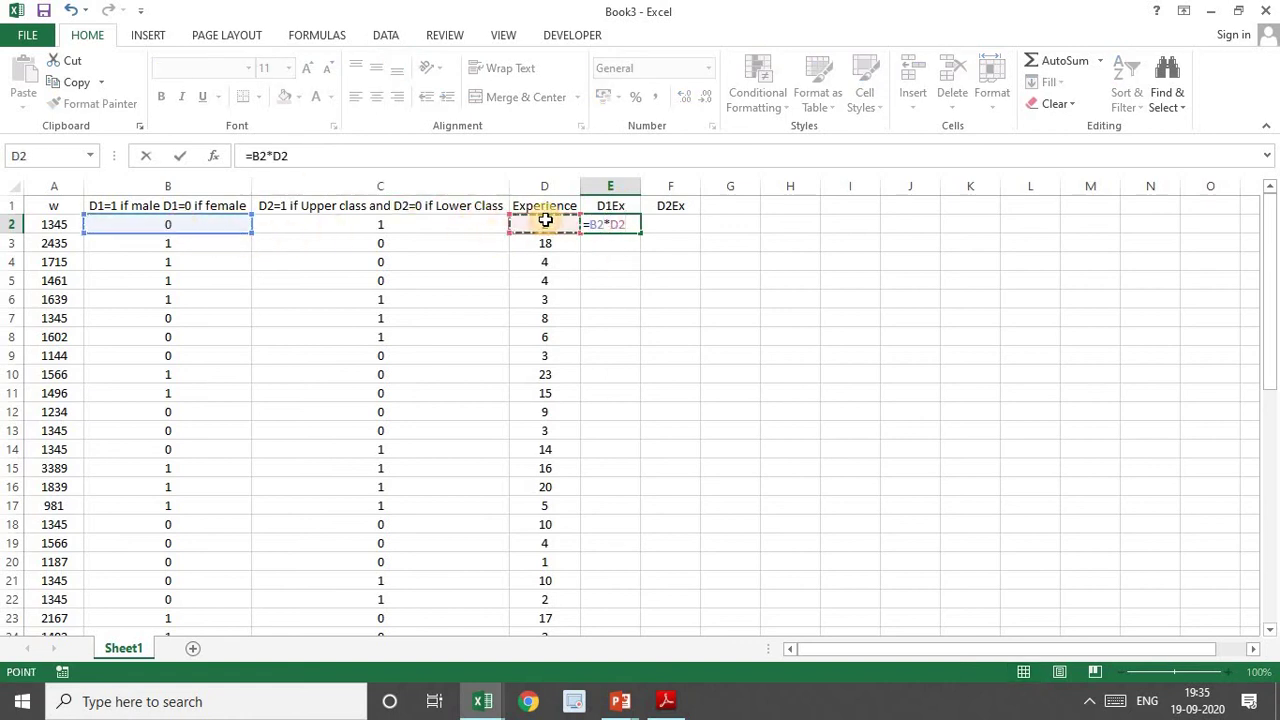
key("Return")
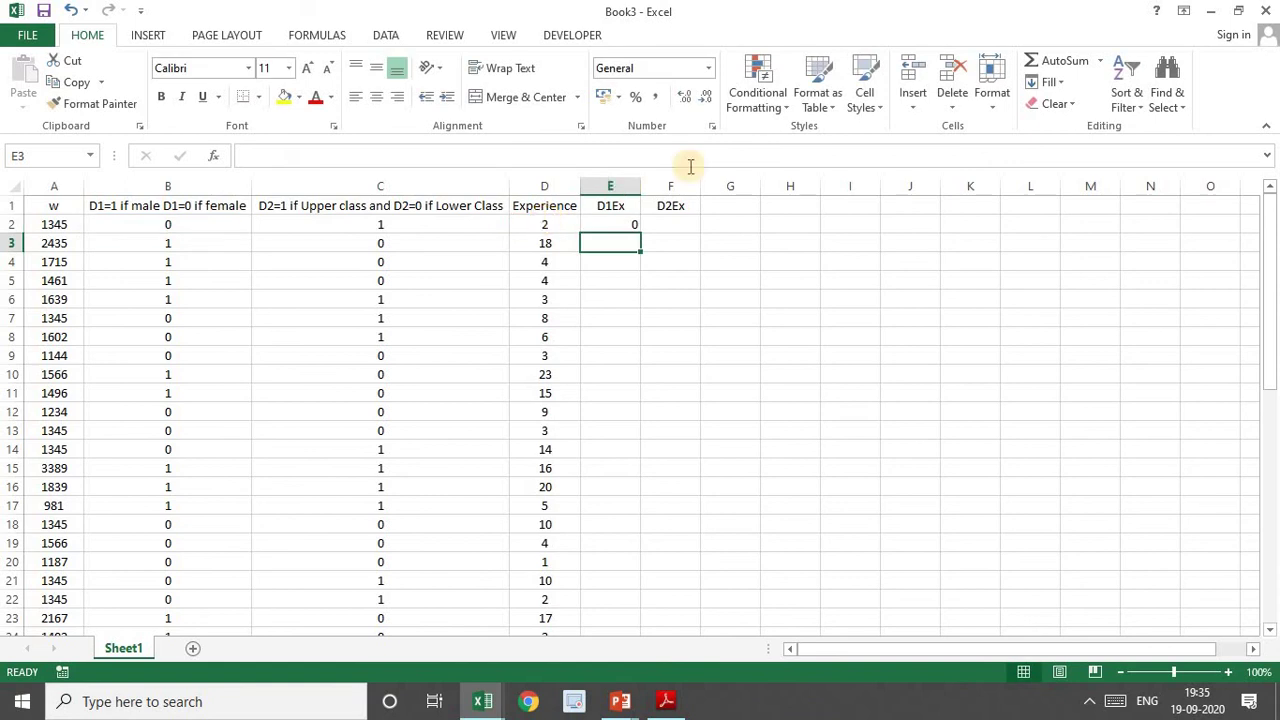
left_click(622, 224)
double_click(640, 233)
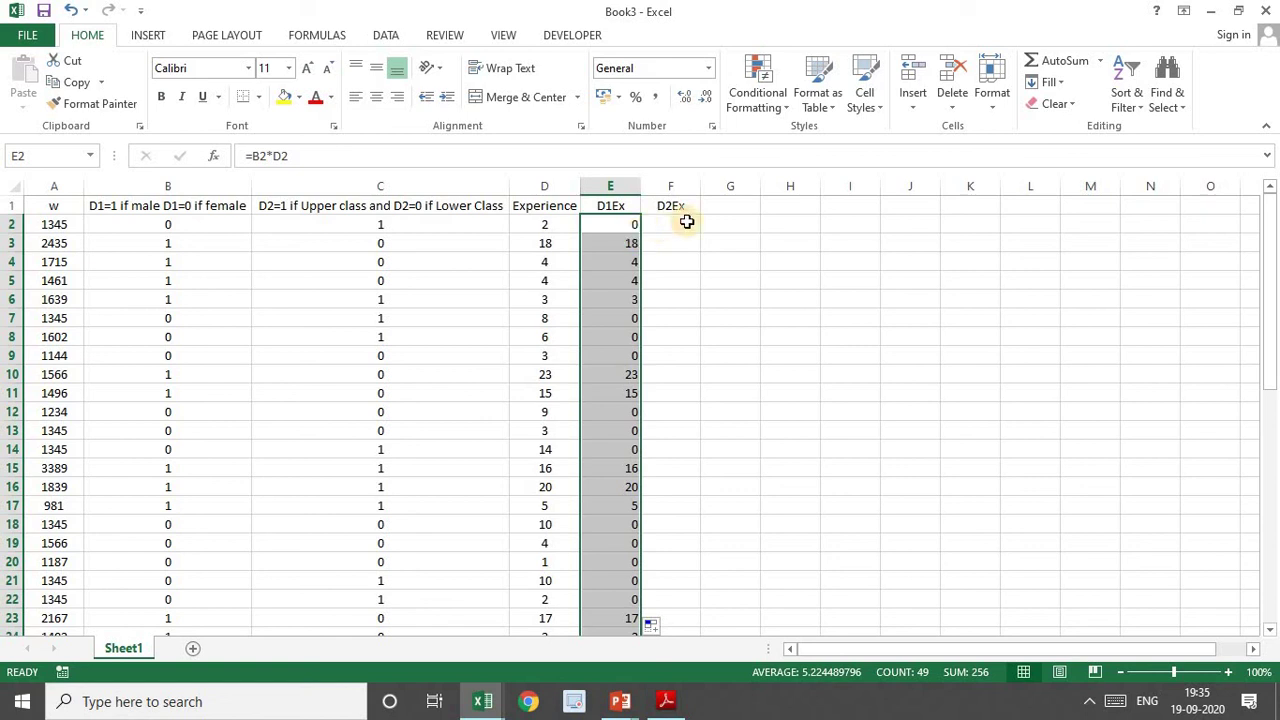
Calculate D2Ex with =C2*D2 in F2 and fill the formula down the column for all observations
left_click(688, 223)
type("=")
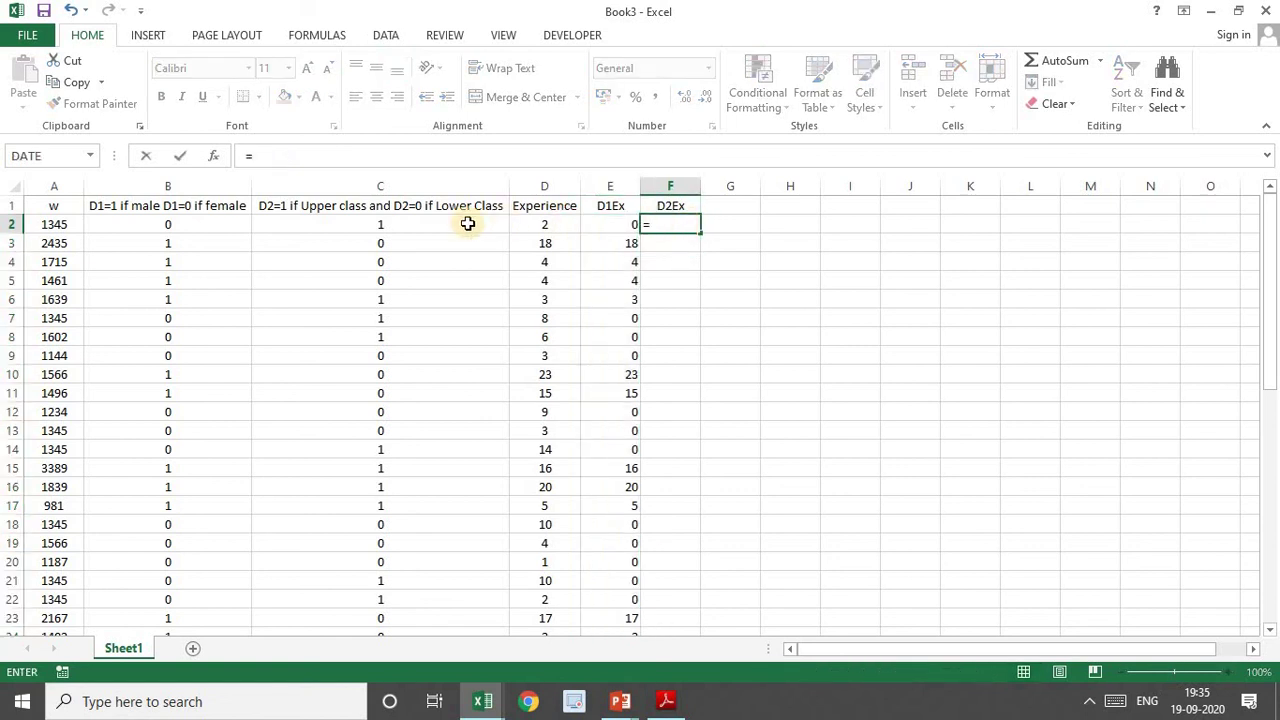
left_click(393, 222)
type("*")
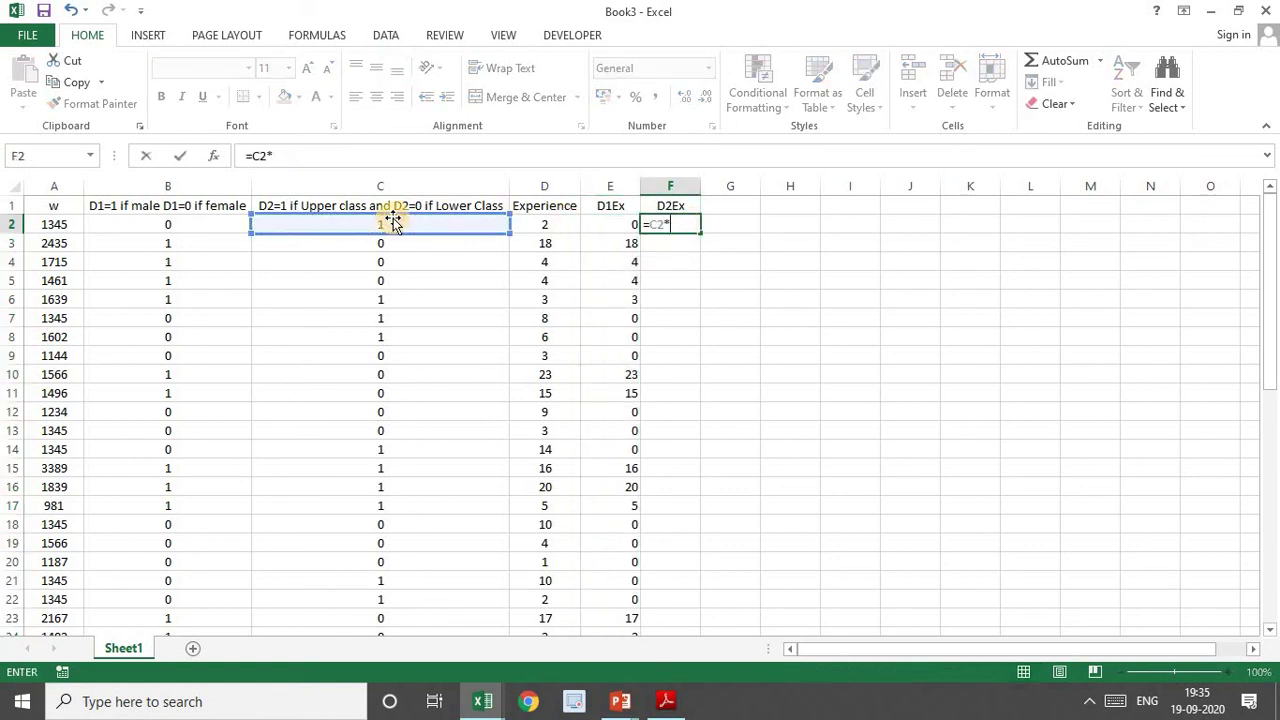
left_click(540, 222)
key("Return")
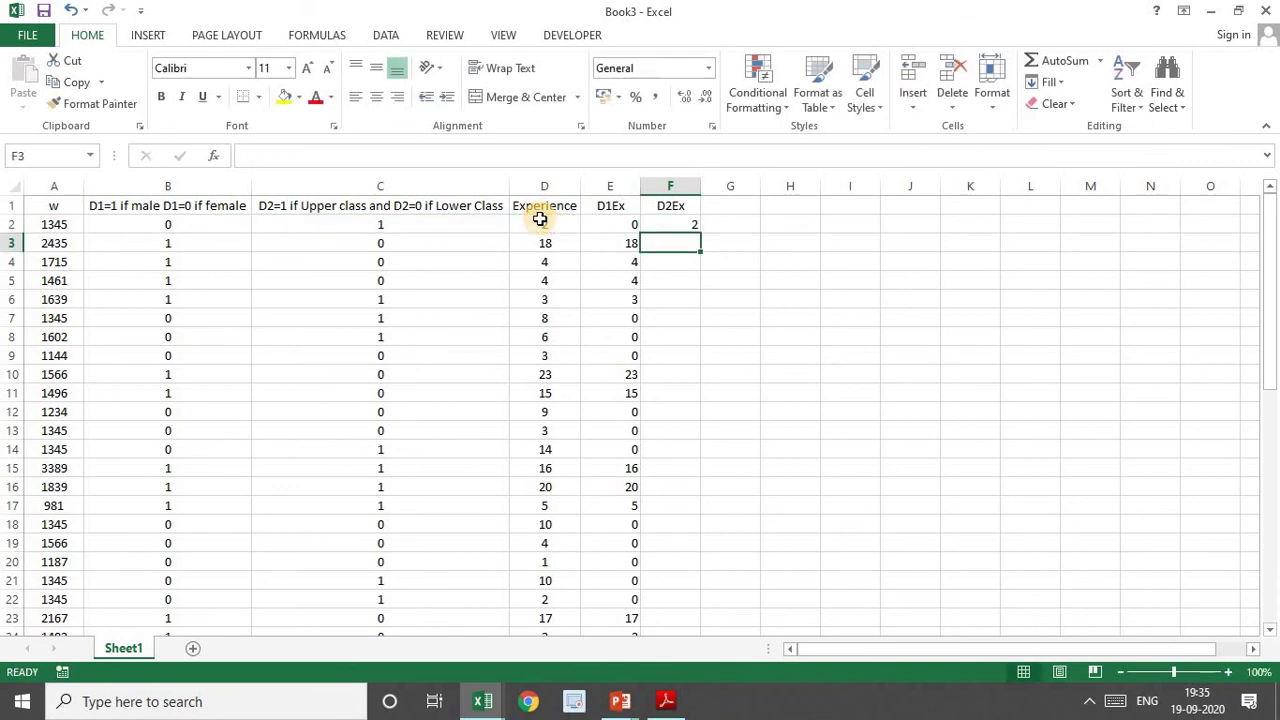
left_click(666, 227)
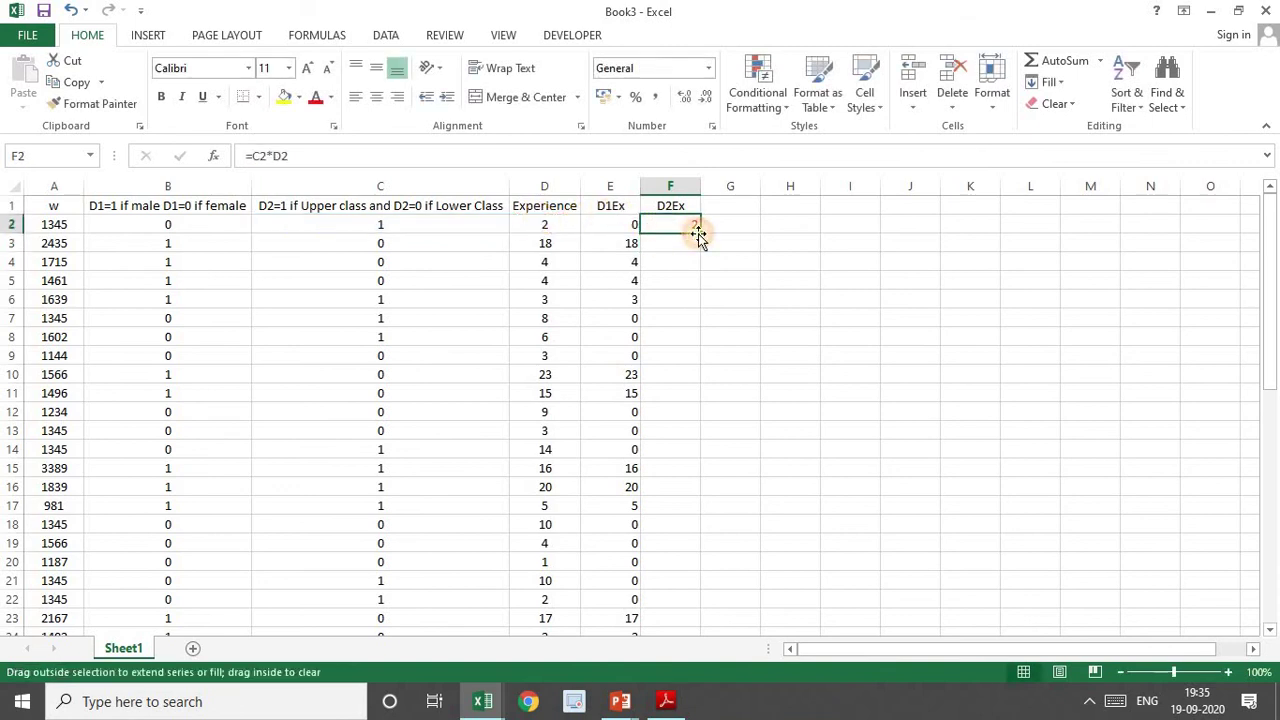
double_click(699, 234)
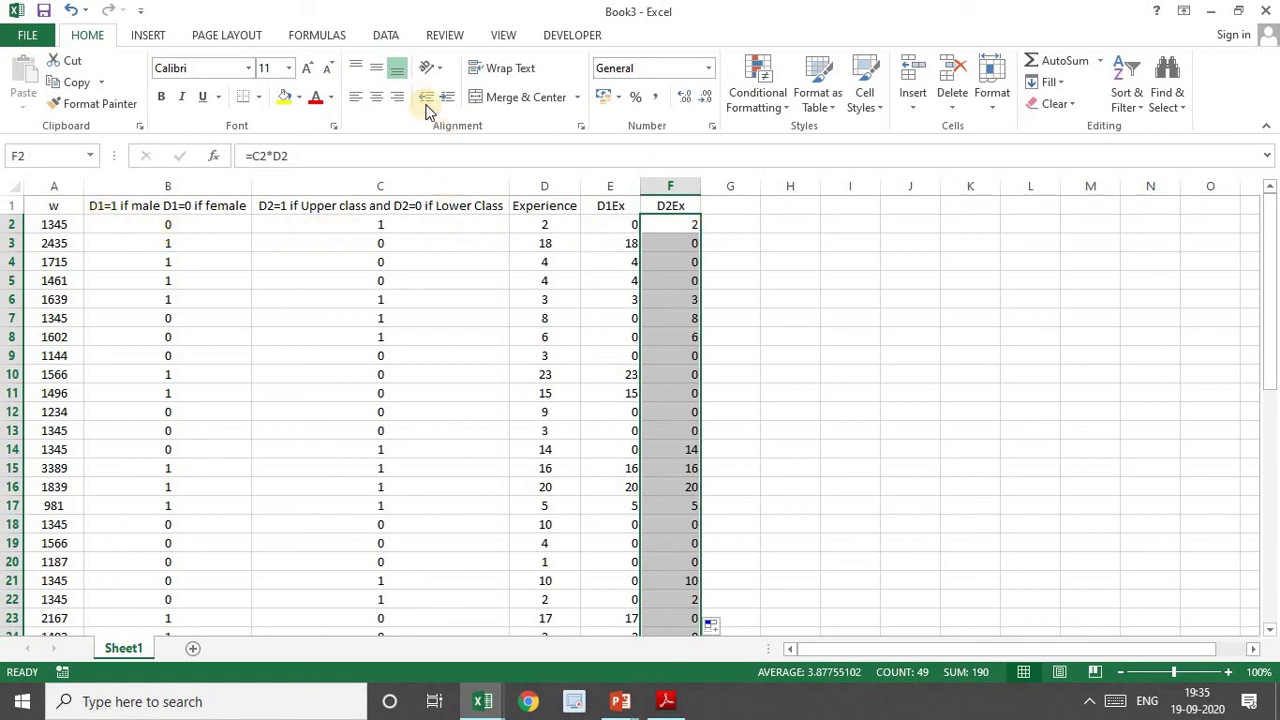
Start a Regression from the data analysis tools and set its input Y range to $A$1:$A$50
left_click(386, 35)
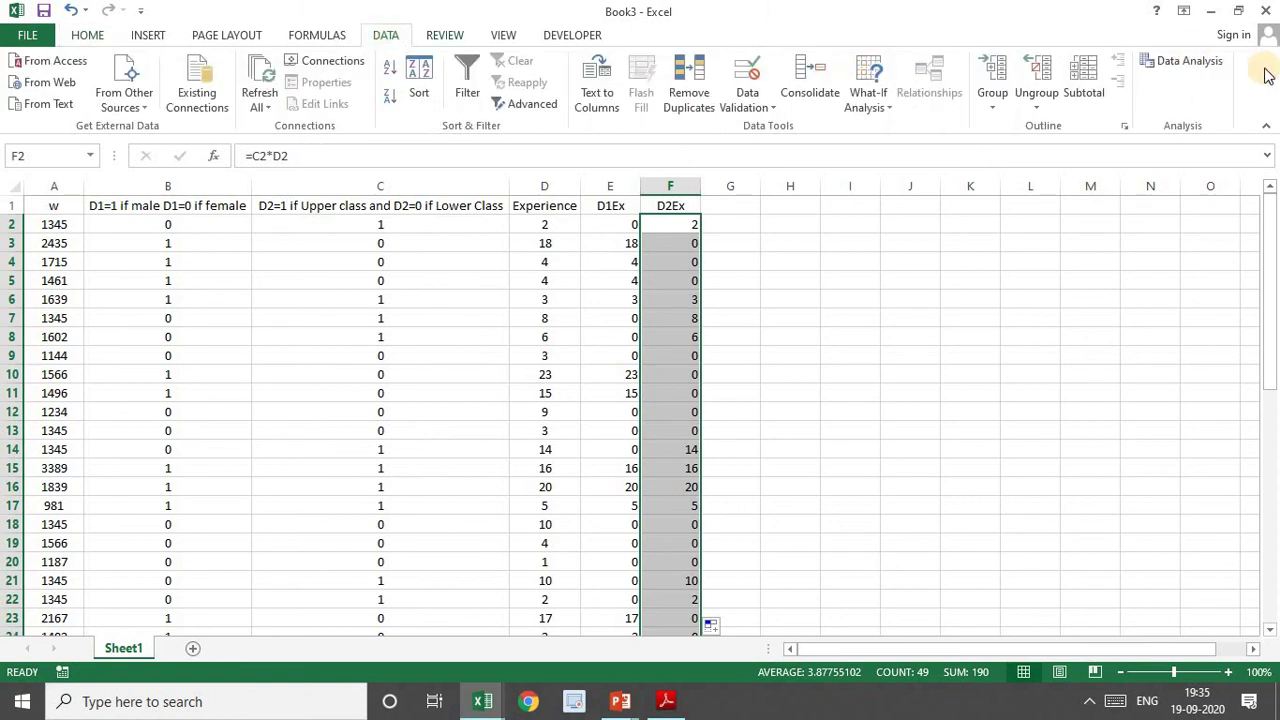
left_click(1188, 62)
left_click(1003, 287)
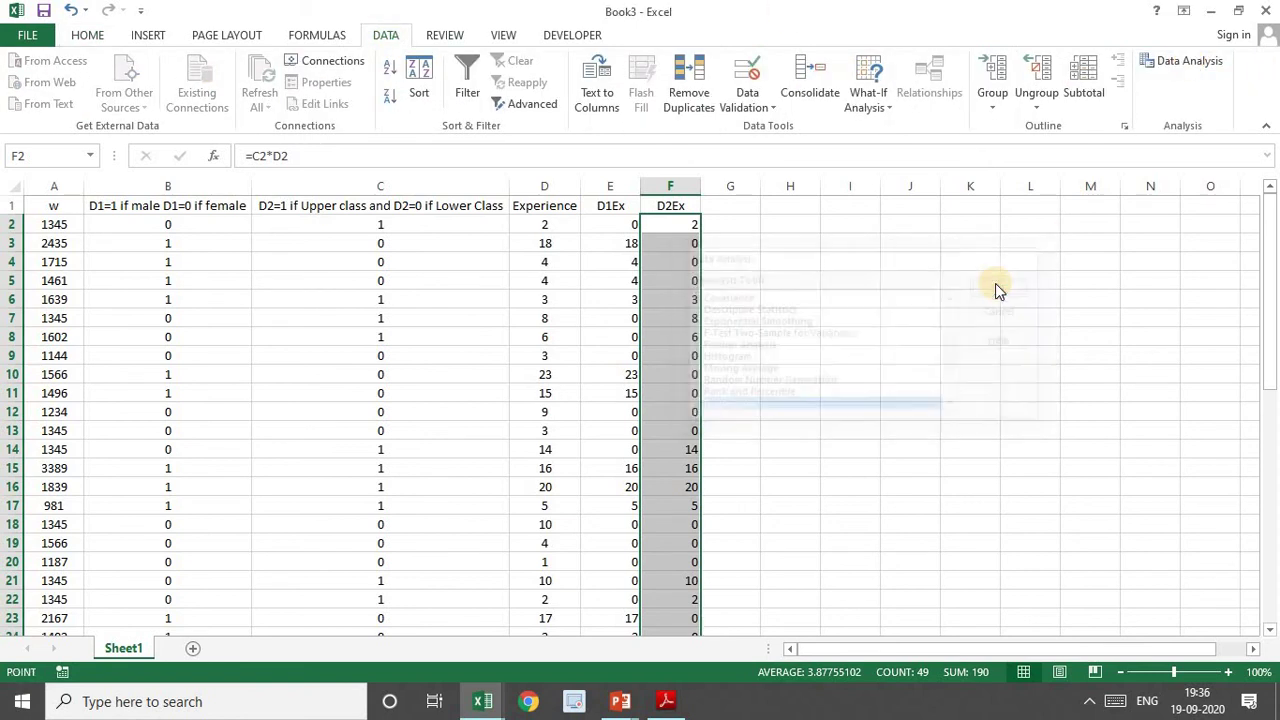
left_click(940, 216)
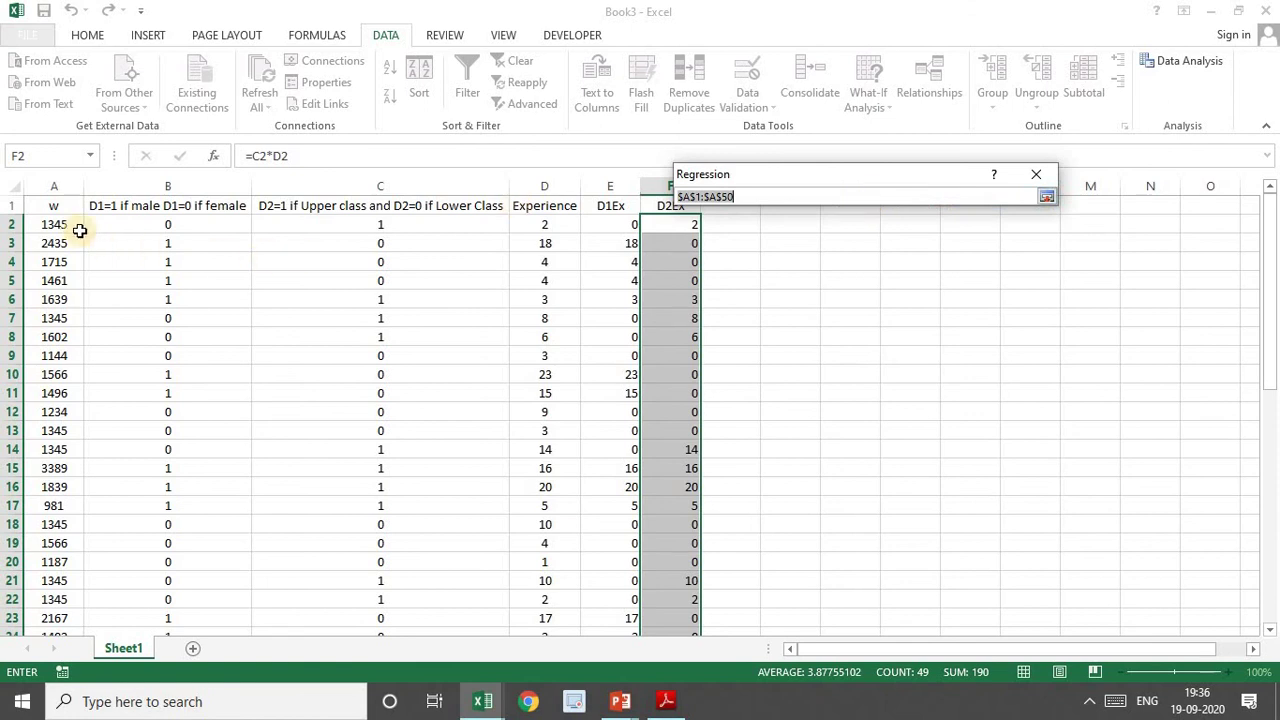
left_click(61, 203)
key("ctrl+shift+Down")
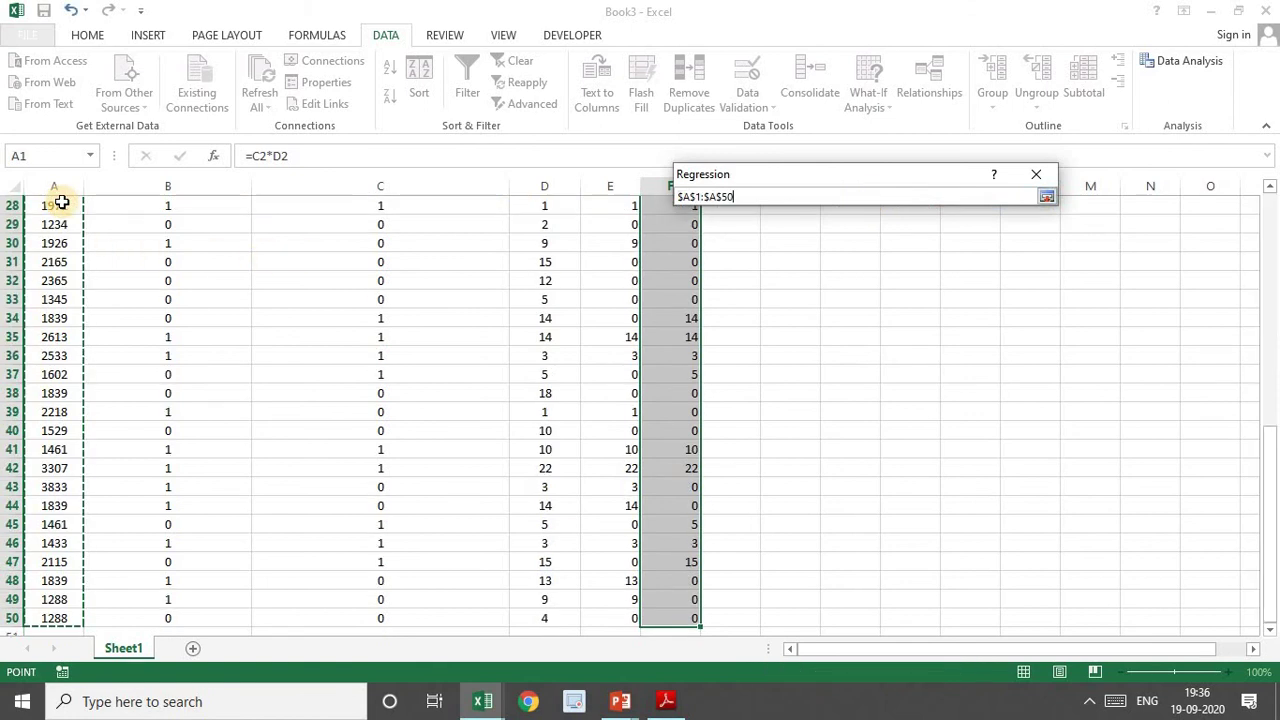
left_click(1046, 196)
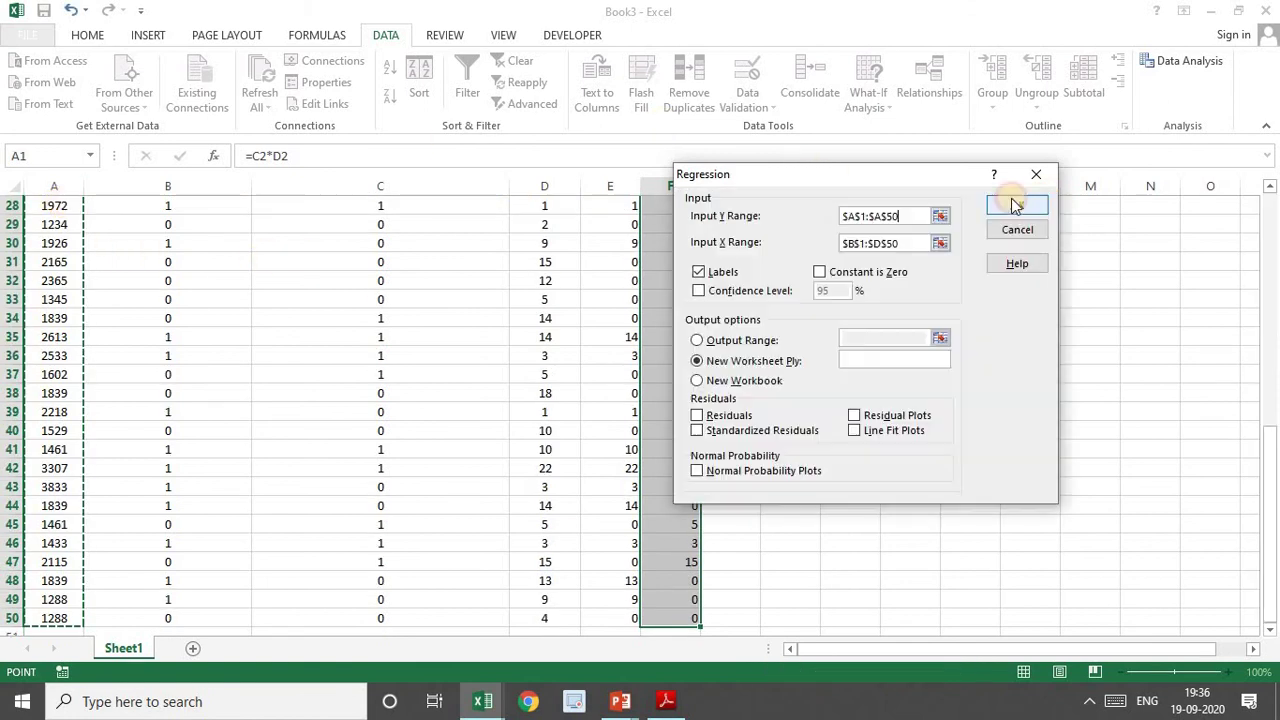
Set the regression's input X range to $B$1:$F$50 and run it with labels, sending the output to a new worksheet
left_click(941, 246)
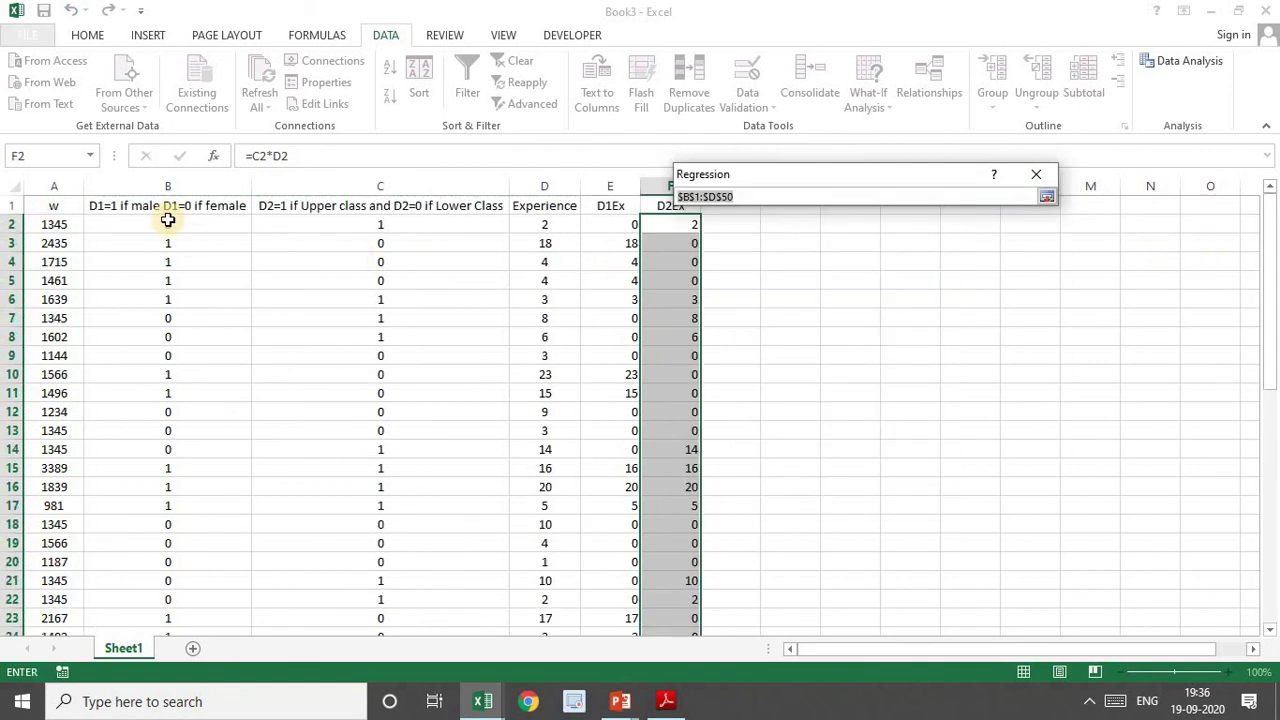
left_click(168, 212)
key("ctrl+shift+Right")
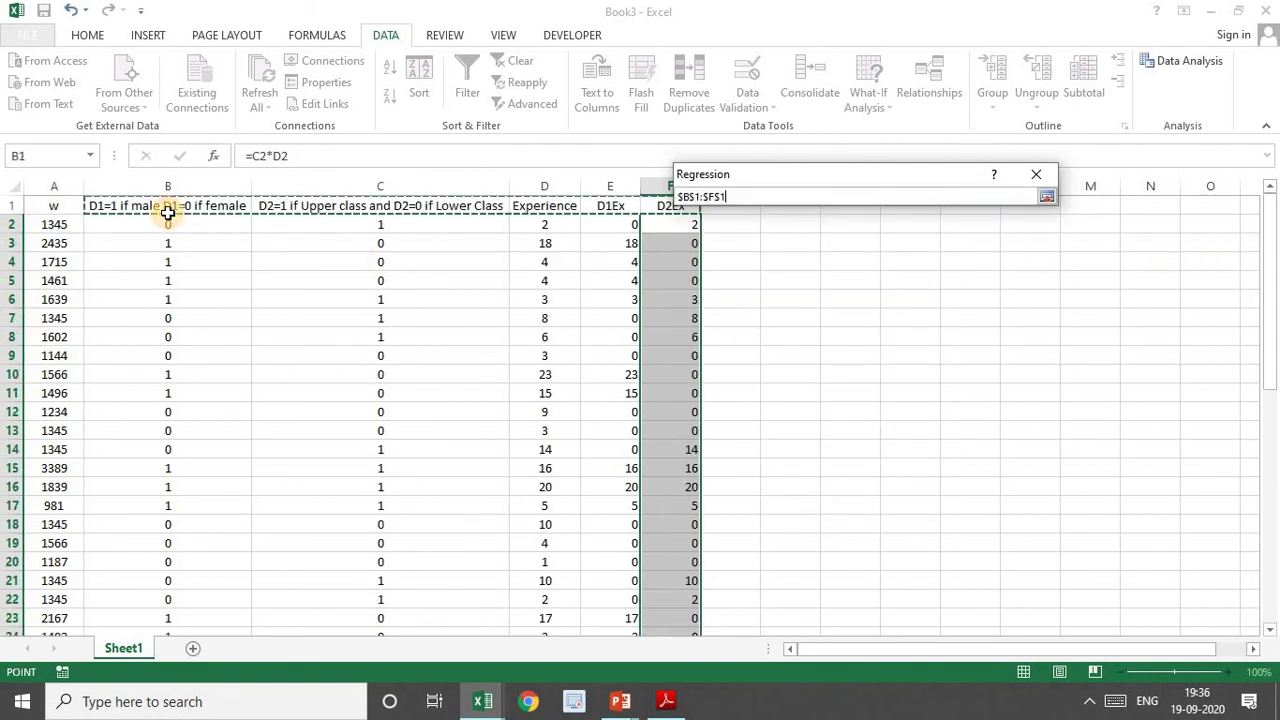
key("ctrl+shift+Down")
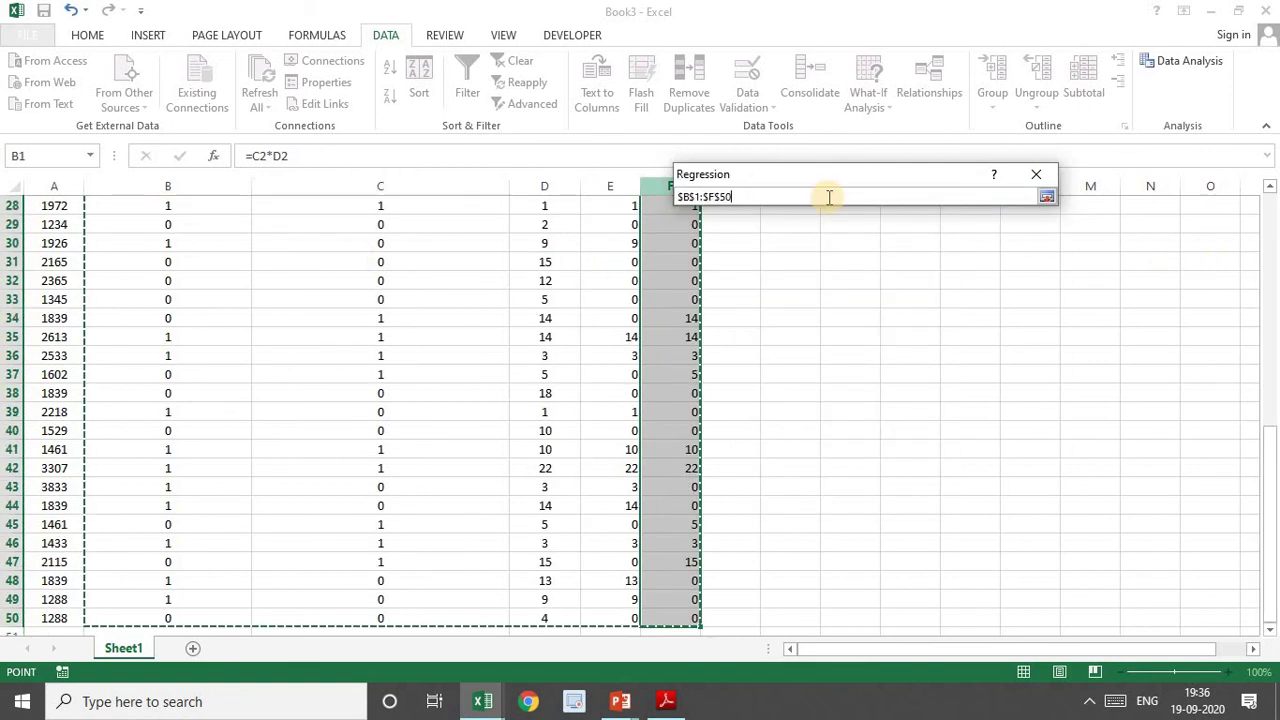
left_click(1046, 196)
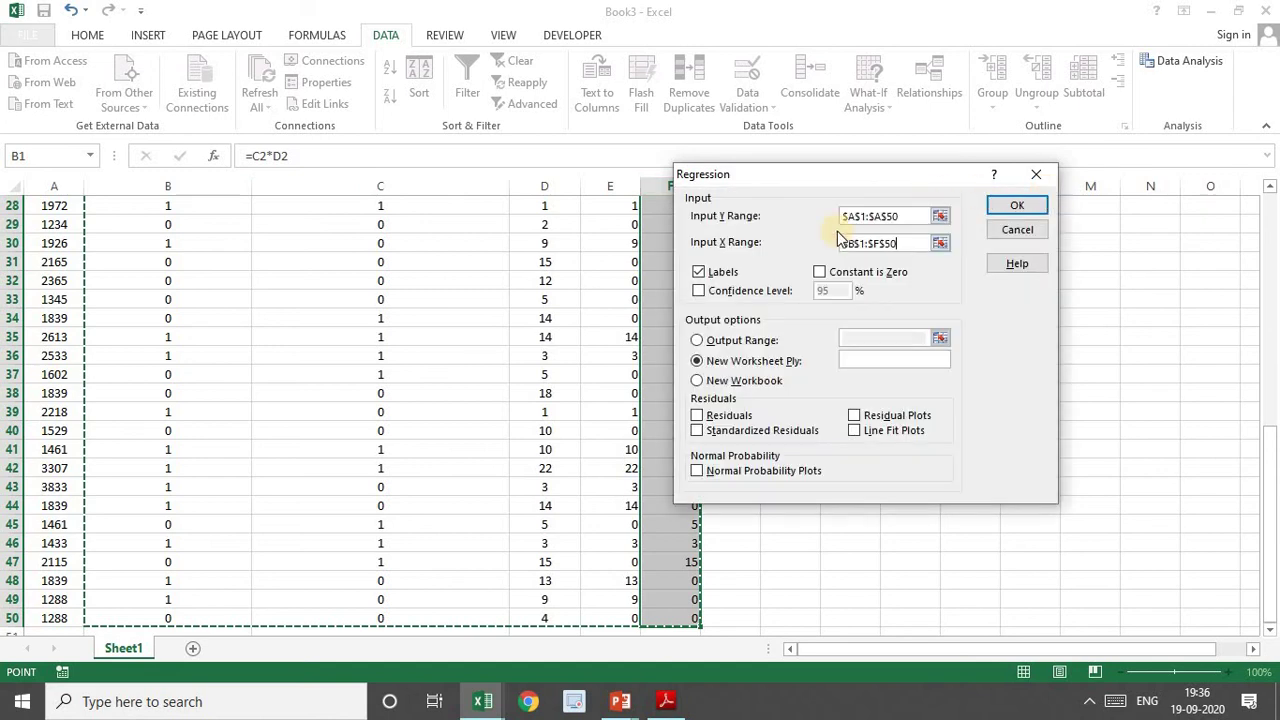
left_click(1018, 206)
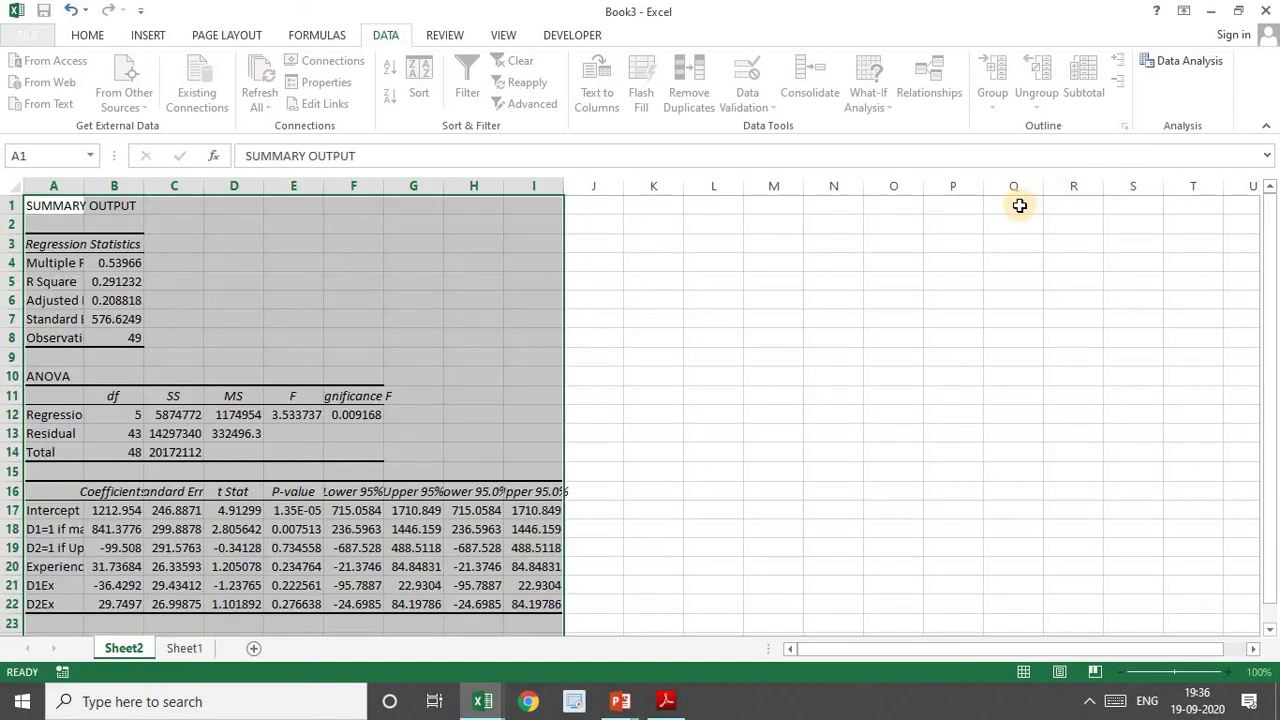
Autofit columns A and B of the regression output so the variable names and coefficients fit
double_click(84, 186)
double_click(341, 186)
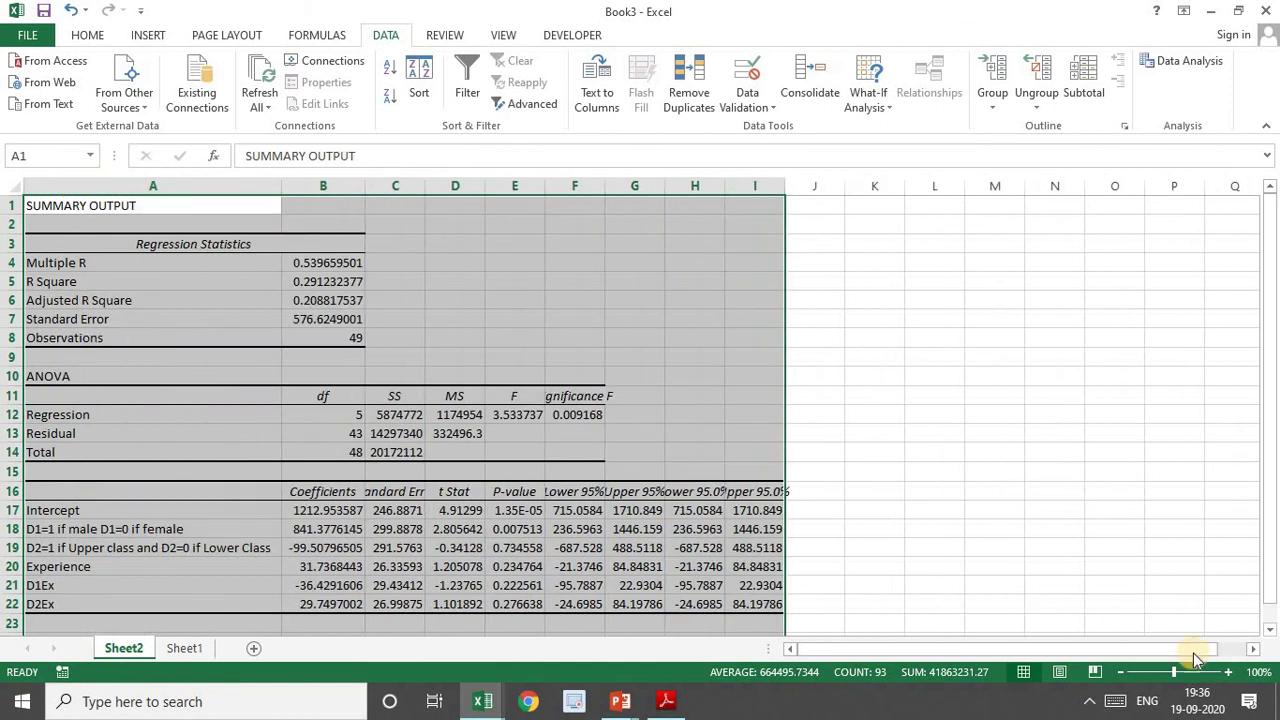
left_click(1230, 672)
left_click(1230, 672)
left_click(1230, 672)
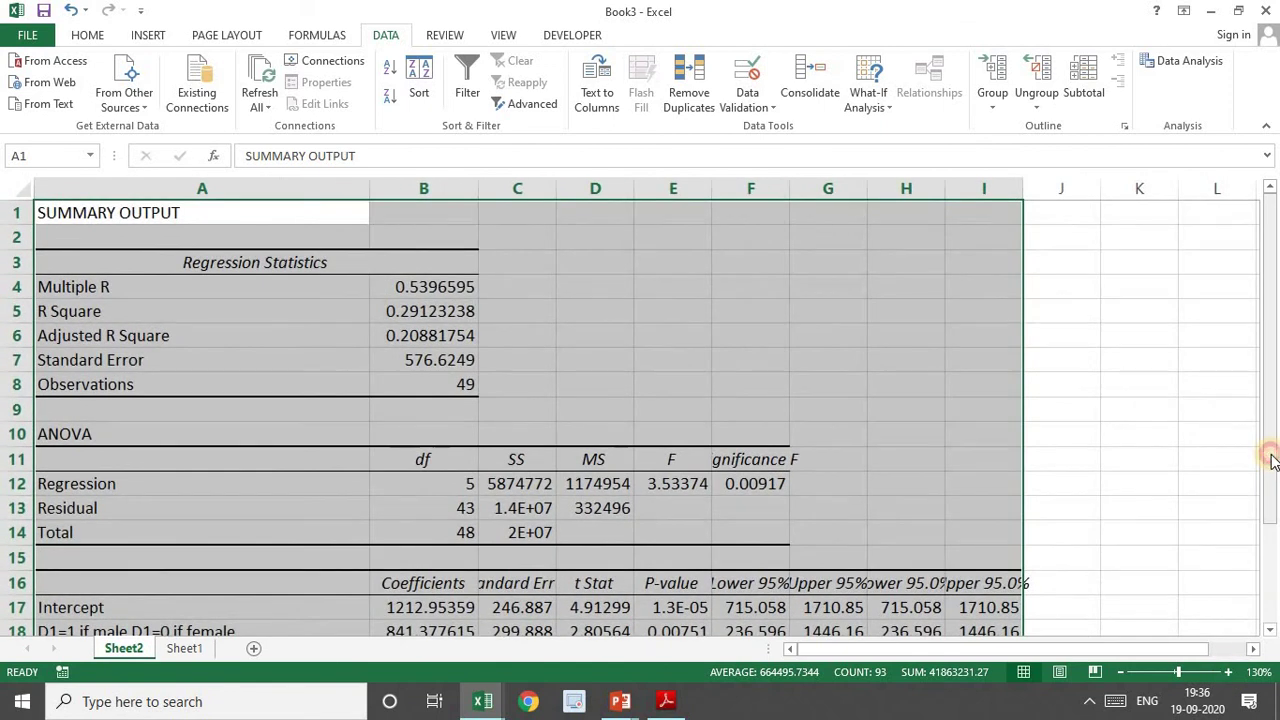
left_click_drag(1268, 448, 1272, 600)
double_click(479, 186)
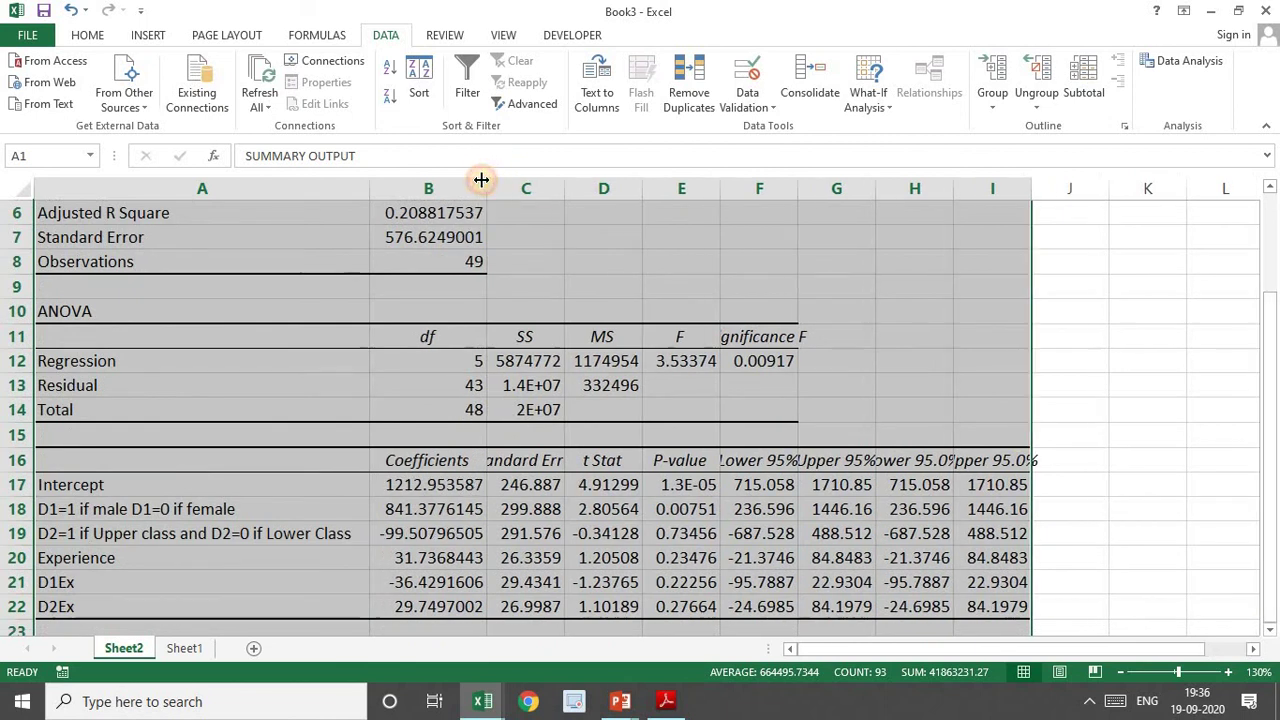
Highlight the variable names and coefficients in A17:B22 with yellow fill
left_click_drag(107, 477, 460, 608)
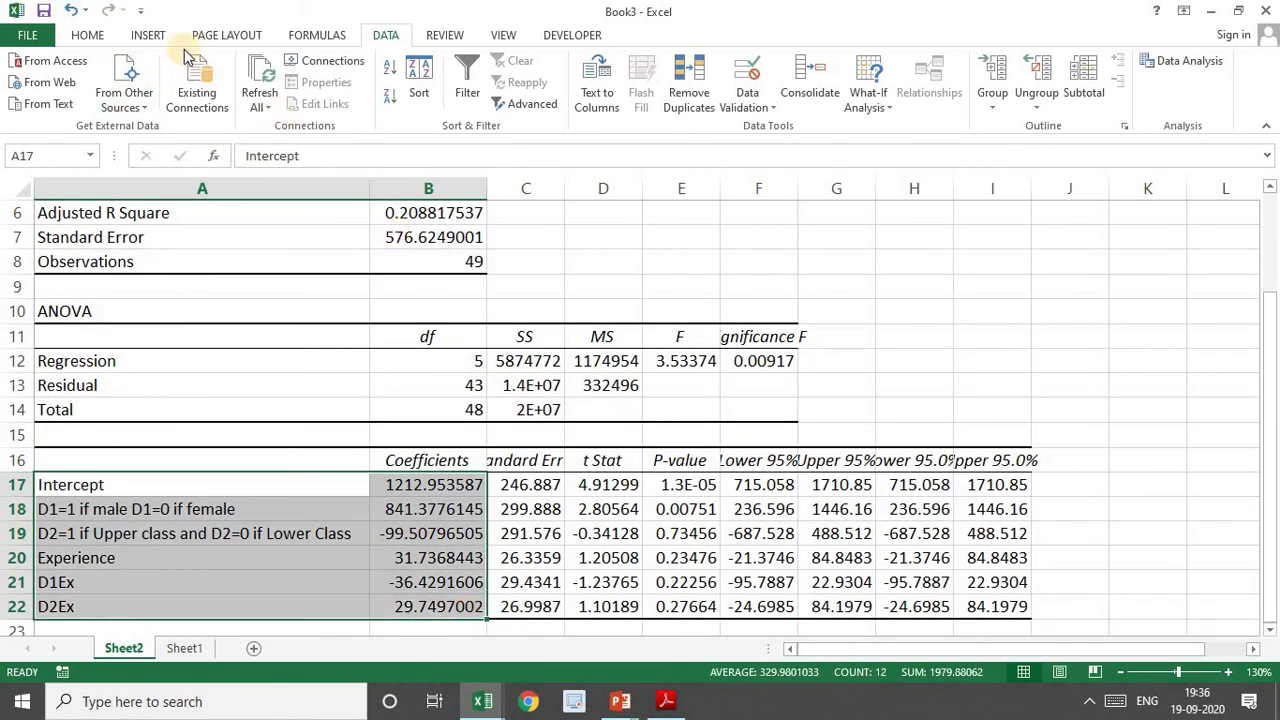
left_click(77, 35)
left_click(285, 97)
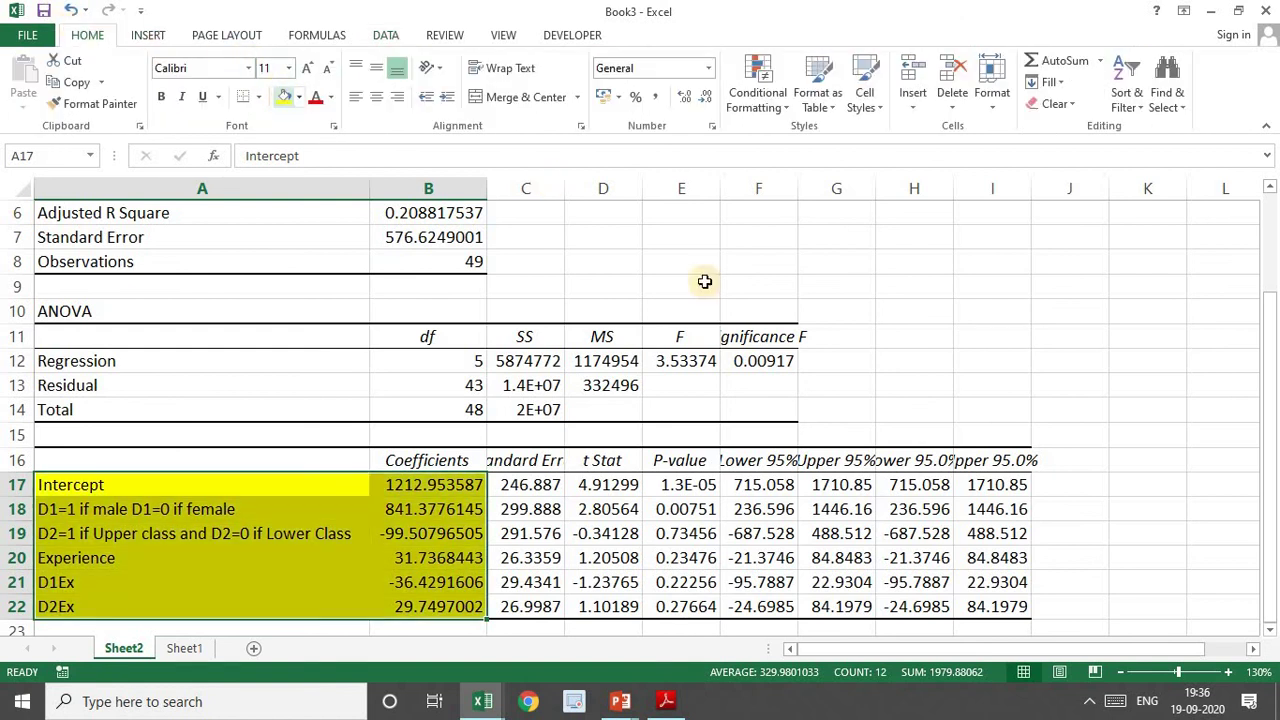
left_click(779, 341)
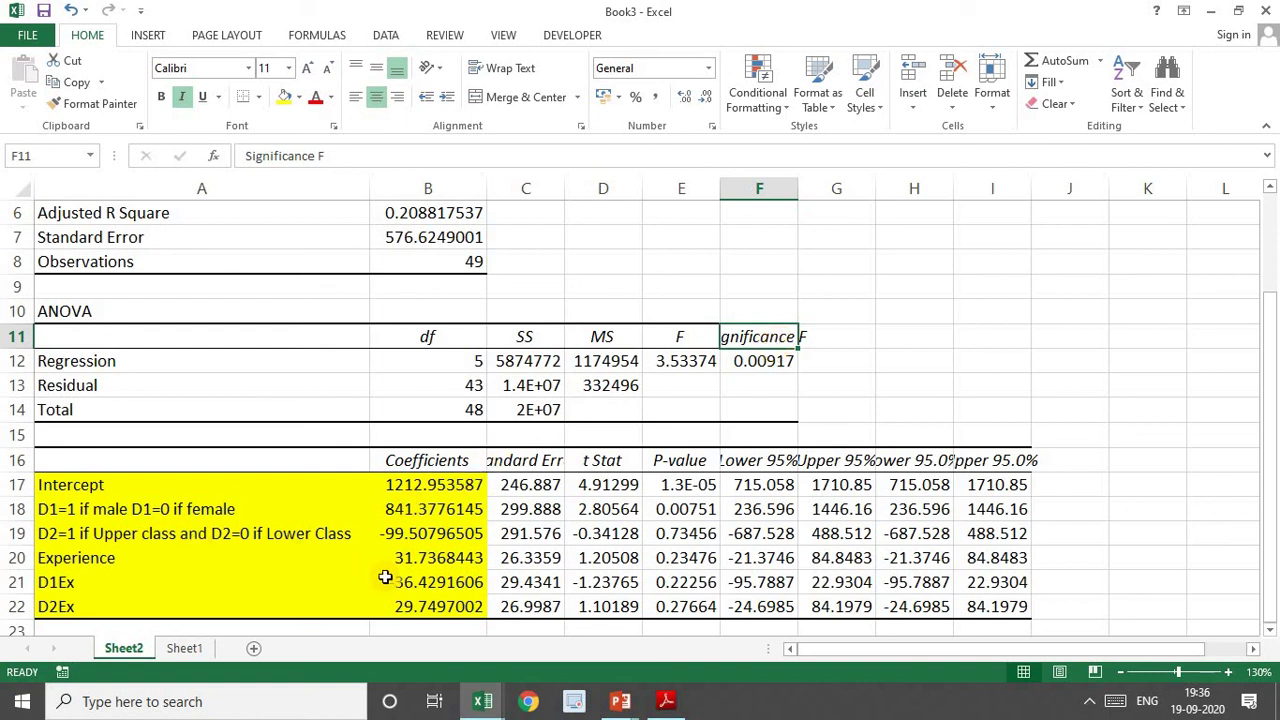
Color the text of the D1Ex and D2Ex rows in A21:B22 red
left_click_drag(458, 555, 458, 487)
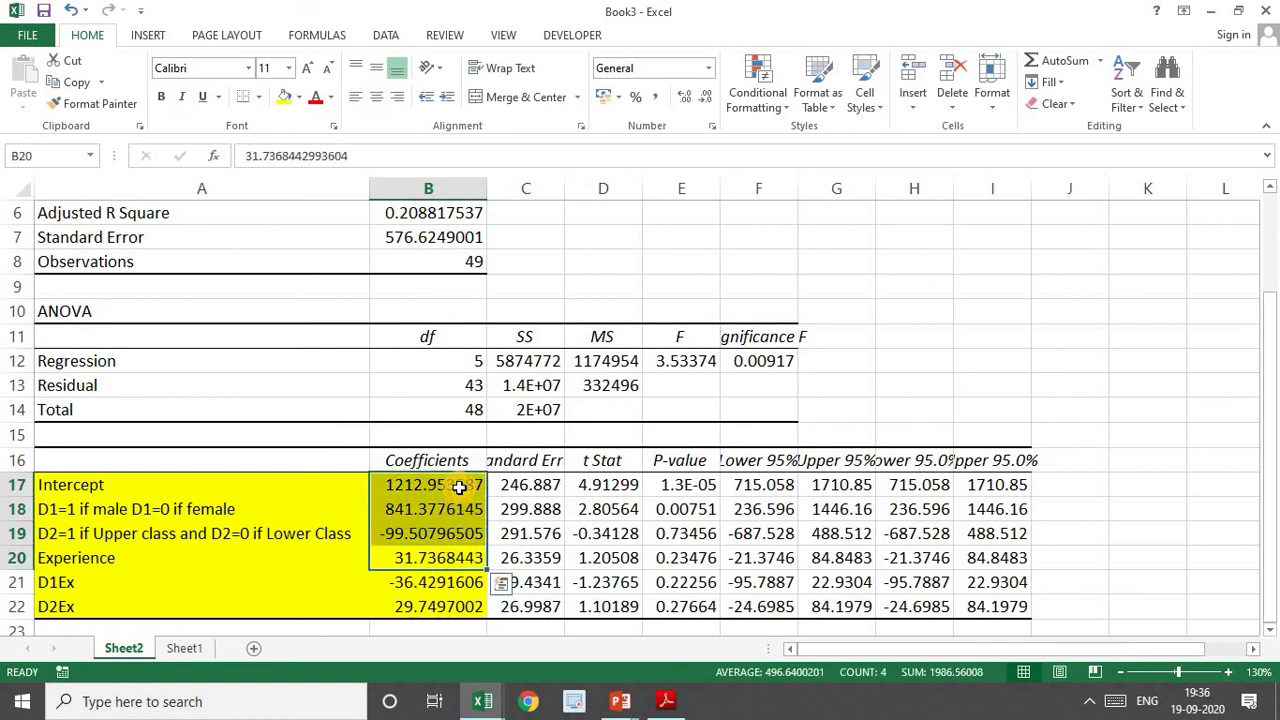
left_click_drag(432, 582, 177, 606)
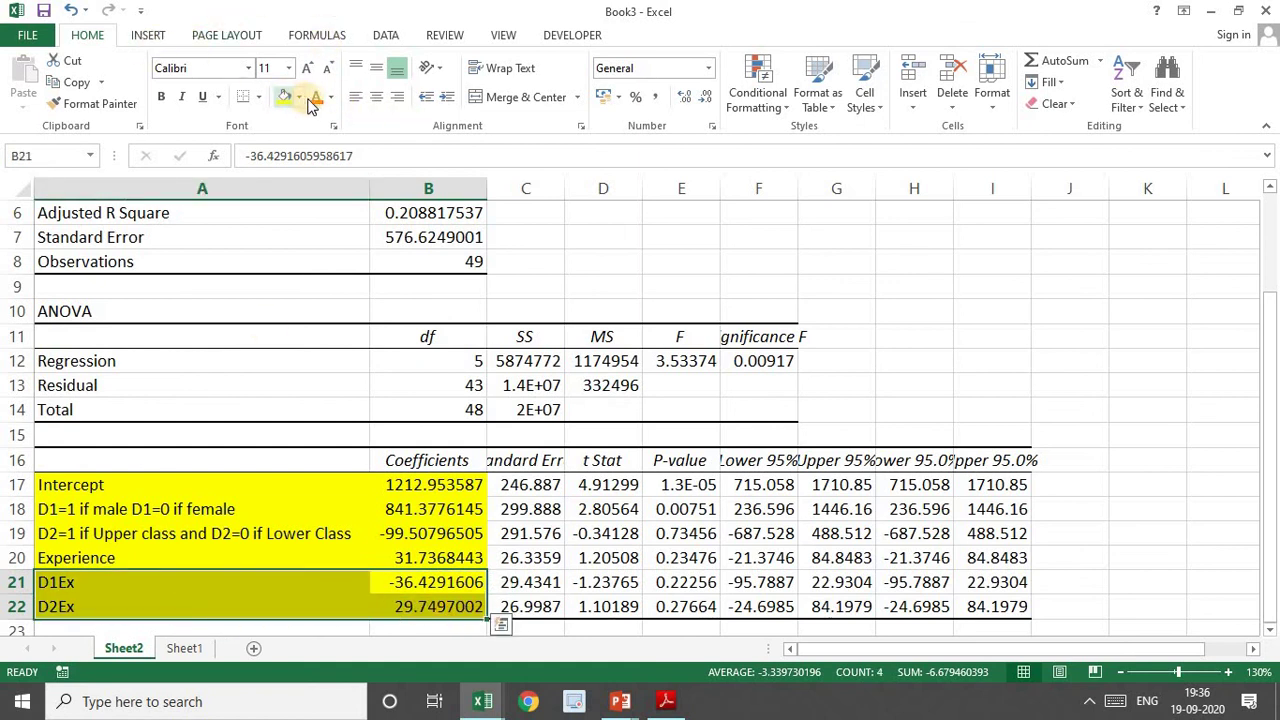
left_click(759, 385)
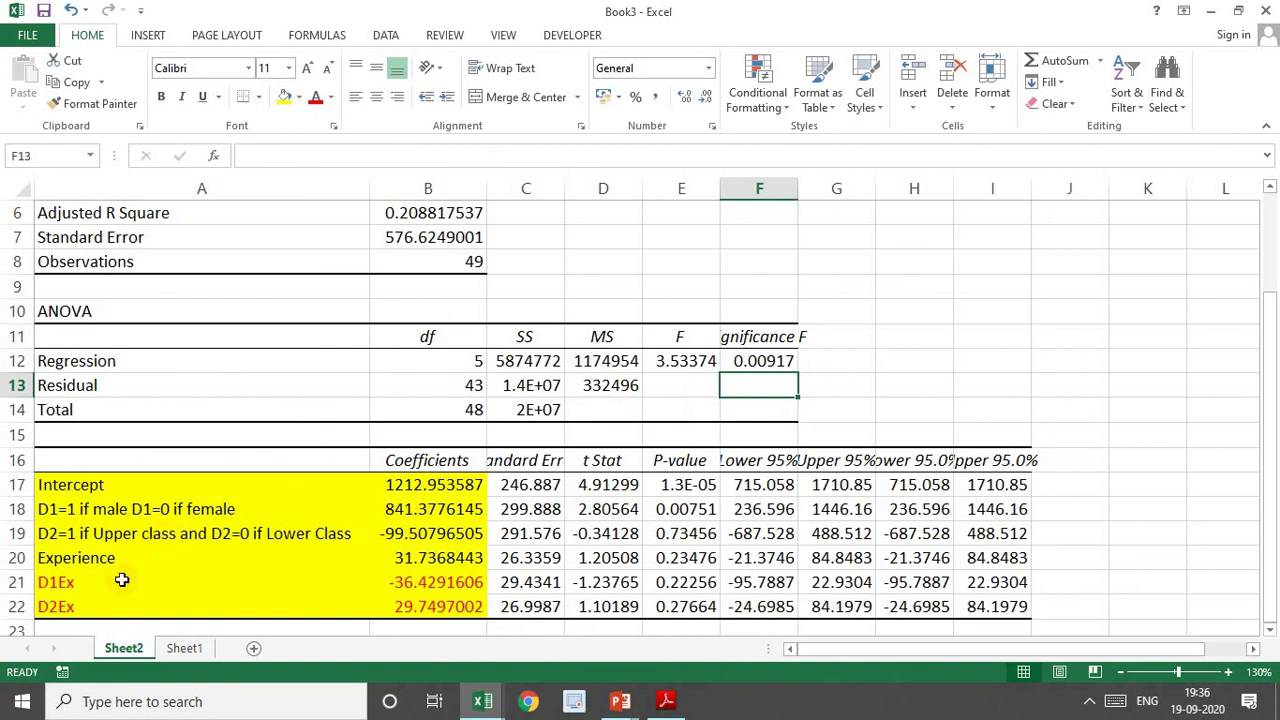
Examine the D1Ex and D2Ex coefficients in B21 and B22 for their effect on the experience slope
left_click(85, 585)
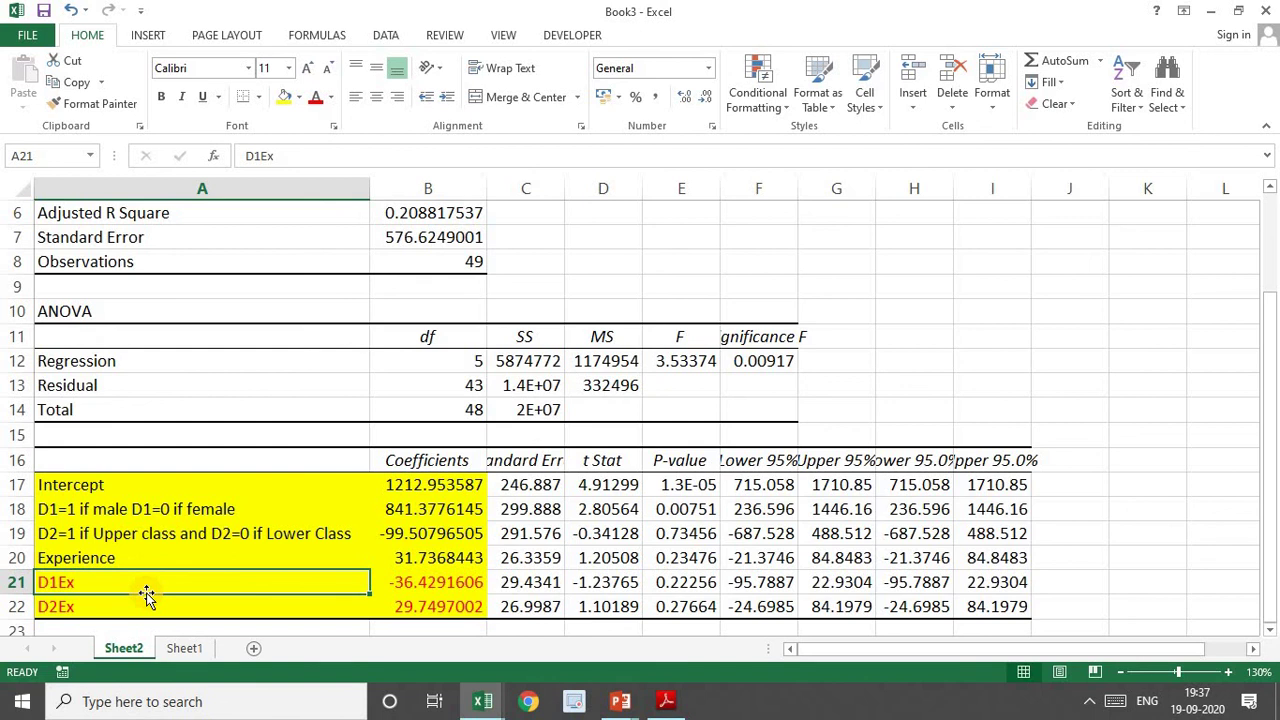
key("Right")
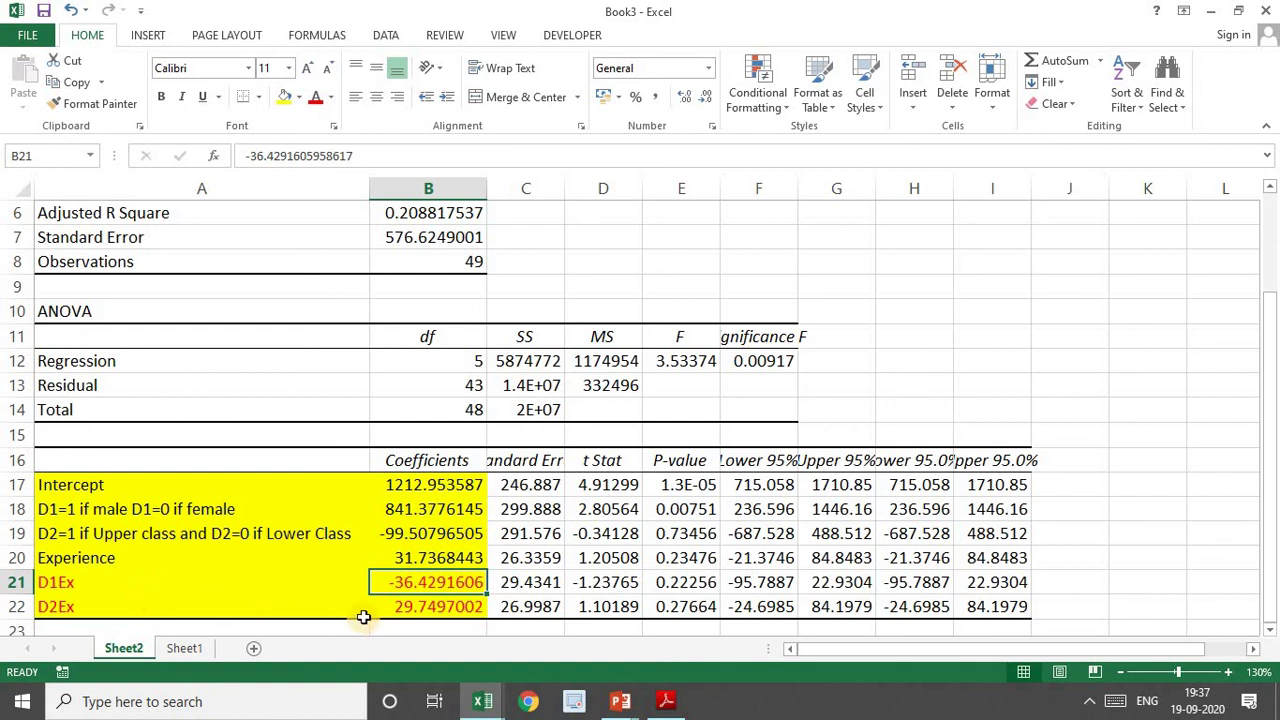
left_click(399, 608)
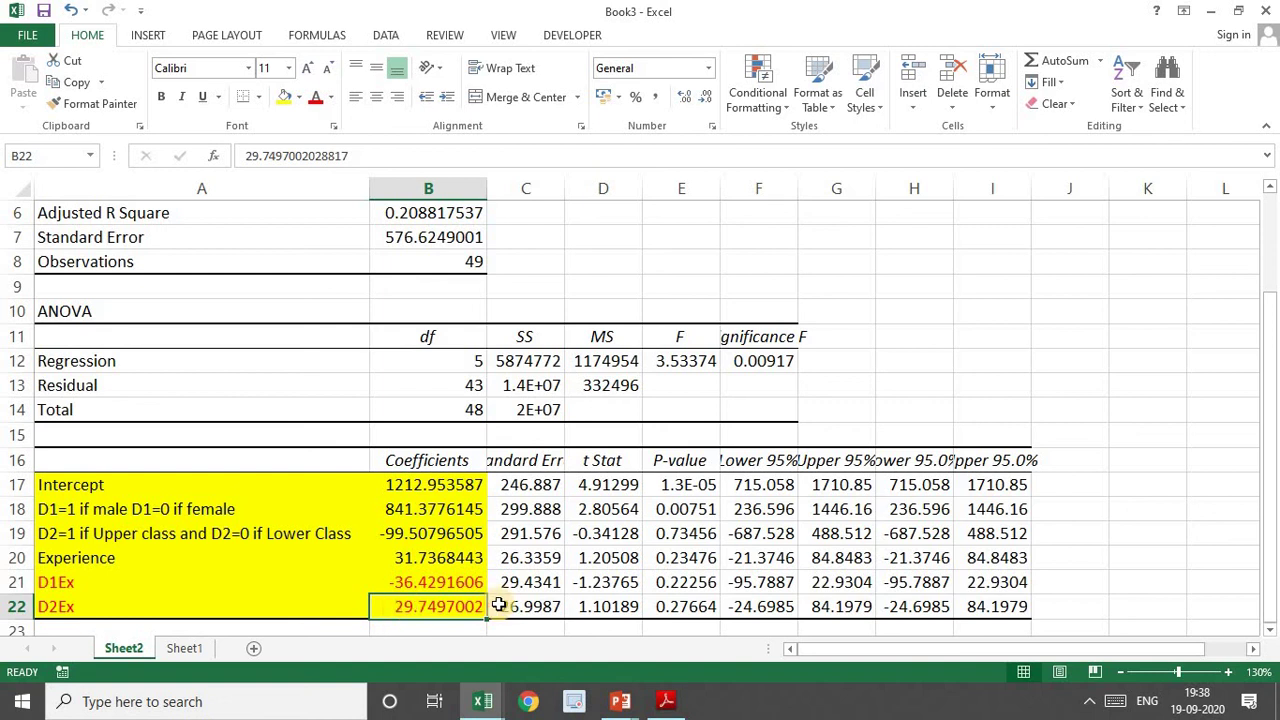
Enter an example wage of 1500 labelled male in I7:J7 and 1350 labelled female in I8:J8
left_click(978, 236)
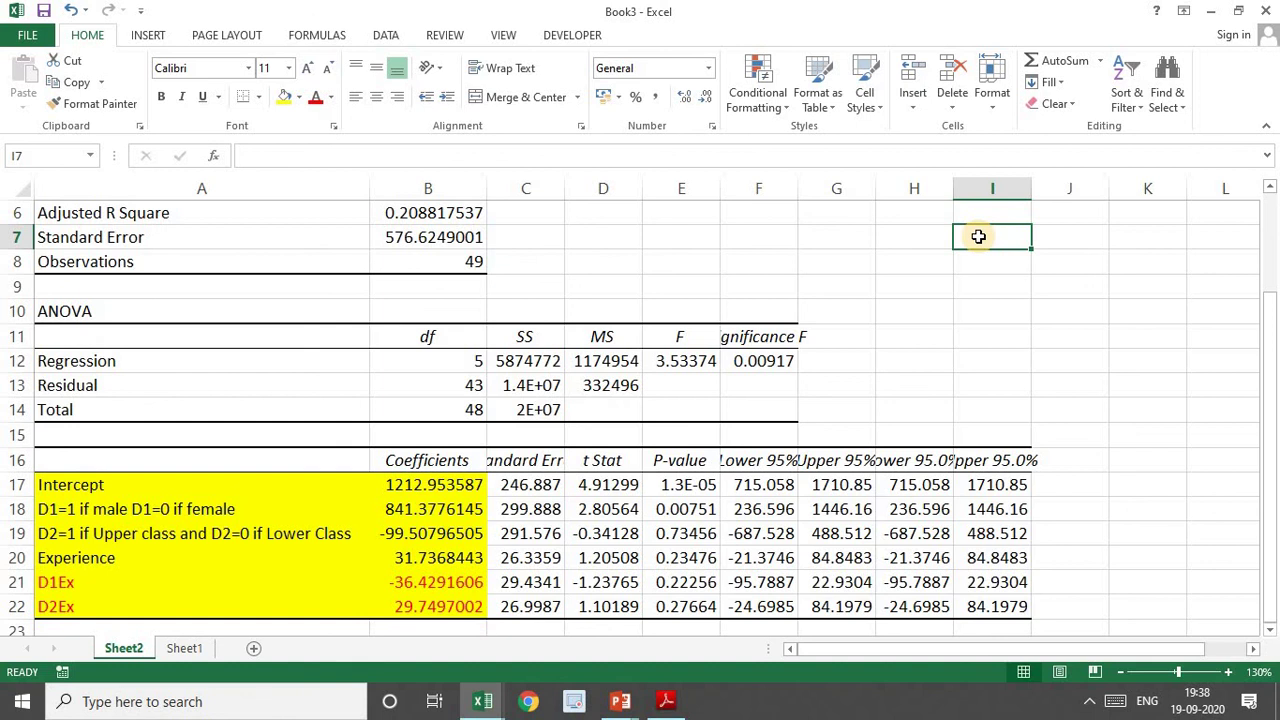
type("1500")
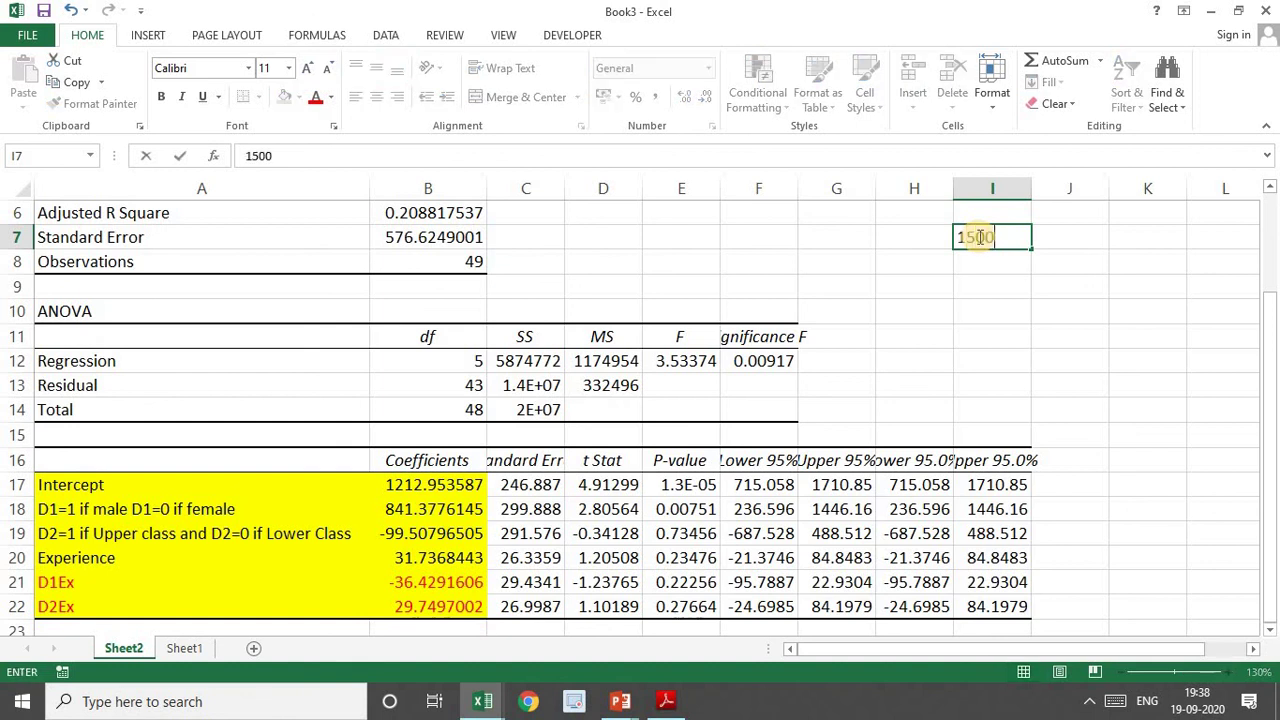
key("Tab")
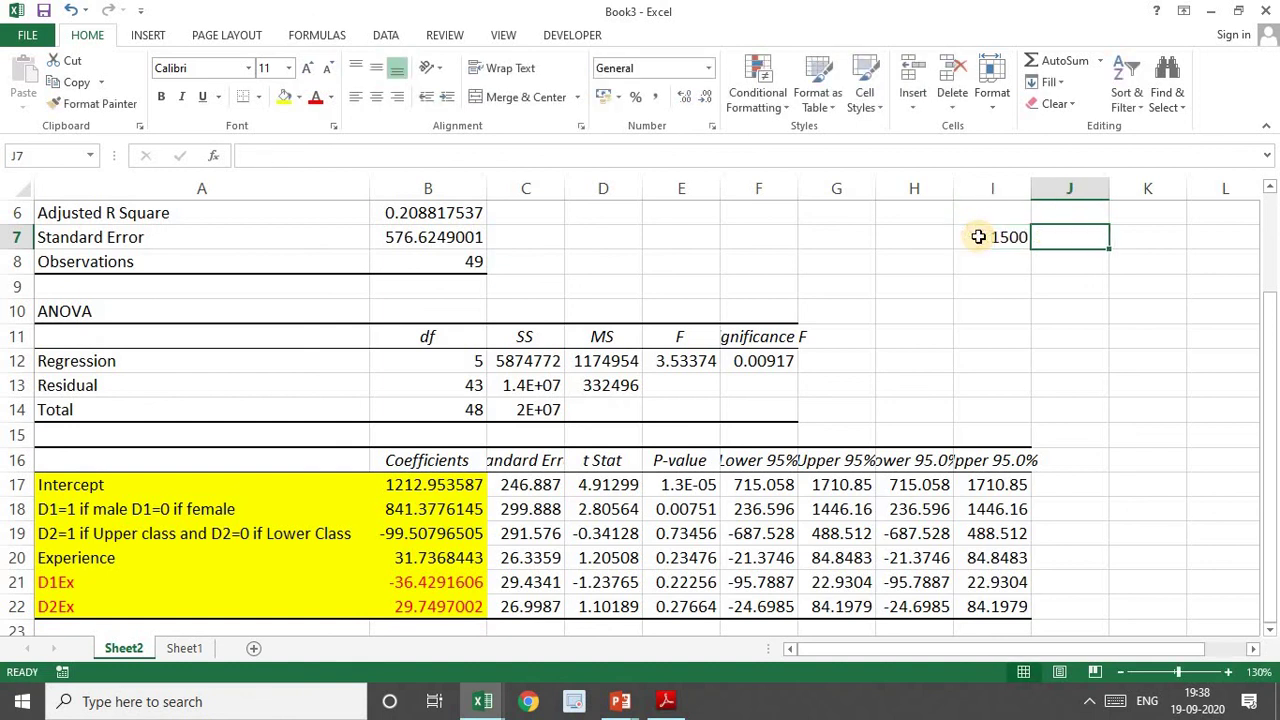
type("male")
key("Return")
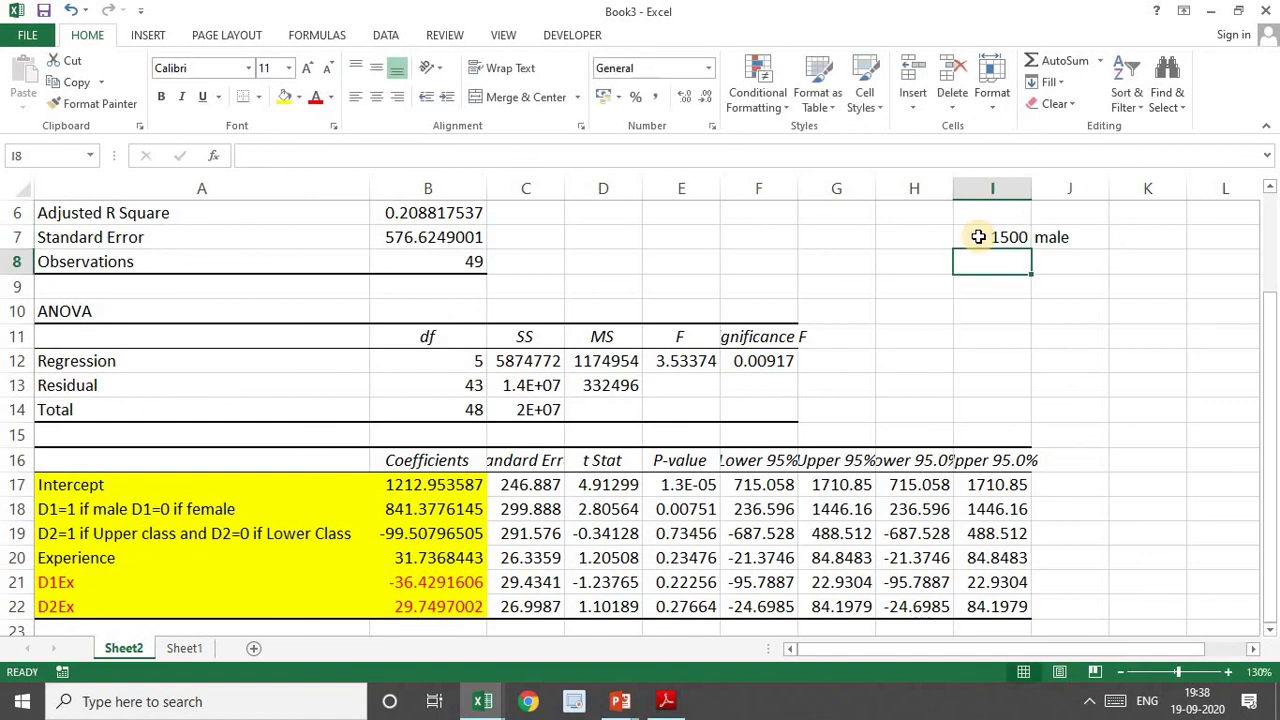
type("13")
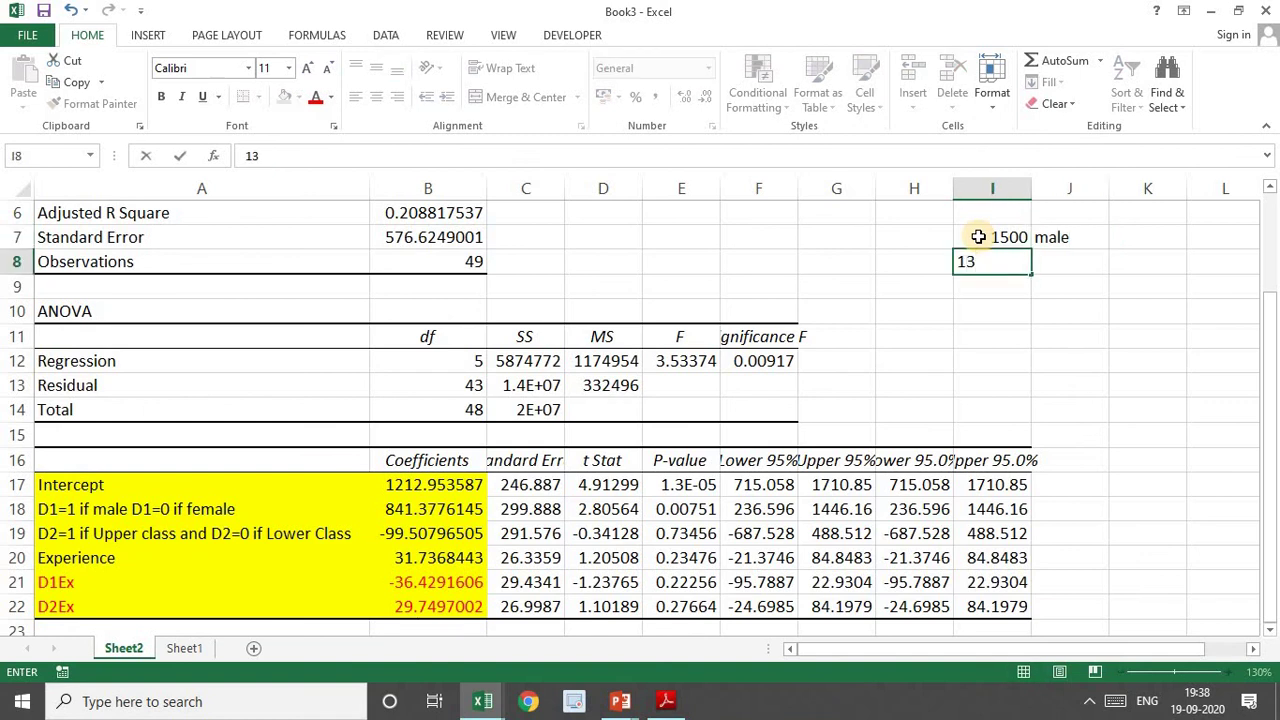
type("50")
key("Tab")
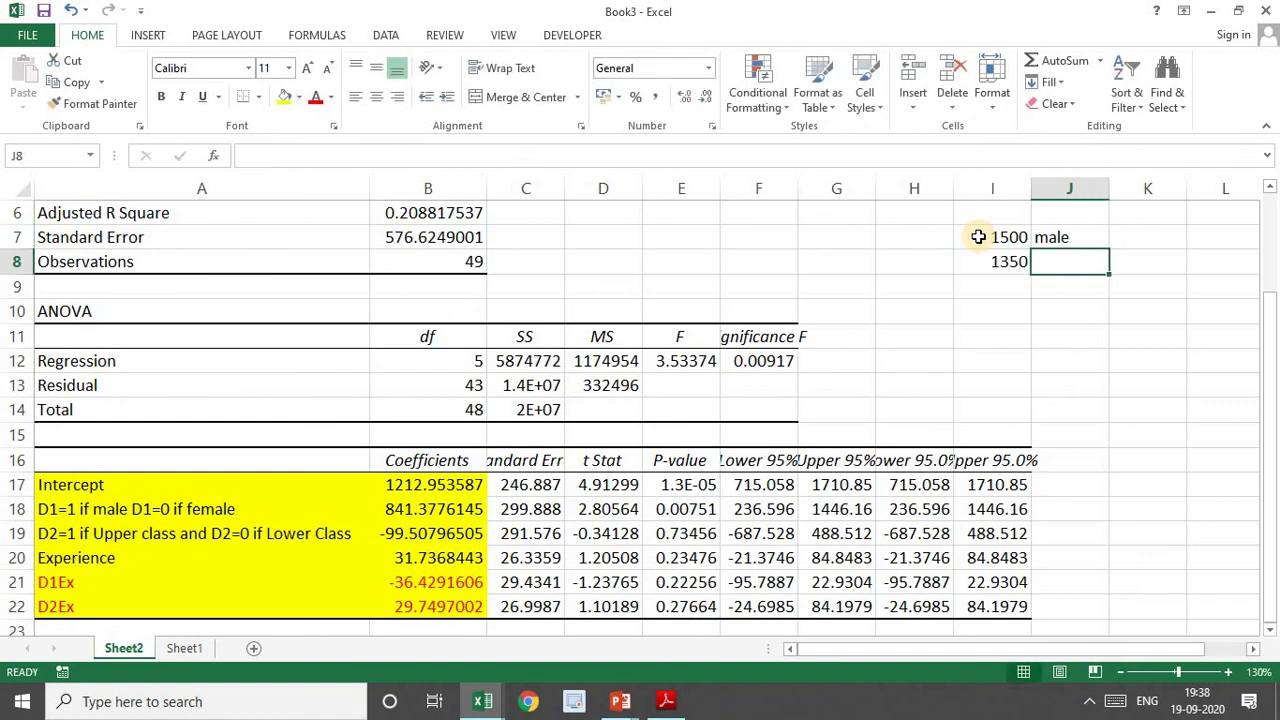
type("female")
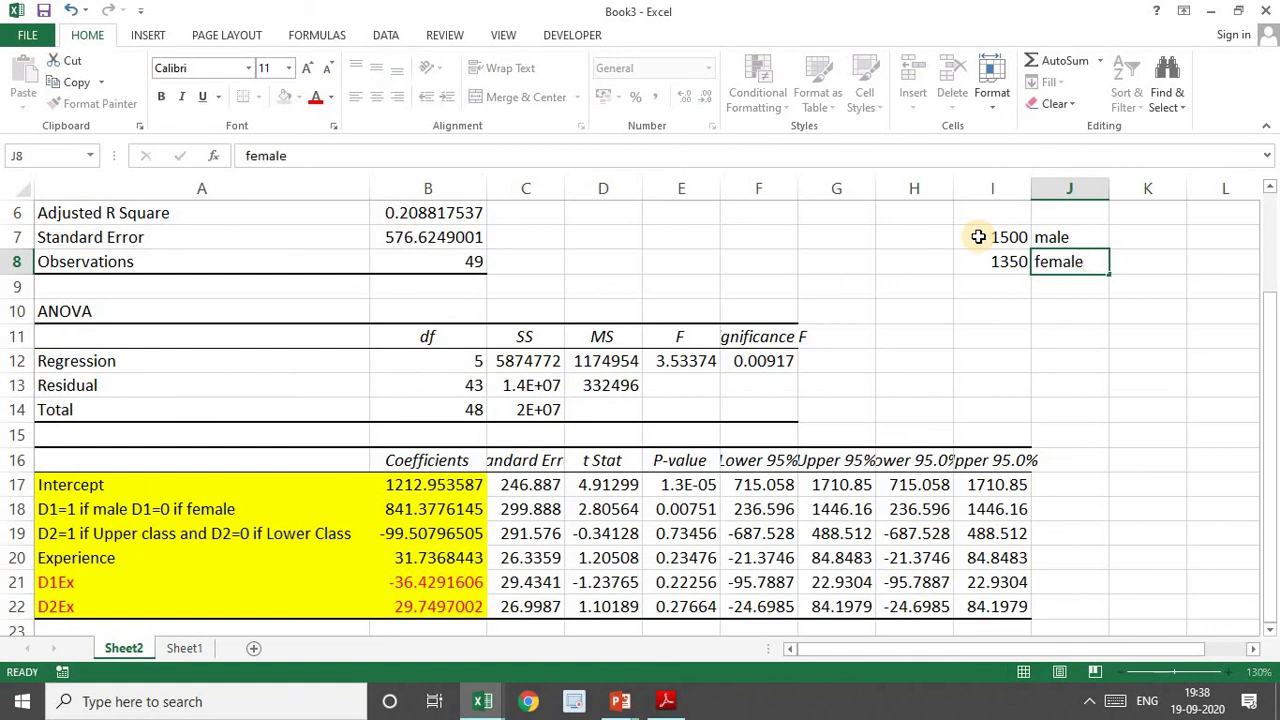
Calculate the adjusted male wage in K7 by adding the D1Ex coefficient in B21 to the wage in I7
key("Up")
key("Right")
type("=")
left_click(978, 237)
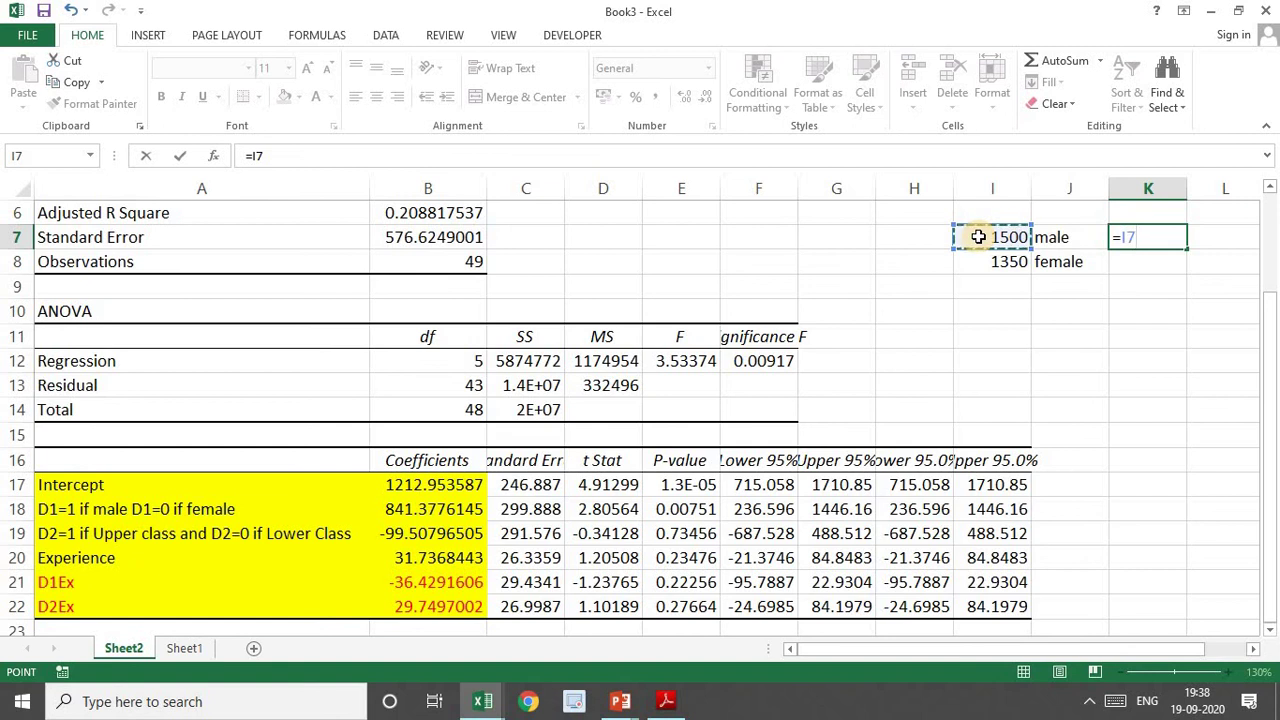
type("+")
left_click(426, 582)
key("Return")
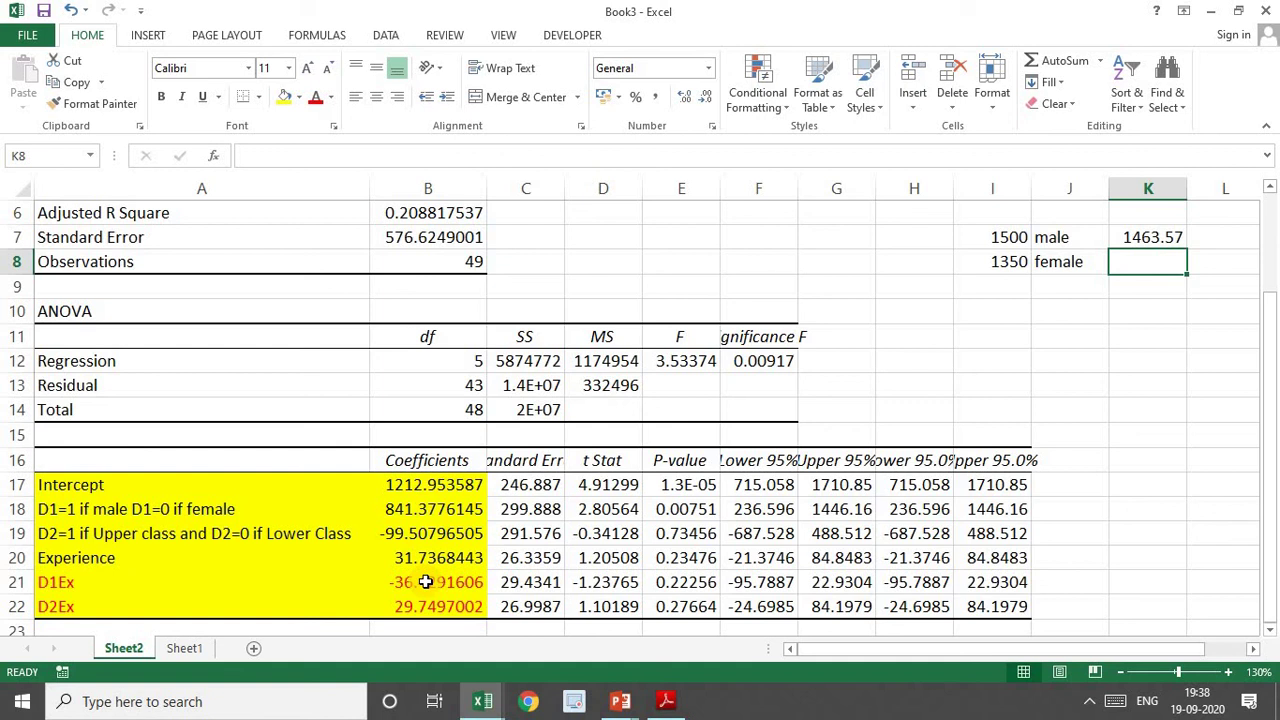
Calculate the adjusted female wage in K8 with the formula =I8+36.42
type("=")
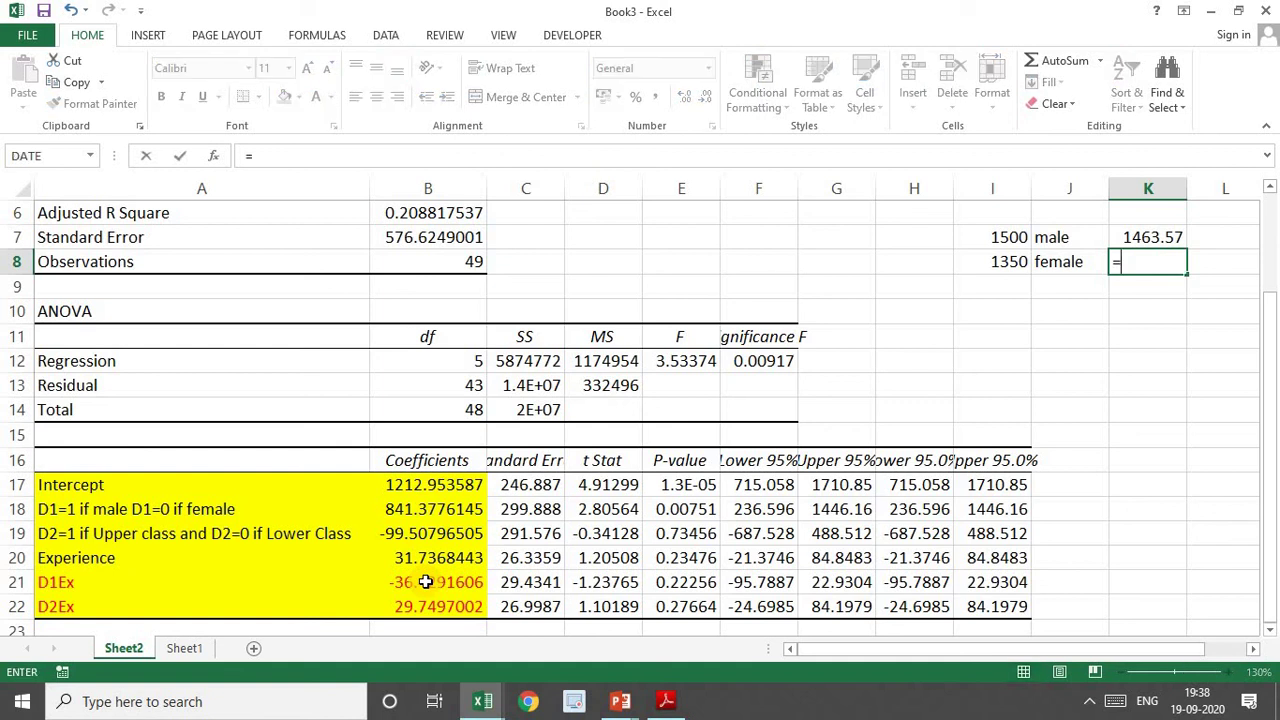
left_click(985, 253)
type("+")
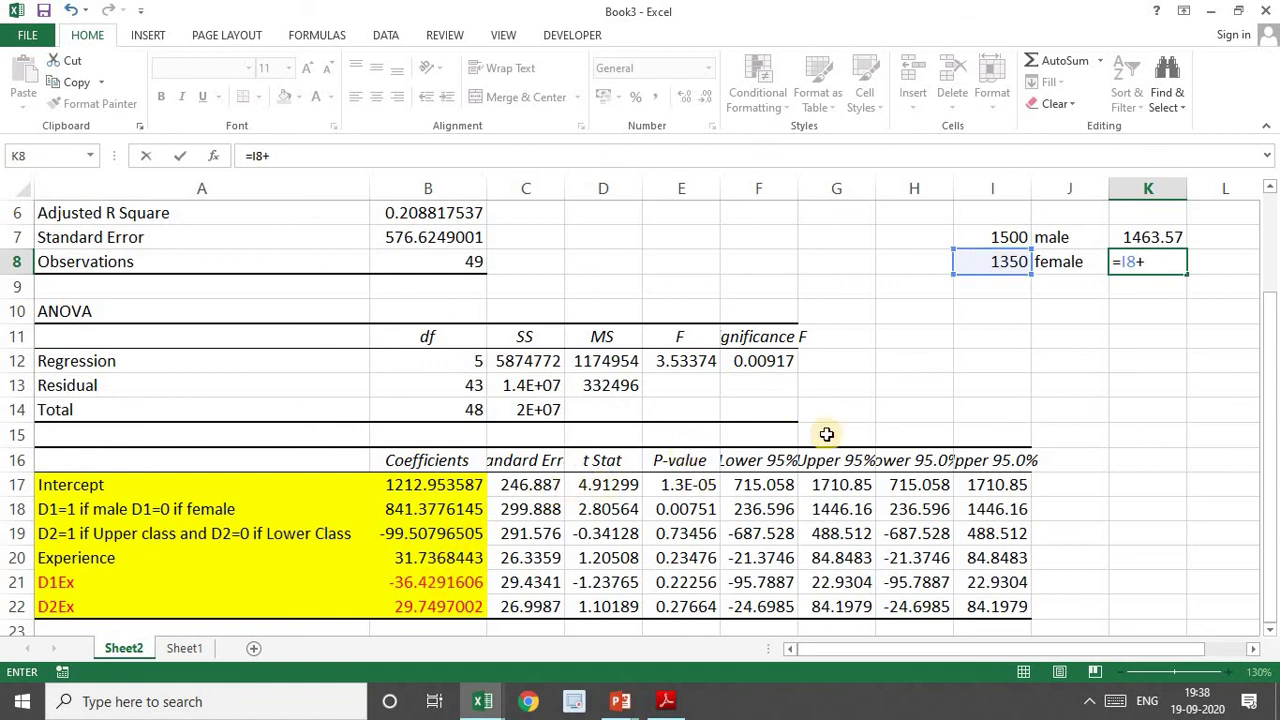
type("36")
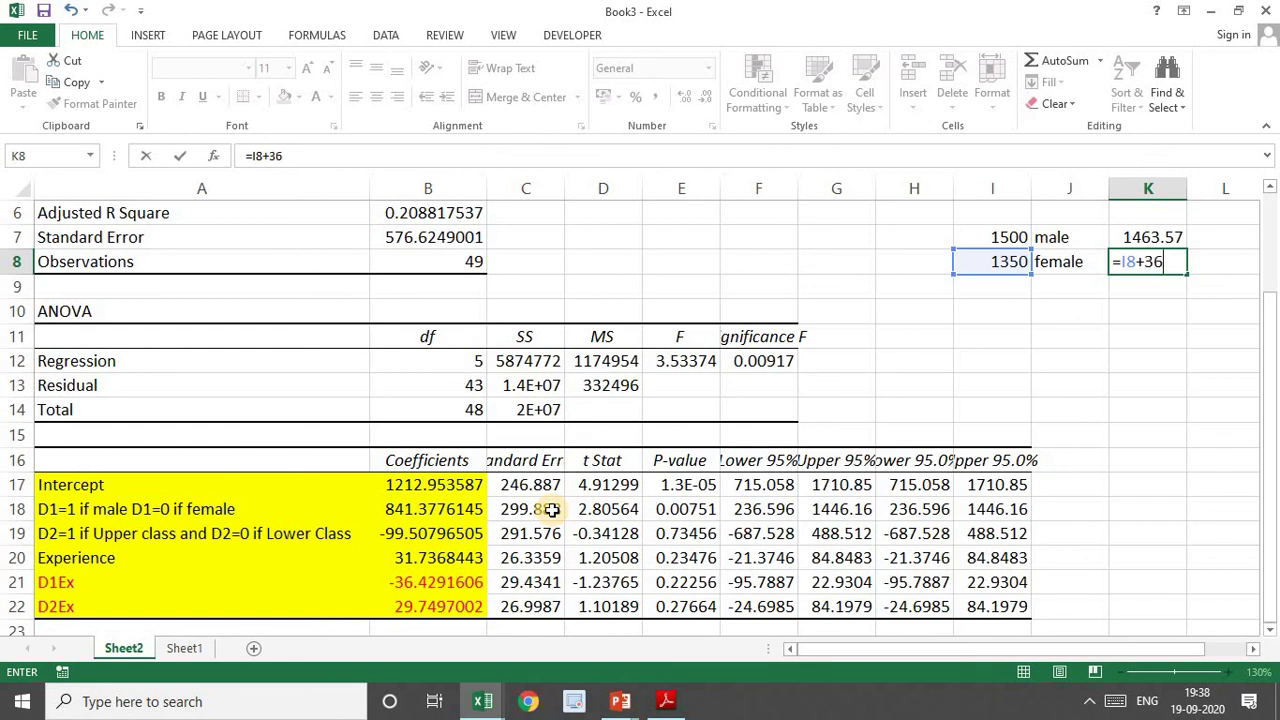
type(".42")
key("Return")
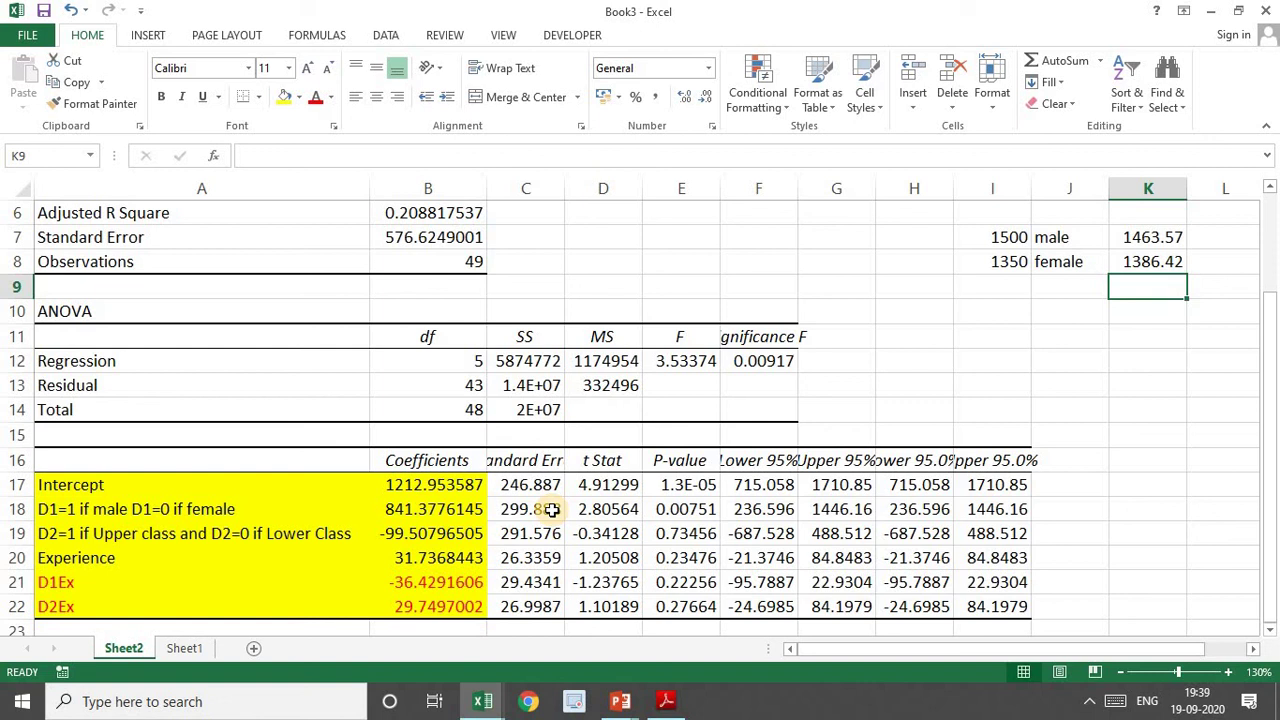
Examine the D2Ex coefficient in A22:B22 for the effect of class on the experience slope
key("Left")
key("Left")
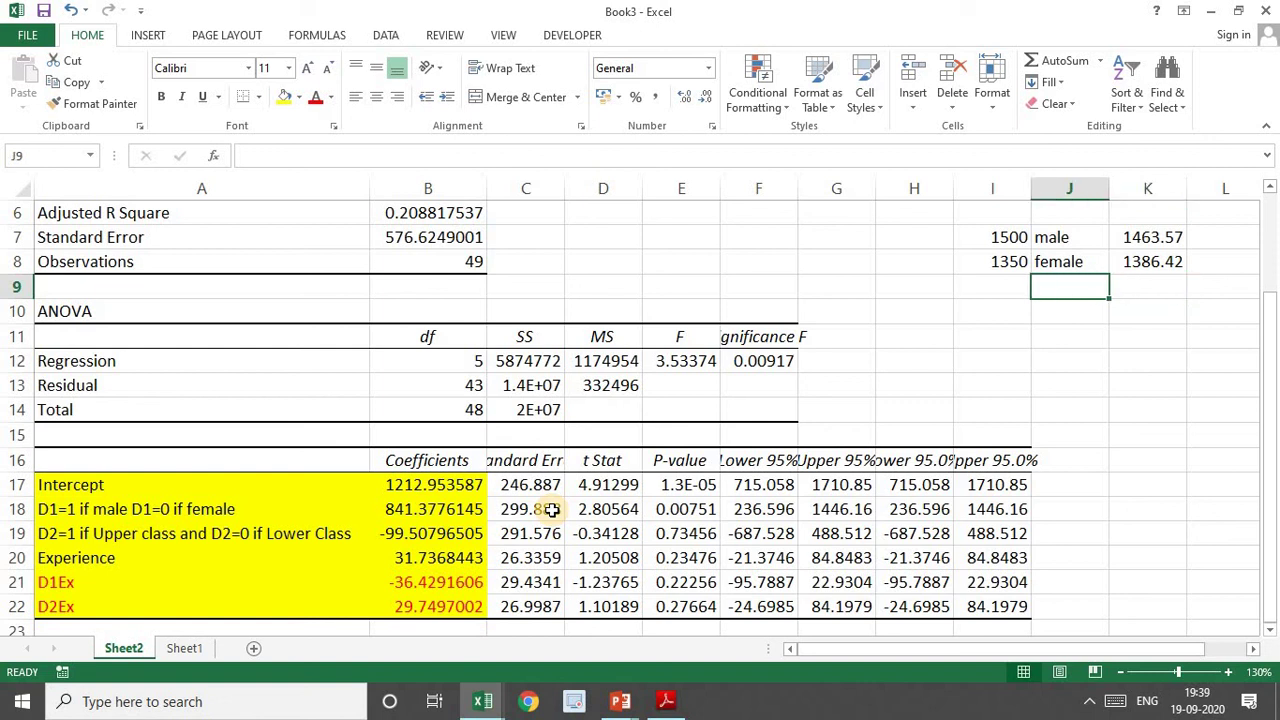
key("Right")
key("Right")
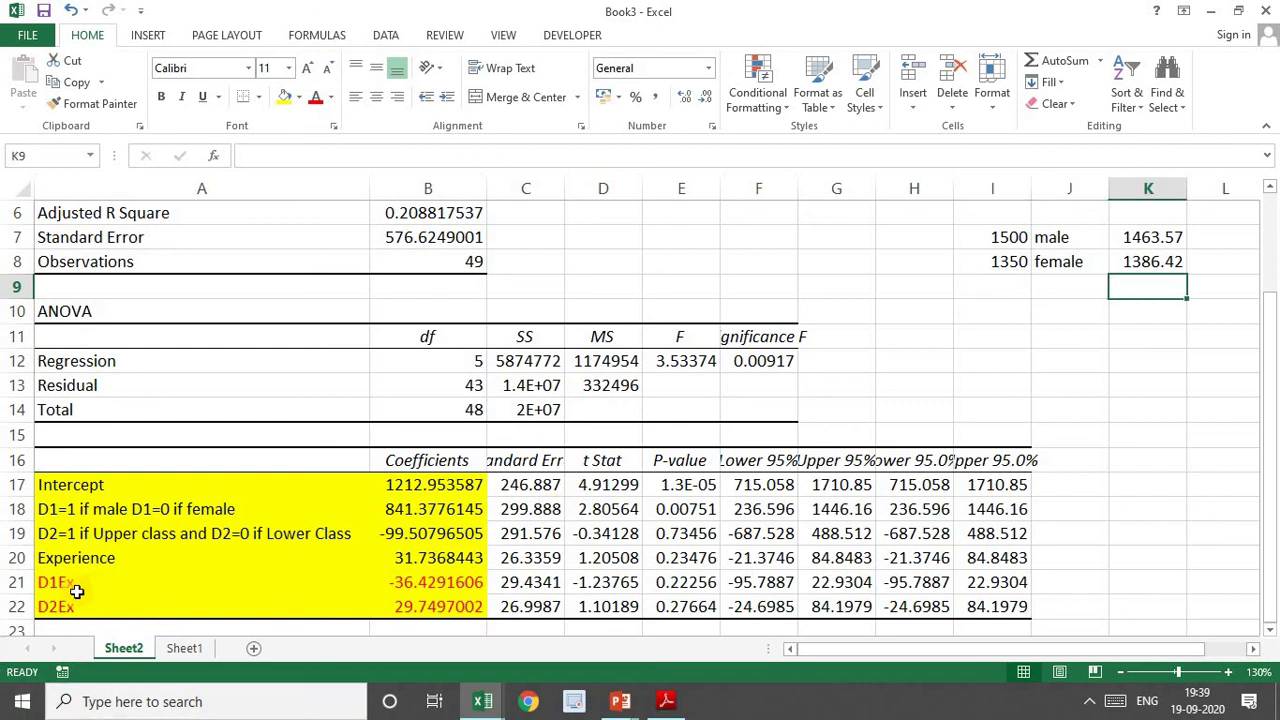
left_click_drag(84, 612, 455, 614)
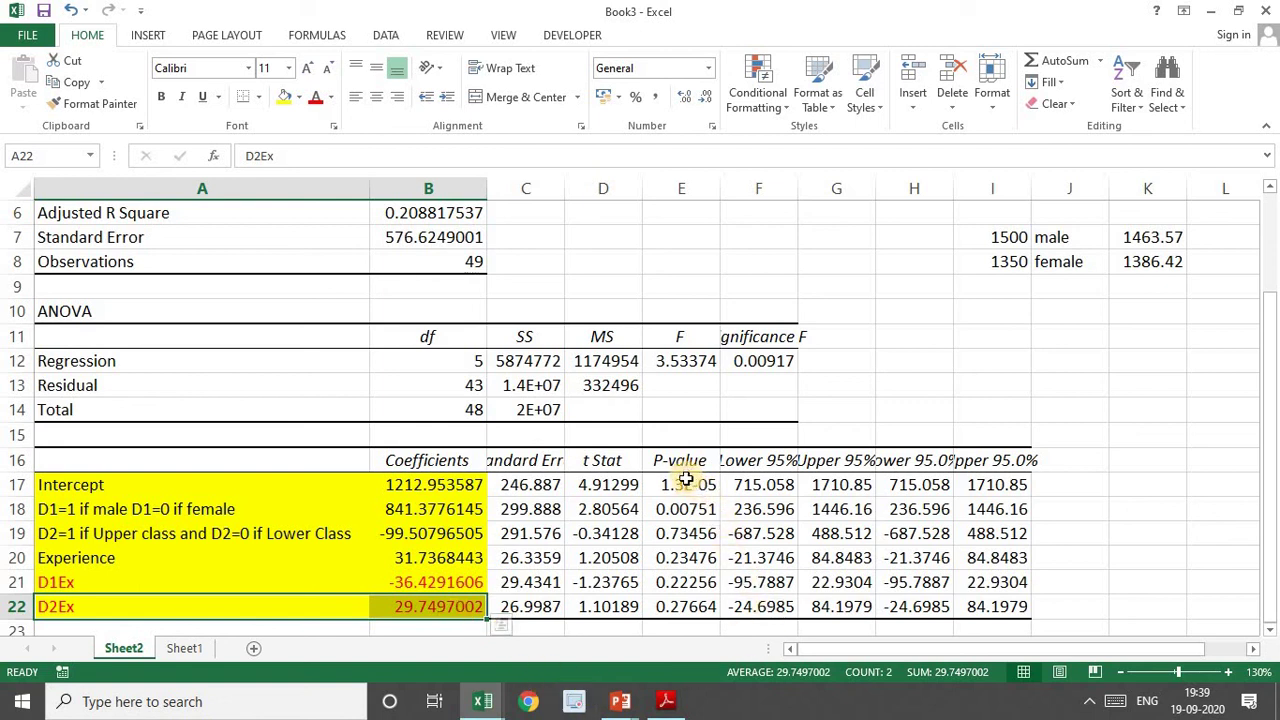
Color the p-values in E19:E22 red and highlight the p-values in E17:E18 with yellow fill
left_click_drag(681, 533, 686, 610)
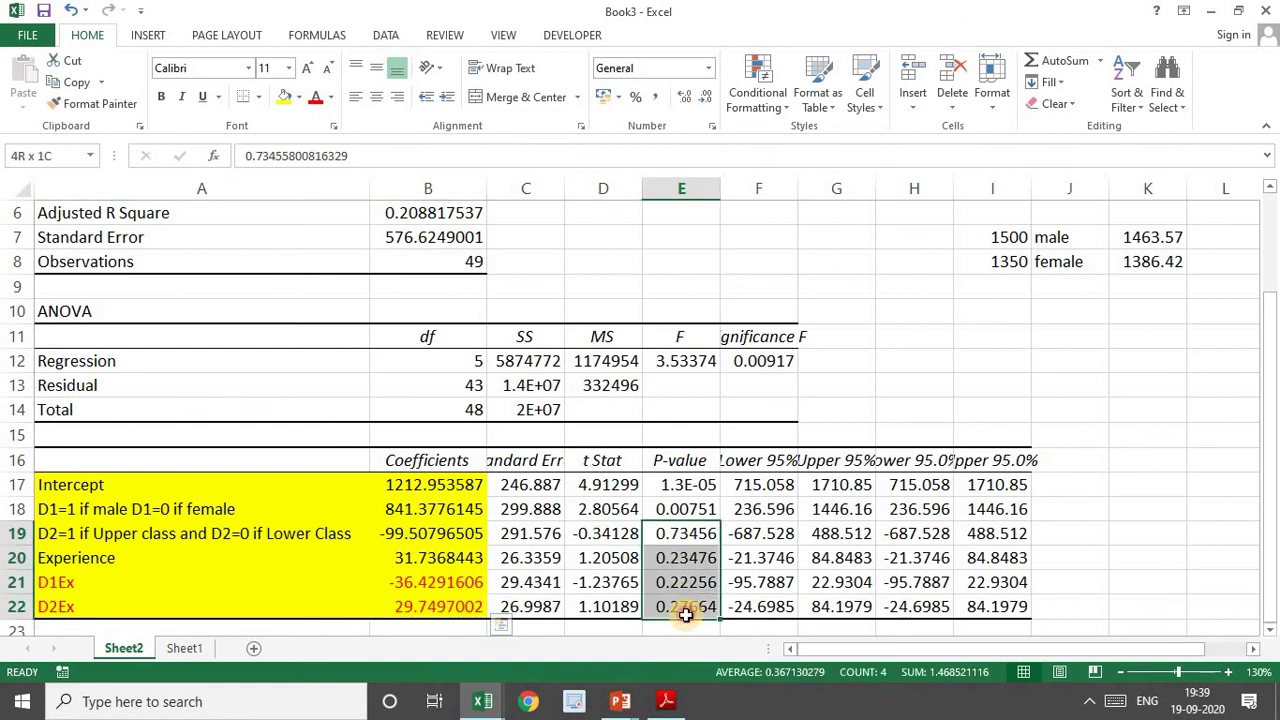
left_click(315, 97)
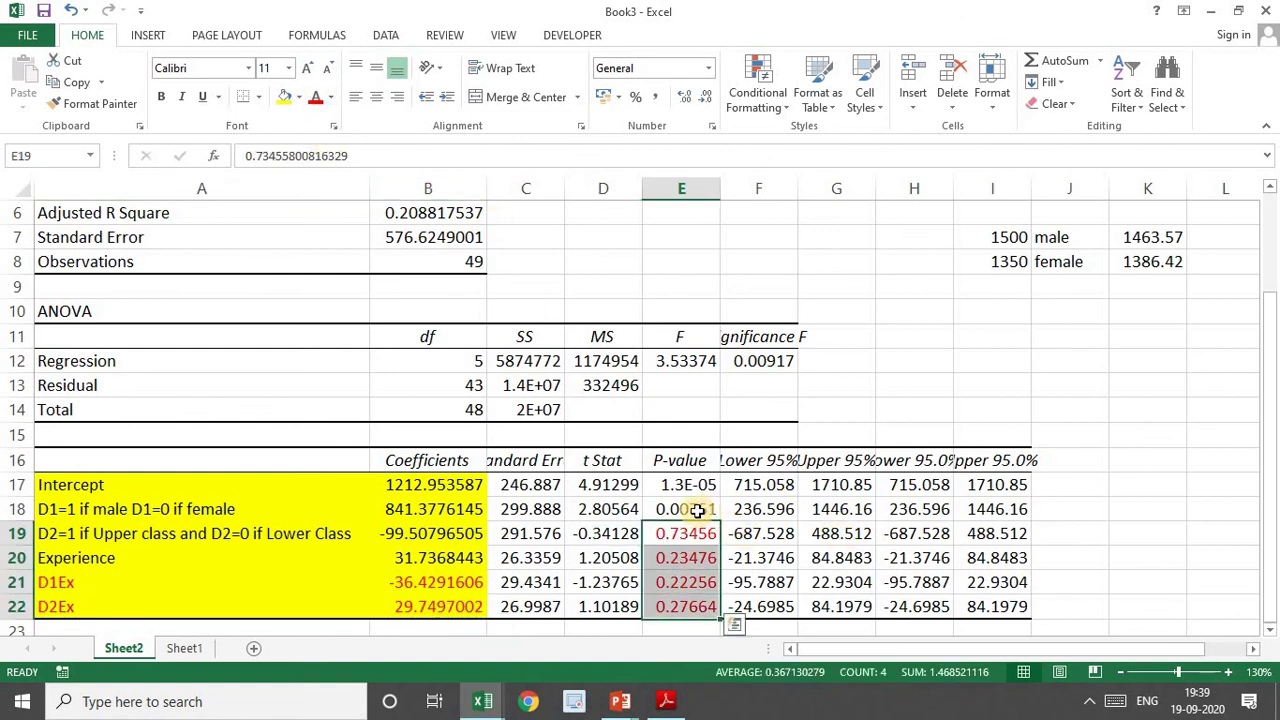
left_click_drag(703, 510, 698, 484)
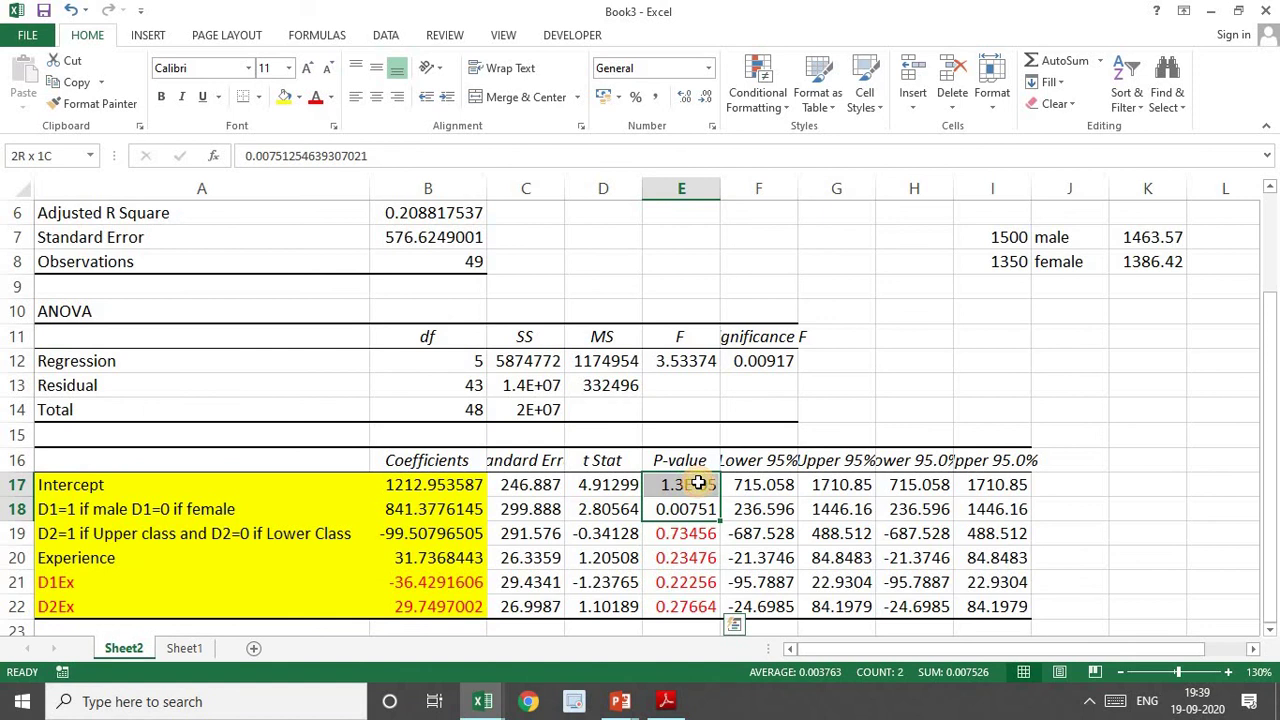
left_click(284, 97)
left_click(1110, 443)
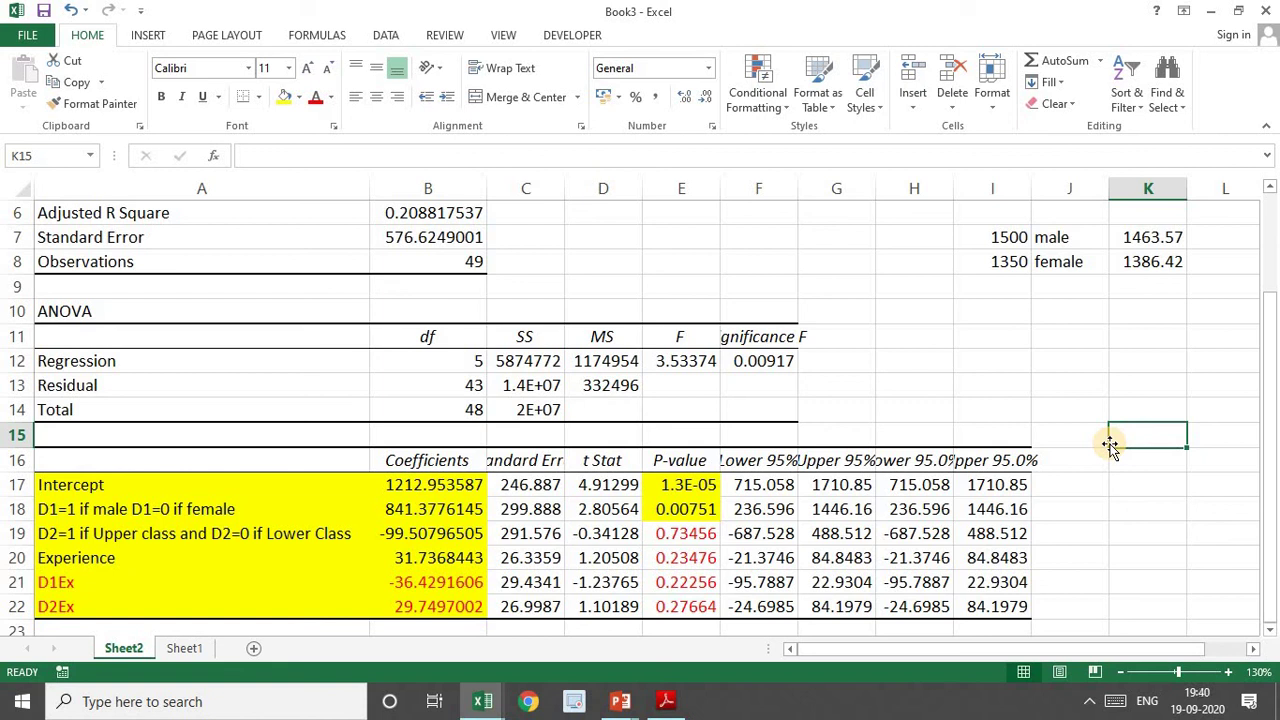
Switch to the running PowerPoint slide show on the interaction effect on the slope coefficient
left_click(623, 703)
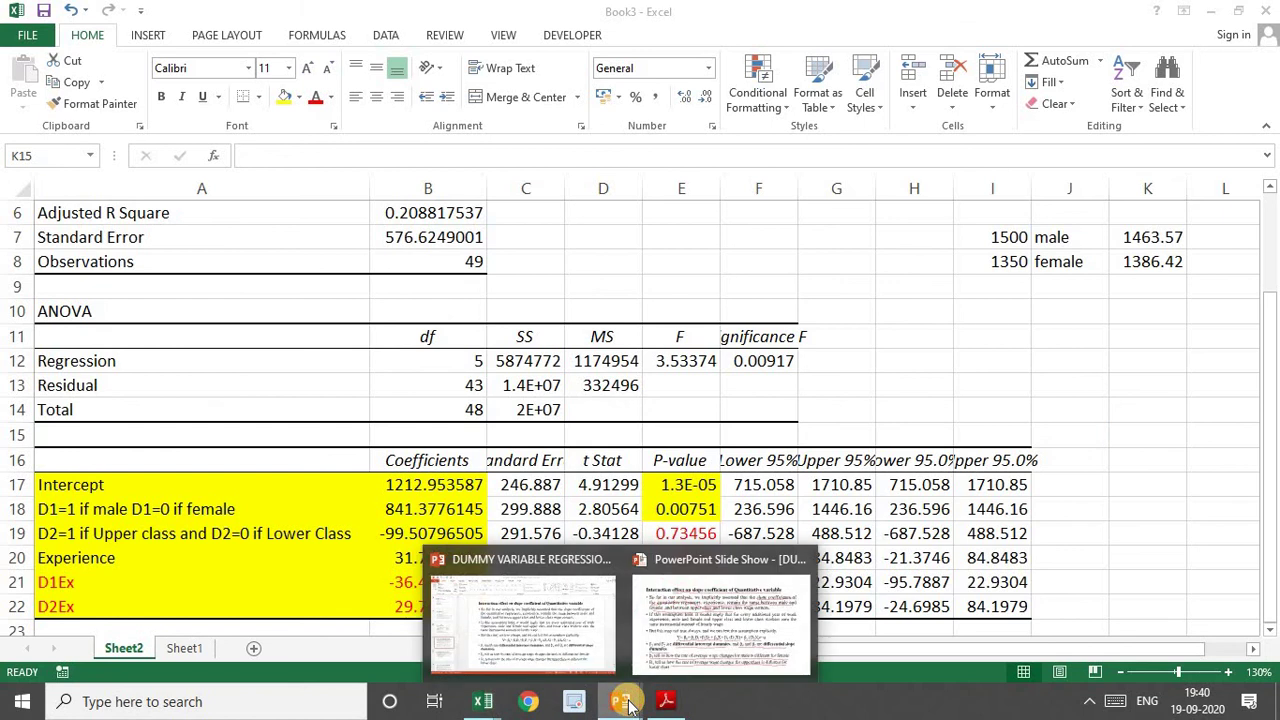
left_click(660, 650)
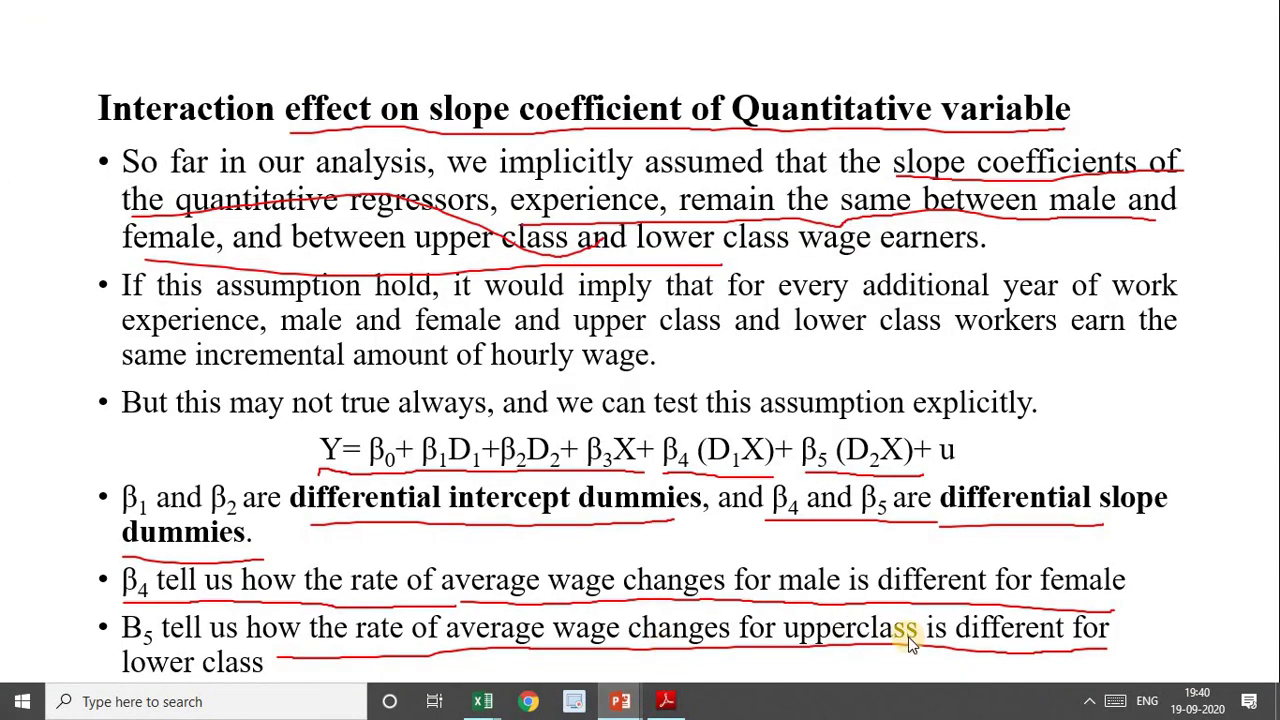